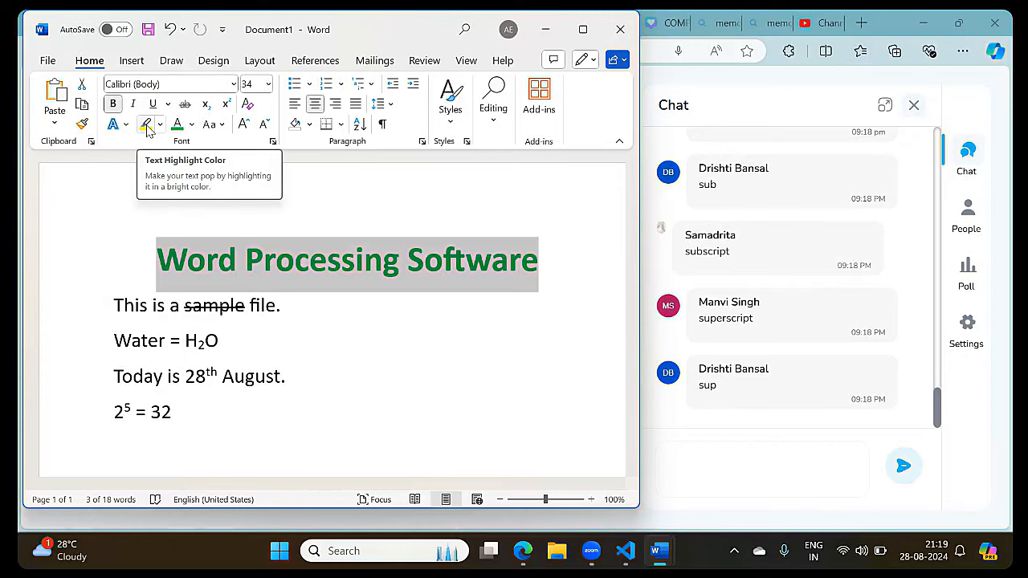
click(147, 128)
click(218, 211)
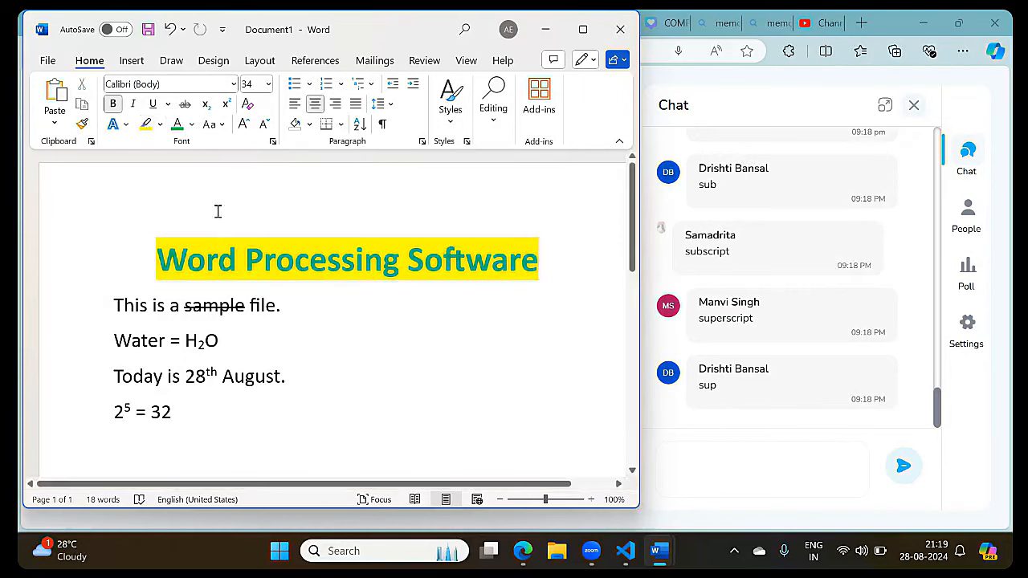
right_click(442, 366)
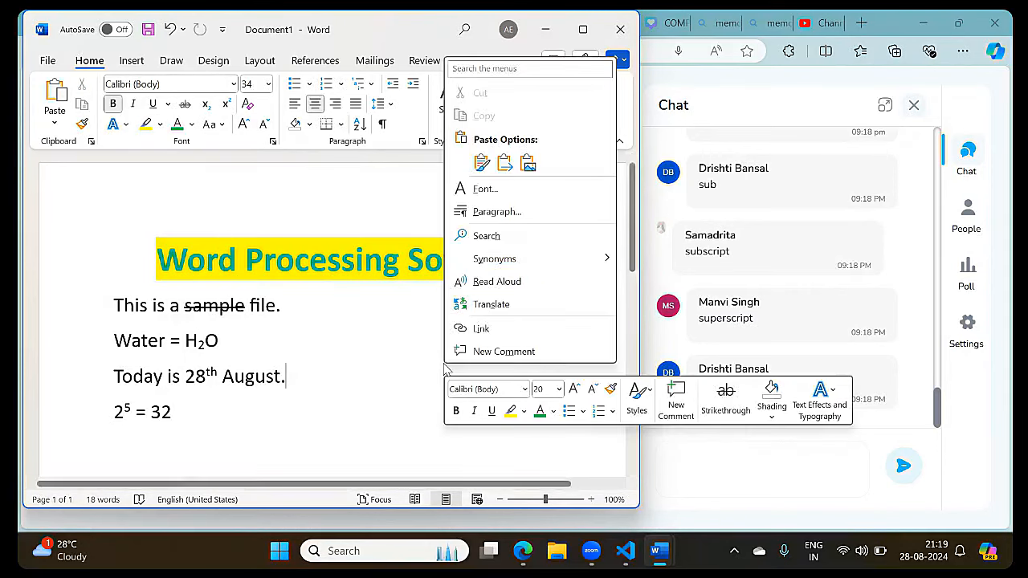
key(Escape)
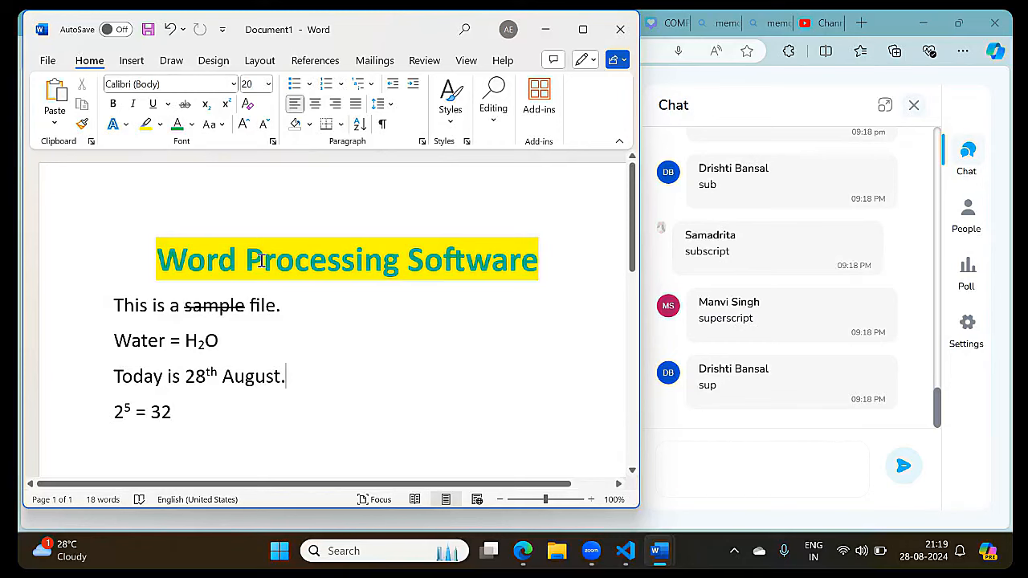
triple_click(261, 260)
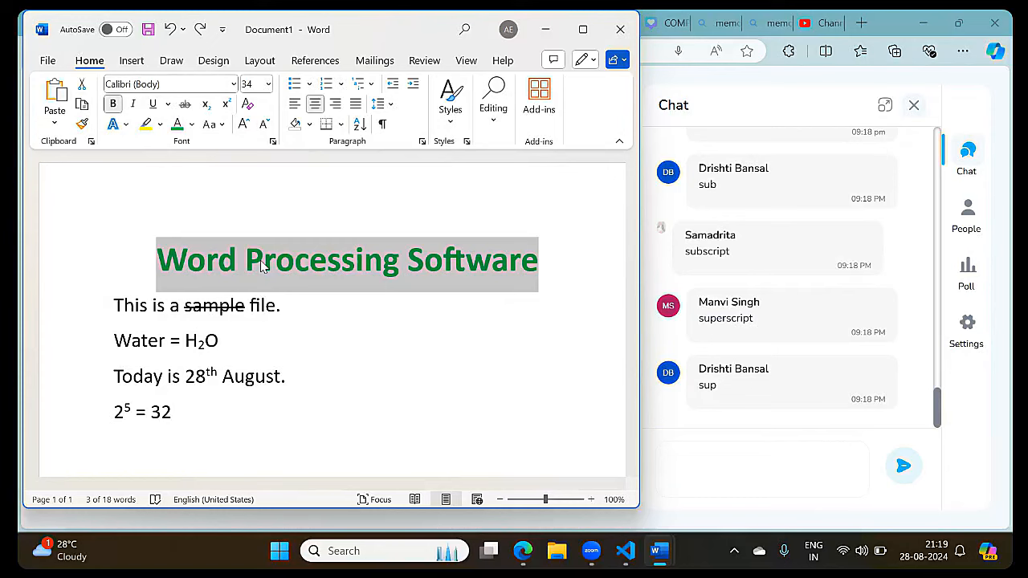
click(285, 224)
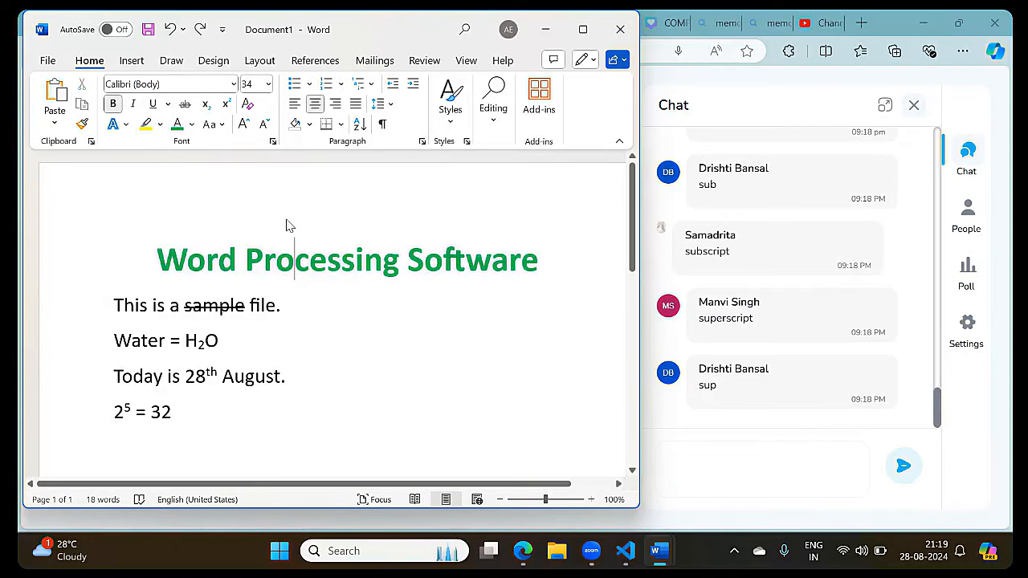
Apply the light blue preset text effect to the 'Word Processing Software' title.
drag(157, 260, 531, 271)
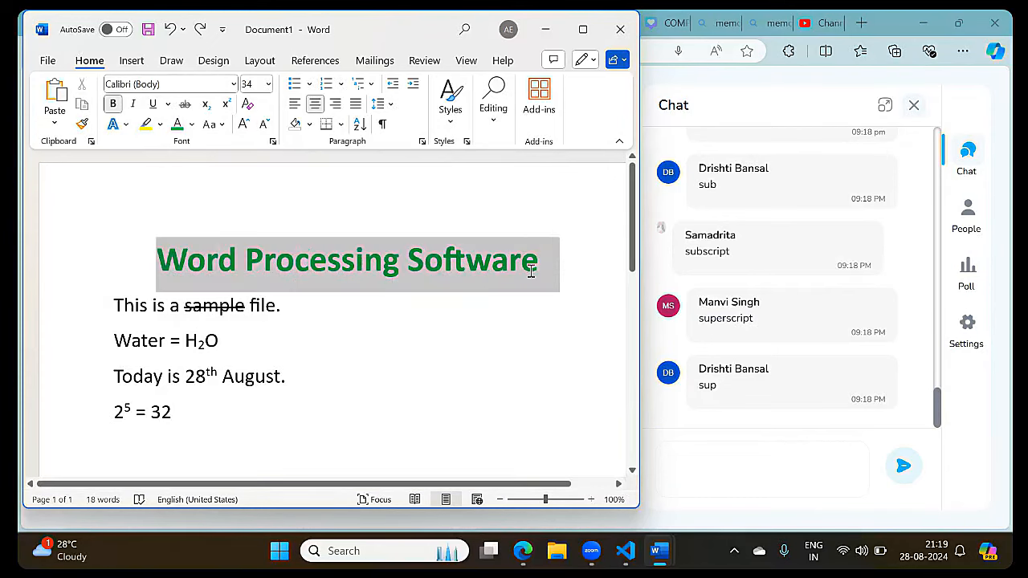
click(111, 126)
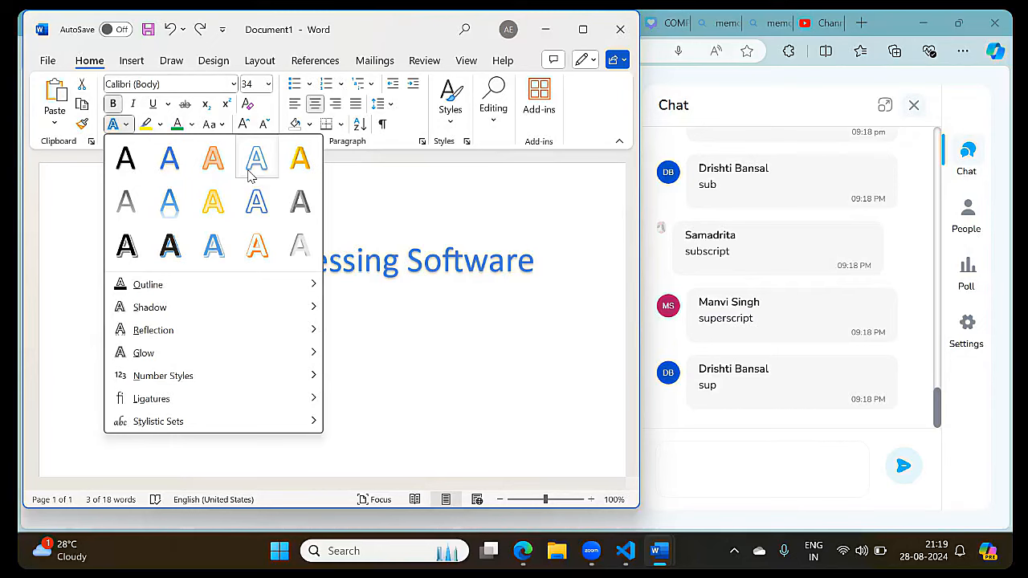
mouse_move(161, 309)
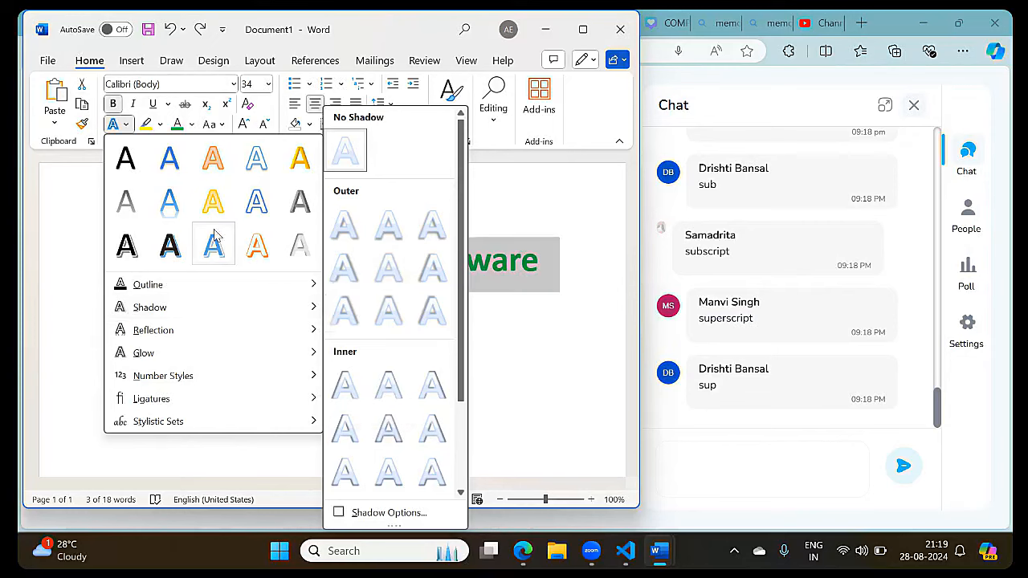
click(213, 256)
click(415, 393)
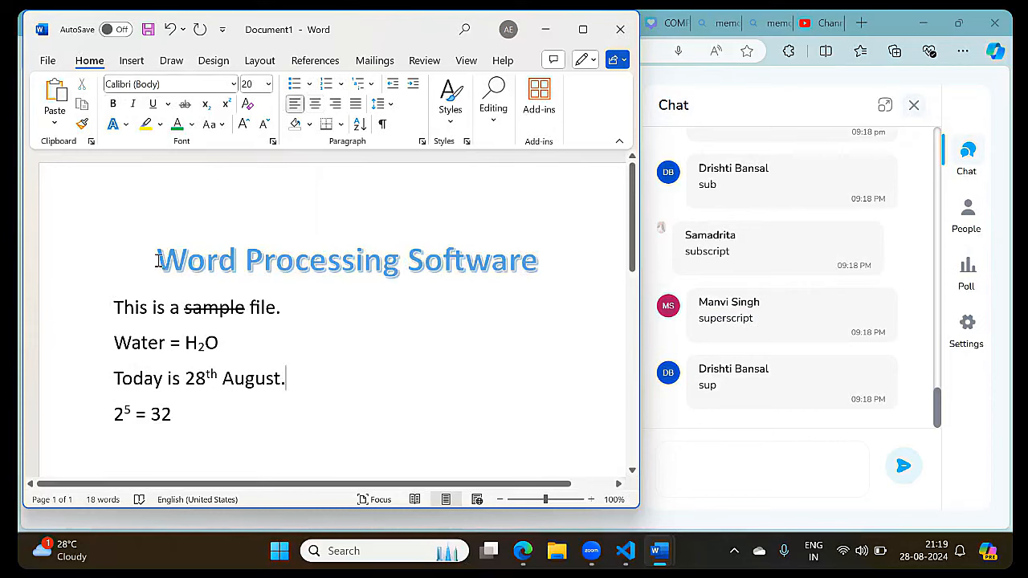
drag(158, 259, 554, 258)
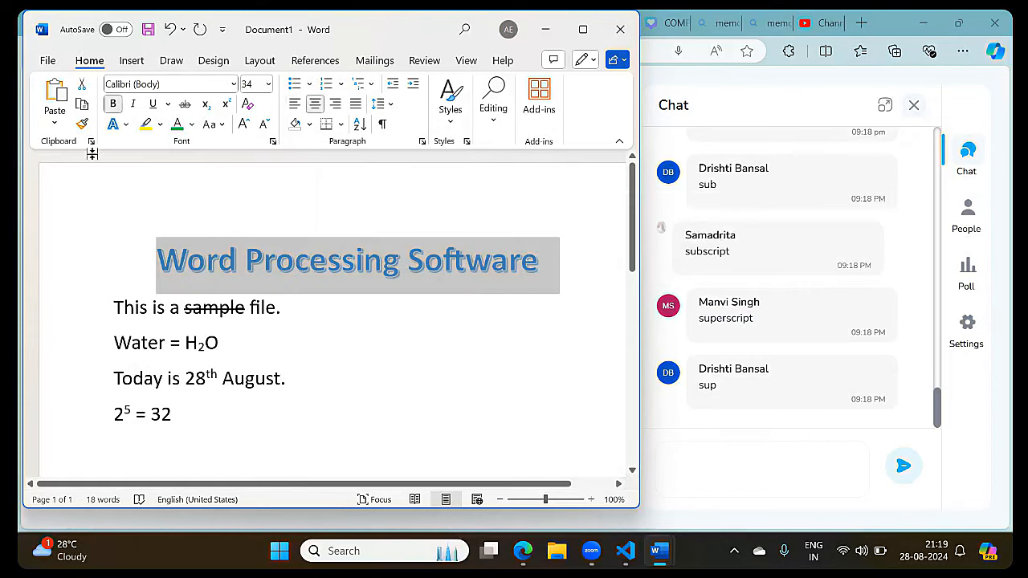
Give the blue title's letters a red standard-colour outline.
click(127, 127)
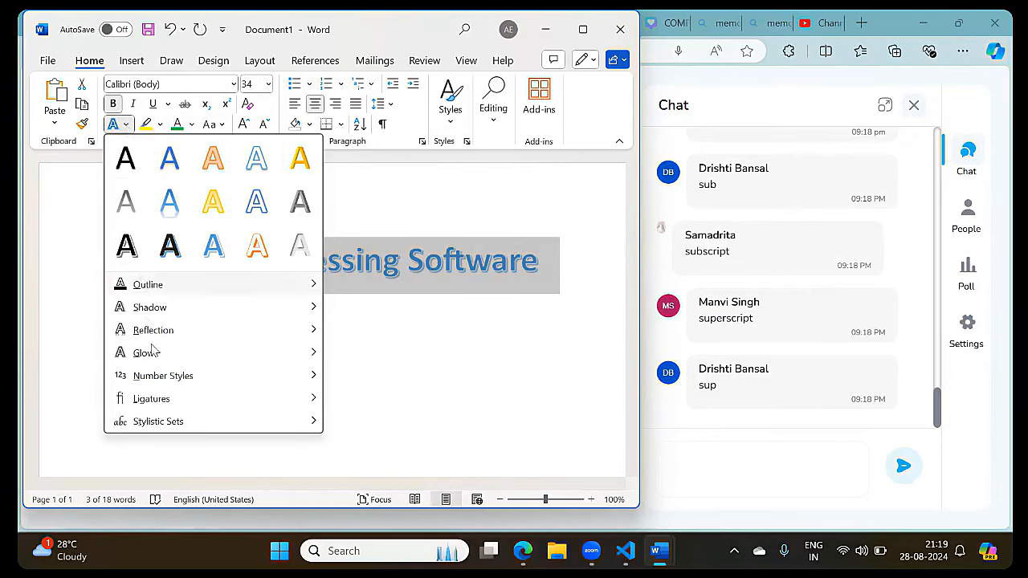
mouse_move(155, 334)
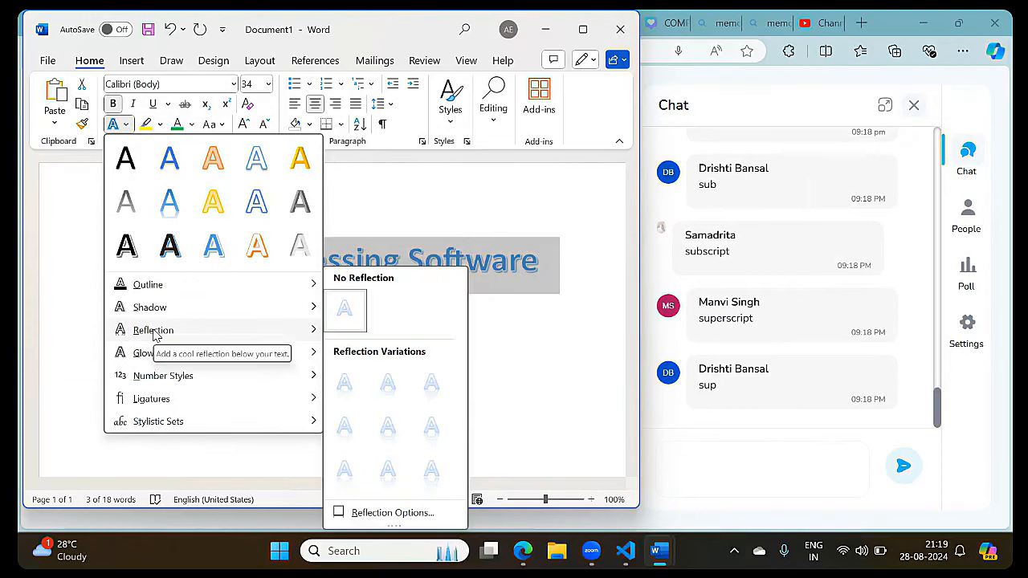
mouse_move(148, 363)
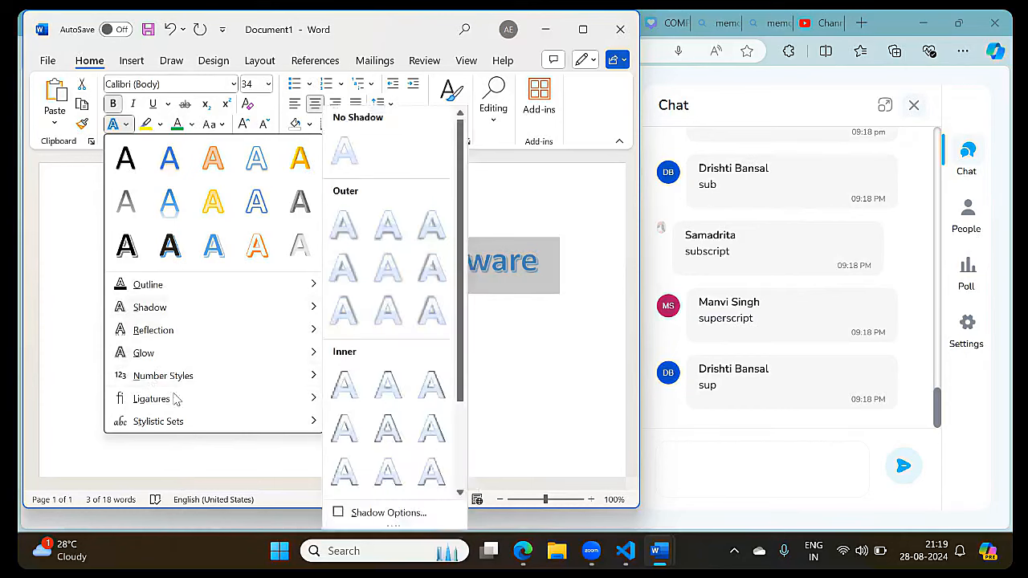
mouse_move(167, 406)
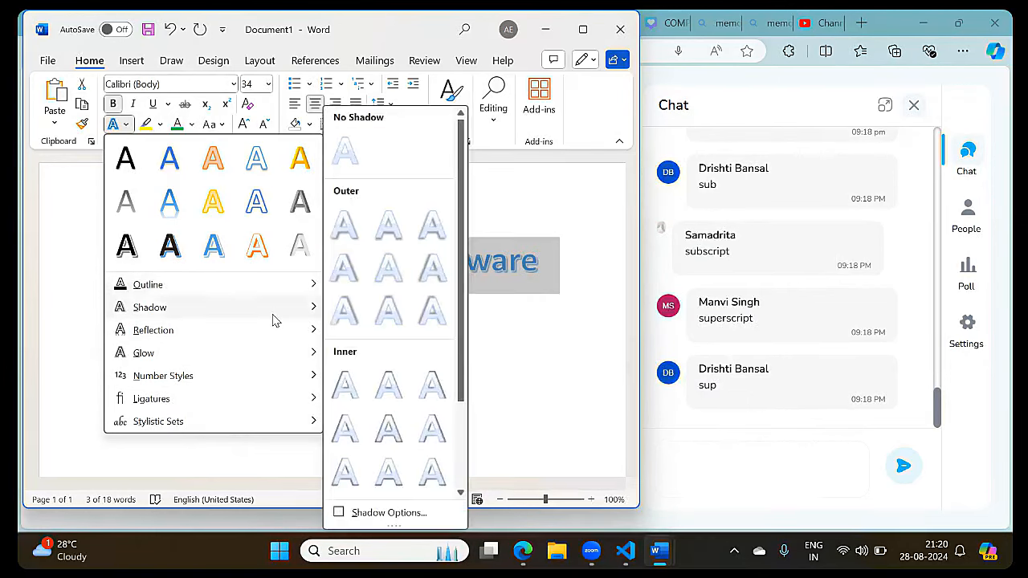
mouse_move(289, 279)
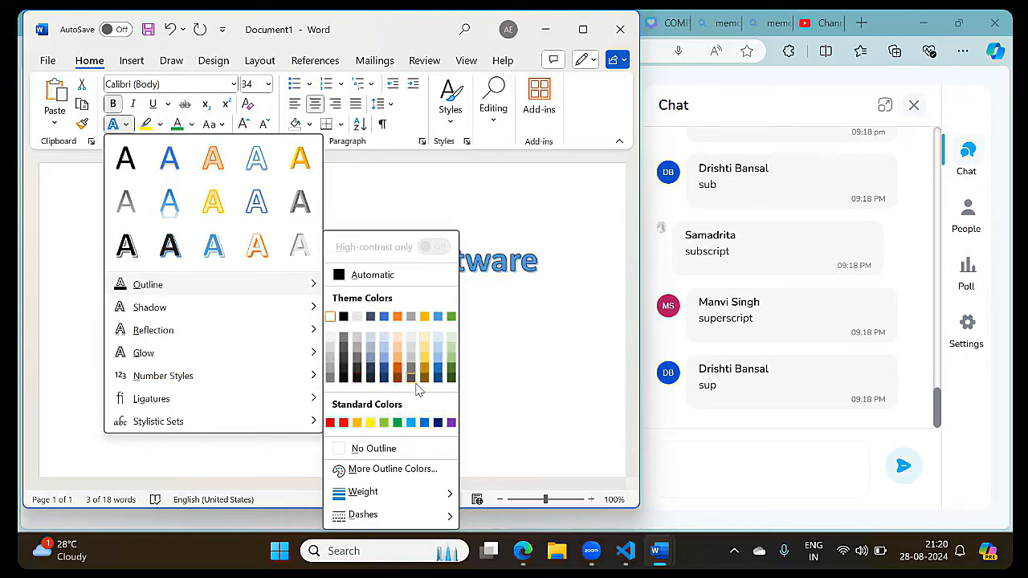
click(343, 423)
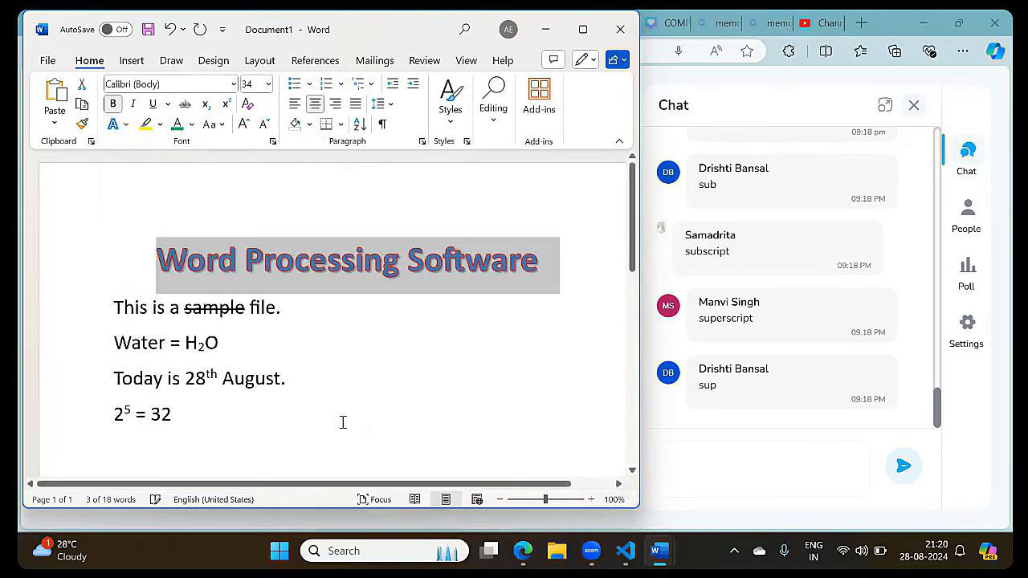
click(343, 422)
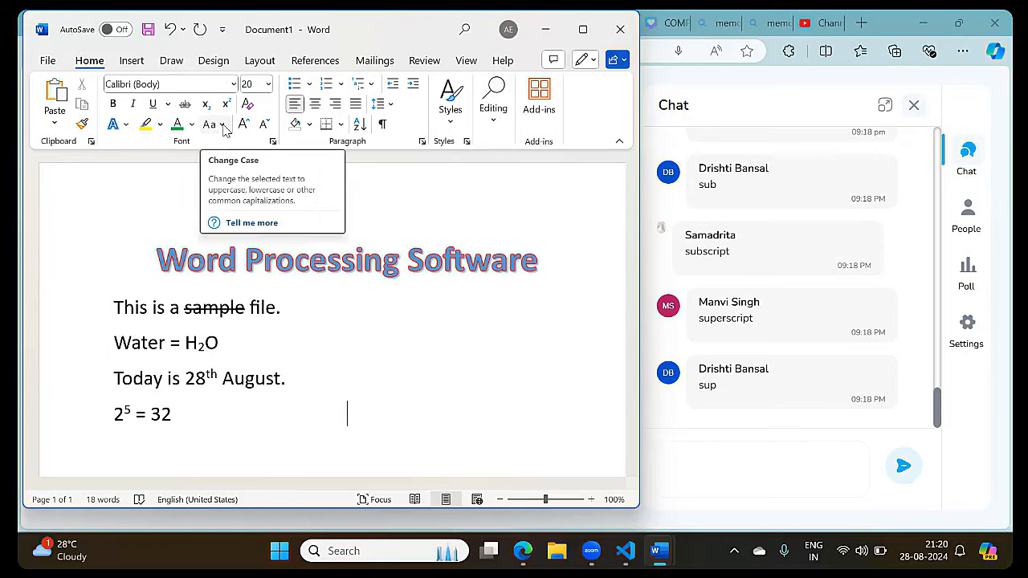
Add the author's full name on a new line below 2⁵ = 32, then start a blank line.
key(ctrl+z)
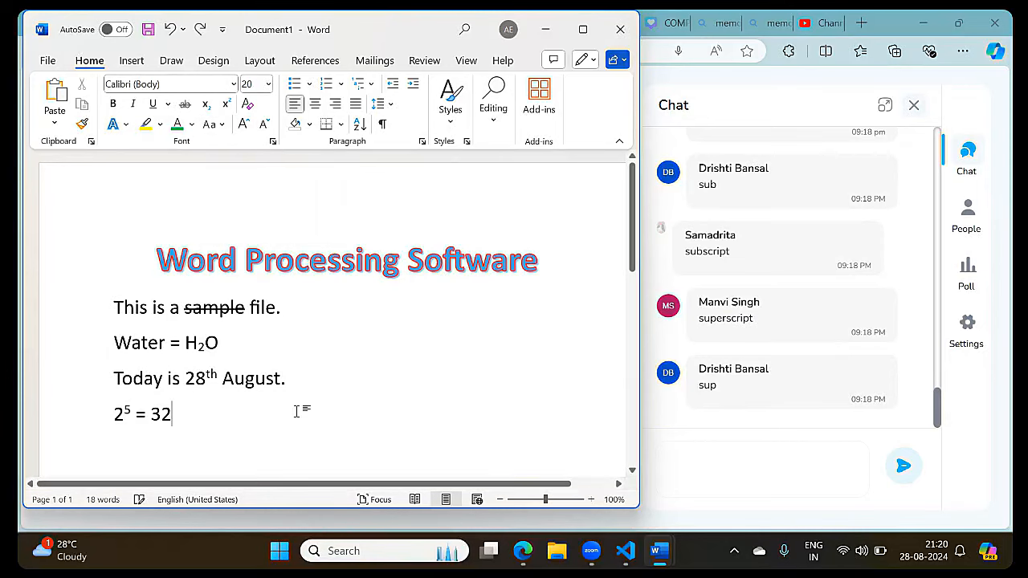
key(Return)
text(Anja)
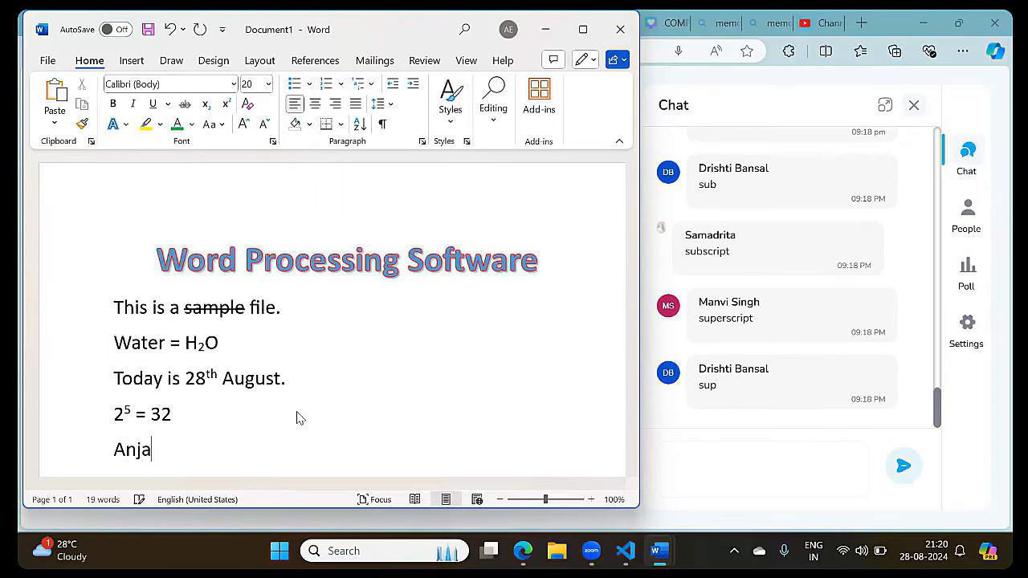
text(li Luthra)
key(Return)
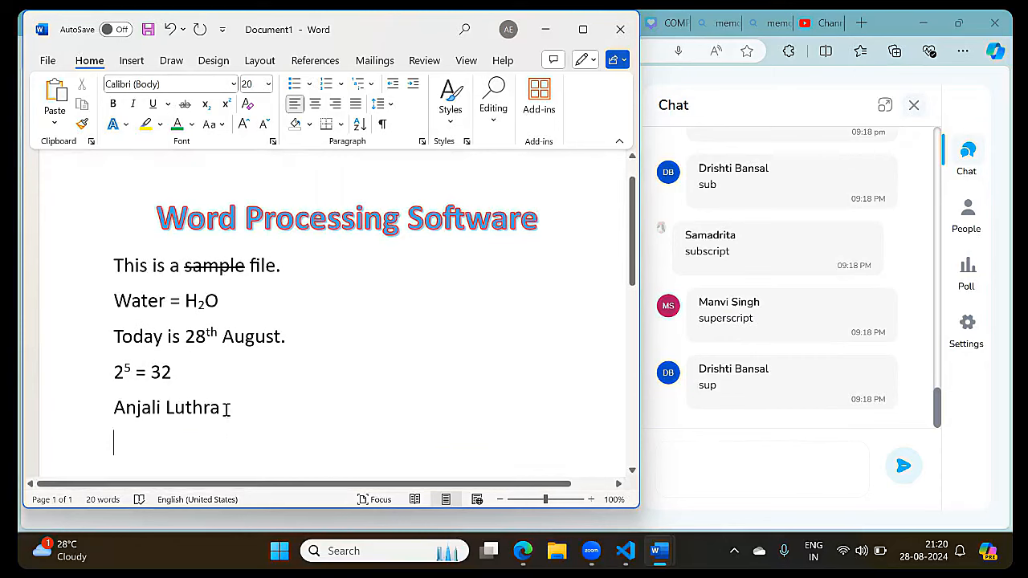
drag(227, 409, 115, 414)
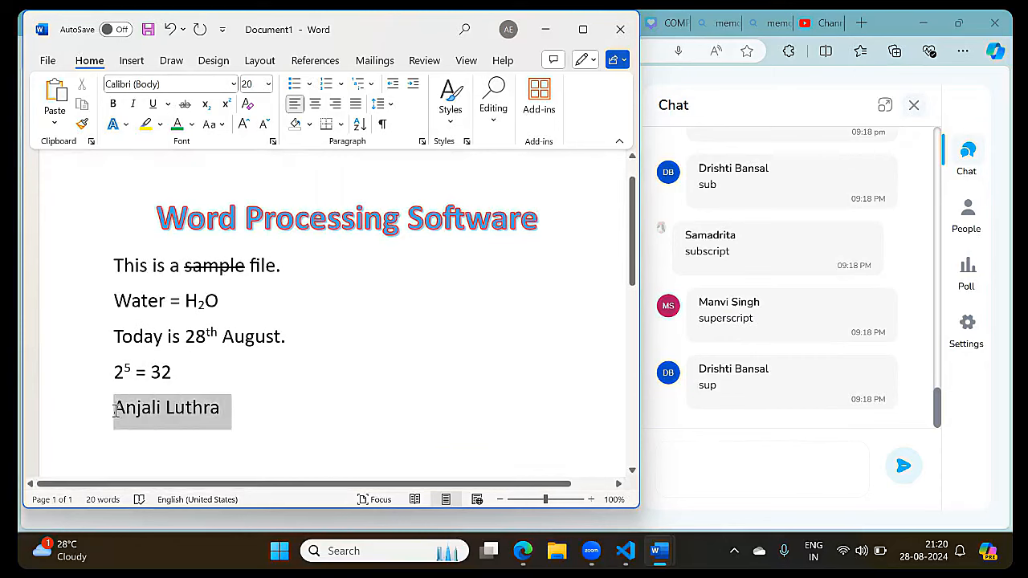
click(222, 125)
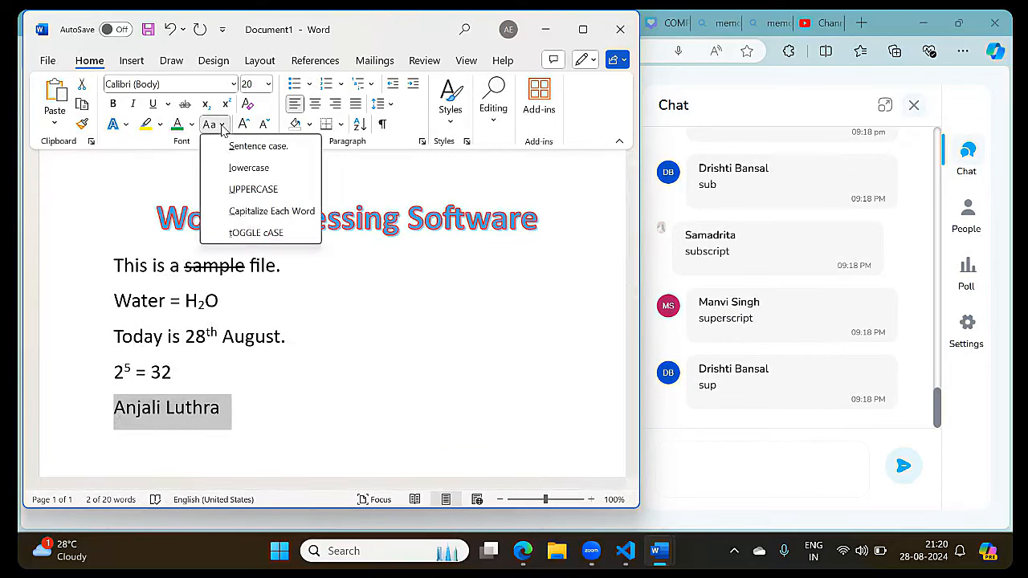
click(232, 193)
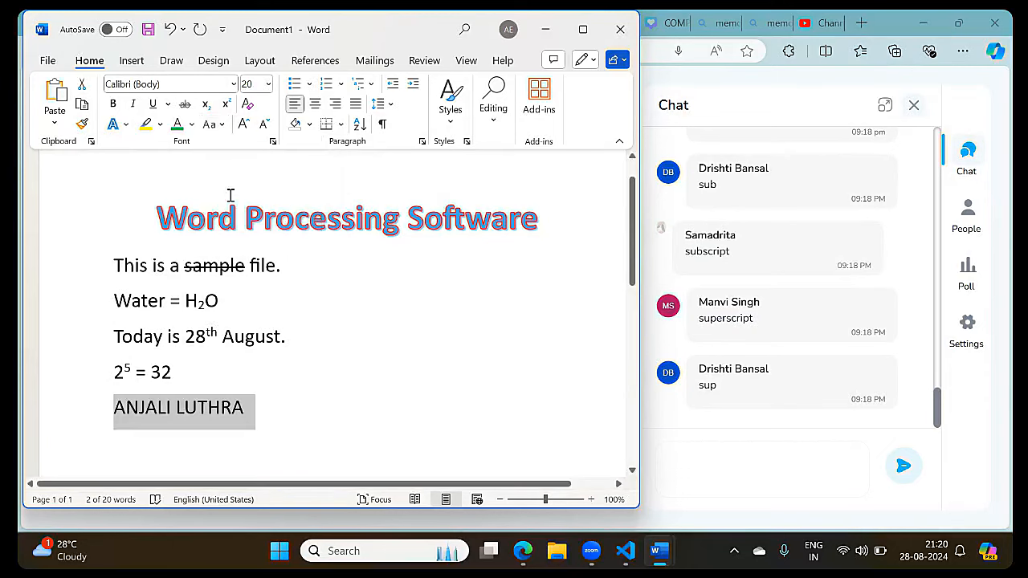
click(222, 124)
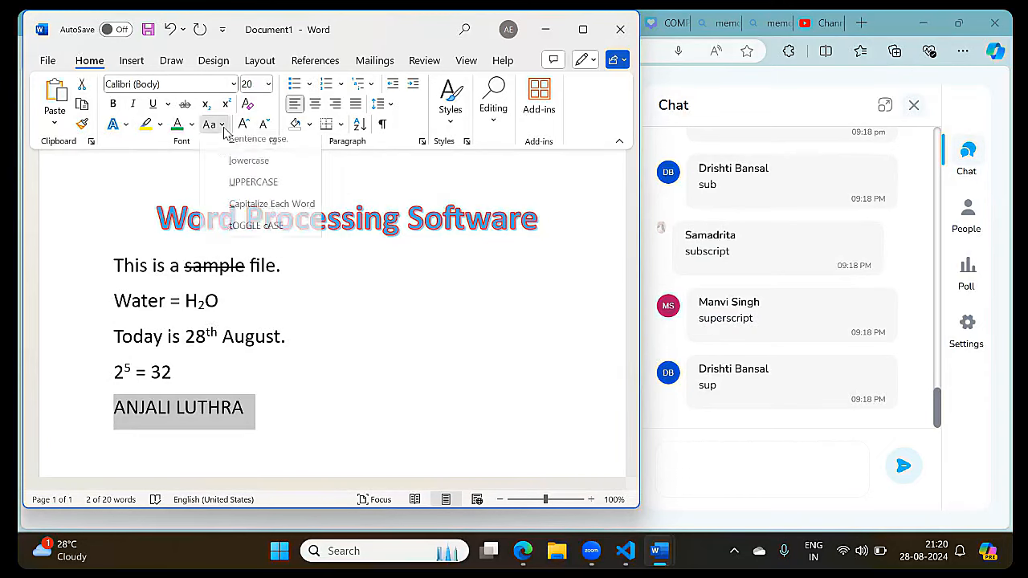
click(222, 169)
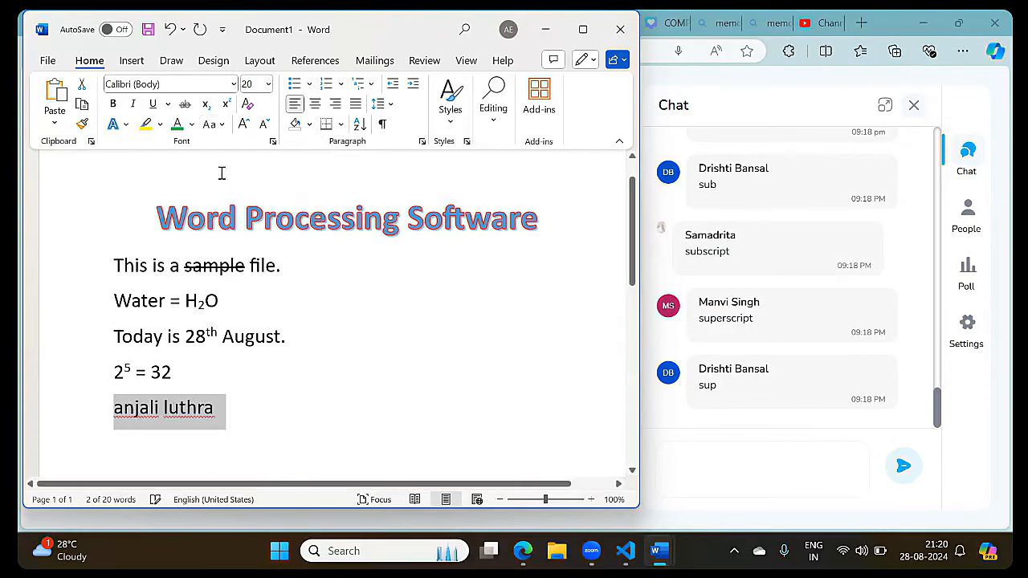
click(220, 127)
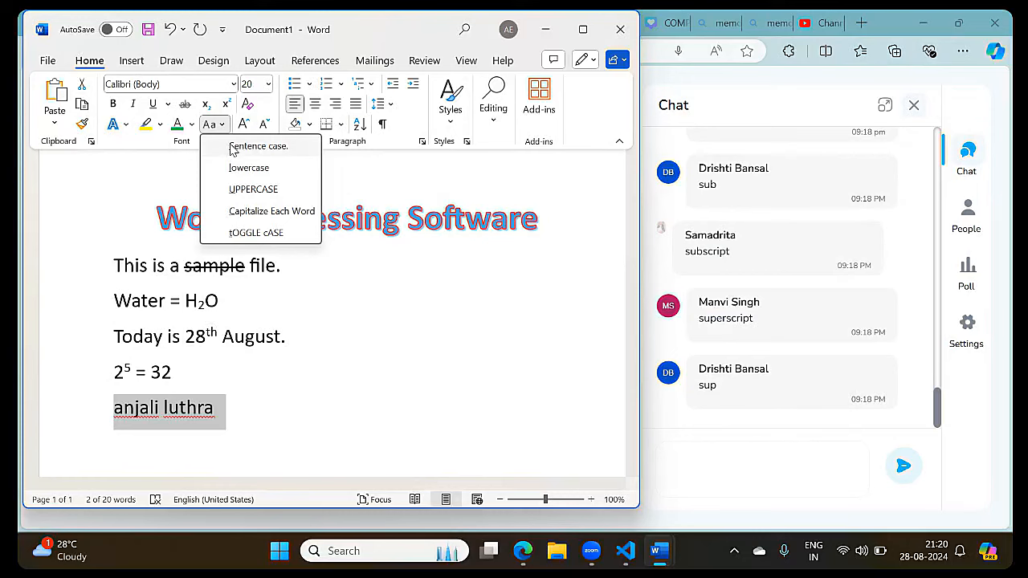
click(232, 147)
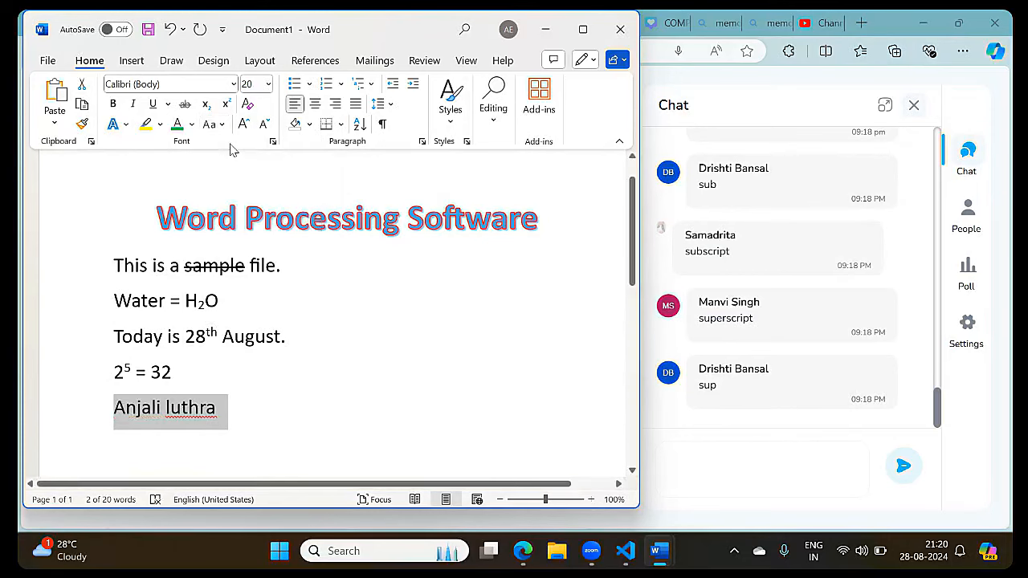
click(212, 125)
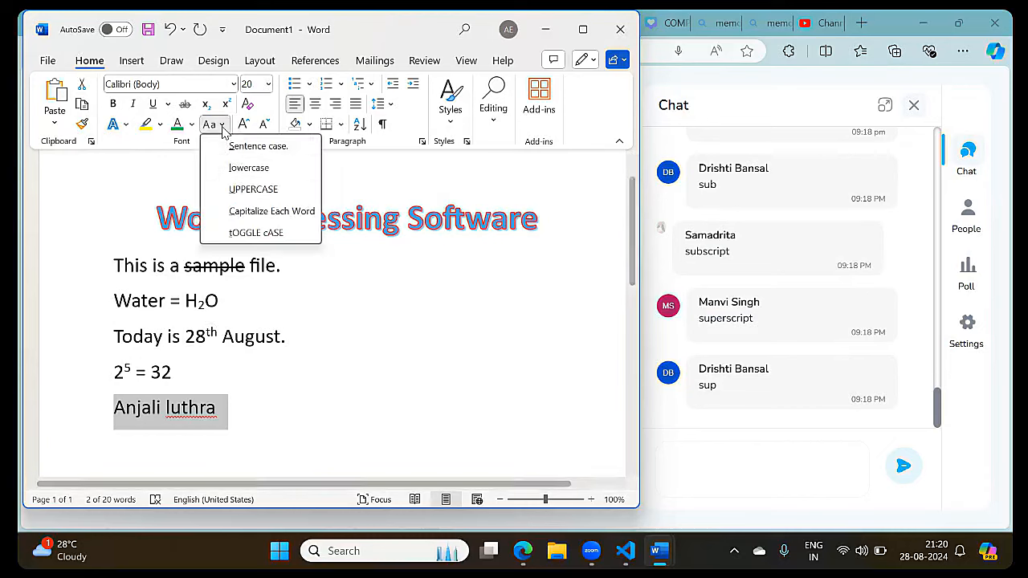
click(245, 233)
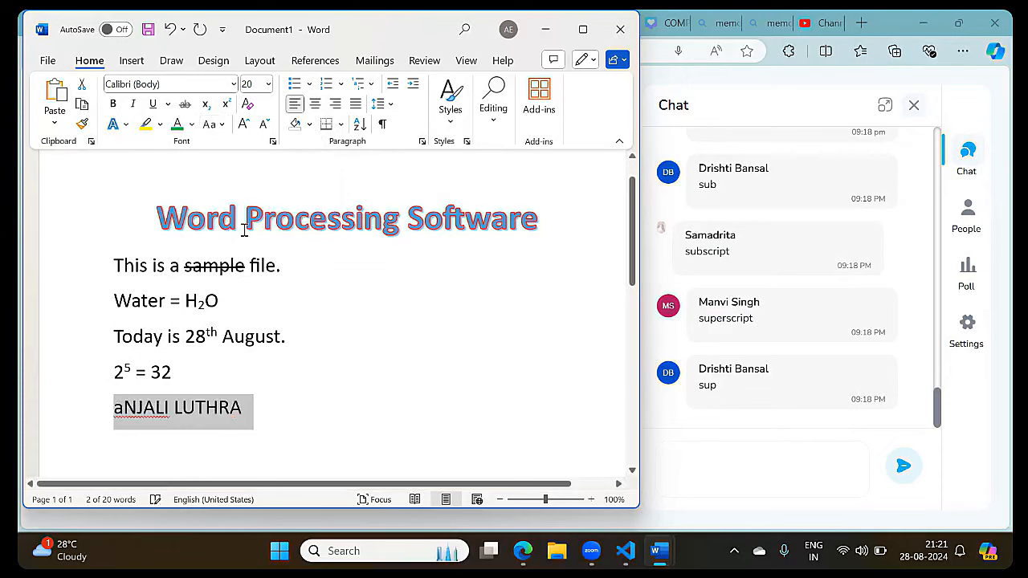
click(211, 125)
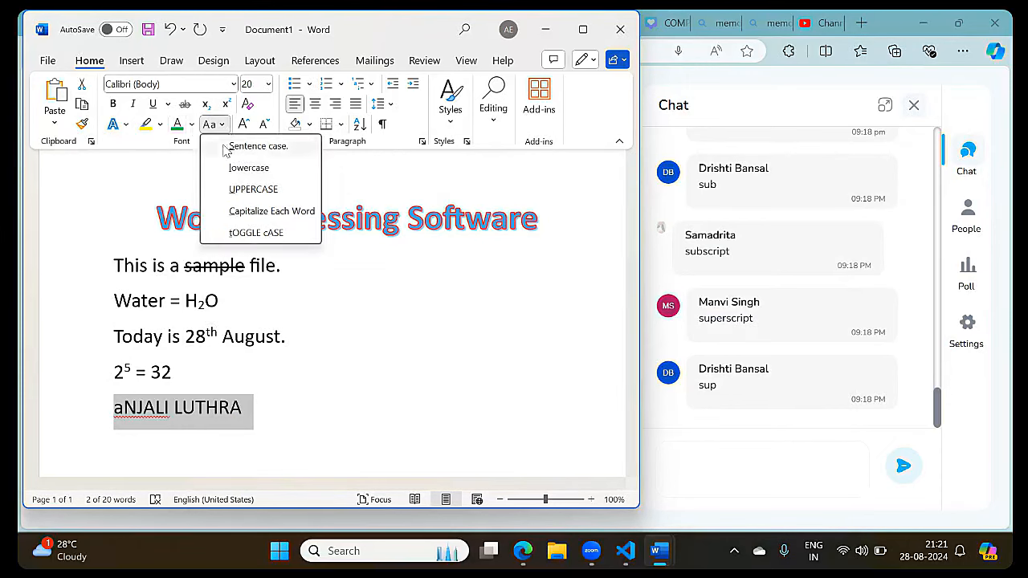
click(240, 212)
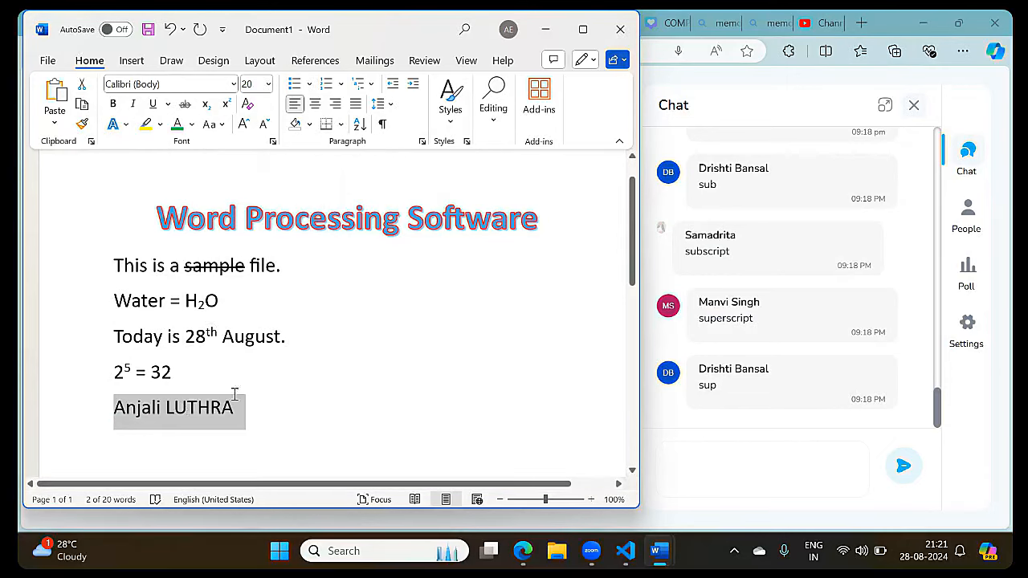
click(222, 125)
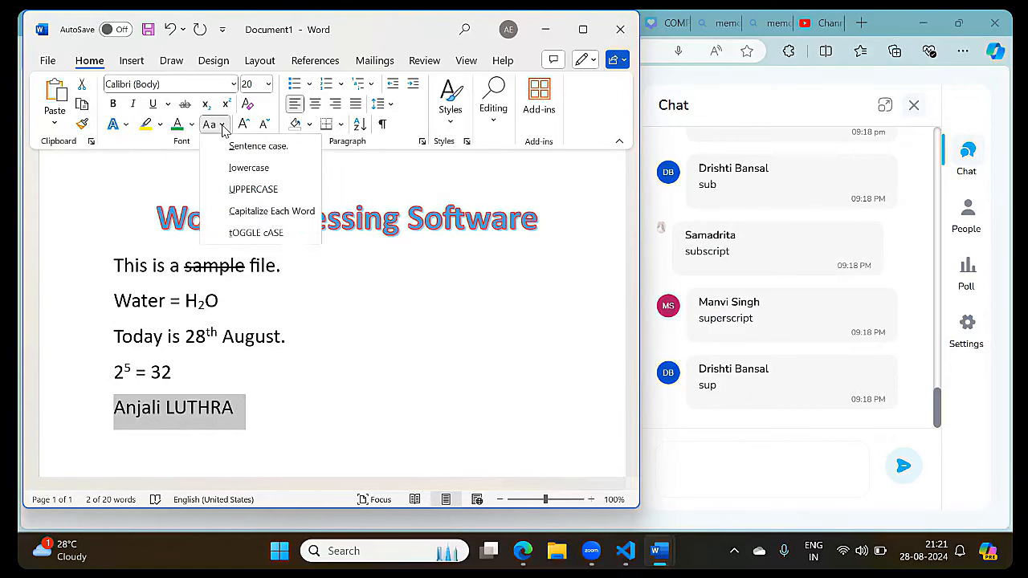
click(224, 168)
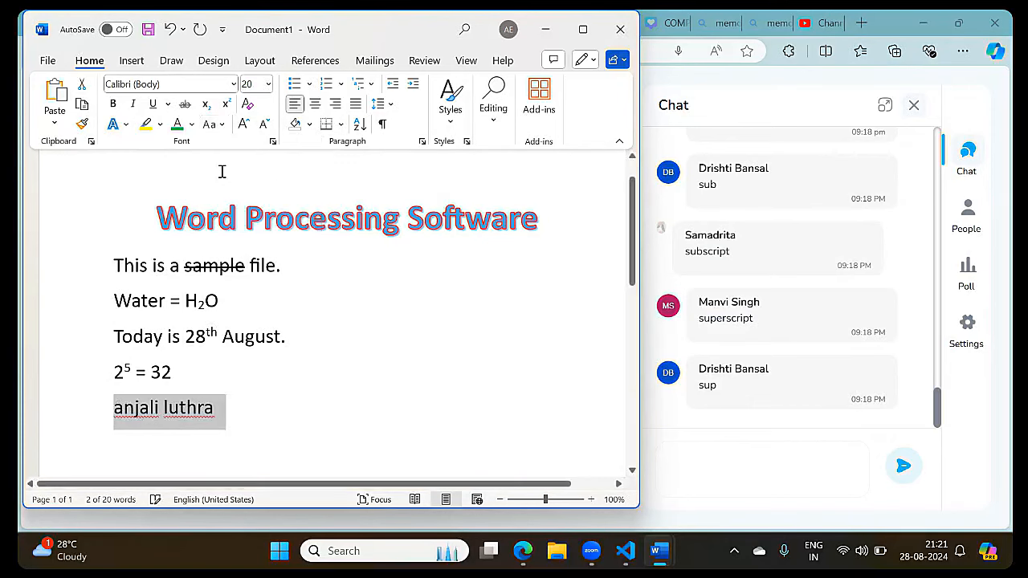
click(221, 127)
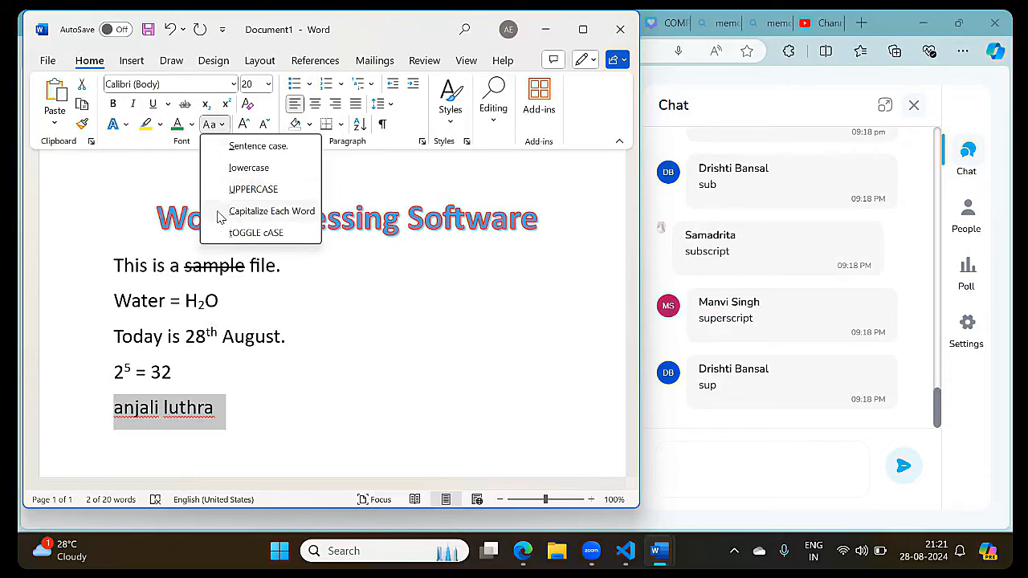
click(219, 211)
click(321, 436)
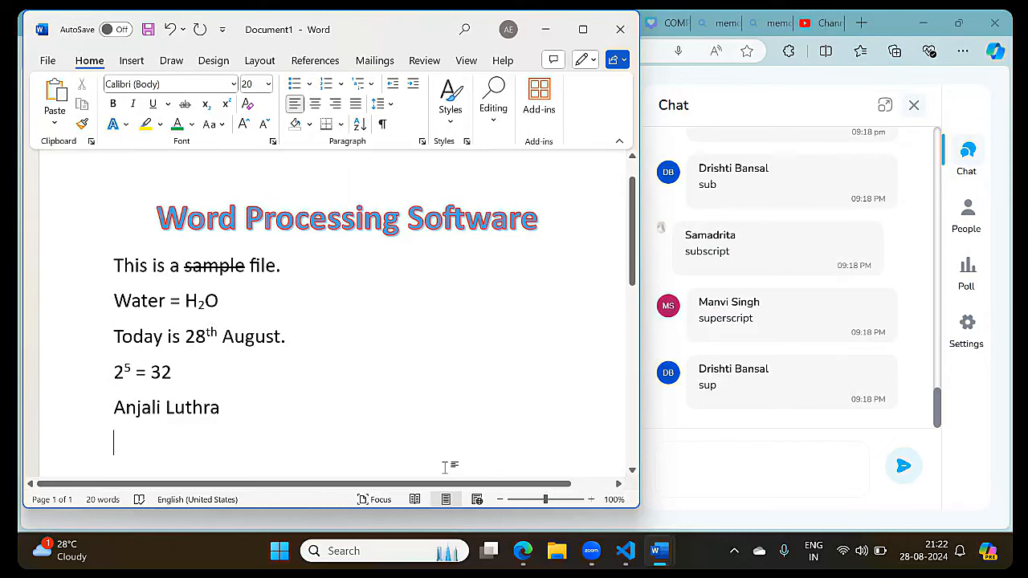
Type 'Microsoft word is used to type large amount' on the line below the name.
text(Mi)
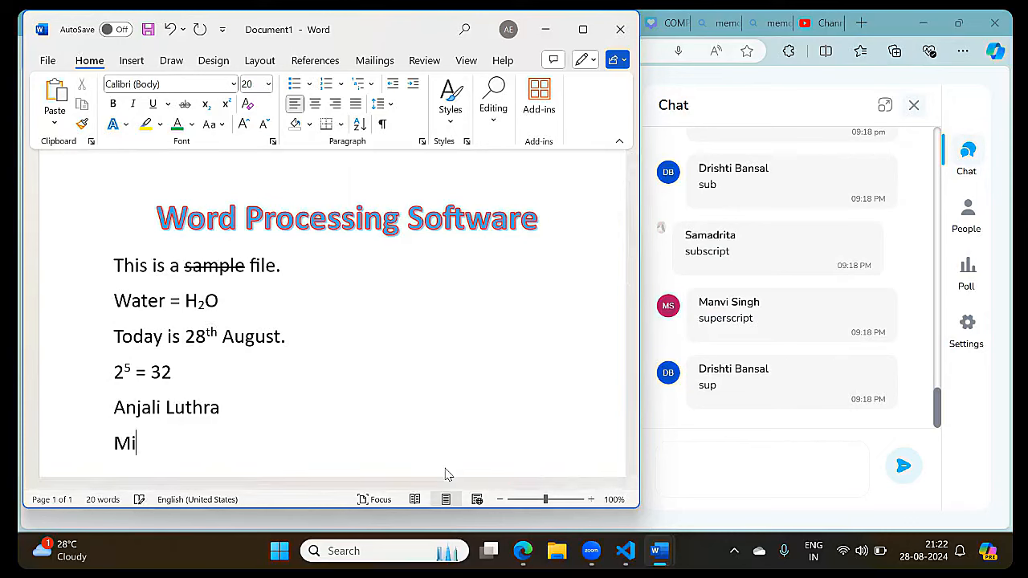
text(crosoft wor)
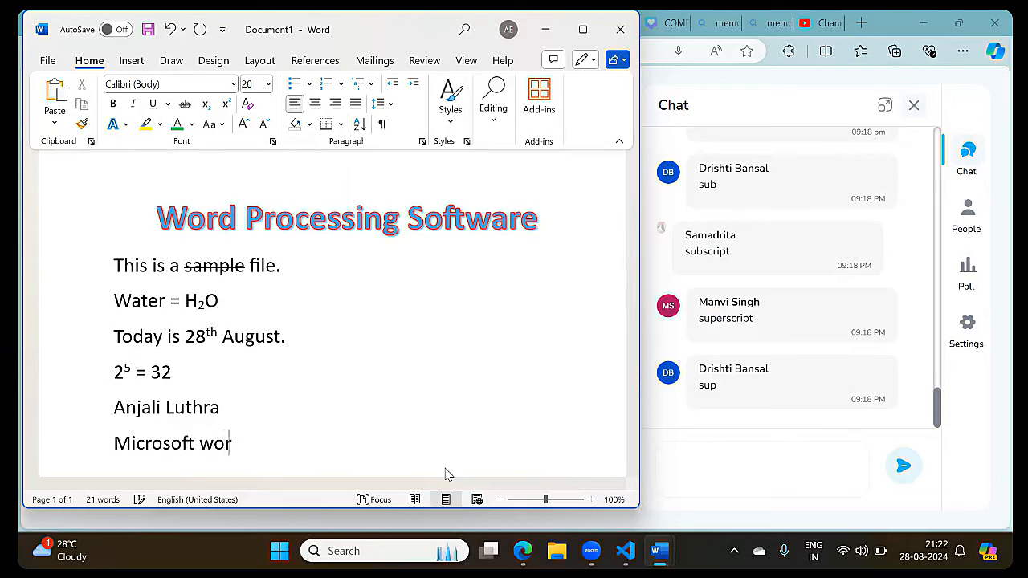
text(d is used to type large am)
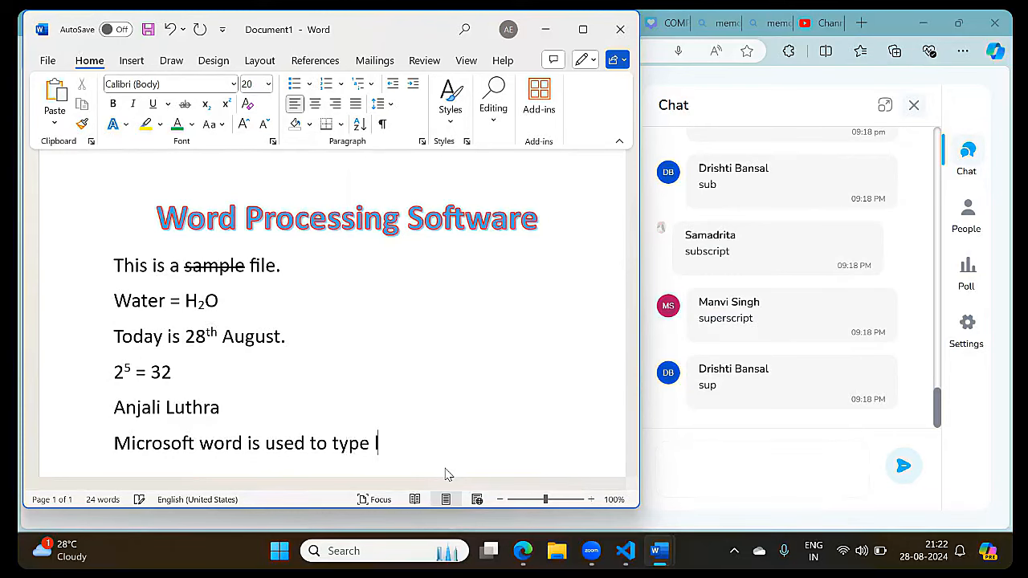
text(ou)
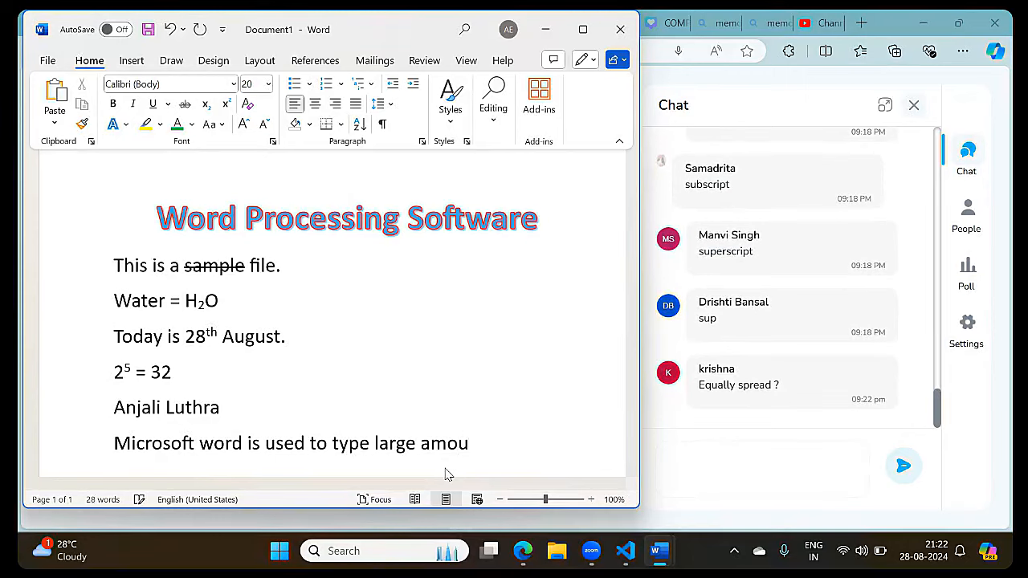
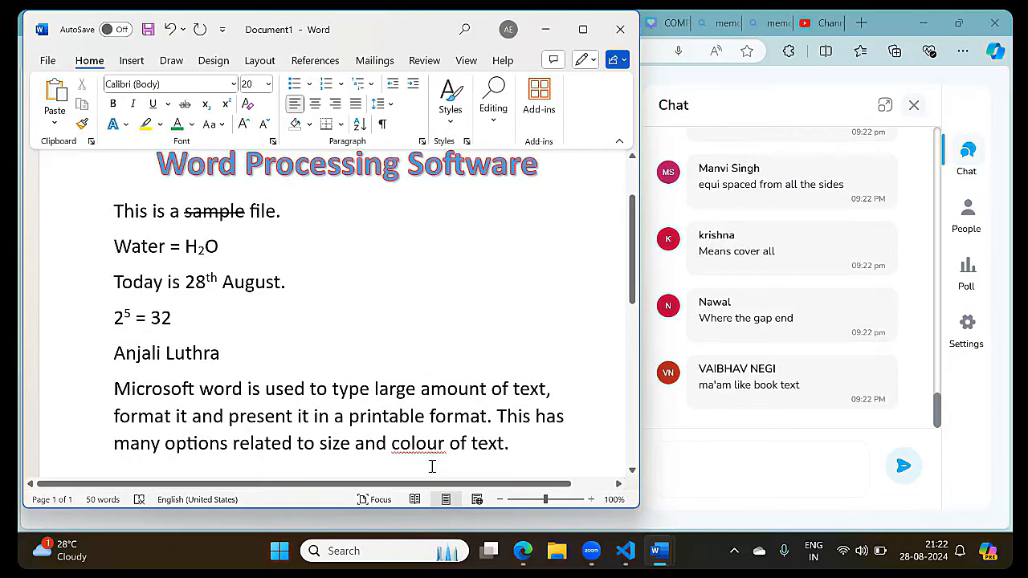
Append 'It has various text effects to make it look beautiful and presentable.' to the paragraph.
text(It has var)
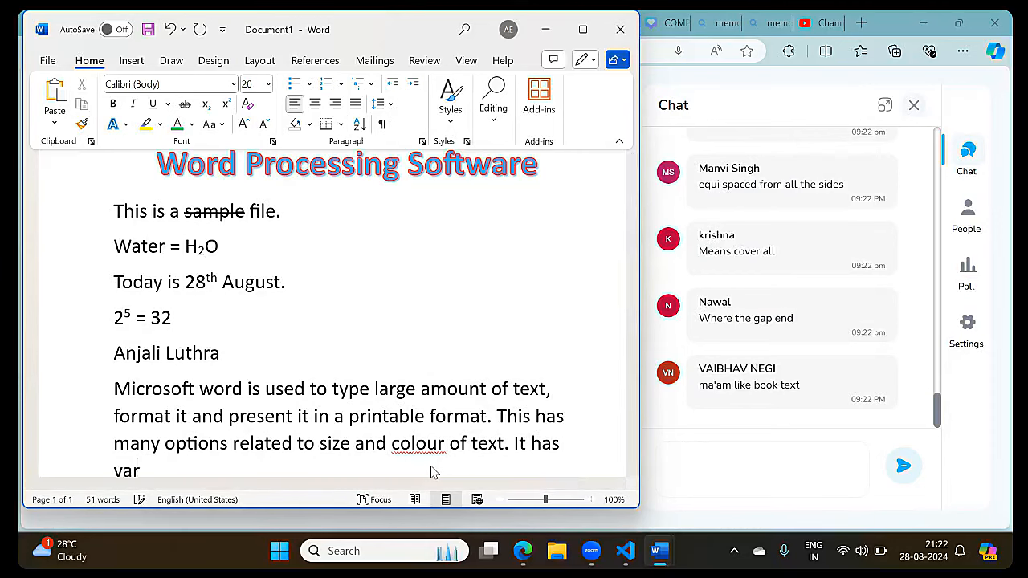
text(ious text effects t)
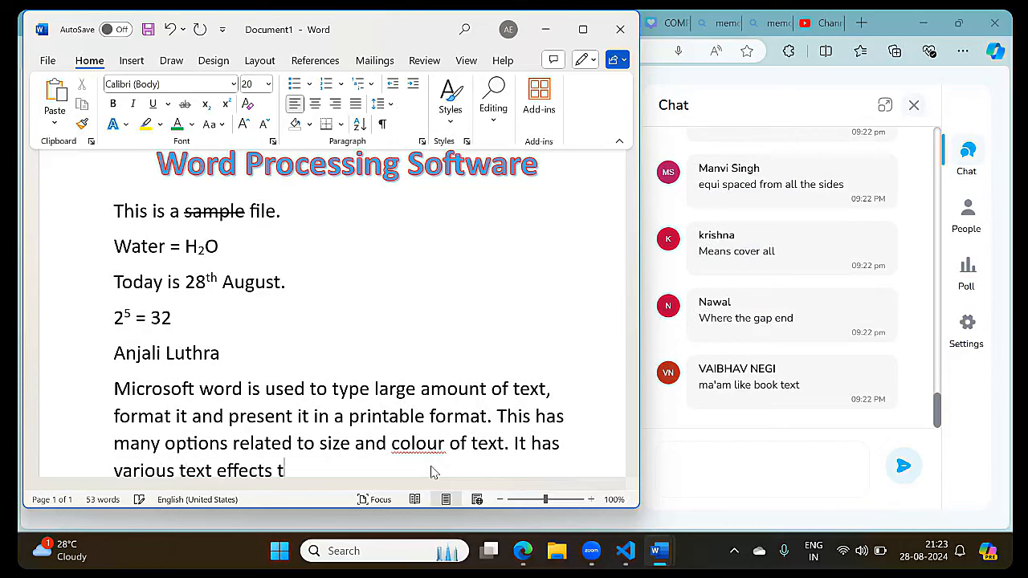
text(o make it loo)
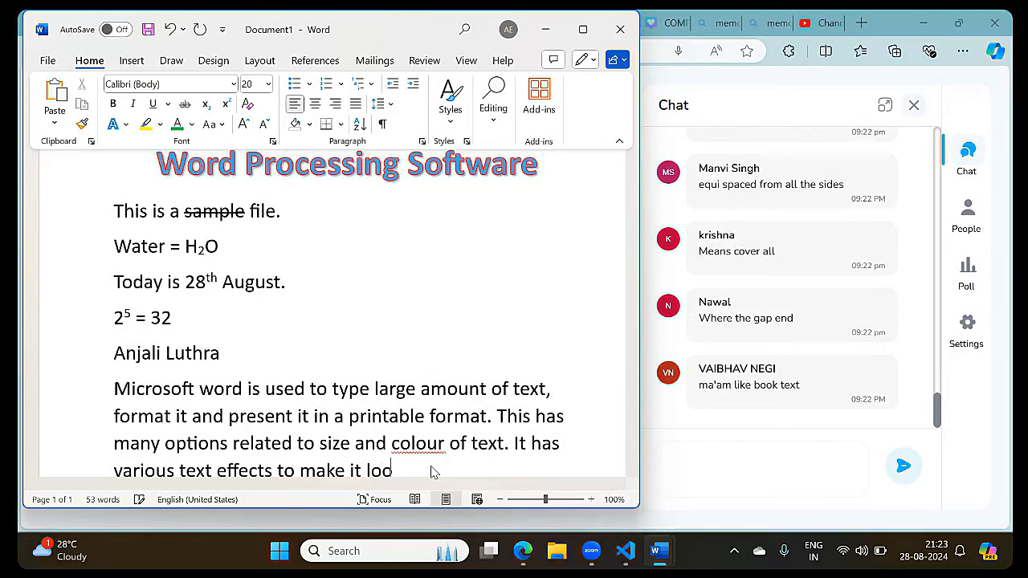
text(k beautifvl)
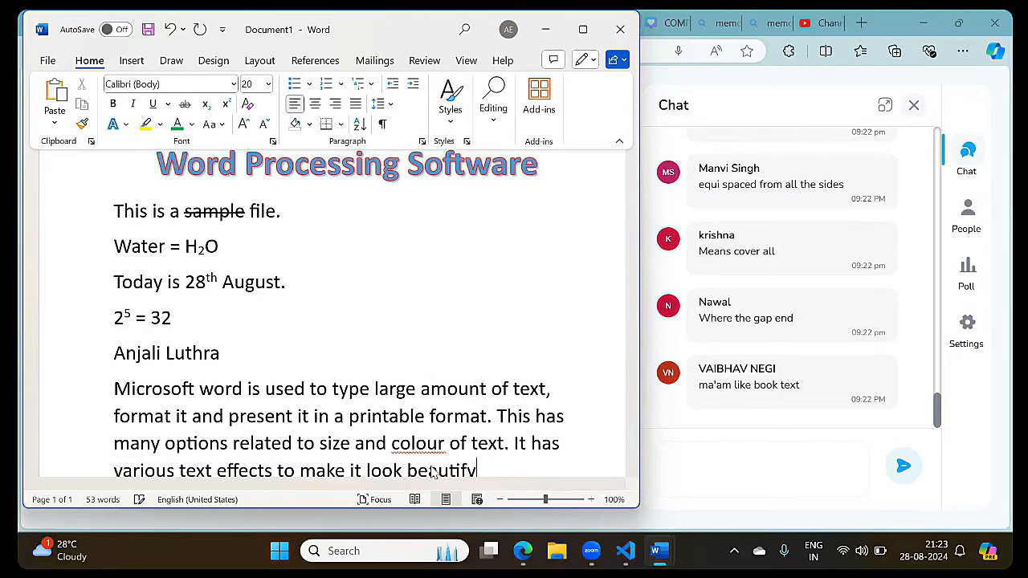
key(BackSpace)
key(BackSpace)
text(ul and prese)
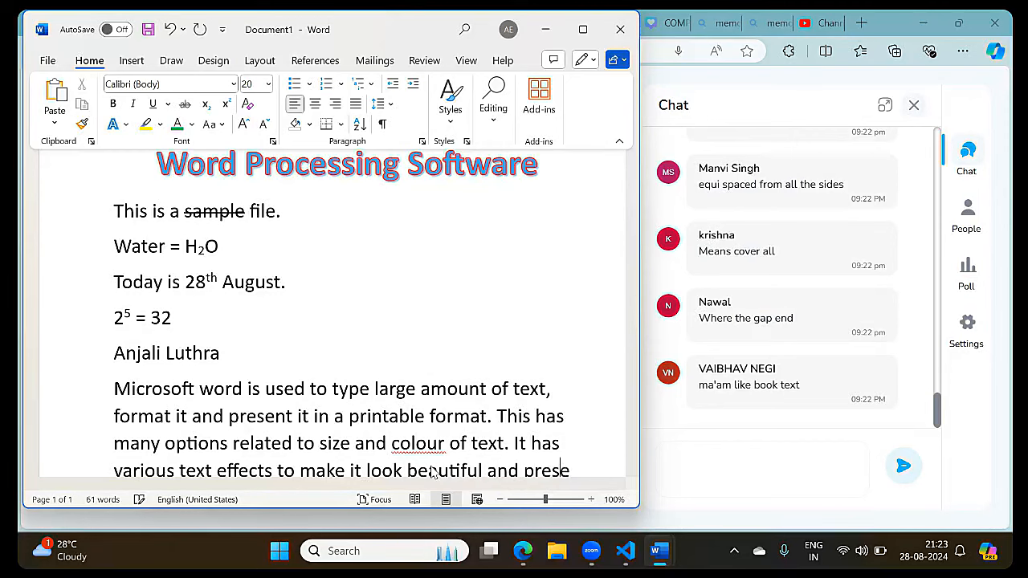
text(ntable.)
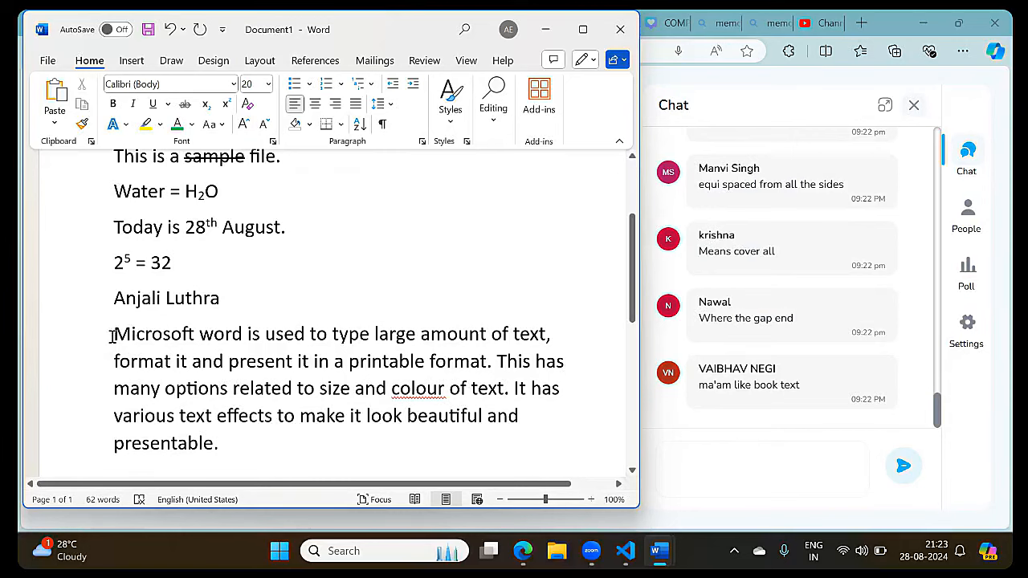
Justify the Microsoft word paragraph after trying centre and right alignment.
drag(112, 334, 226, 447)
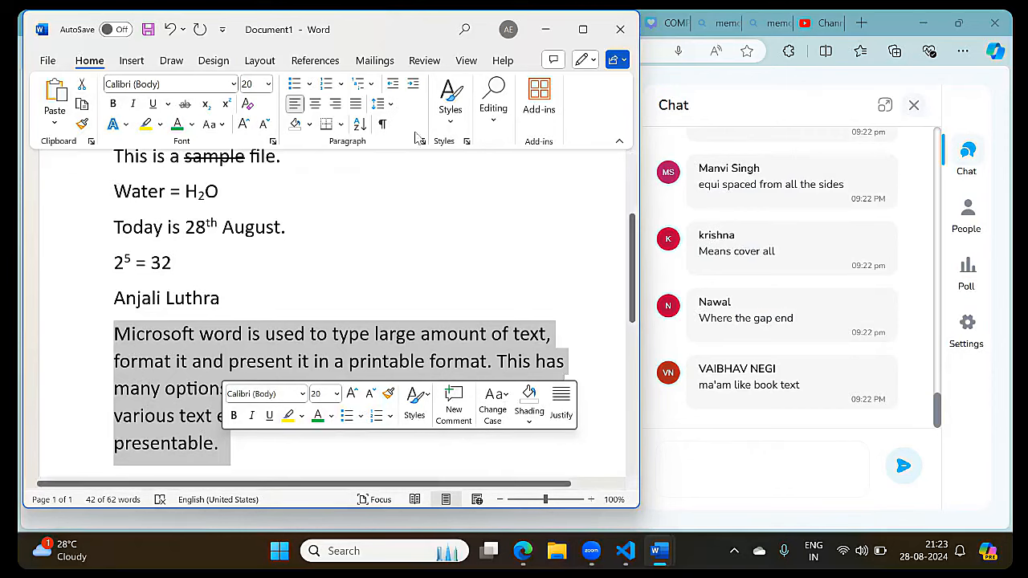
click(315, 105)
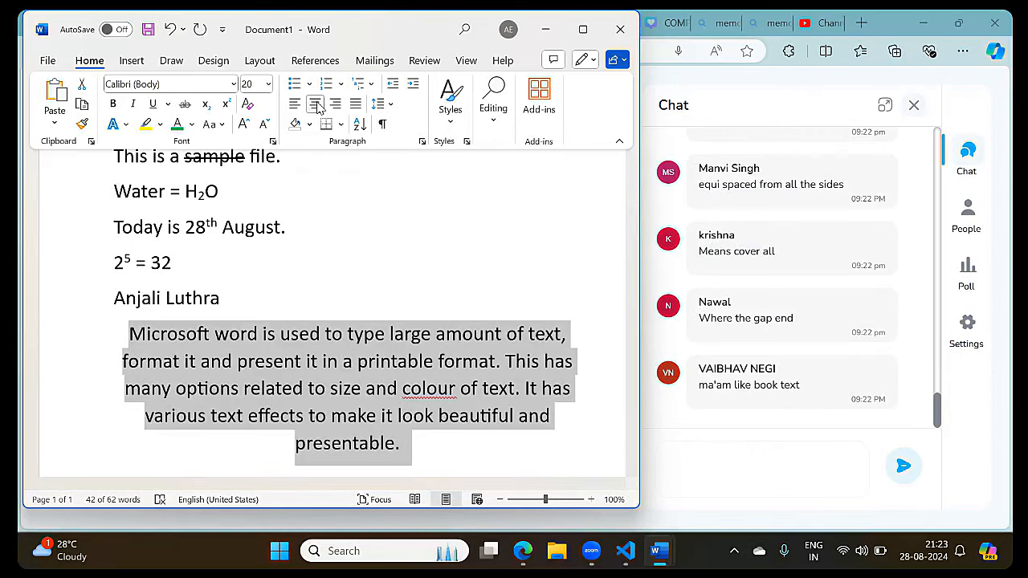
click(335, 104)
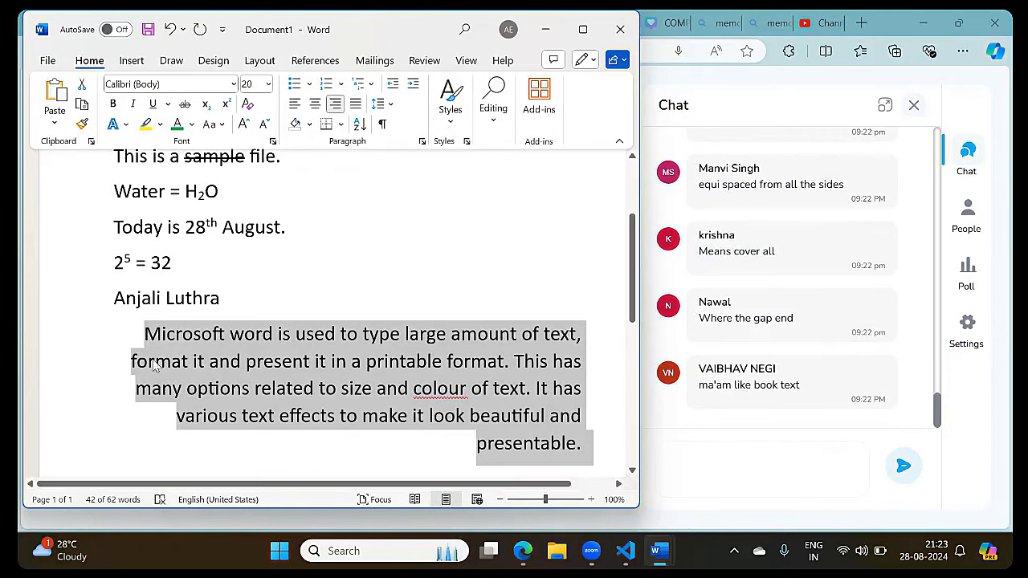
click(356, 104)
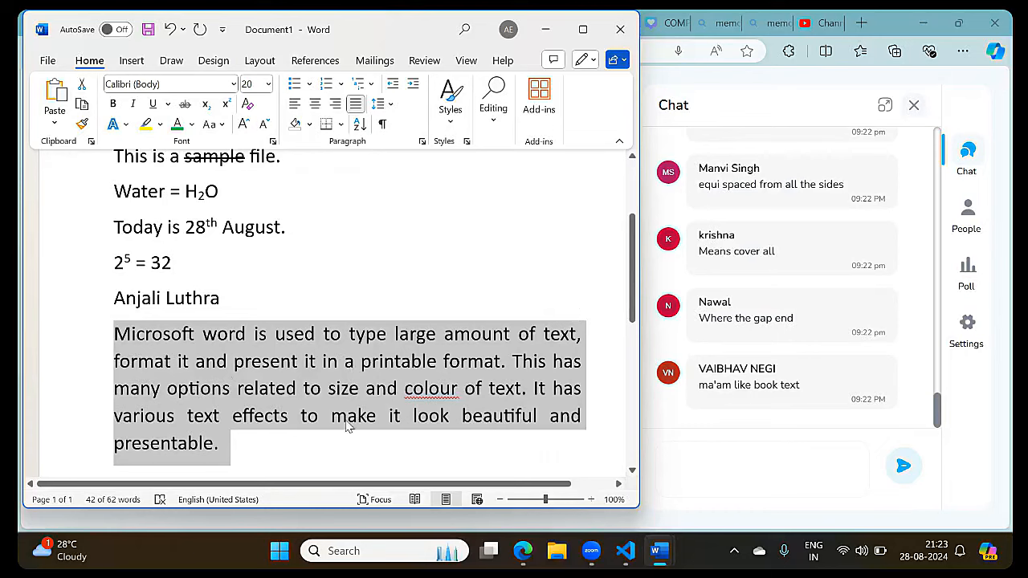
click(417, 235)
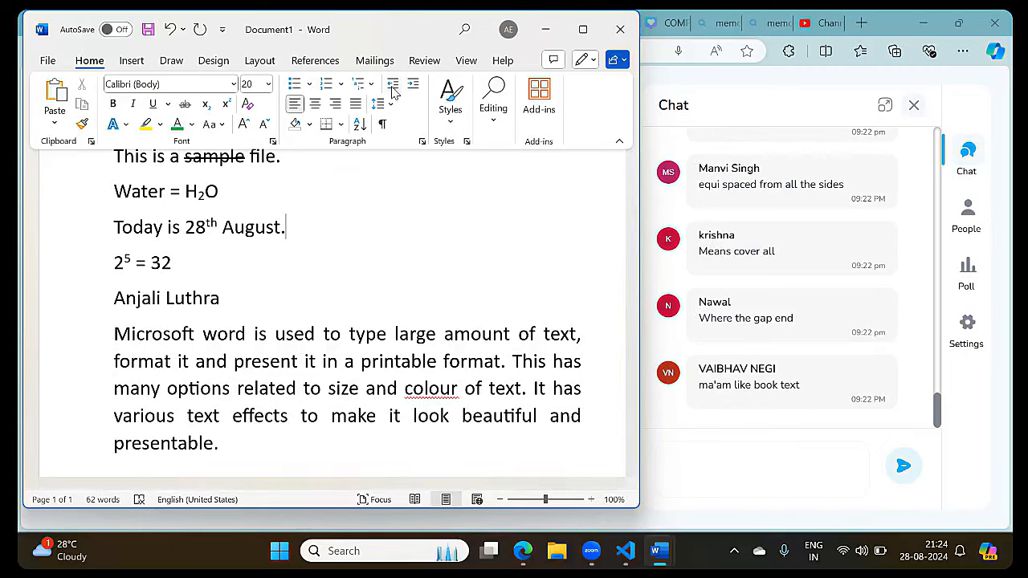
Set the paragraph's line spacing to 1.0, keeping it at the left margin.
click(155, 334)
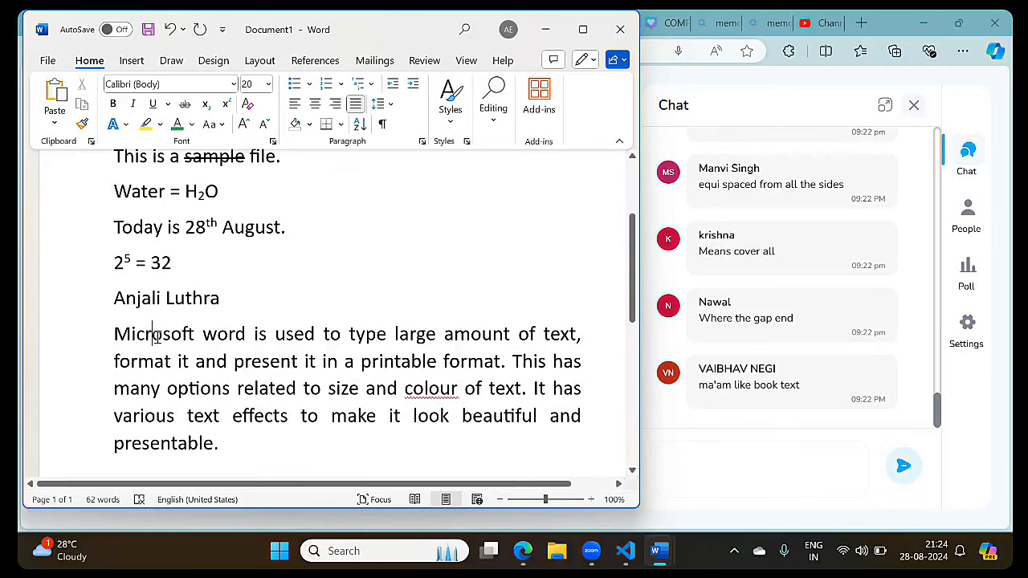
click(412, 85)
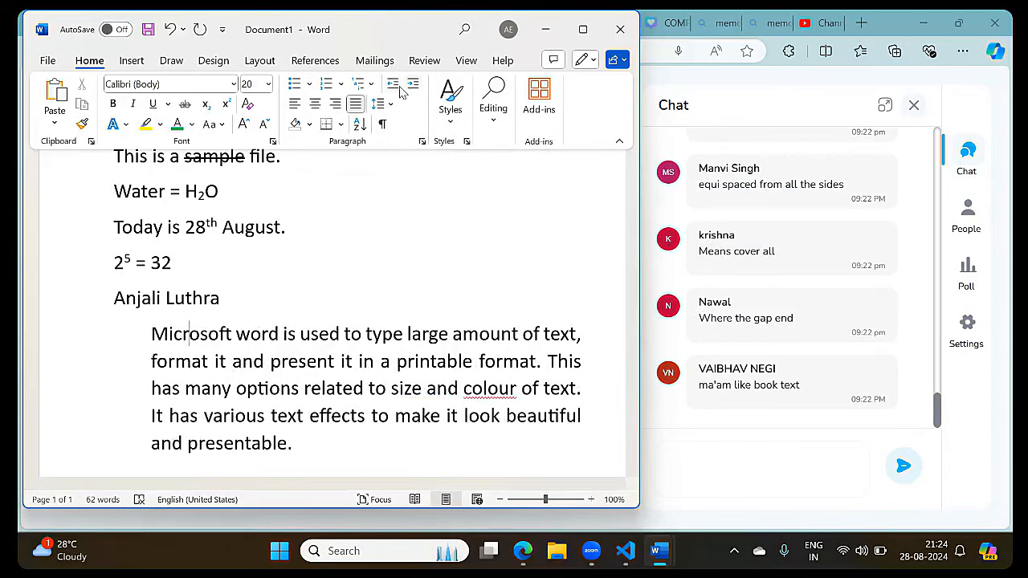
click(393, 87)
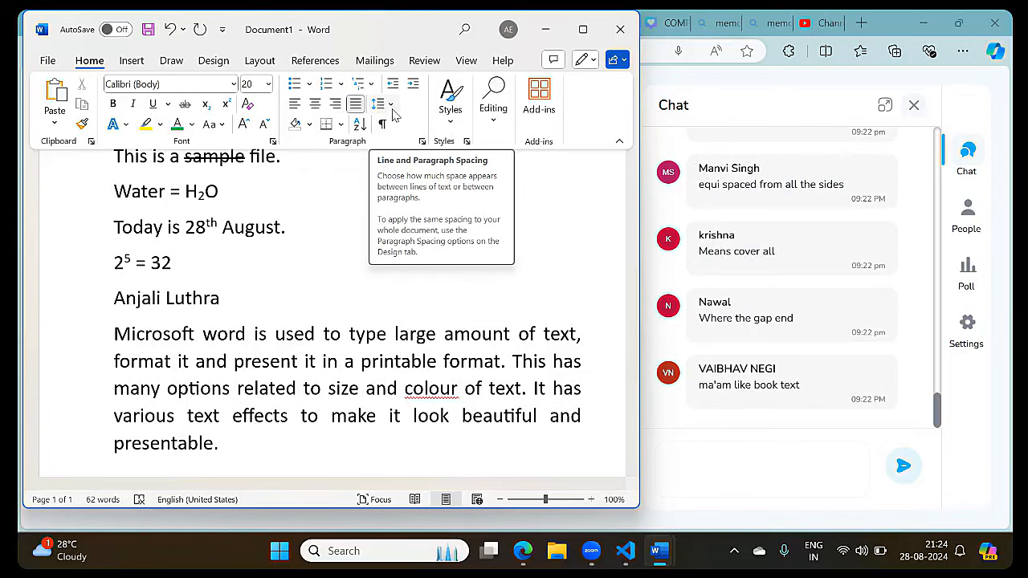
click(390, 110)
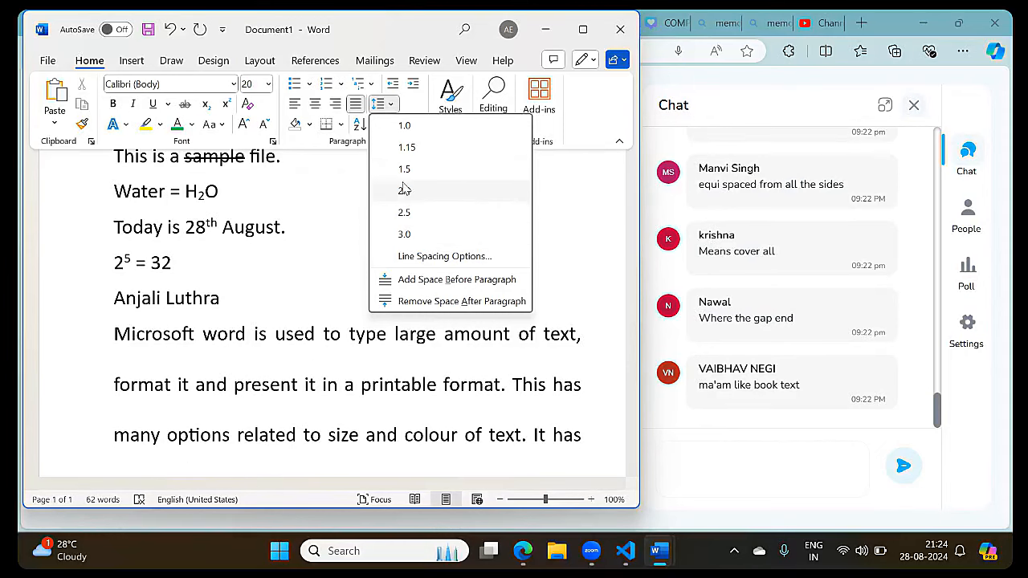
click(403, 129)
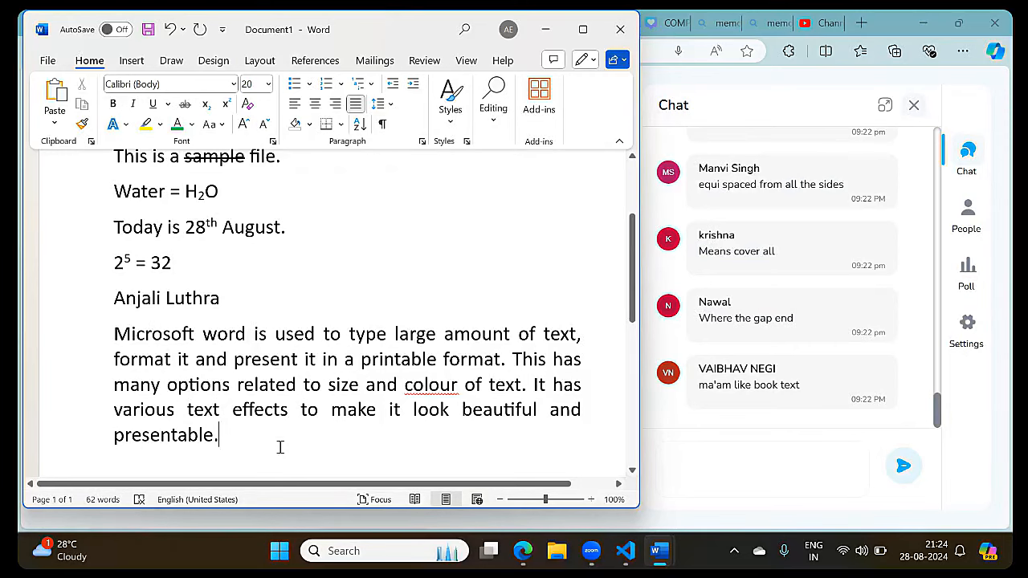
Add an 'Important Features' heading two lines below the paragraph.
key(Return)
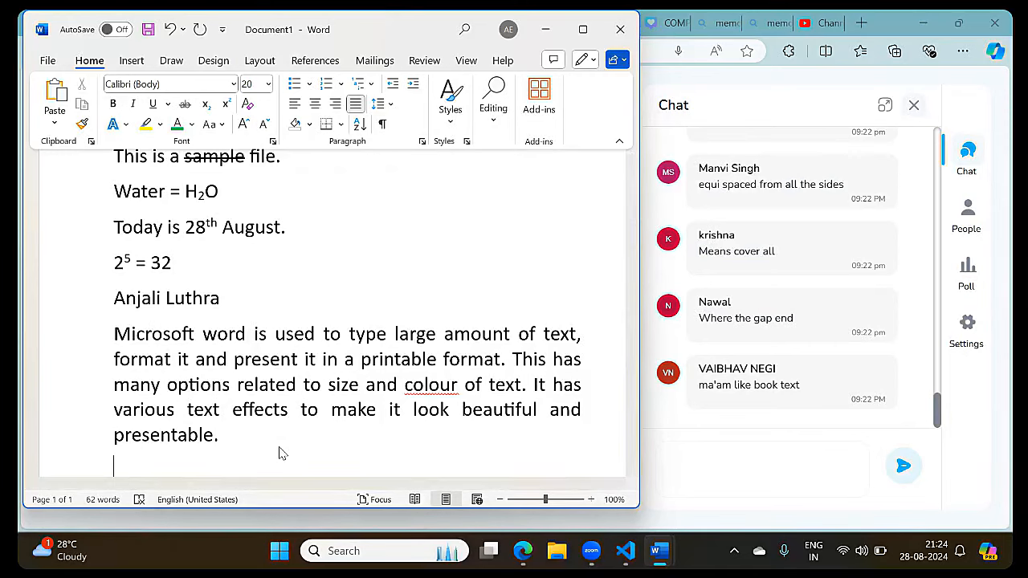
scroll(279, 454, down, 2)
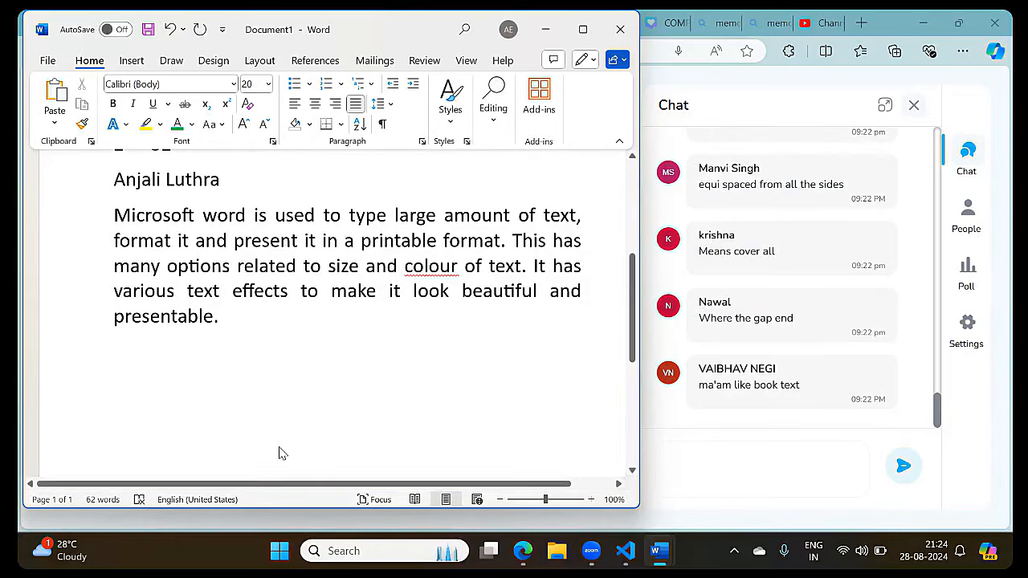
key(Return)
text(Impo)
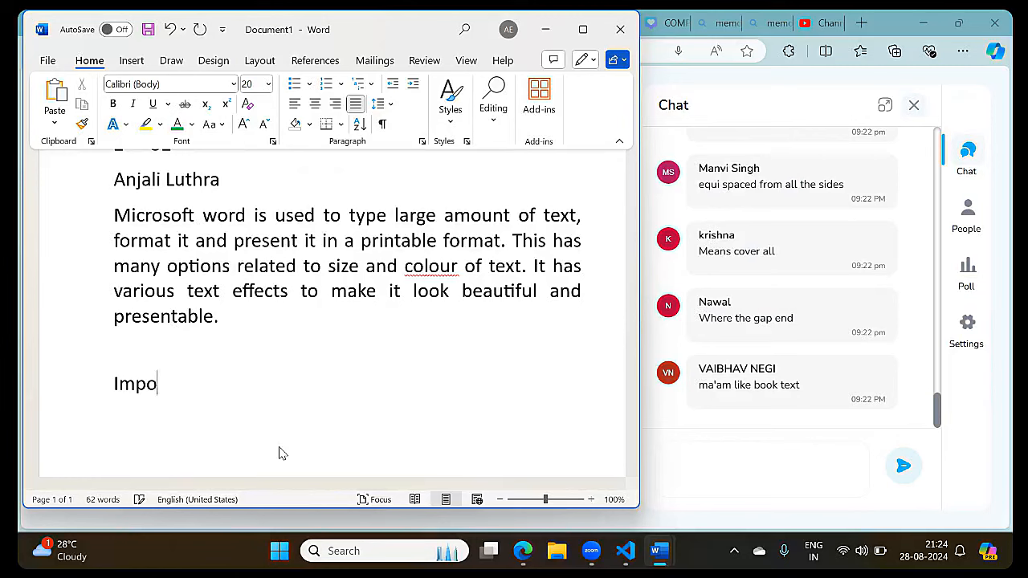
text(rtant Features)
key(Return)
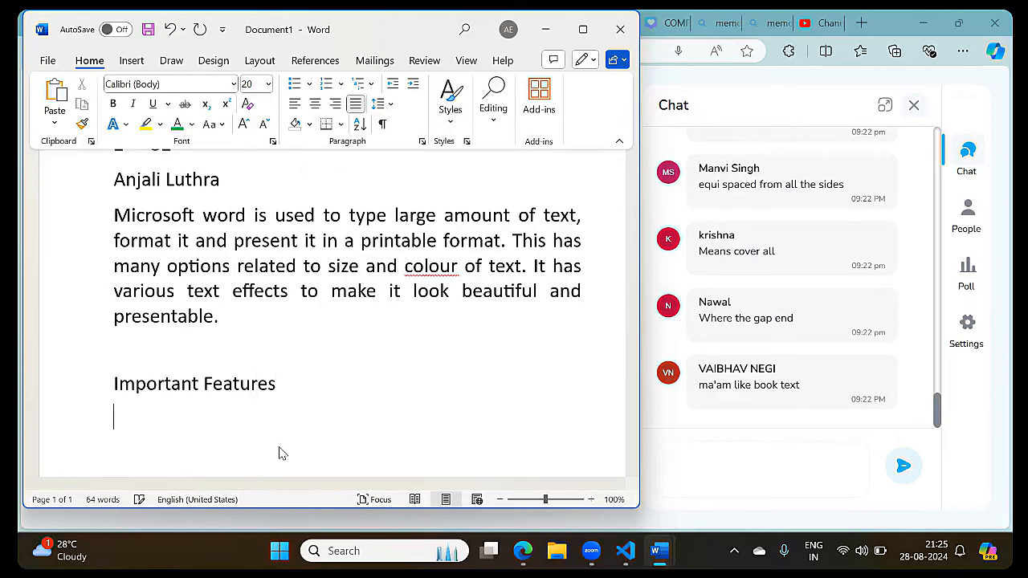
List Mail Merge, Tables, Formatting and Hyperlink as bullets under the heading.
click(300, 91)
text(Mail M)
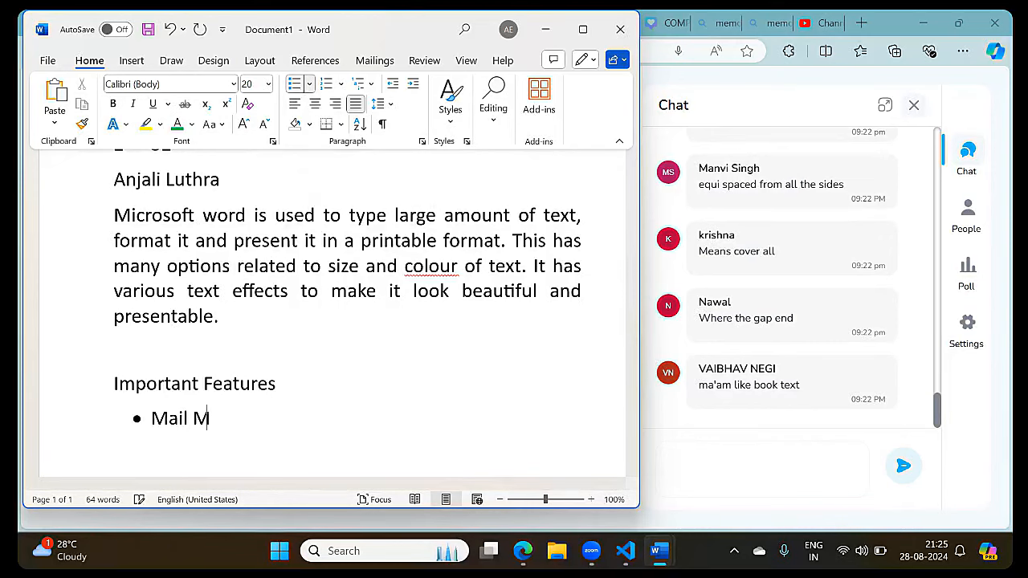
text(erge)
key(Return)
text(Tb)
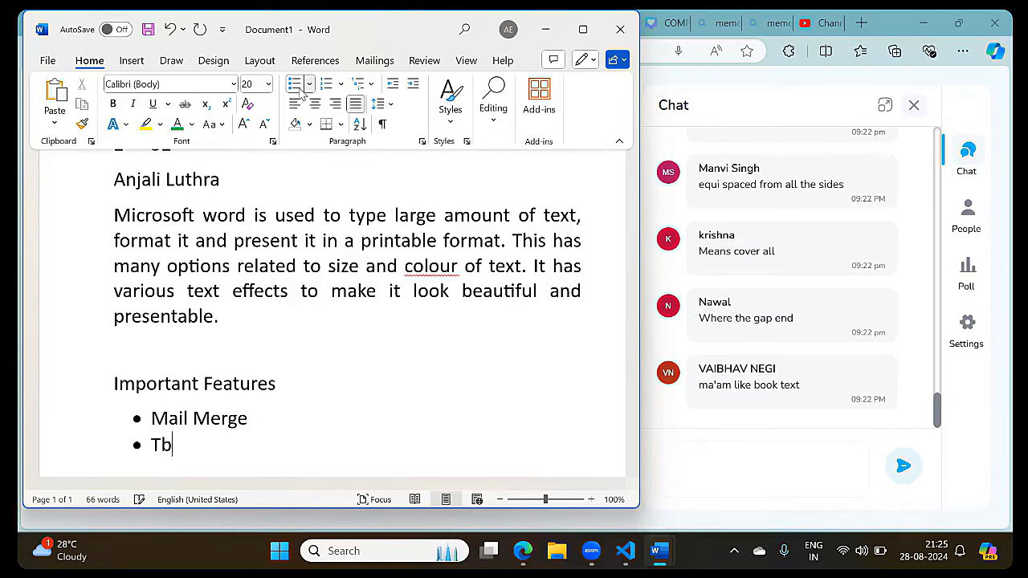
key(BackSpace)
text(ables)
key(Return)
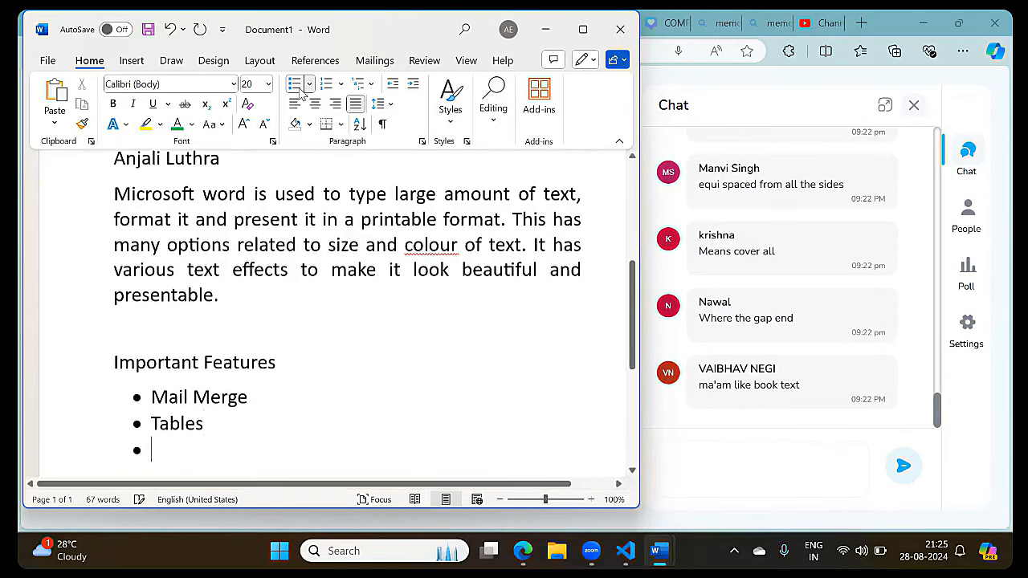
text(Formatting)
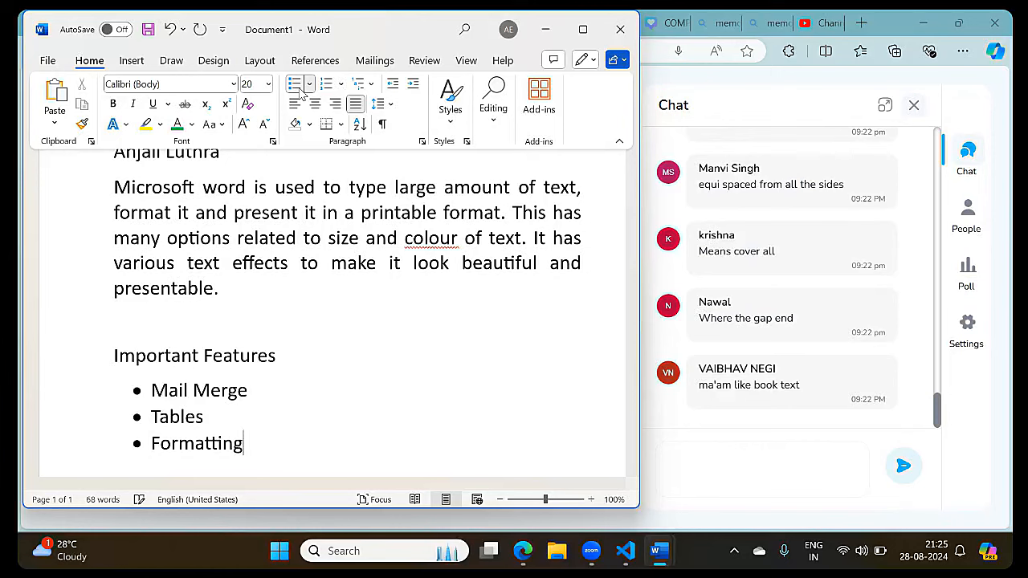
key(Return)
text(Hyperlink)
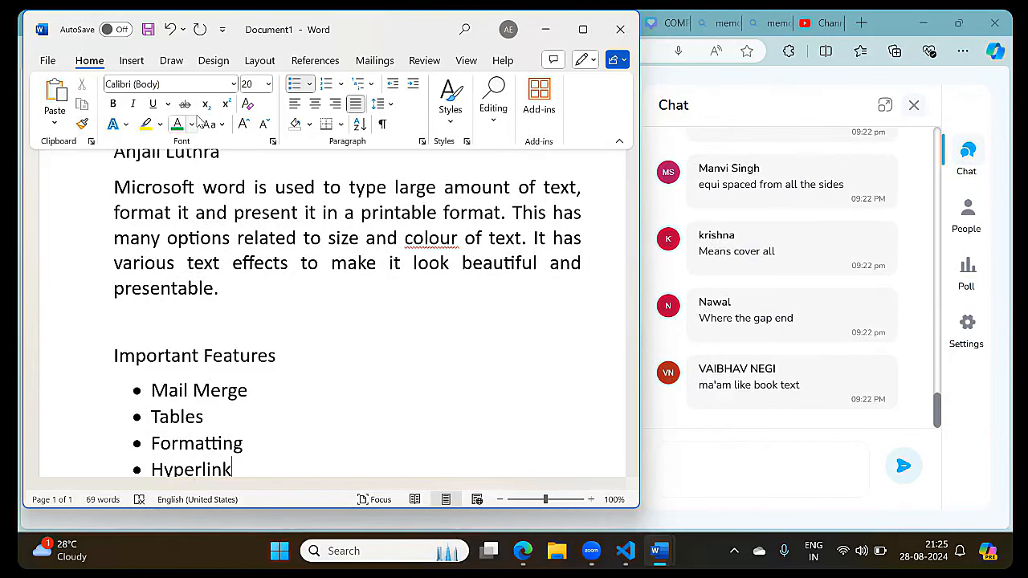
scroll(222, 214, down, 1)
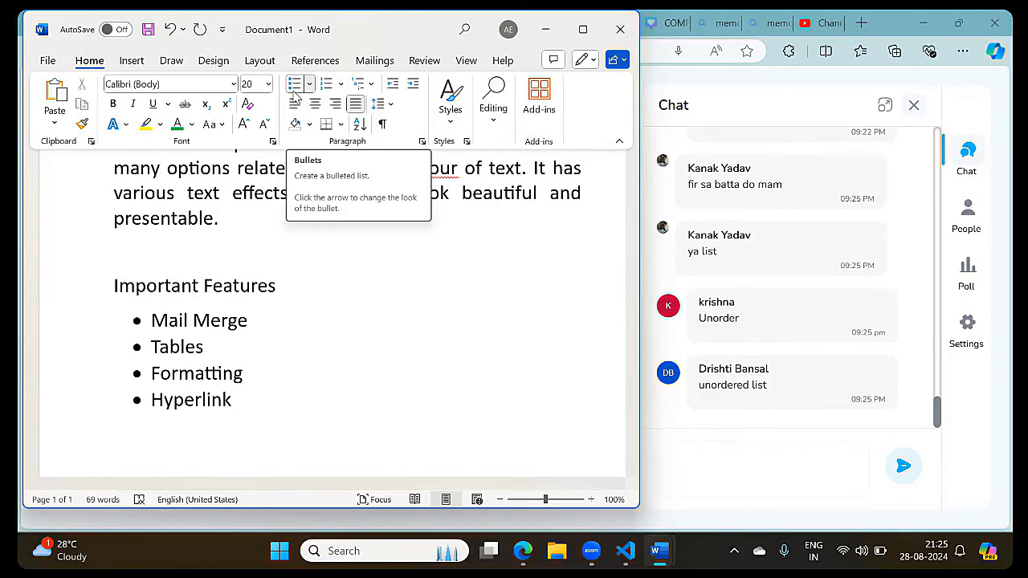
Apply the multicoloured cross bullet from the Bullet Library to the four list items.
click(131, 61)
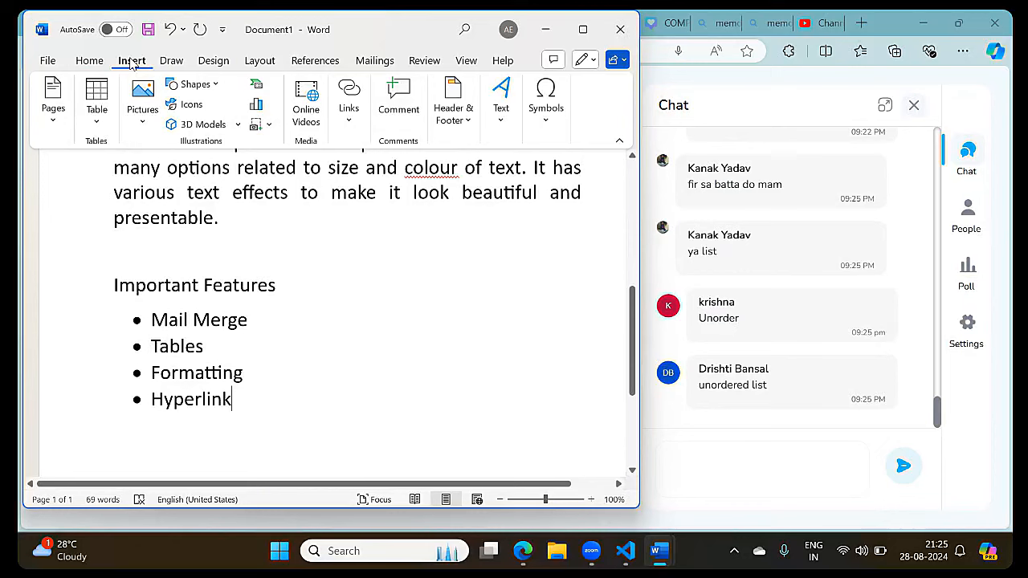
click(87, 65)
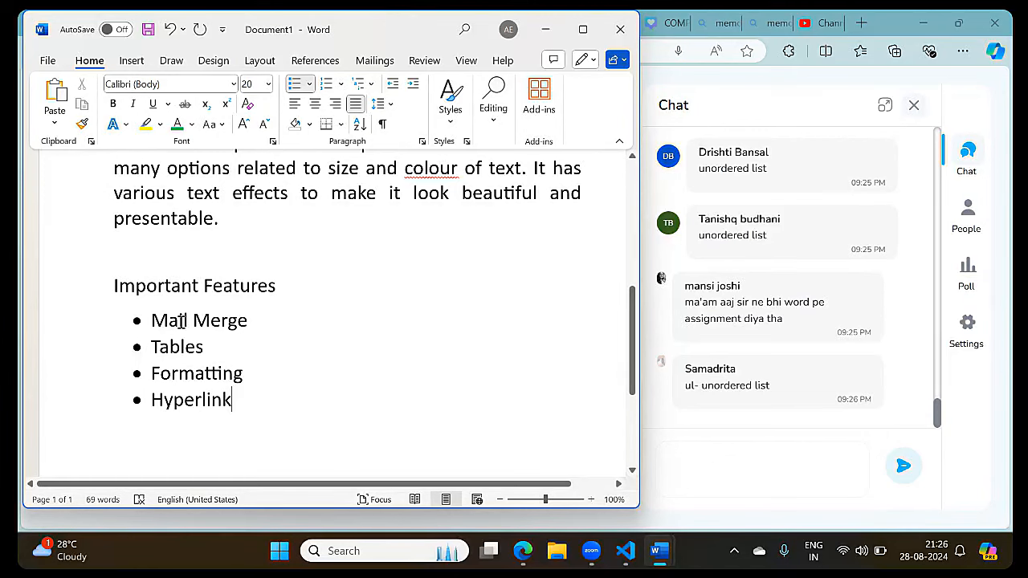
drag(151, 320, 232, 400)
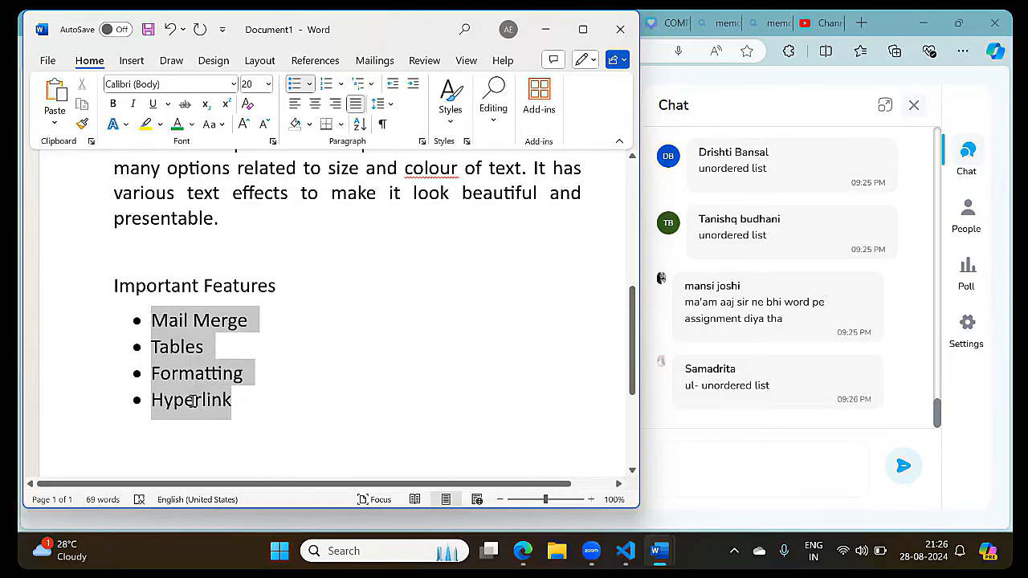
click(309, 85)
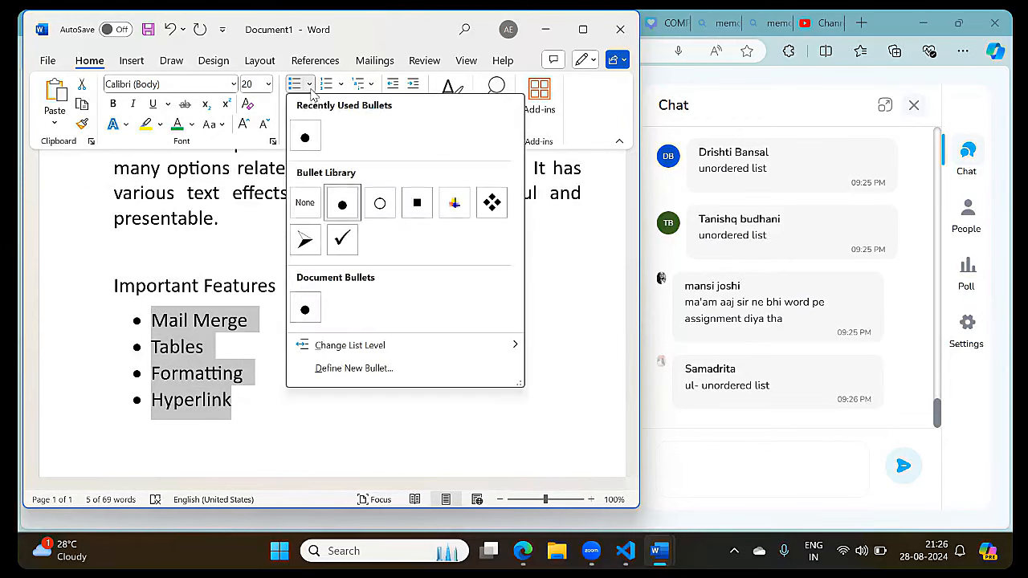
click(455, 207)
click(429, 329)
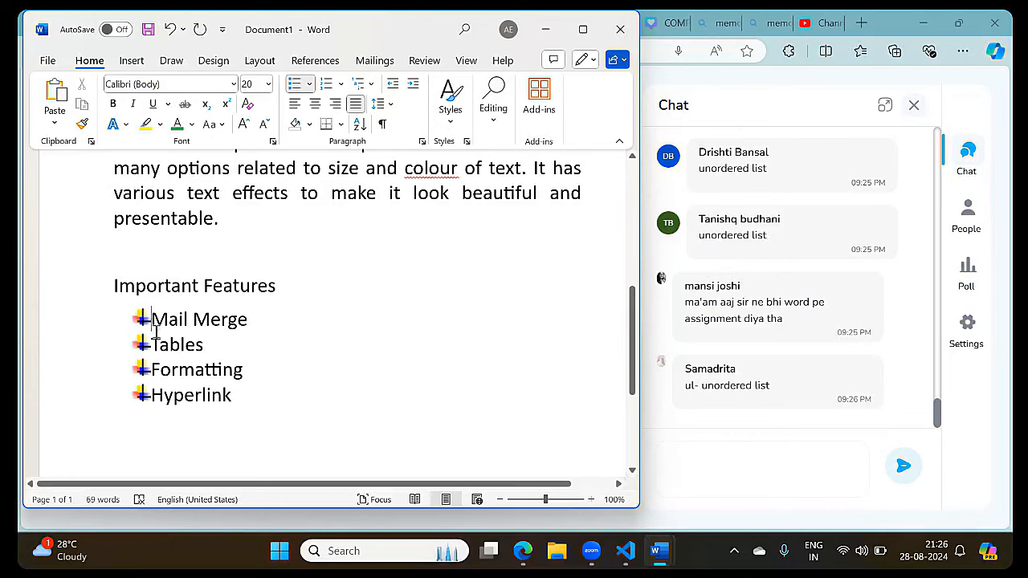
drag(152, 321, 218, 424)
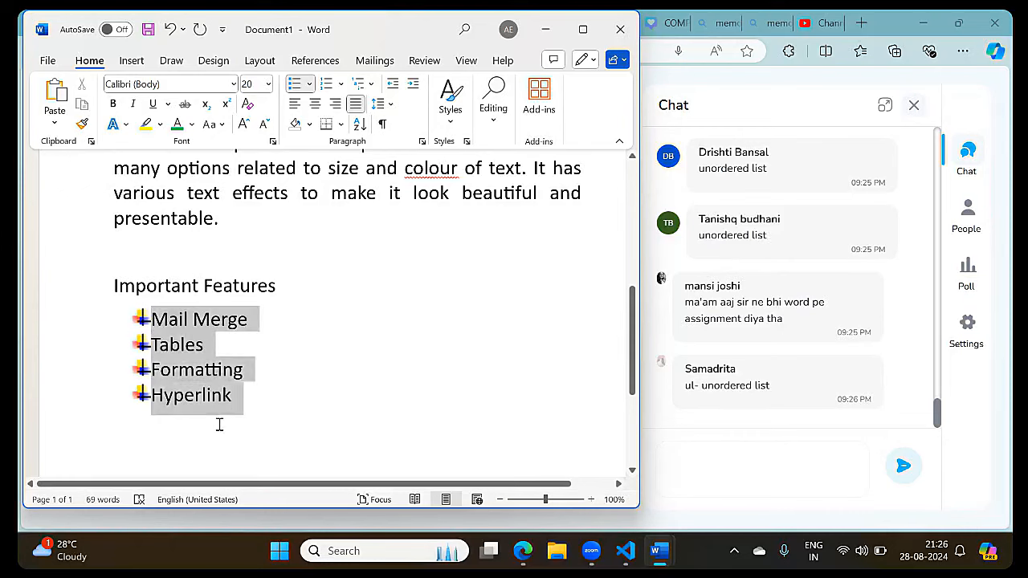
click(309, 84)
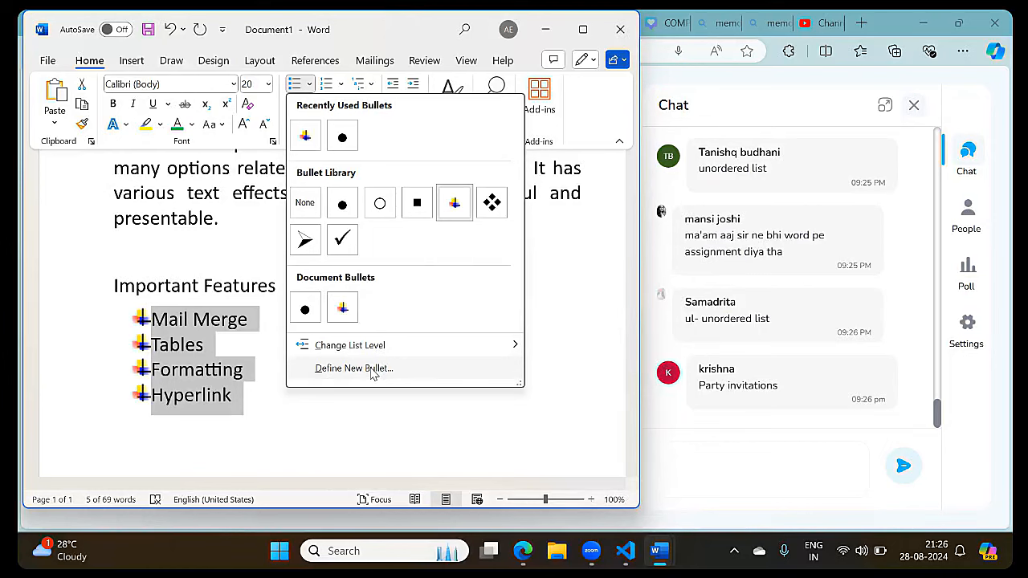
click(371, 370)
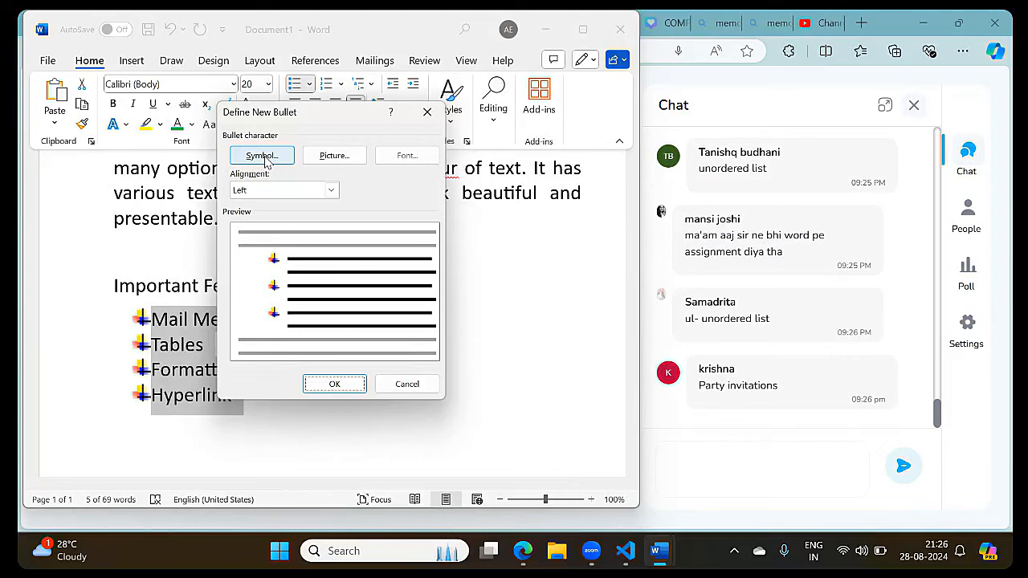
click(325, 166)
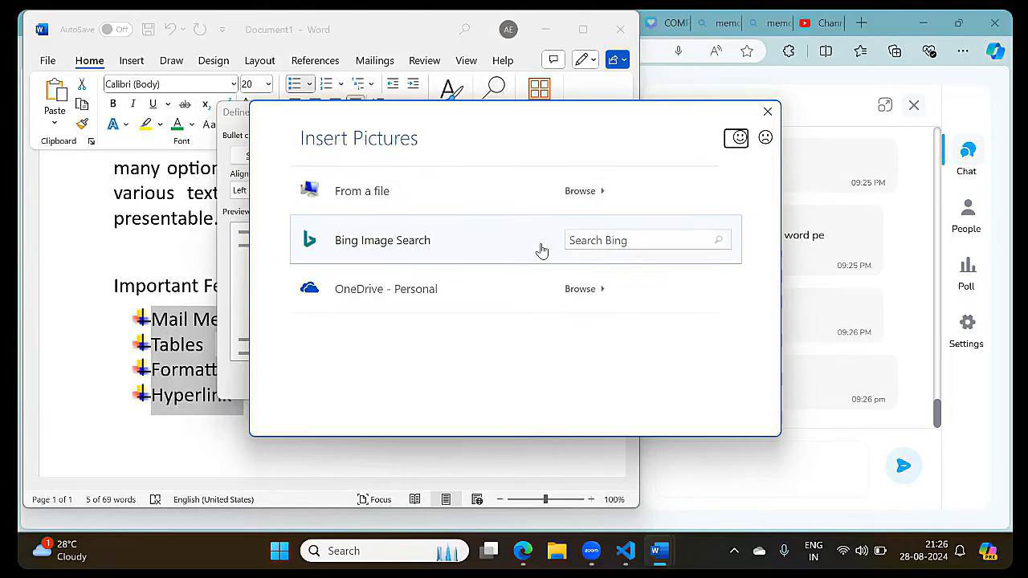
click(579, 197)
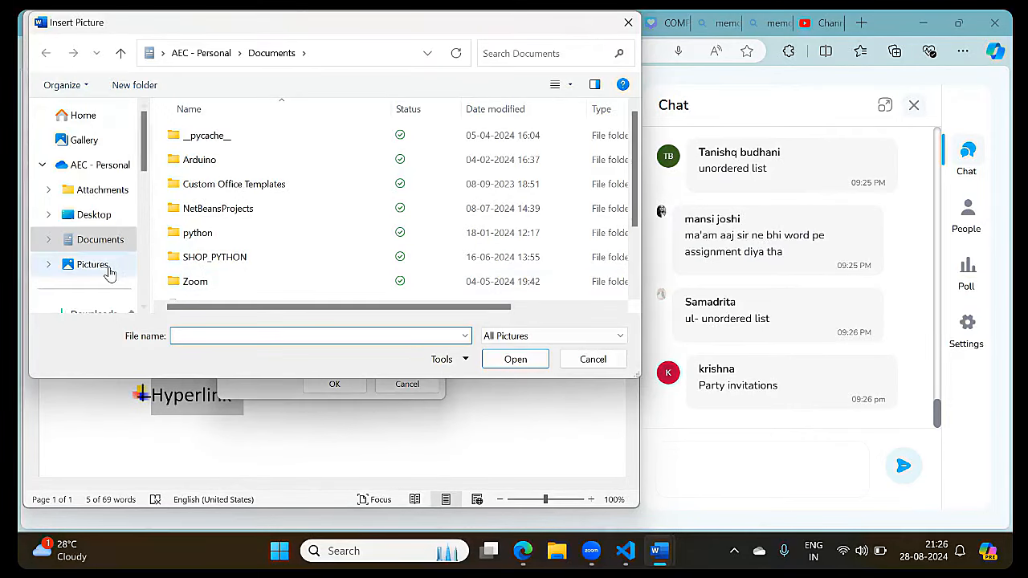
scroll(108, 271, down, 5)
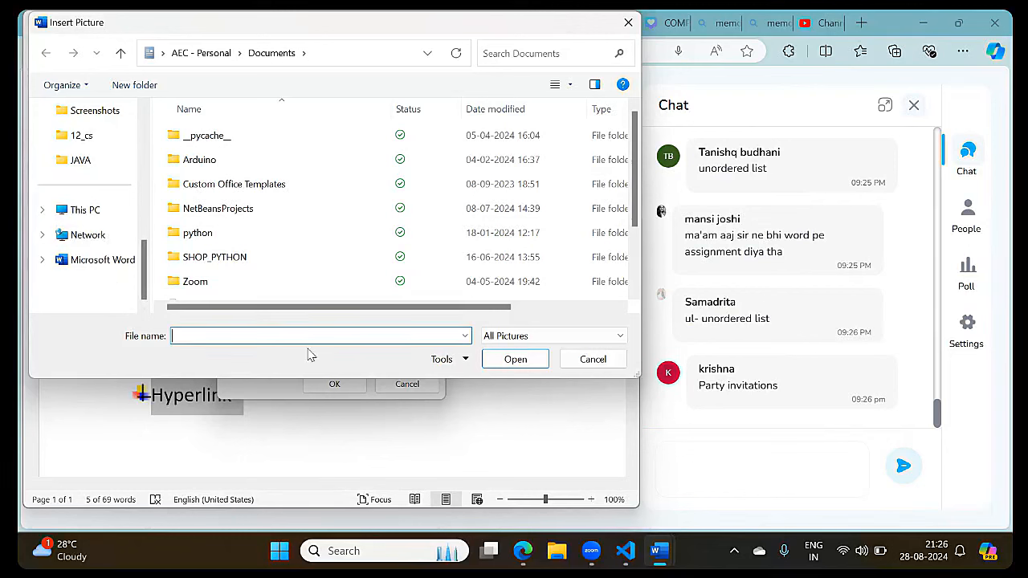
click(591, 361)
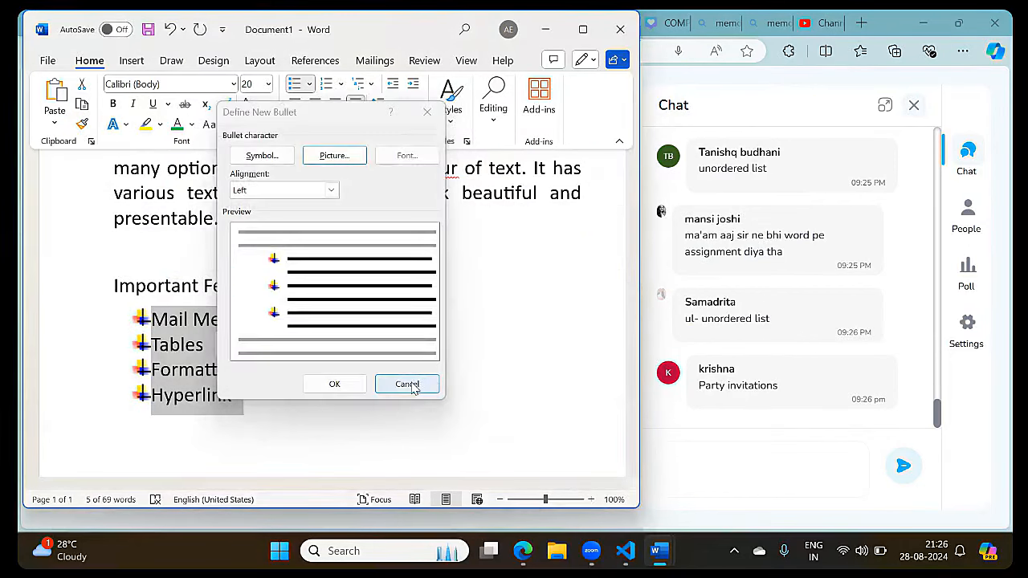
click(406, 383)
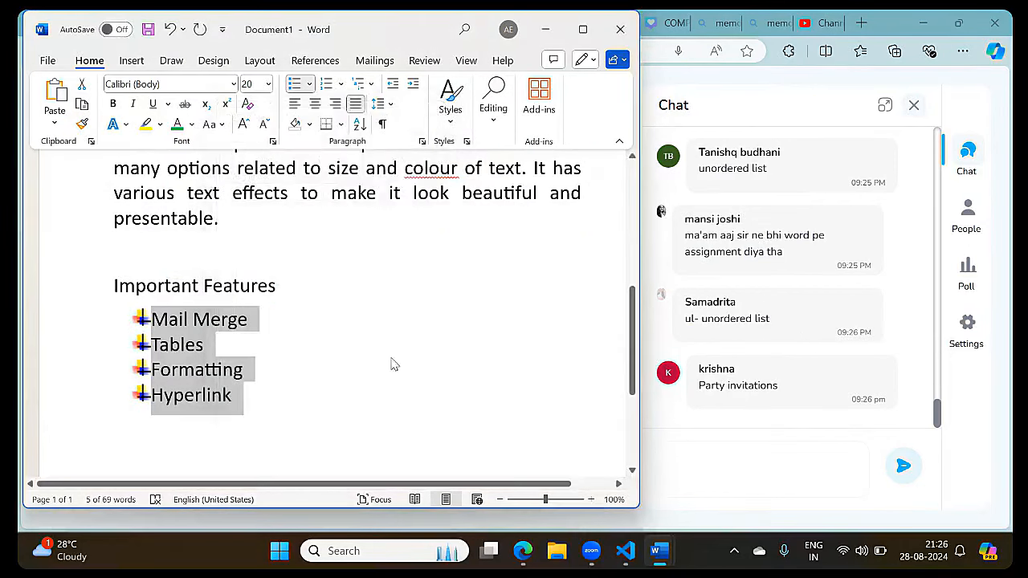
Switch the Important Features list to a) b) c) lettered numbering.
click(325, 87)
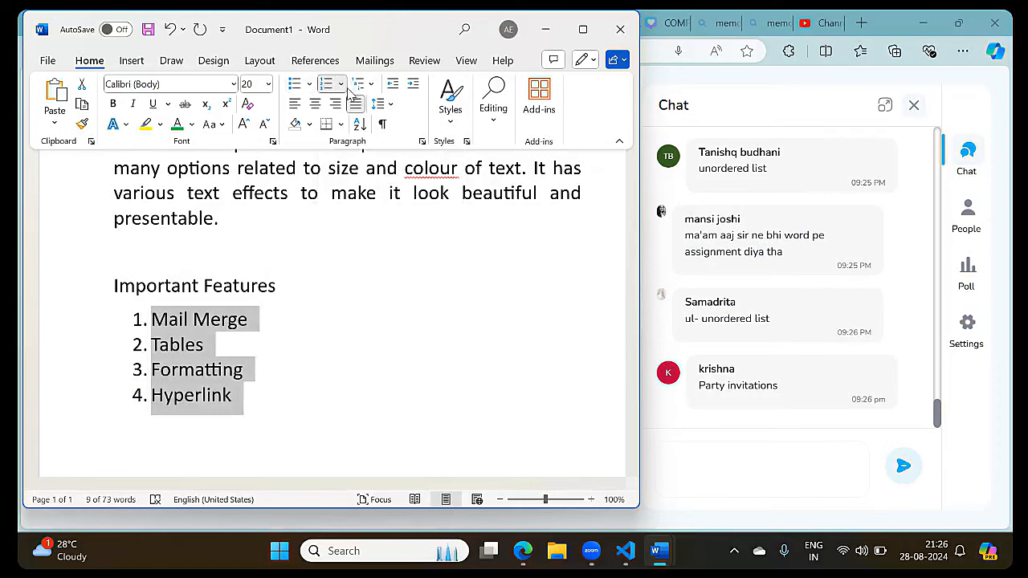
click(341, 84)
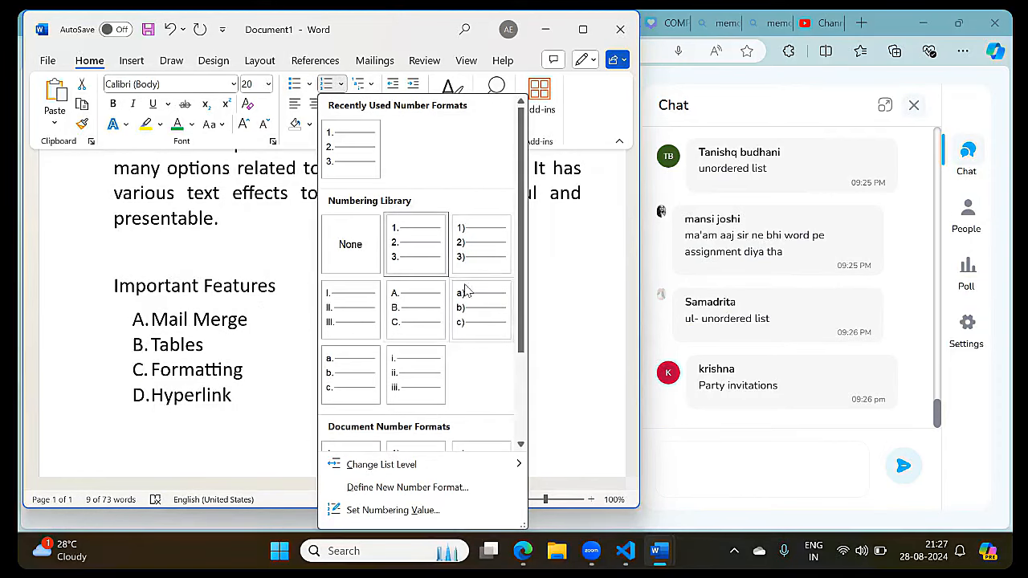
scroll(418, 388, down, 3)
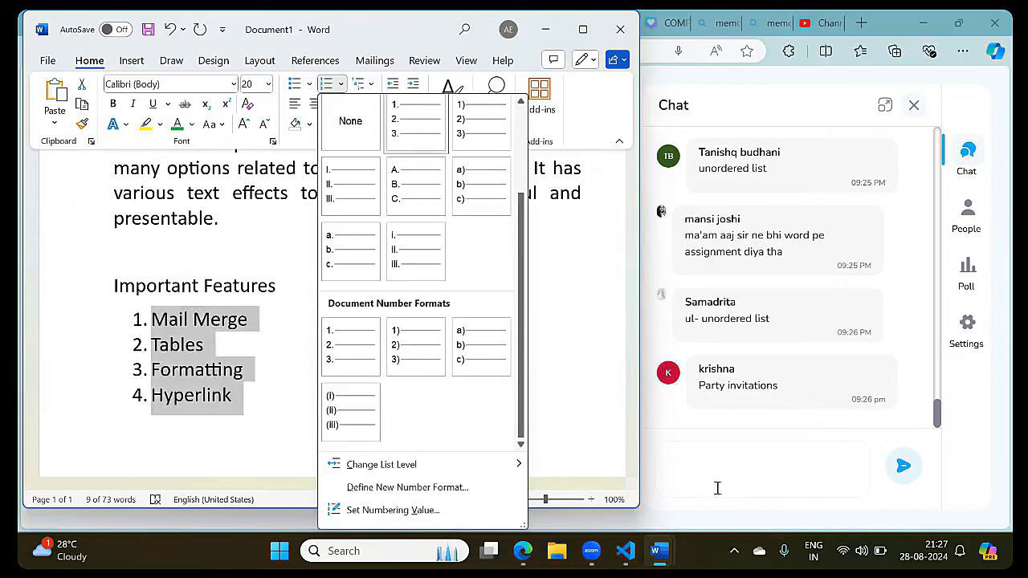
click(480, 345)
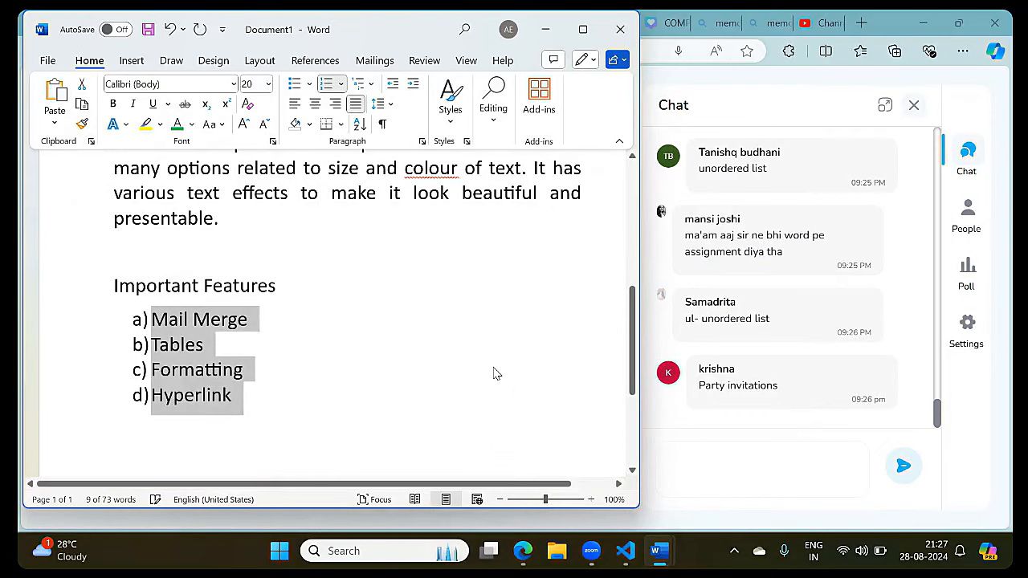
click(496, 373)
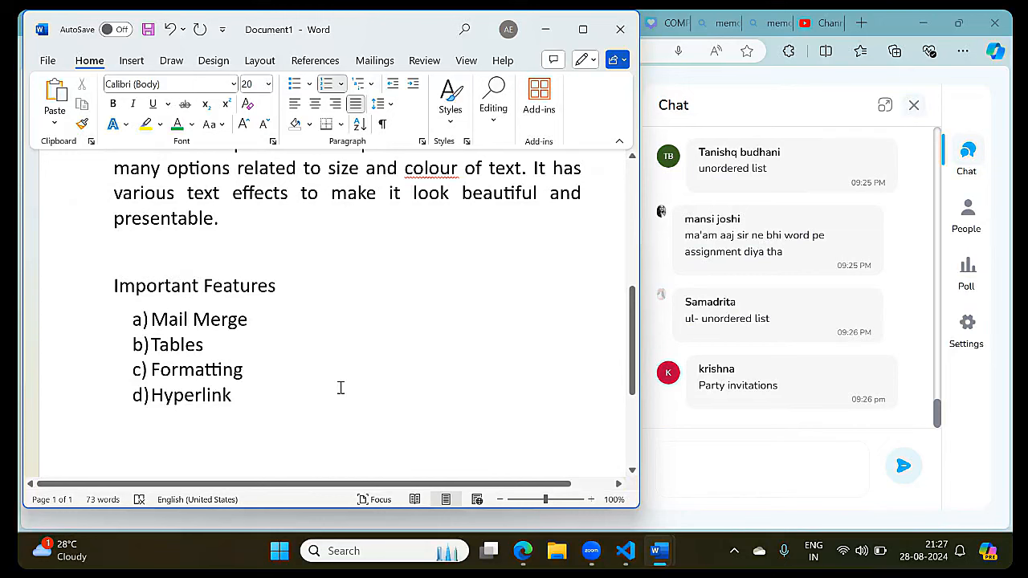
Add an empty unlettered line below d) Hyperlink to end the list.
key(super+s)
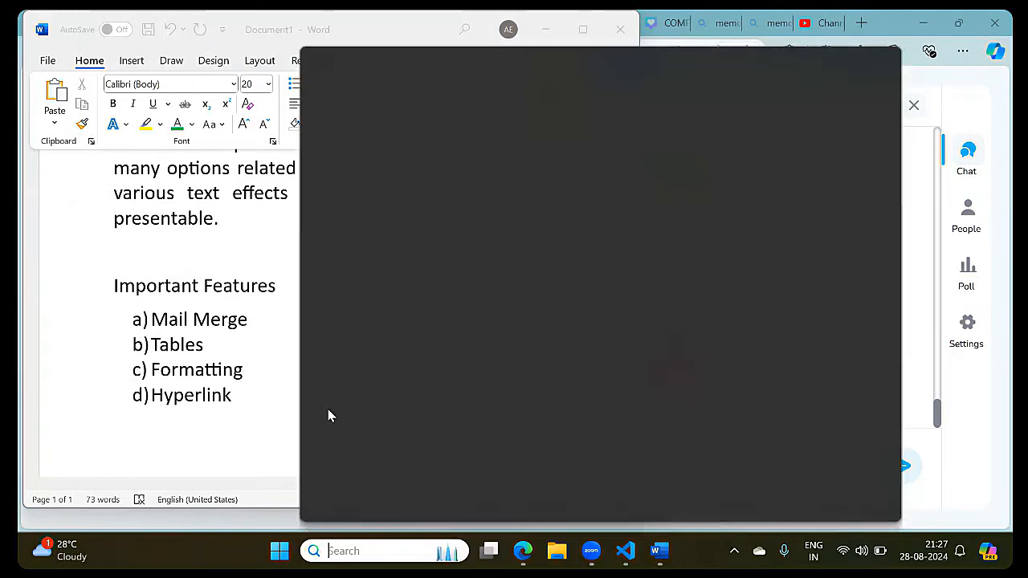
click(239, 434)
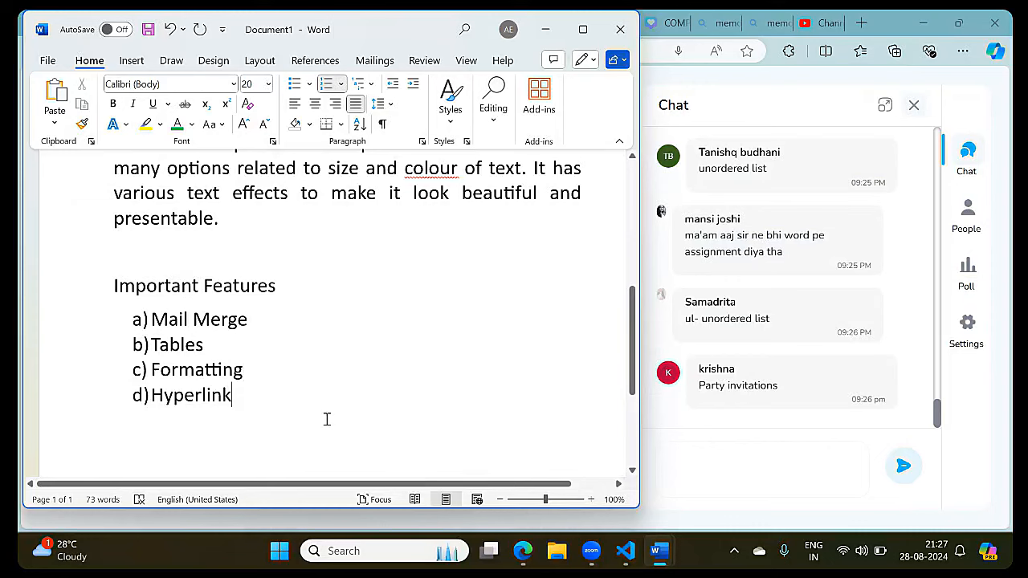
key(Return)
key(BackSpace)
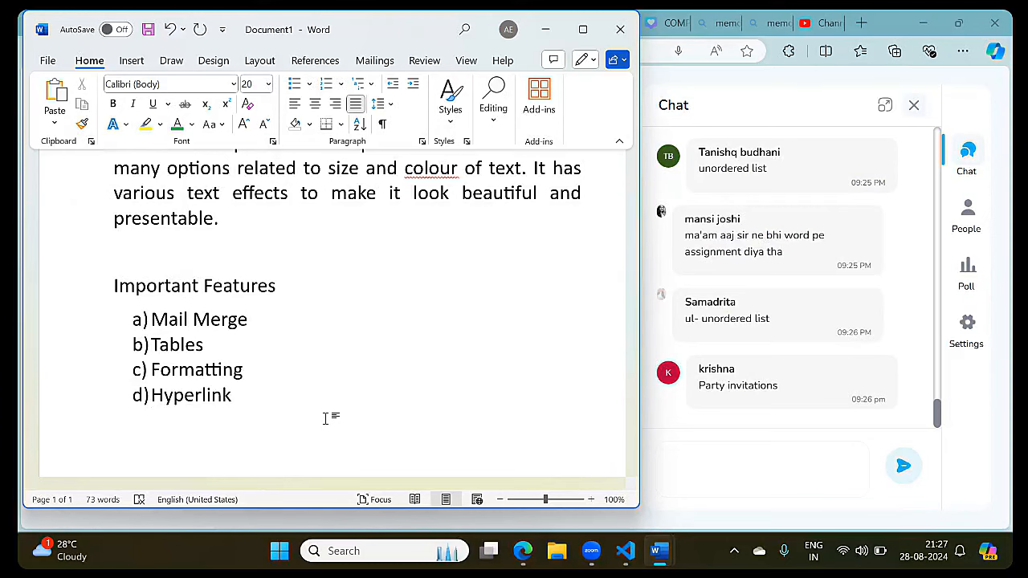
click(137, 65)
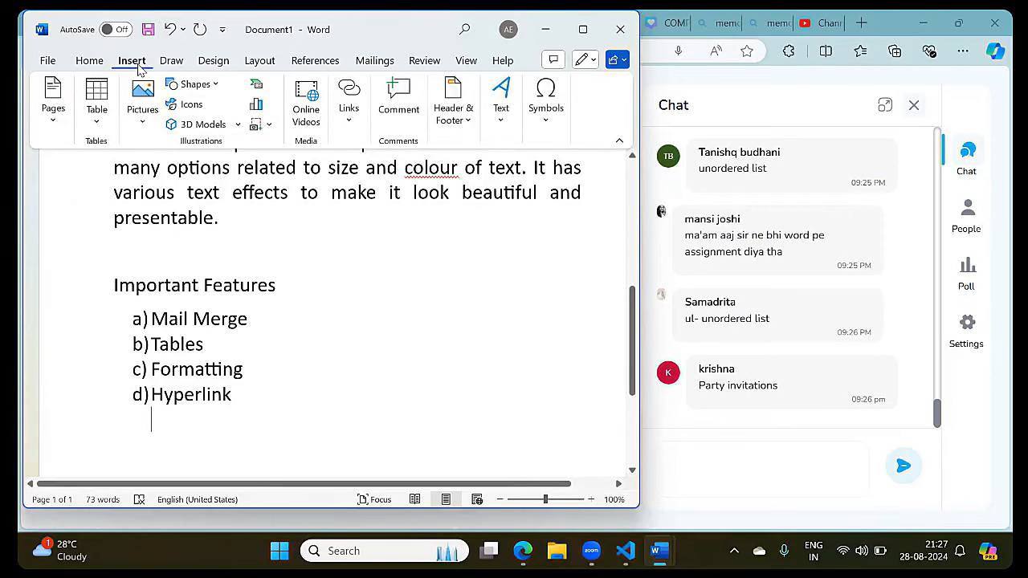
Insert a blank second page after the list, then return to the Home tab.
click(53, 104)
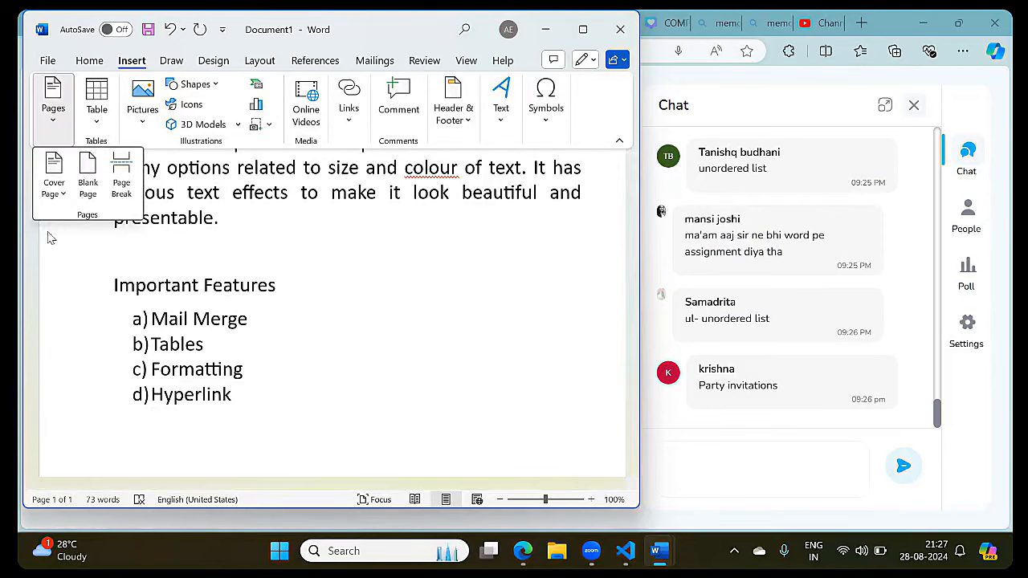
click(89, 181)
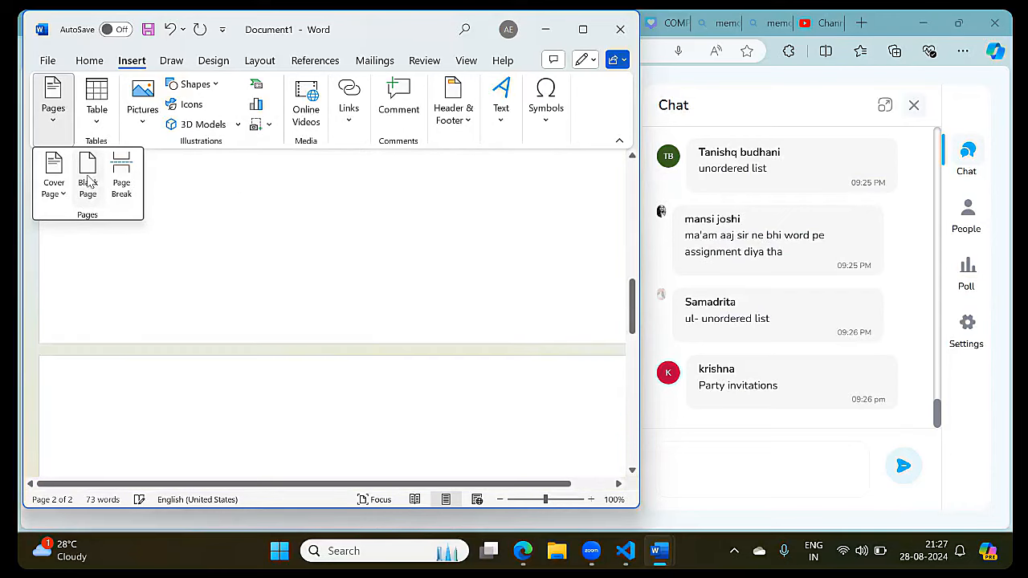
click(174, 379)
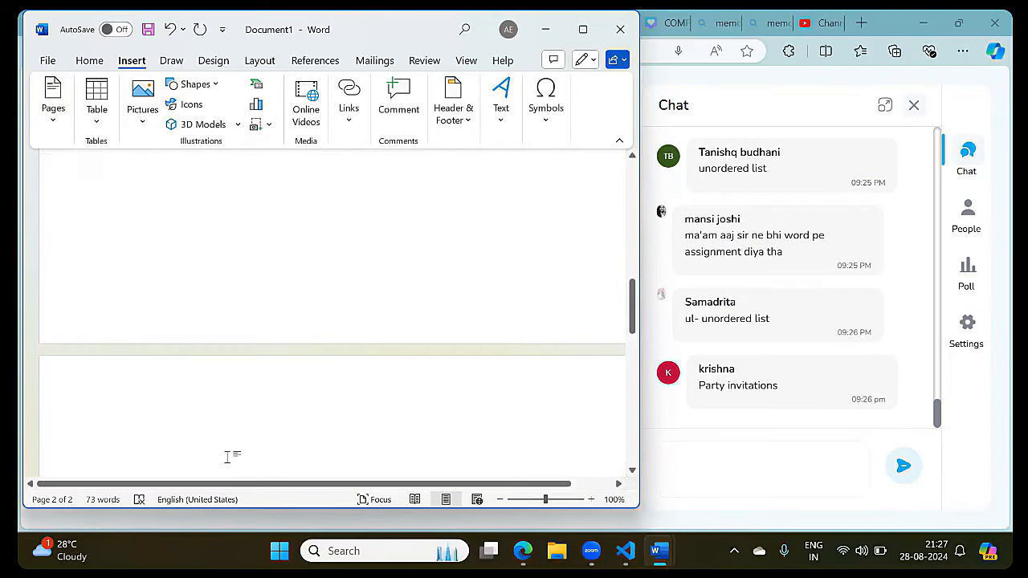
scroll(229, 456, down, 5)
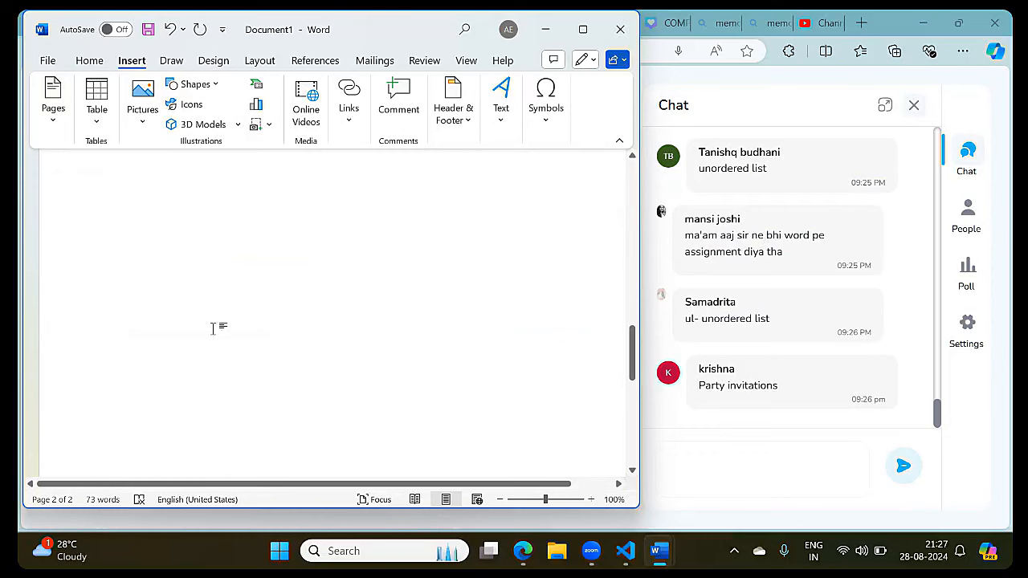
scroll(226, 244, up, 2)
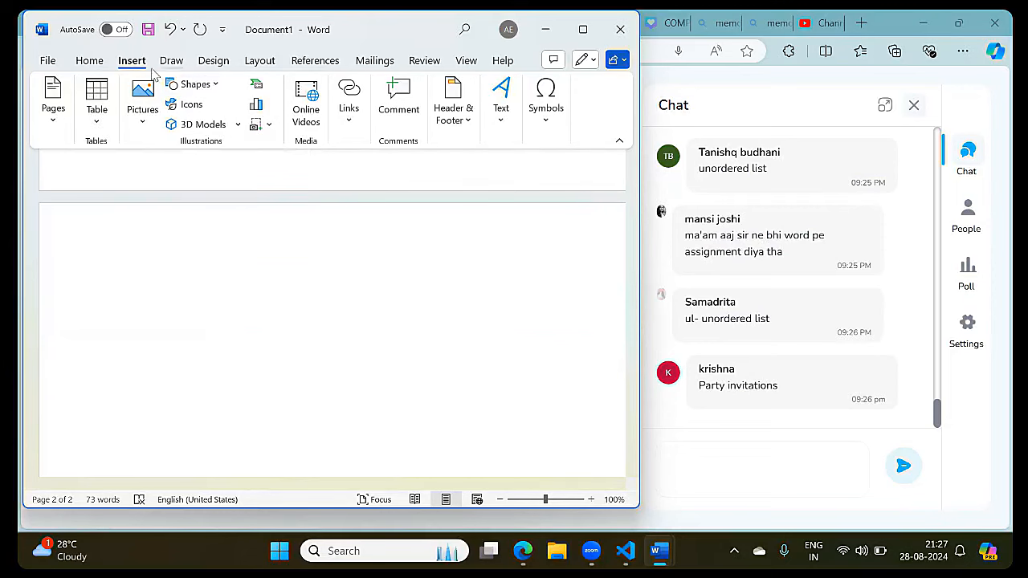
click(89, 61)
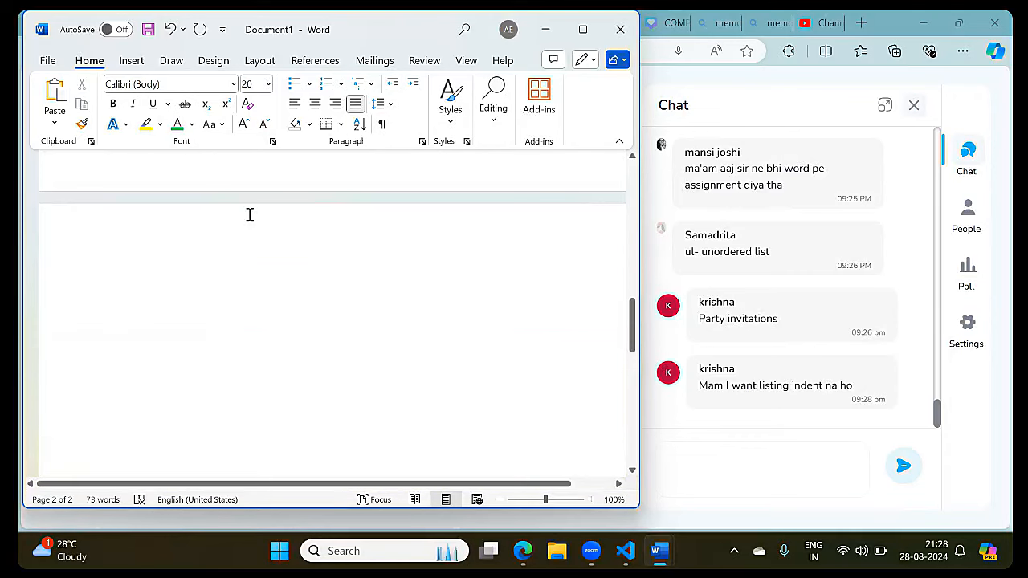
Move the Mail Merge to Hyperlink items to the left margin and show the Draw tools.
scroll(248, 213, up, 5)
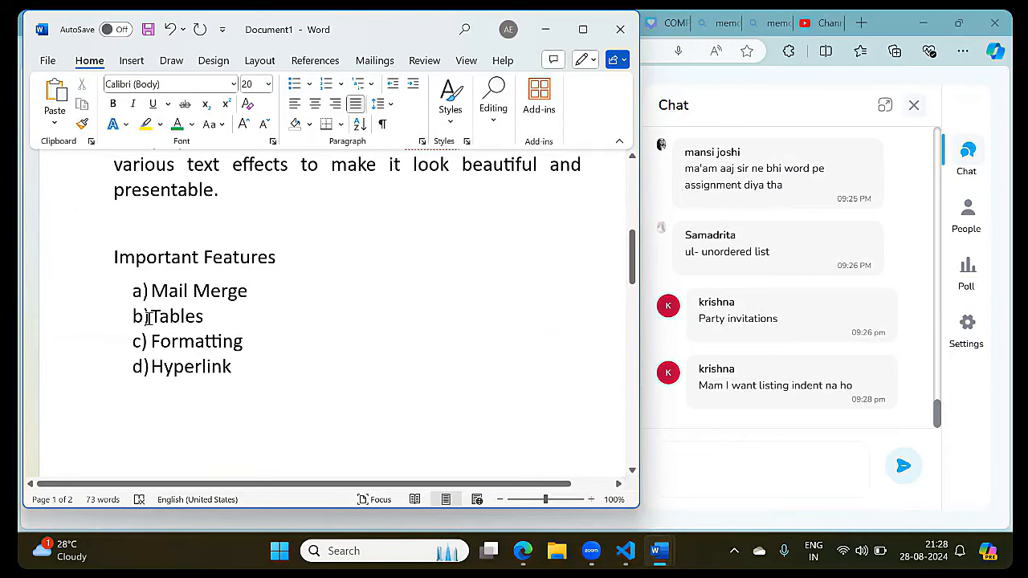
click(167, 296)
drag(154, 290, 201, 368)
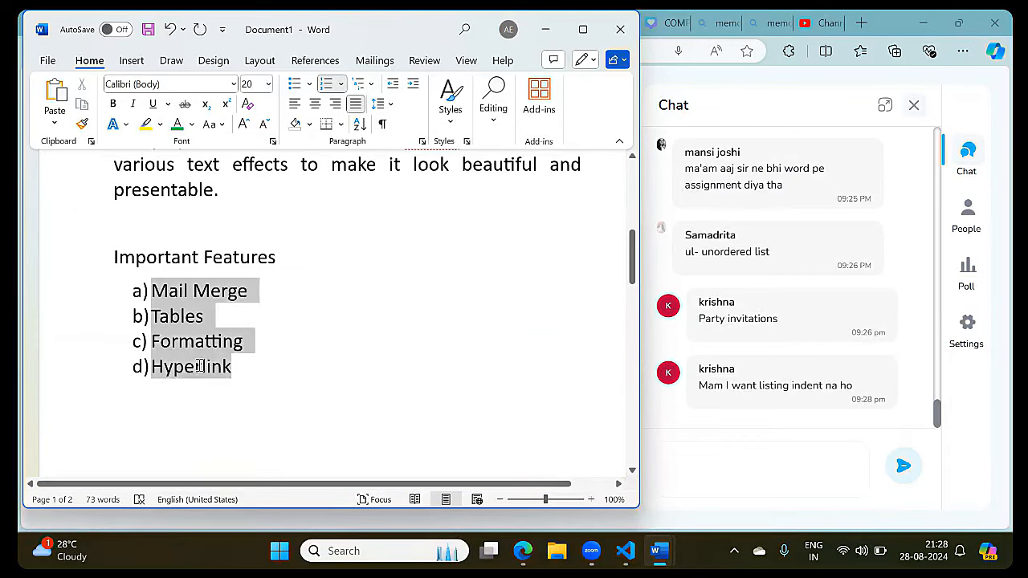
click(392, 89)
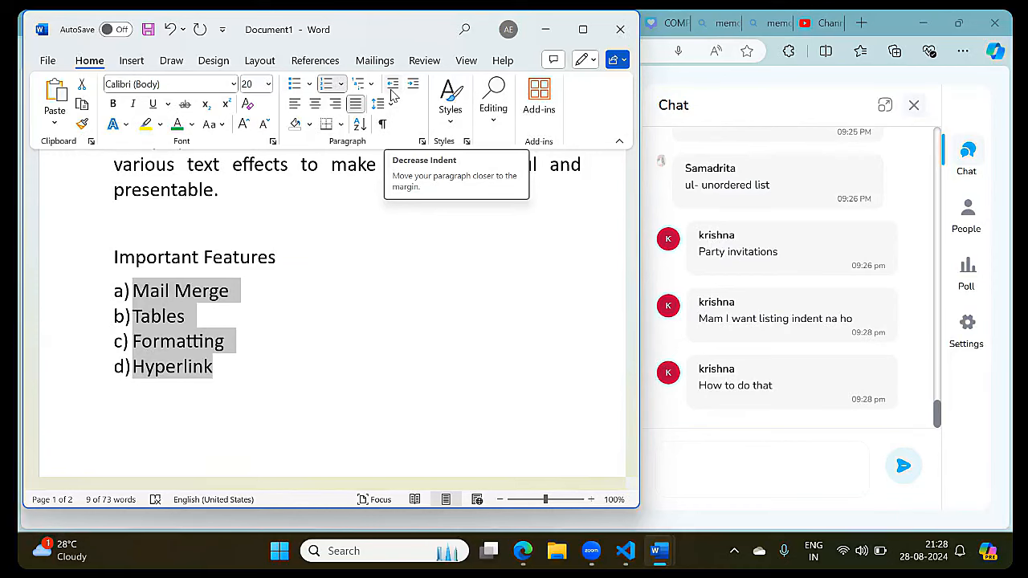
scroll(324, 353, down, 5)
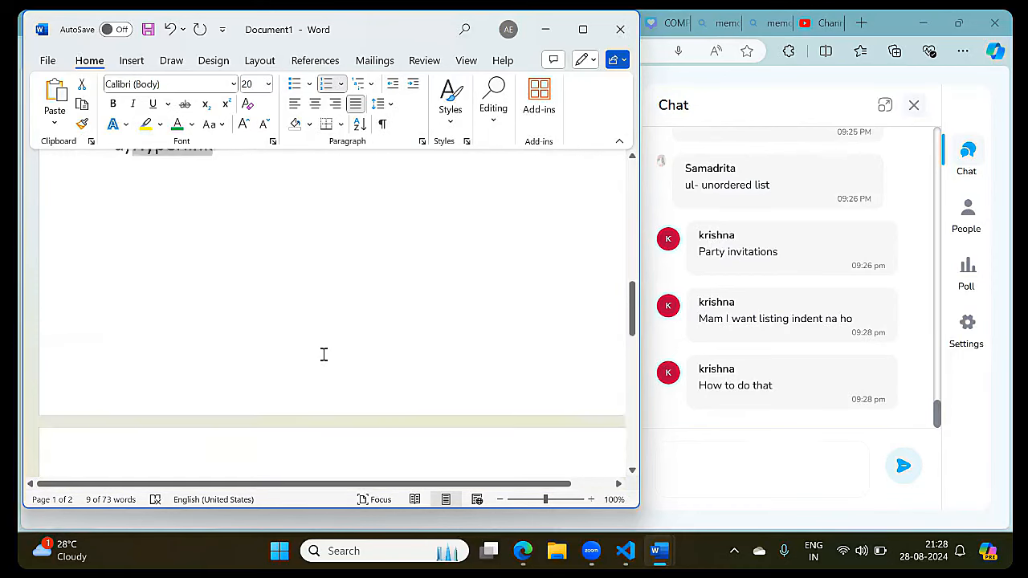
scroll(323, 354, down, 6)
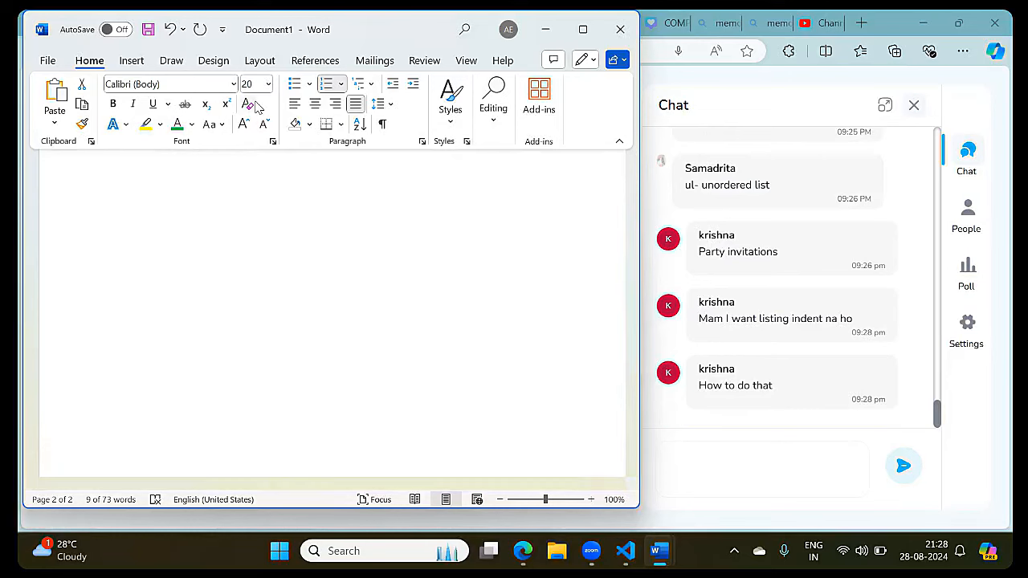
click(171, 61)
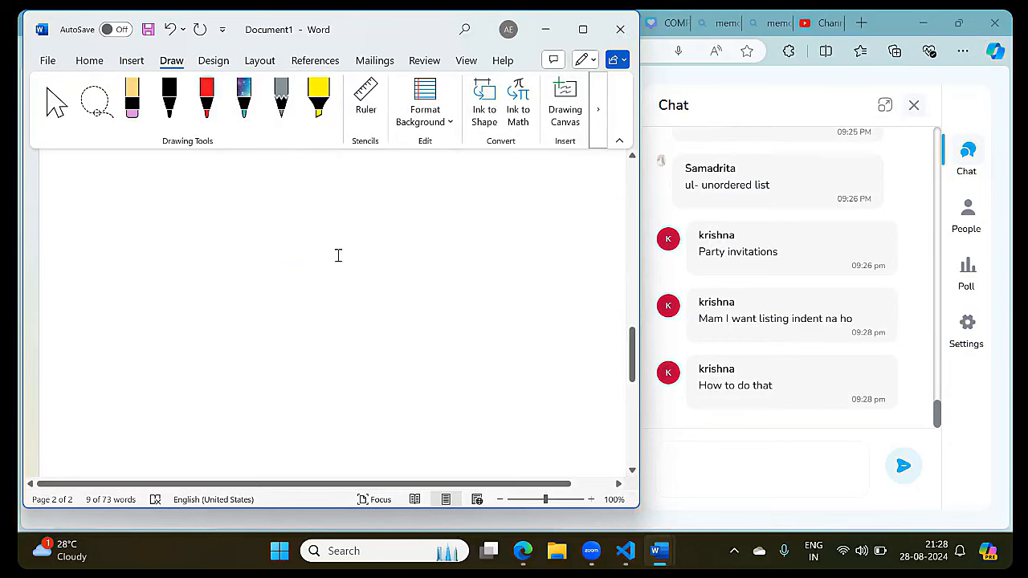
Draw a Scroll: Vertical banner on page 2 and widen it toward the left margin.
click(132, 61)
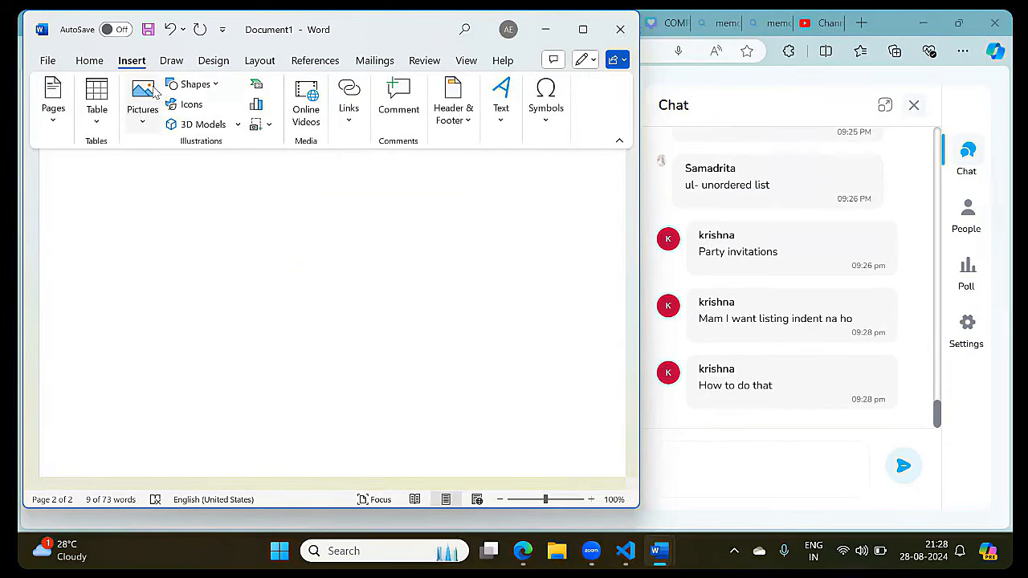
click(216, 86)
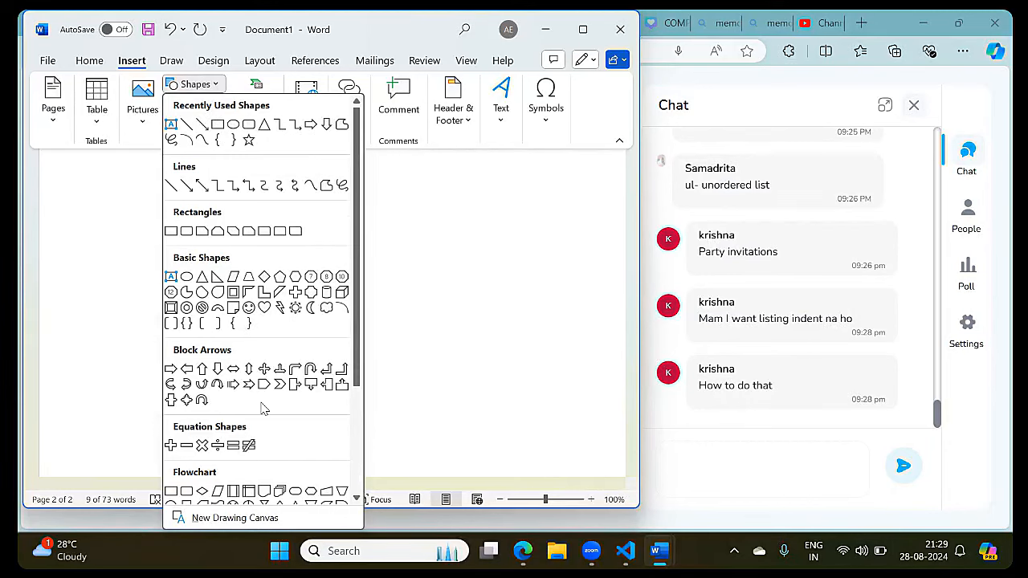
scroll(263, 408, down, 3)
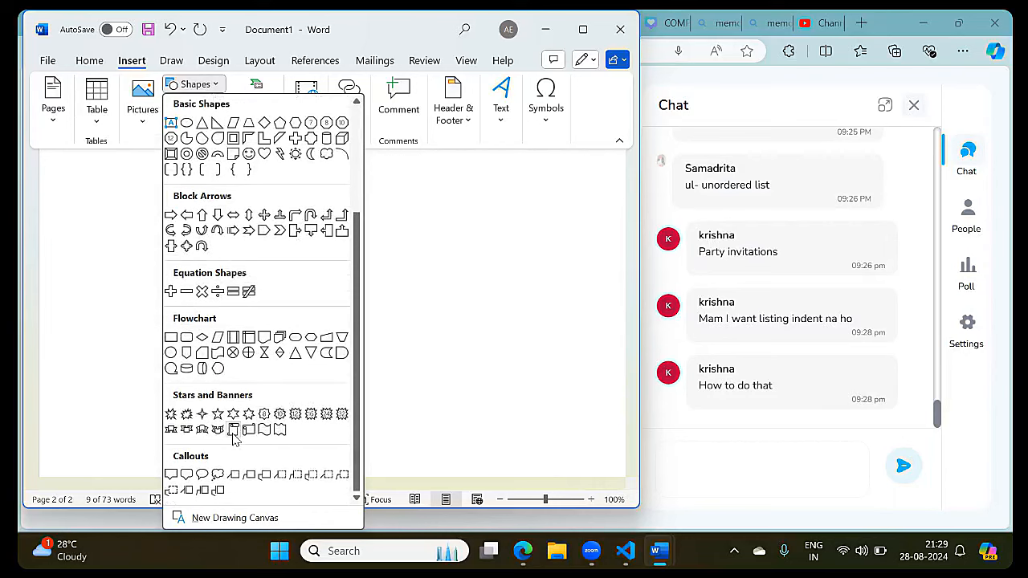
click(233, 431)
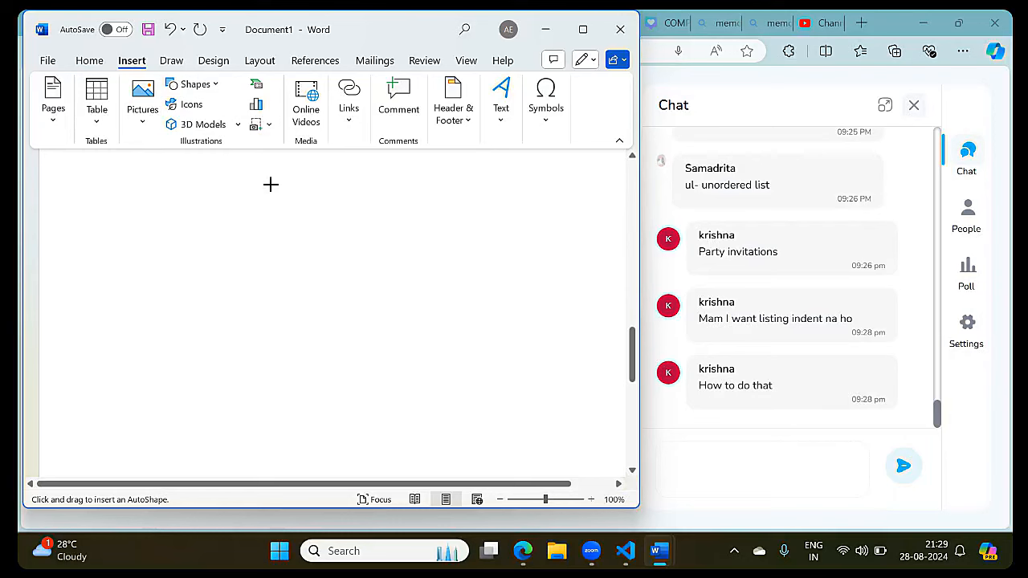
drag(225, 163, 611, 565)
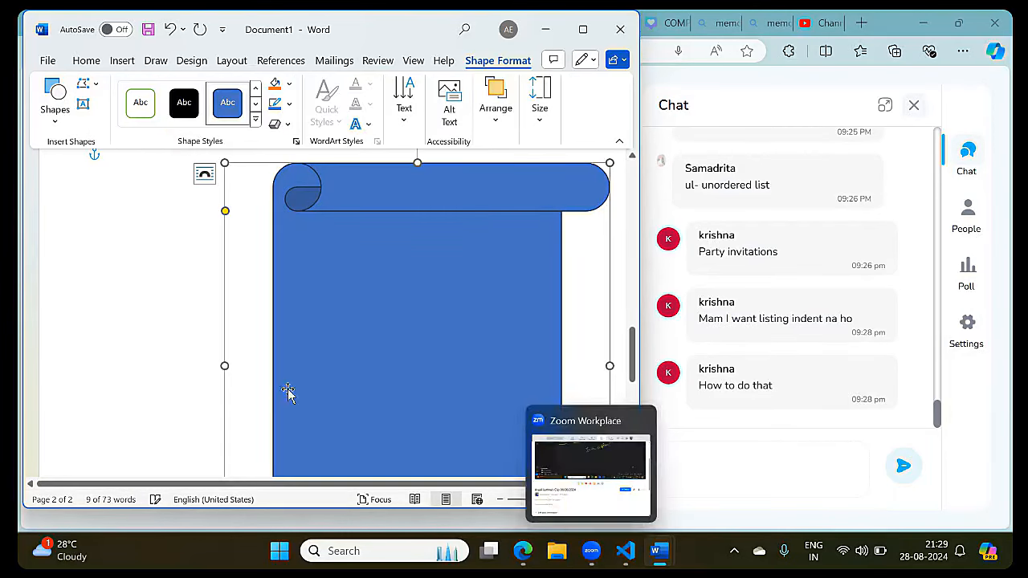
drag(222, 366, 71, 360)
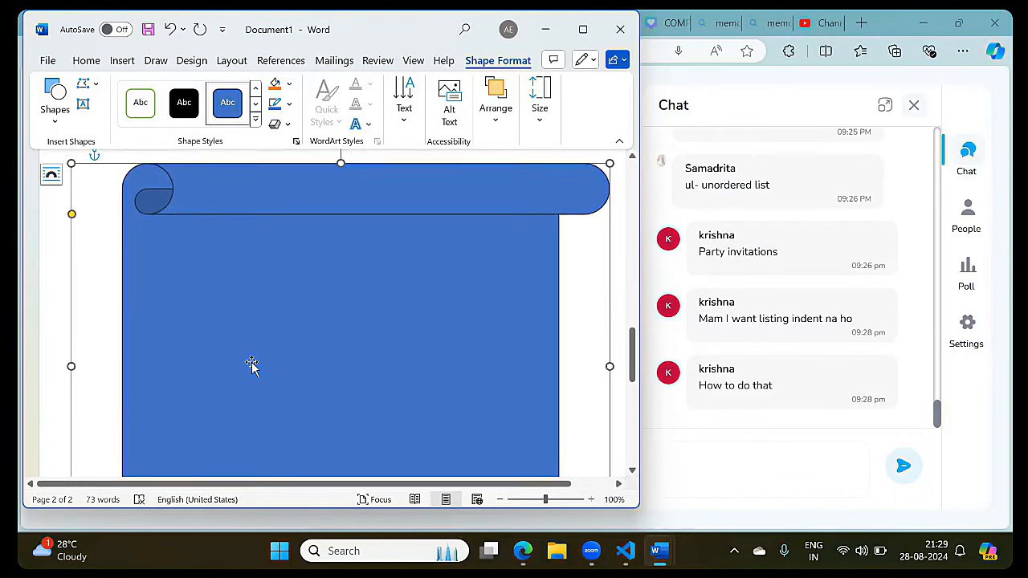
scroll(252, 365, down, 3)
scroll(252, 364, up, 3)
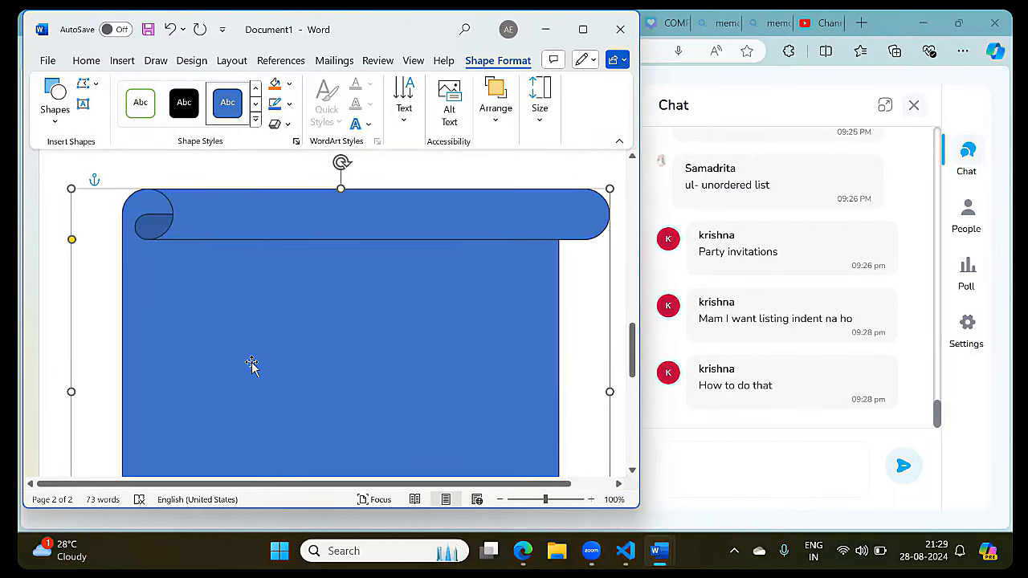
Fill the scroll banner with the dark blue Linear Down gradient.
click(290, 84)
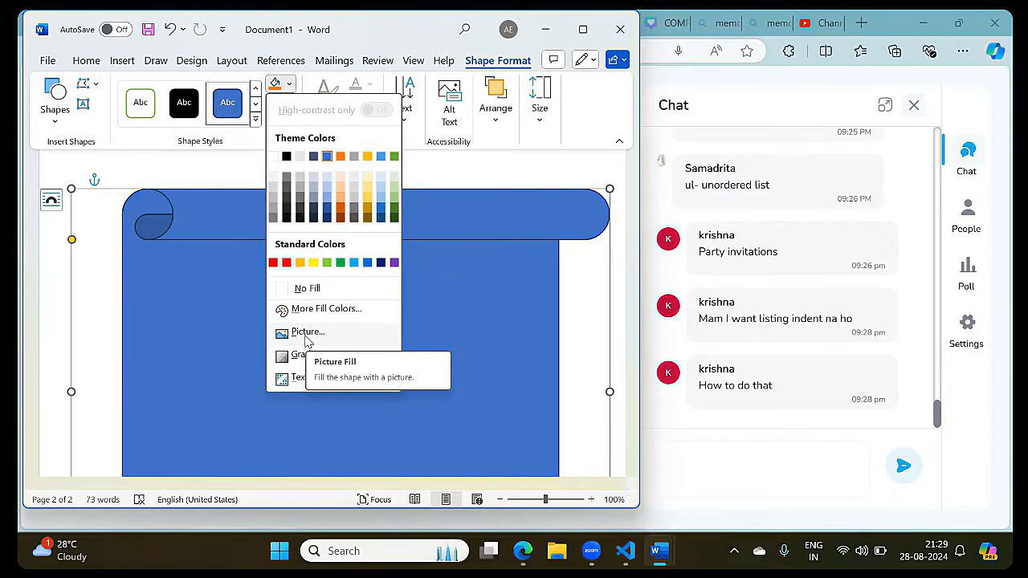
mouse_move(296, 358)
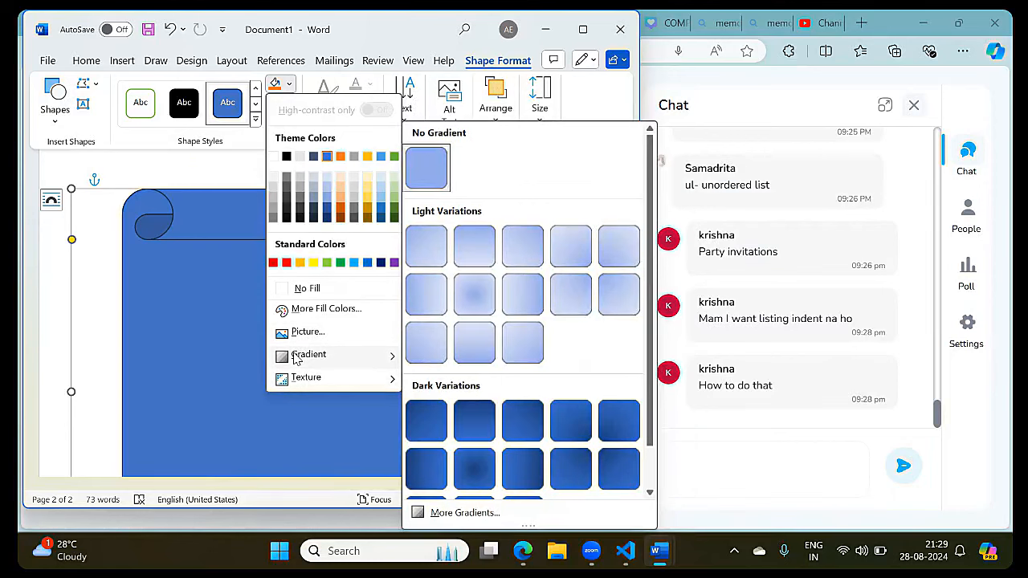
mouse_move(297, 386)
scroll(455, 383, down, 1)
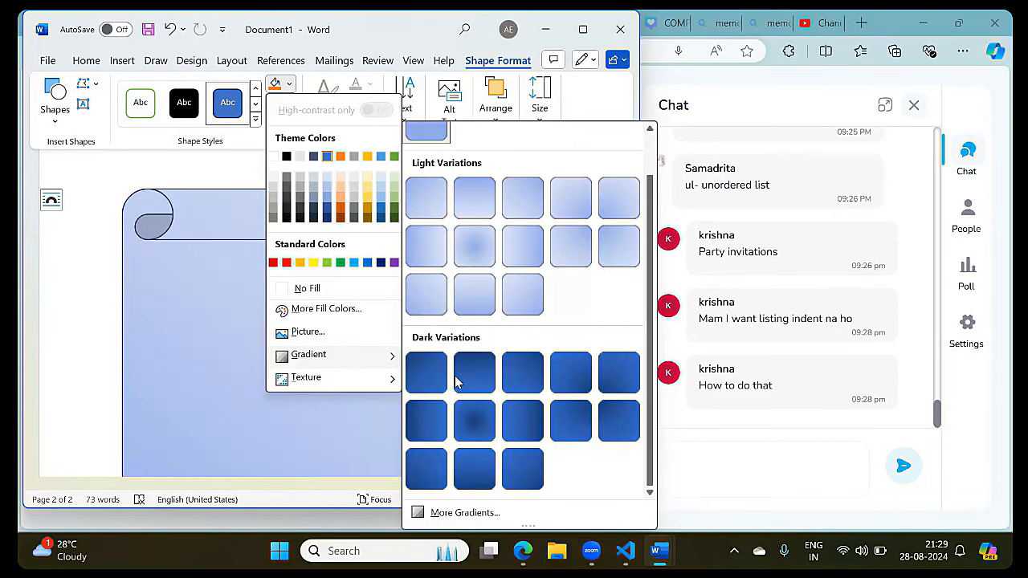
scroll(454, 383, up, 1)
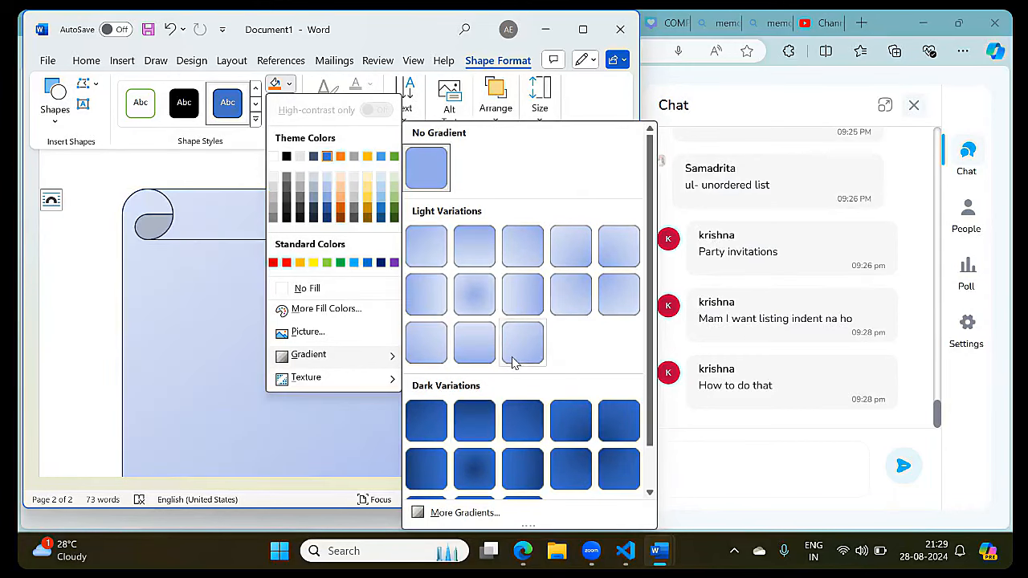
click(484, 433)
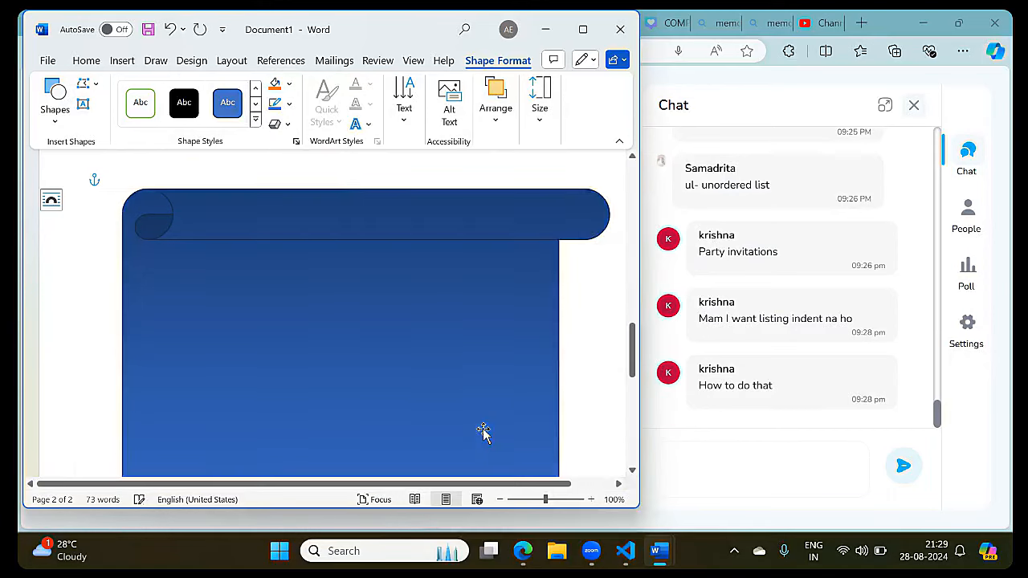
Bring up the scroll banner's context menu to add text to it.
scroll(478, 415, down, 5)
scroll(478, 415, up, 4)
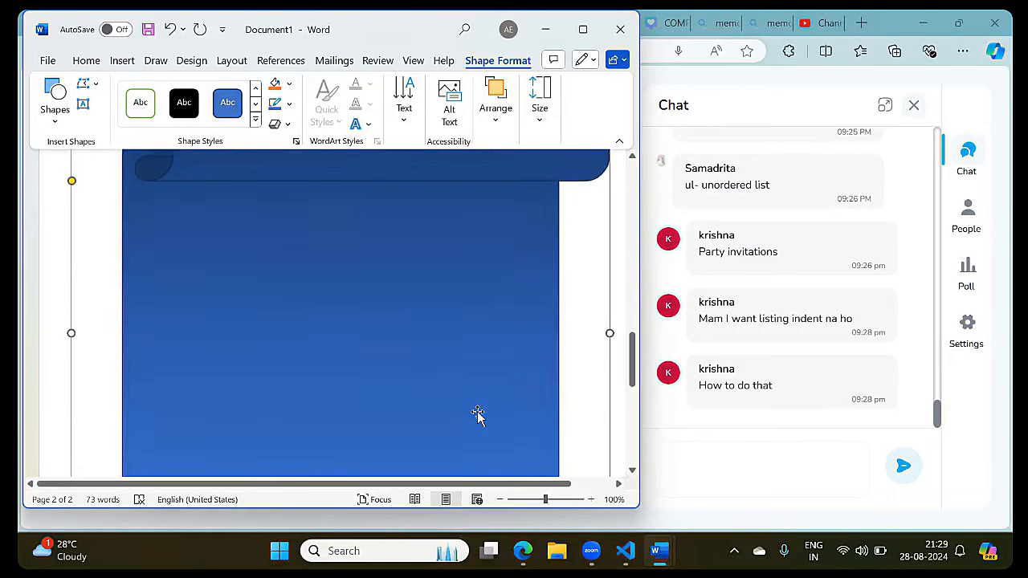
scroll(477, 415, down, 4)
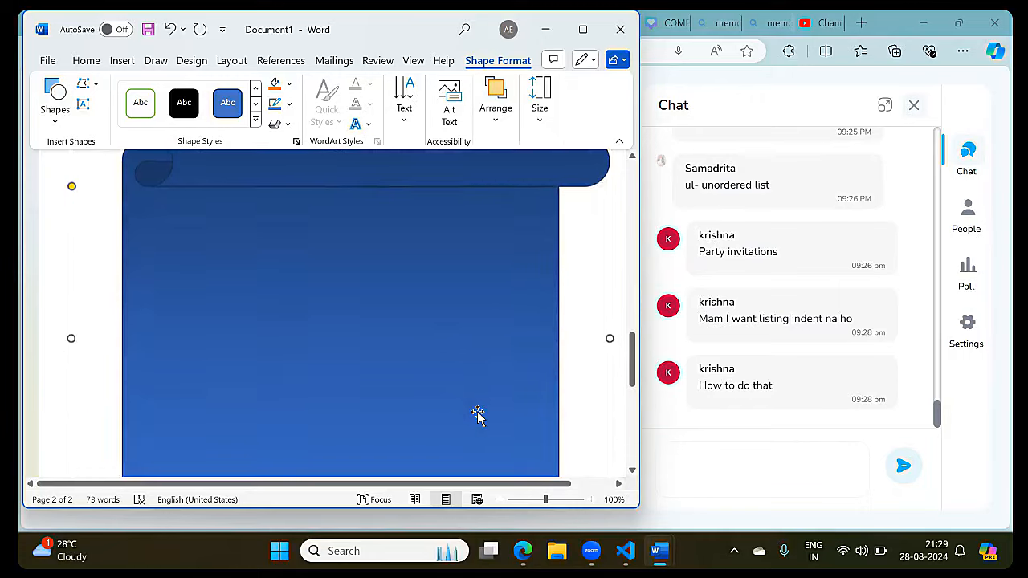
scroll(477, 415, up, 5)
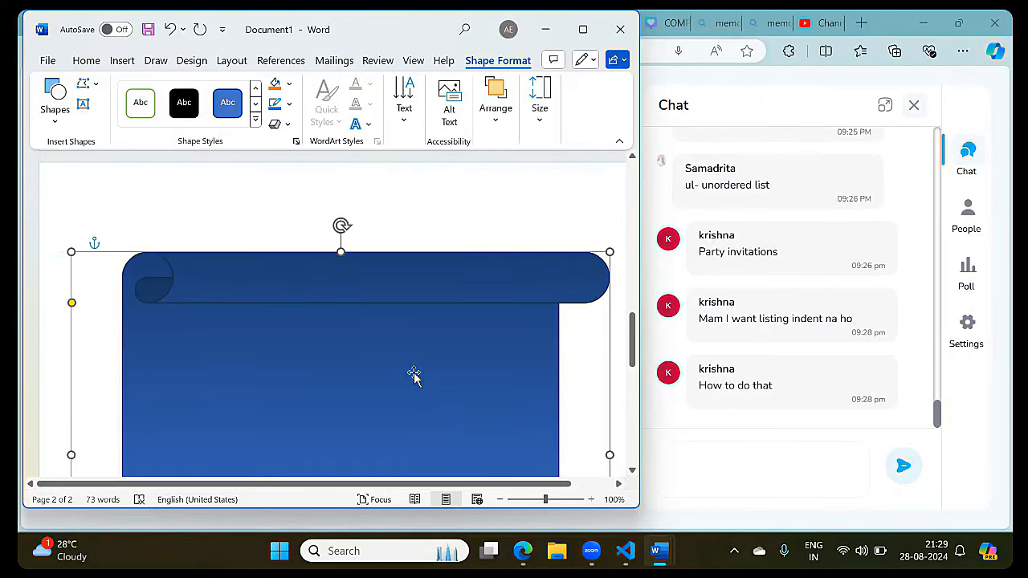
scroll(414, 375, down, 2)
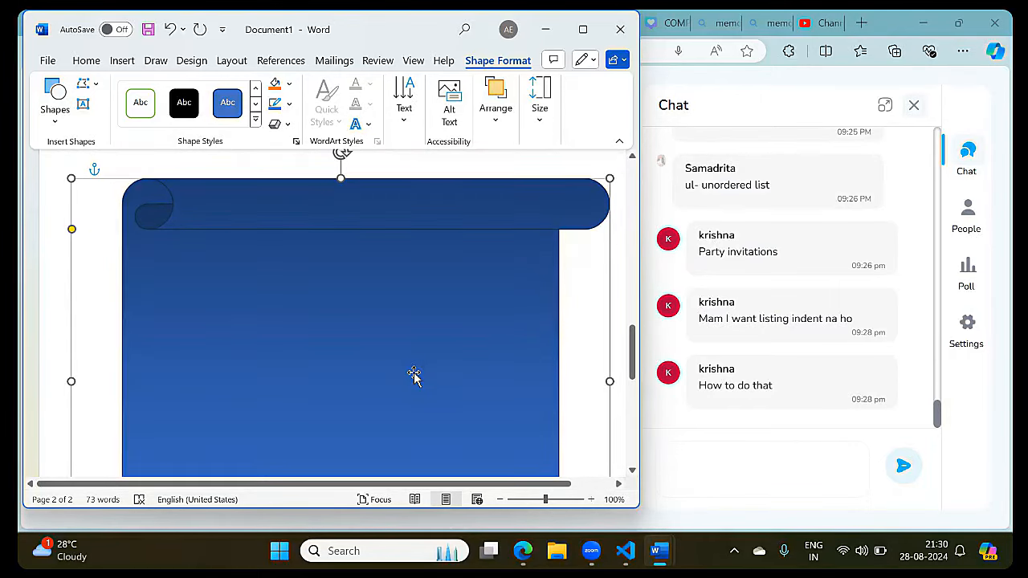
right_click(413, 371)
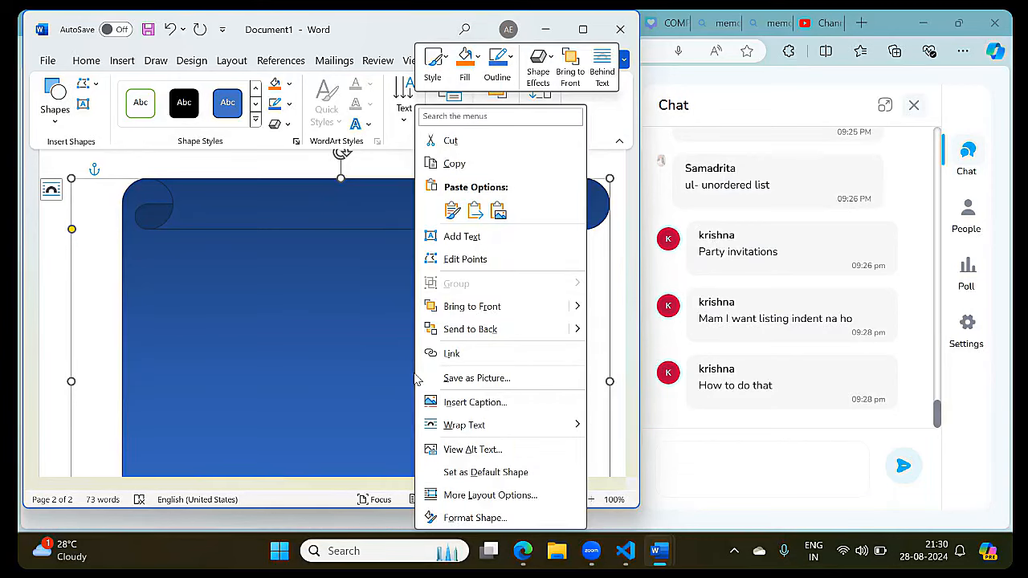
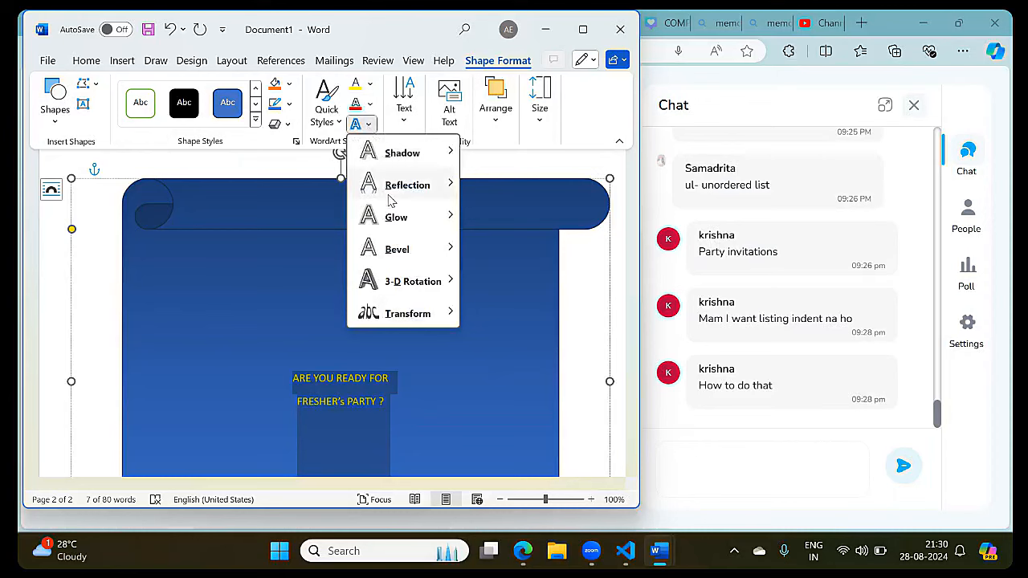
Try the Arch transform on the headline, then undo it.
mouse_move(416, 188)
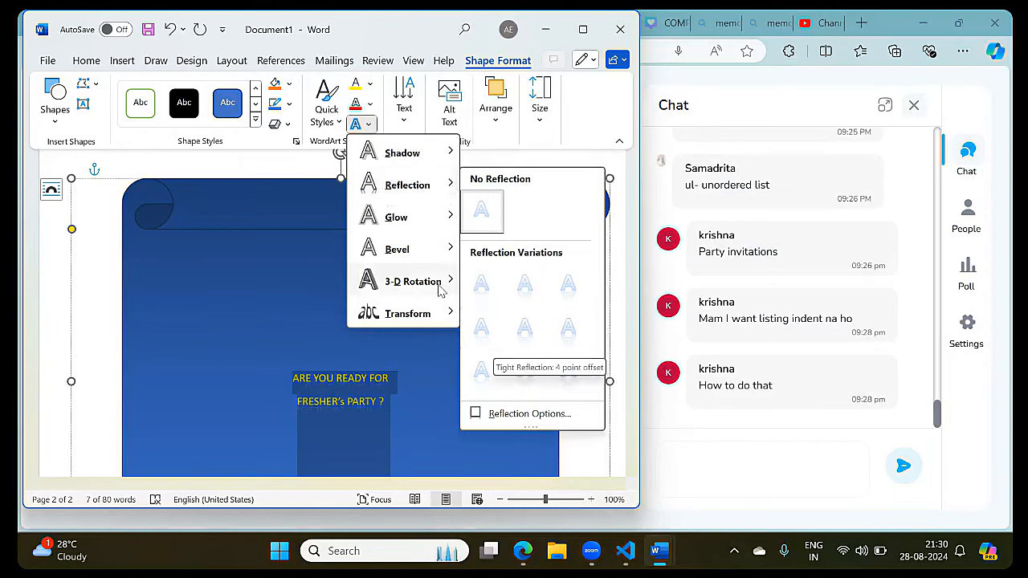
mouse_move(441, 285)
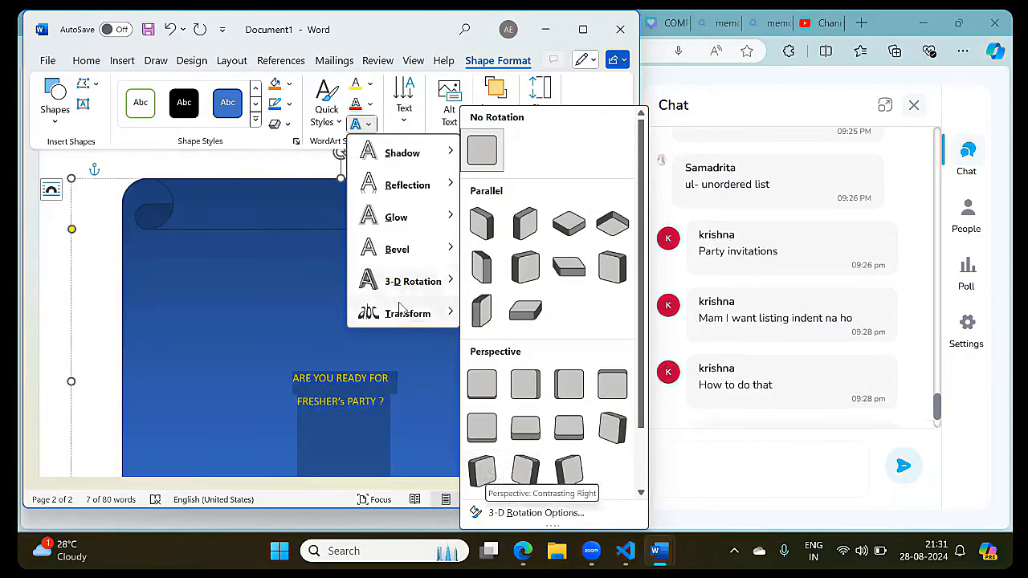
mouse_move(397, 247)
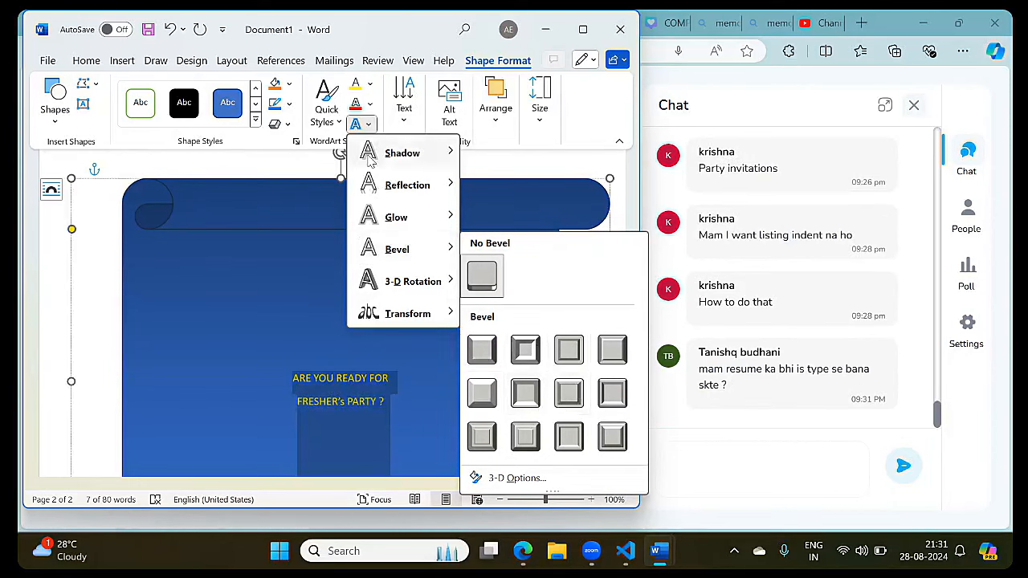
mouse_move(382, 157)
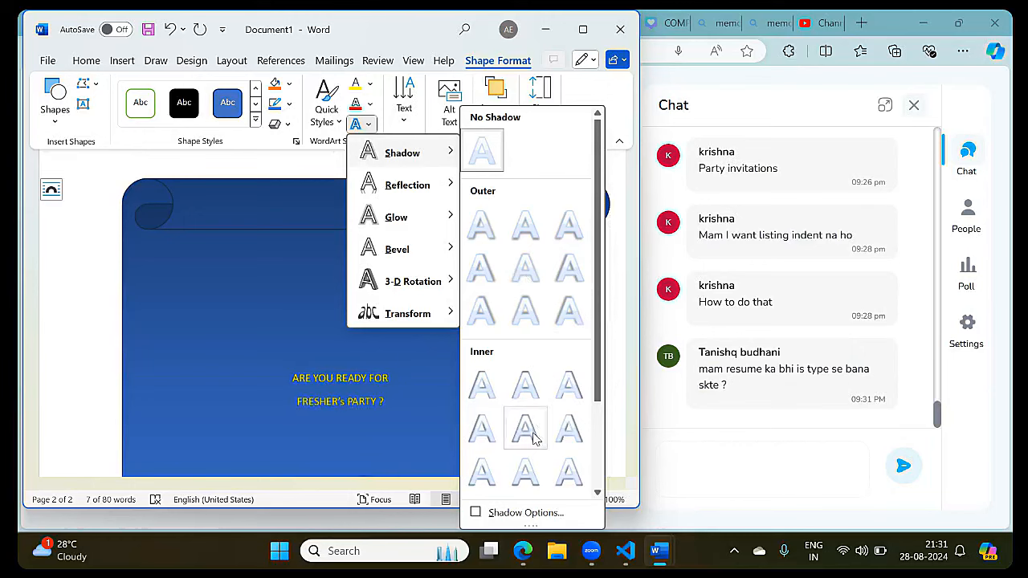
mouse_move(427, 318)
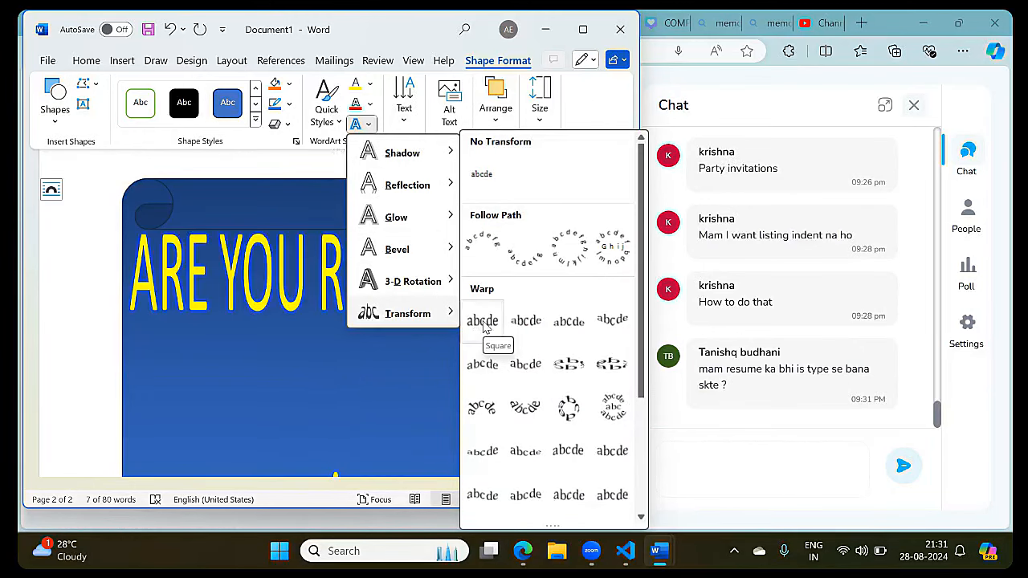
click(484, 406)
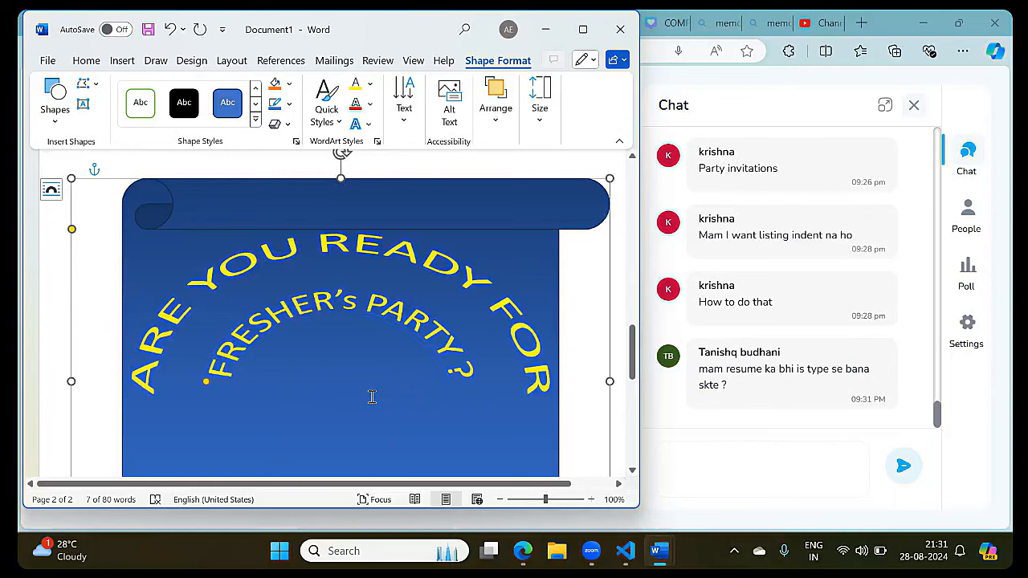
key(ctrl+z)
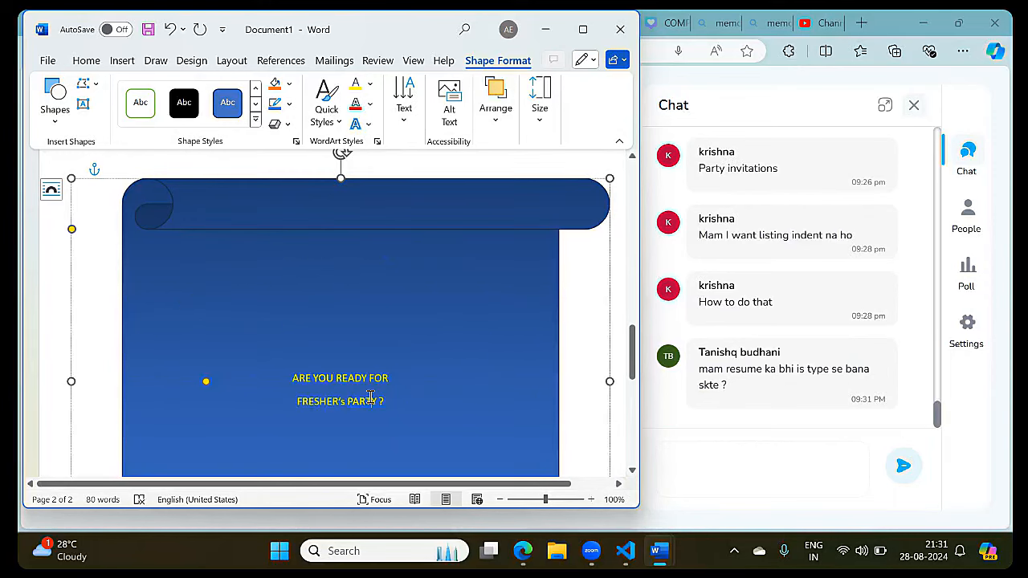
key(ctrl+z)
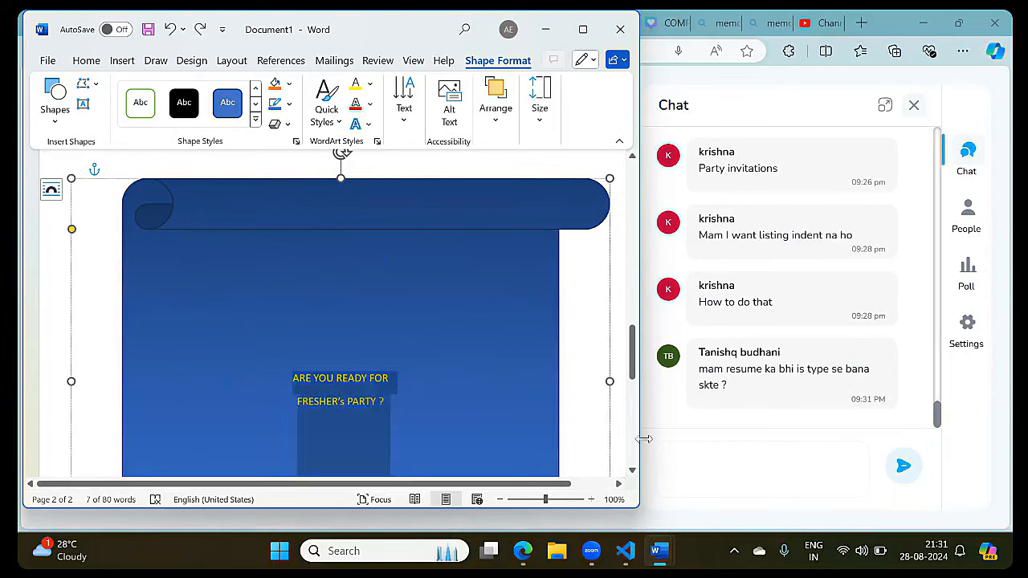
Apply a Warp transform that curves the headline upward to the right.
click(368, 124)
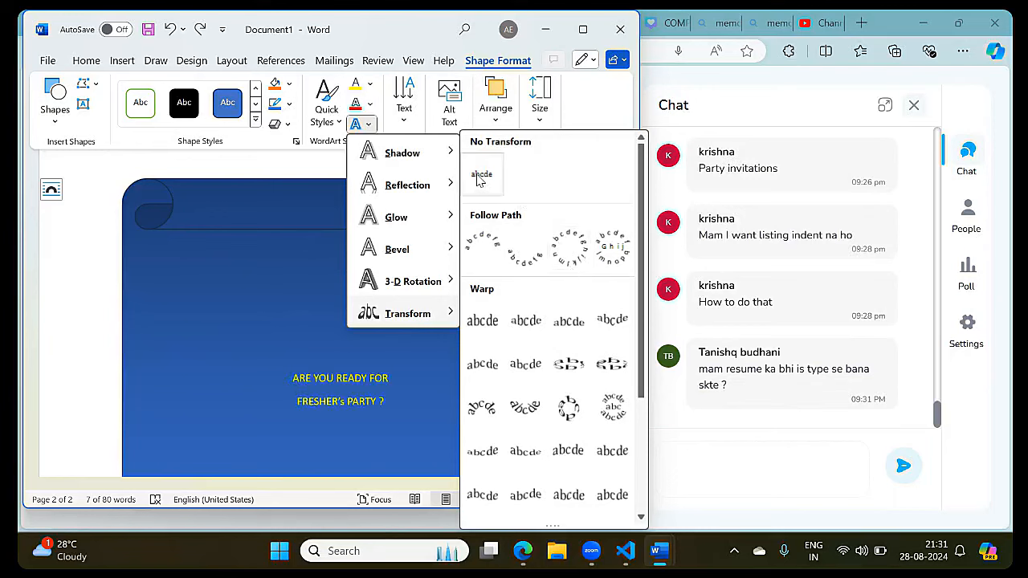
click(485, 470)
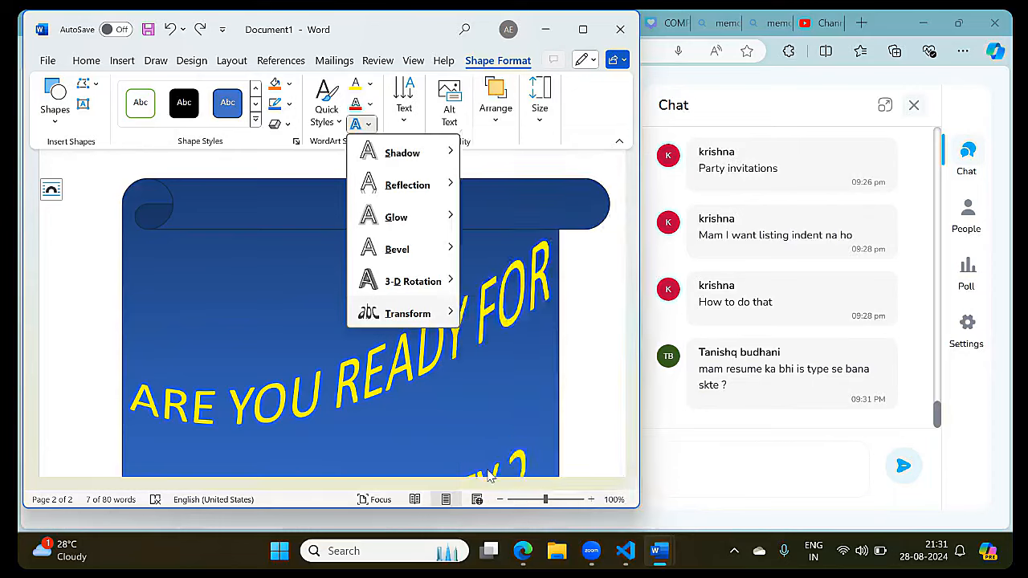
scroll(440, 424, down, 3)
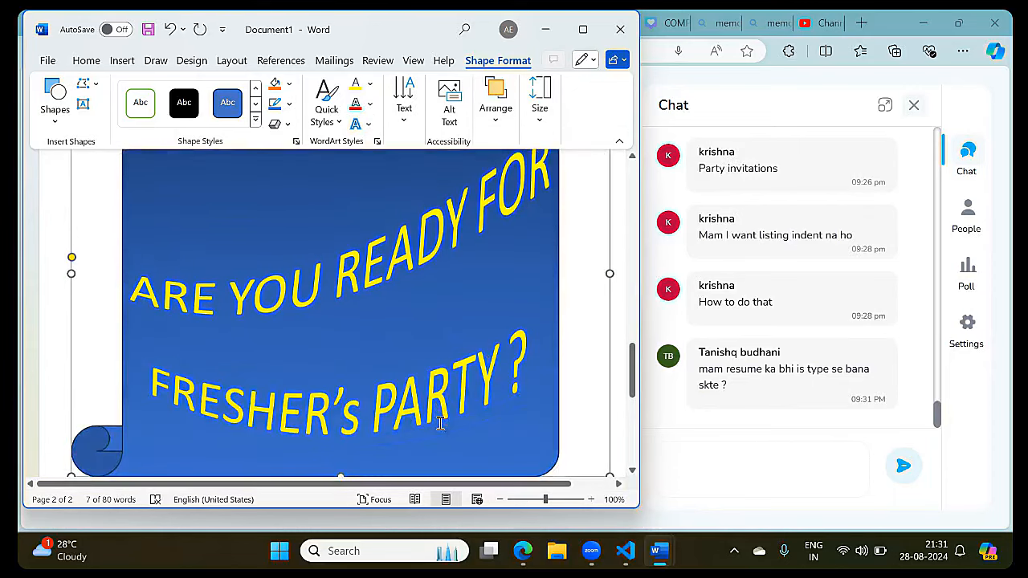
scroll(440, 423, down, 3)
scroll(440, 423, up, 4)
Add blank lines to raise the headline and join its two lines into one.
click(404, 275)
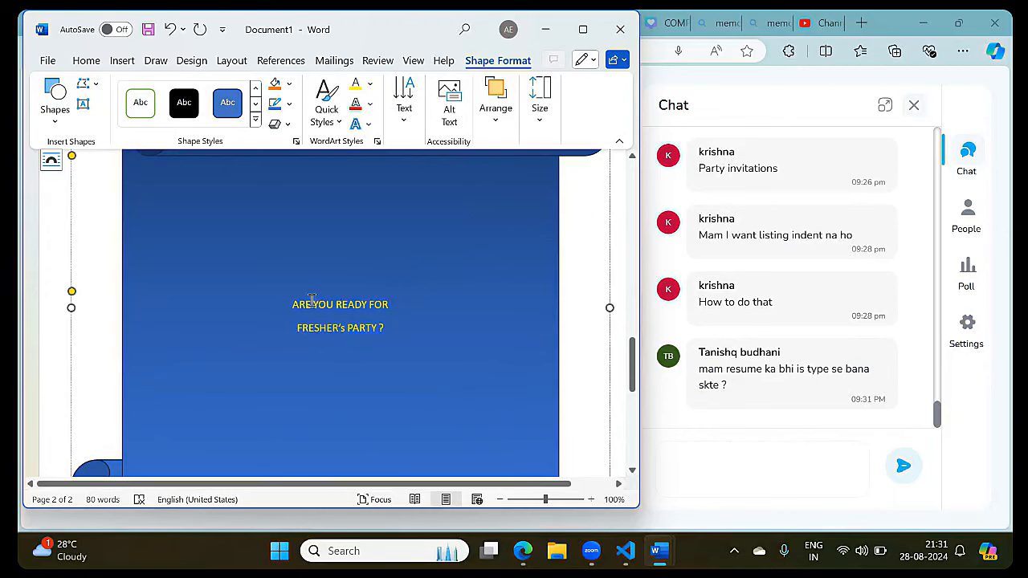
key(Return)
key(Return)
key(Return)
key(Return)
key(Return)
key(Return)
key(Return)
key(Return)
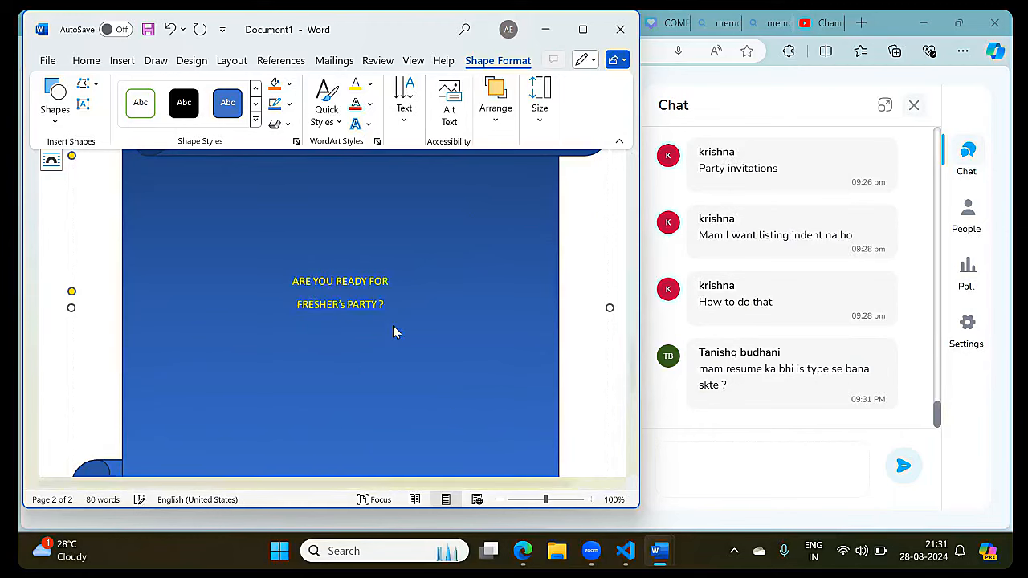
key(Return)
key(Return)
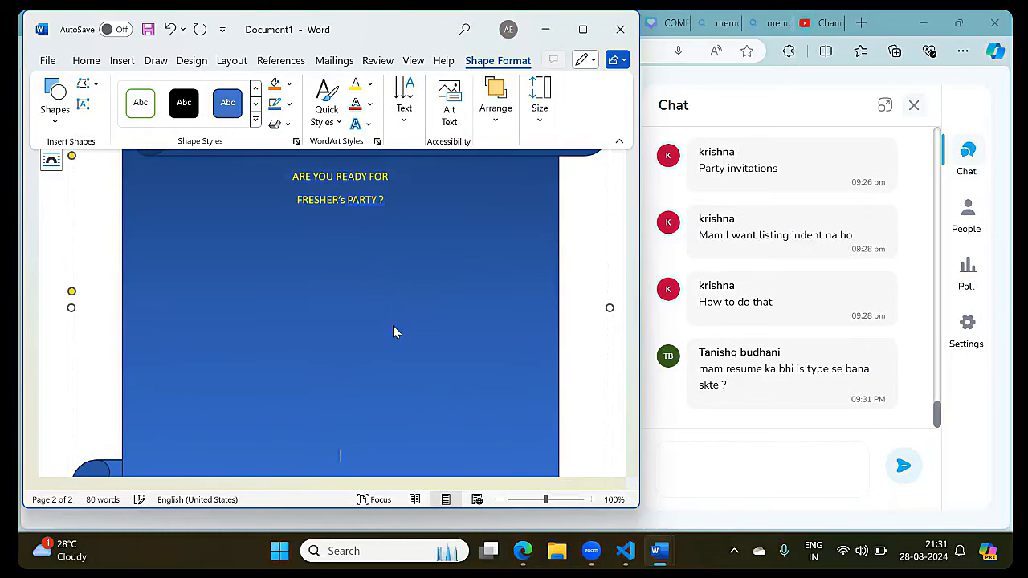
scroll(392, 332, up, 3)
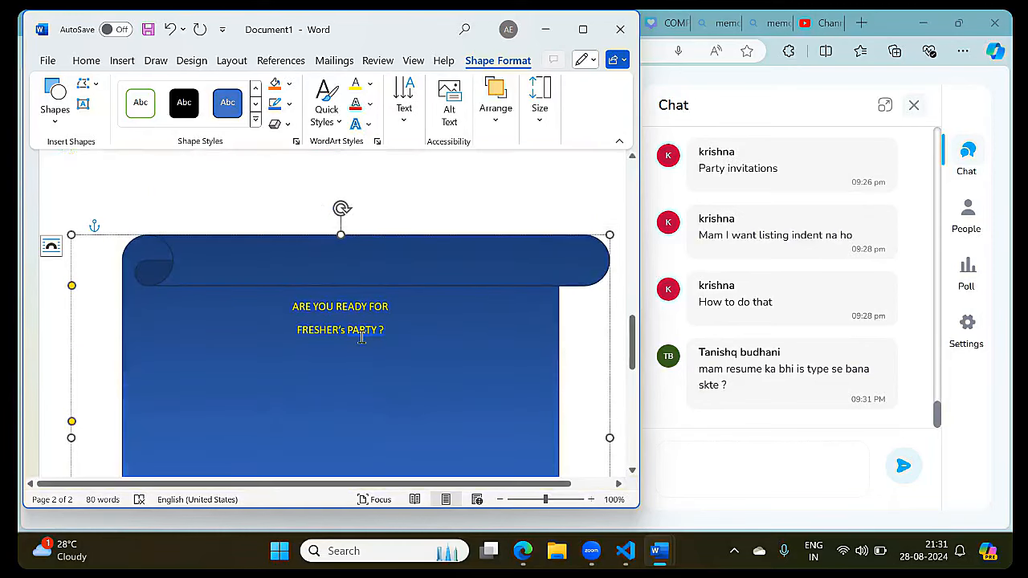
click(287, 341)
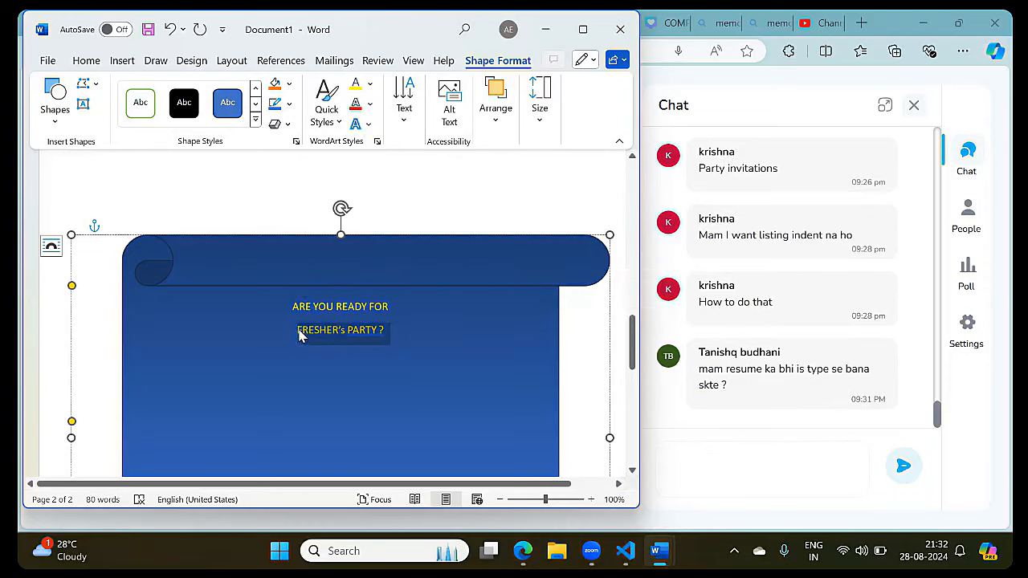
click(300, 331)
key(BackSpace)
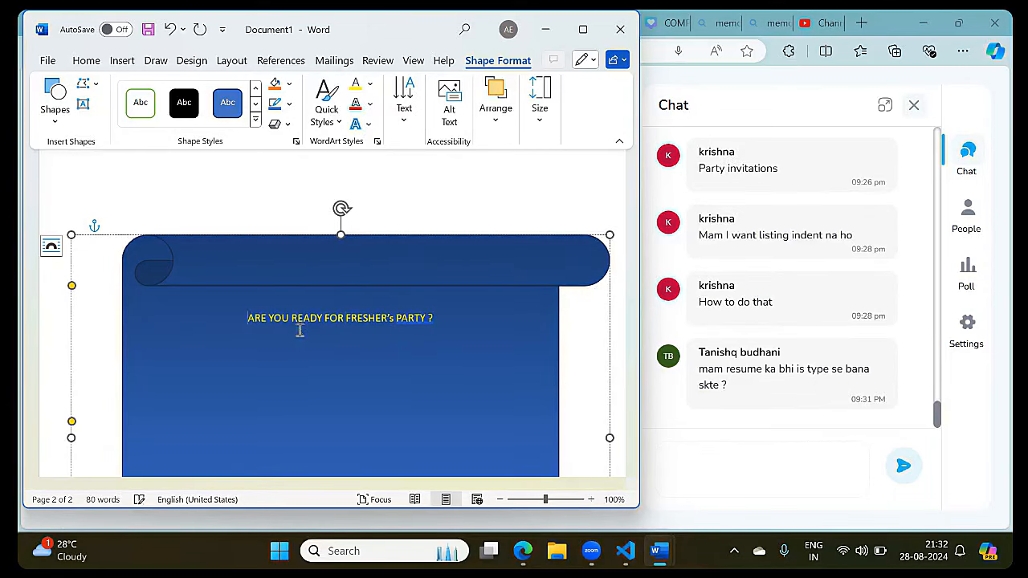
Enlarge the headline font three steps and apply the Colored Fill - Blue, Accent 1 style.
key(ctrl+a)
key(ctrl+bracketright)
key(ctrl+bracketright)
key(ctrl+bracketright)
key(ctrl+bracketright)
key(ctrl+bracketright)
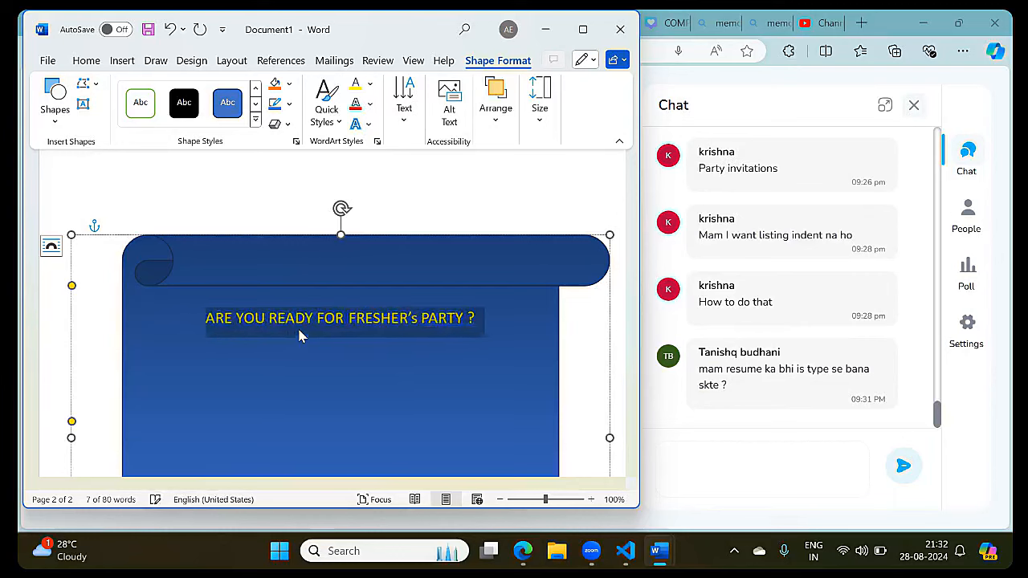
key(ctrl+bracketright)
key(ctrl+bracketright)
key(ctrl+bracketright)
key(ctrl+bracketright)
key(ctrl+bracketright)
key(ctrl+bracketright)
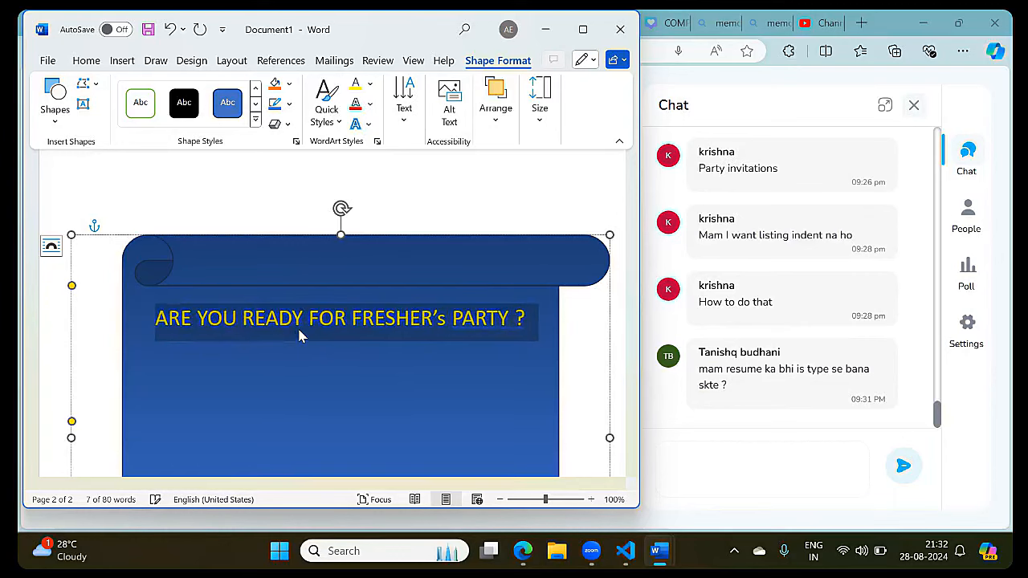
key(ctrl+bracketright)
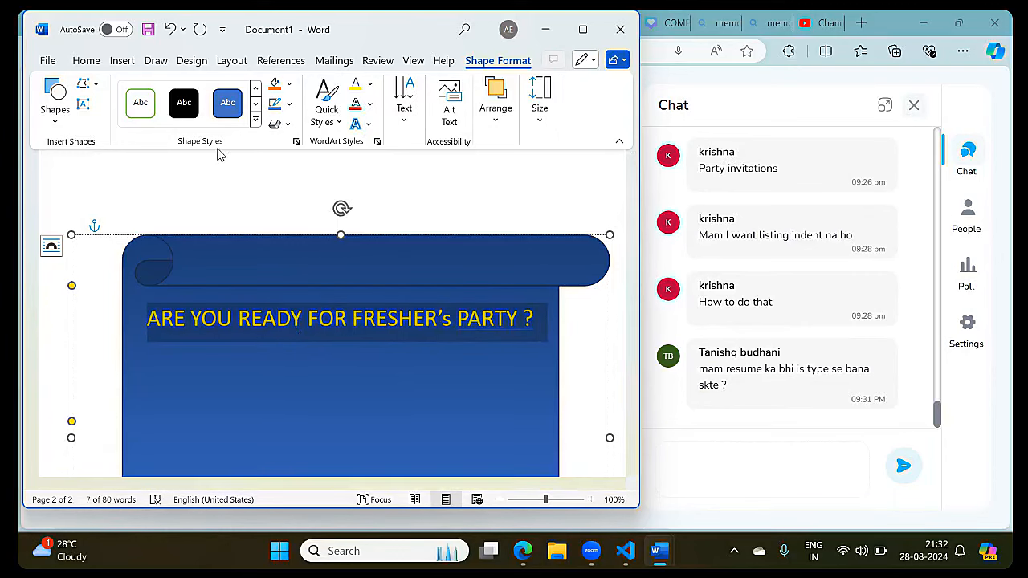
click(228, 102)
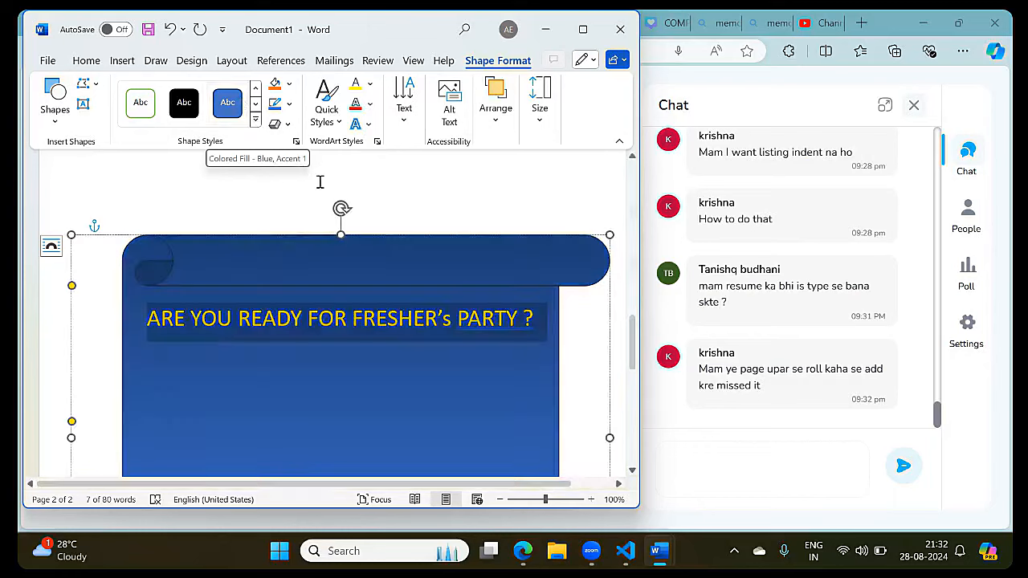
Deselect the banner to view the headline, then click back into the headline text and show the Insert options.
click(260, 205)
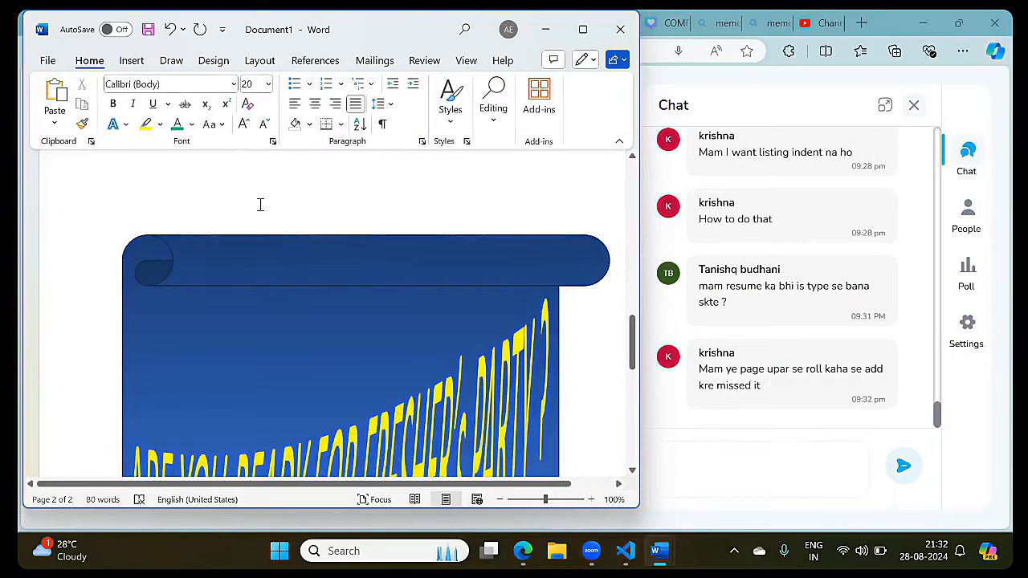
scroll(254, 211, down, 2)
scroll(253, 211, up, 1)
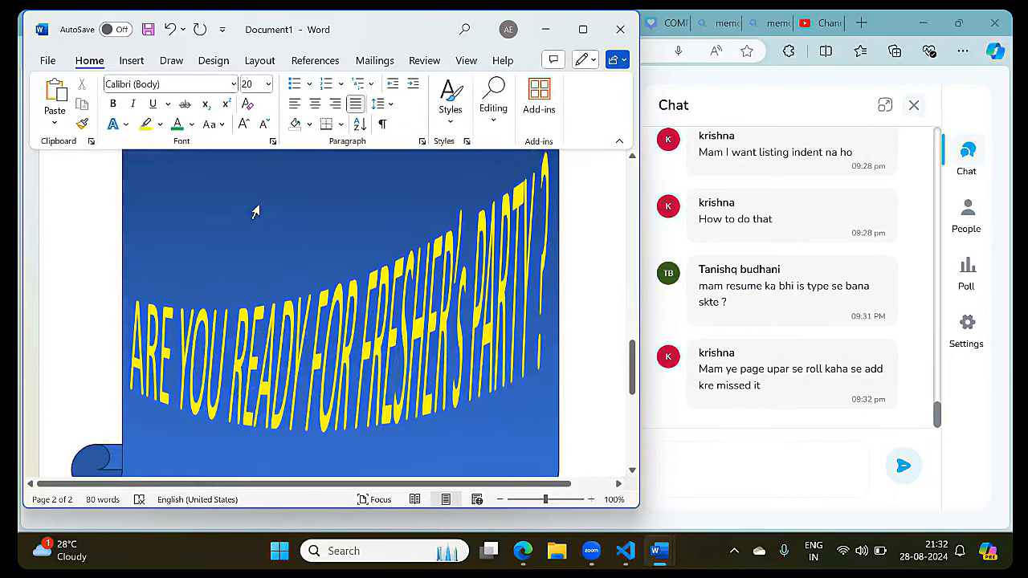
click(250, 319)
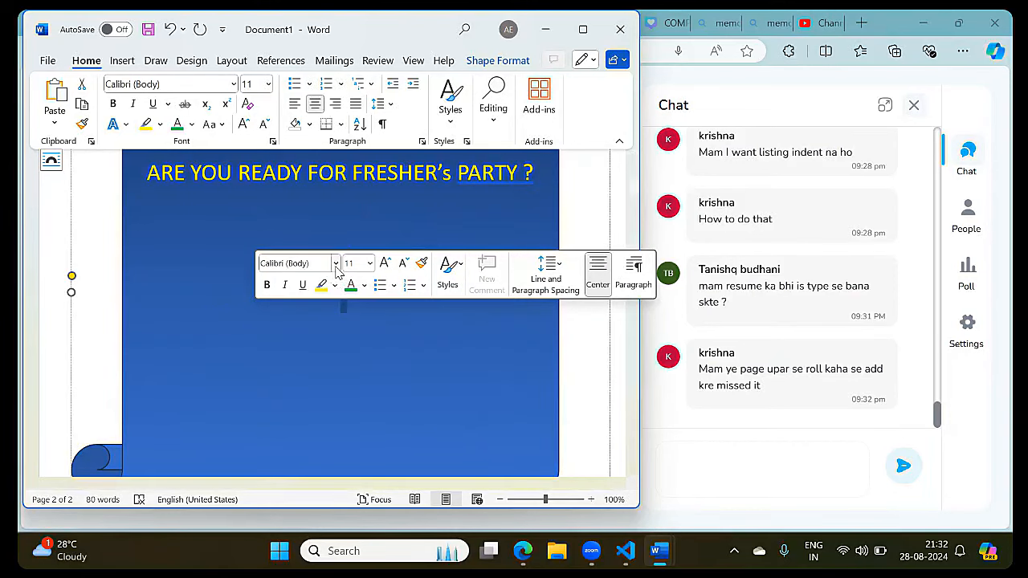
click(307, 172)
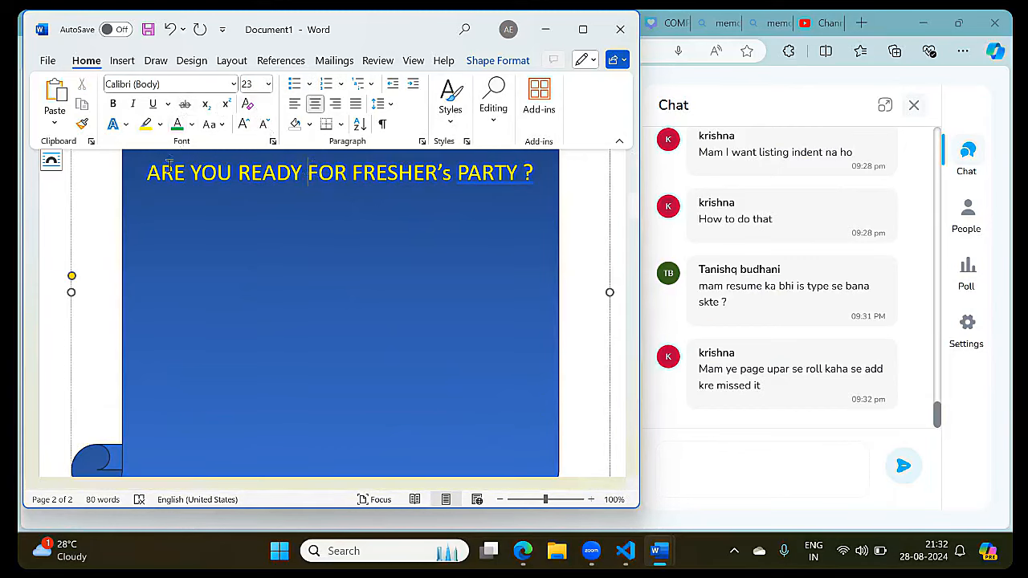
click(122, 61)
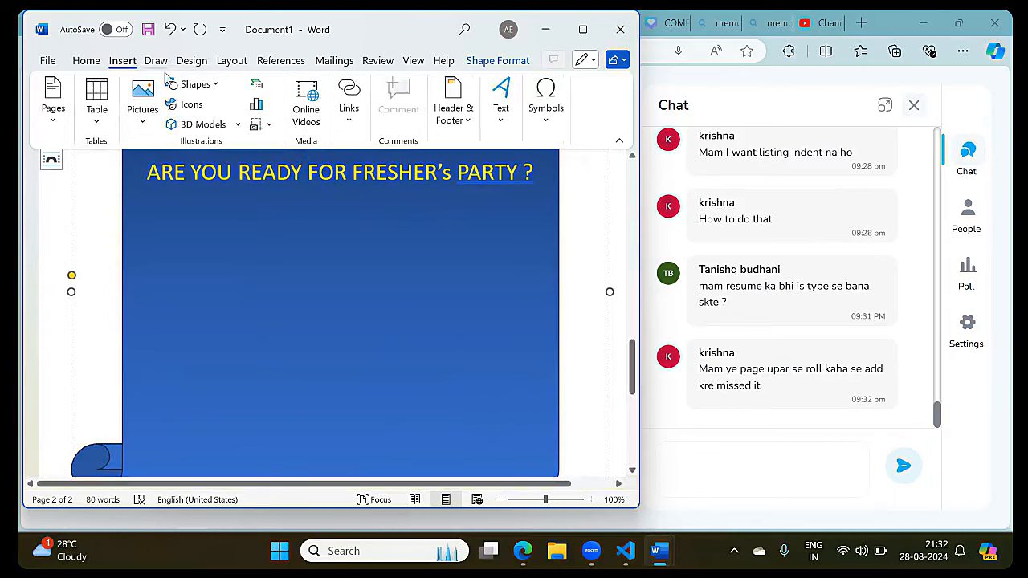
Draw a yellow Smiley Face on the left of the banner's rolled top.
click(217, 85)
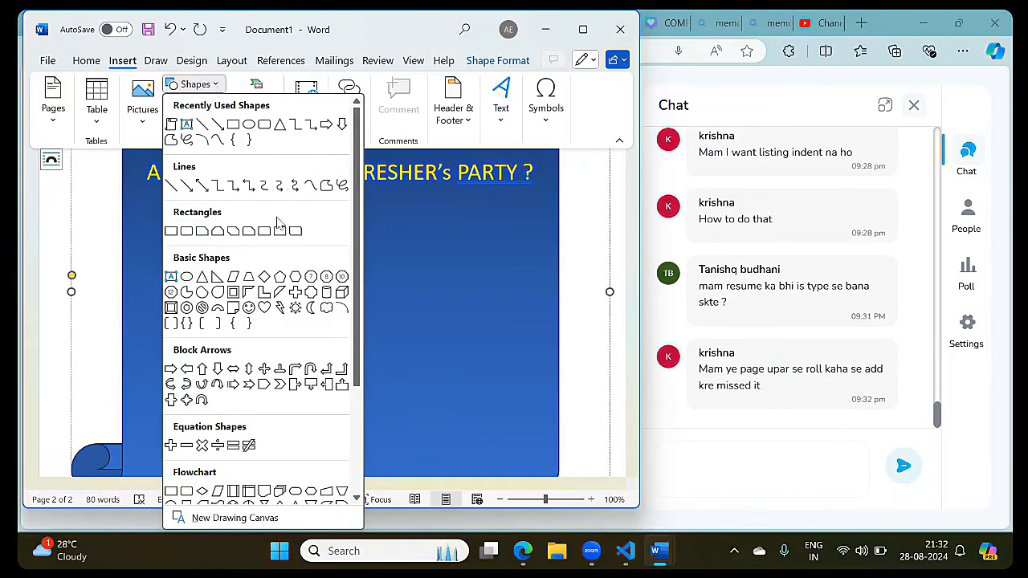
click(249, 309)
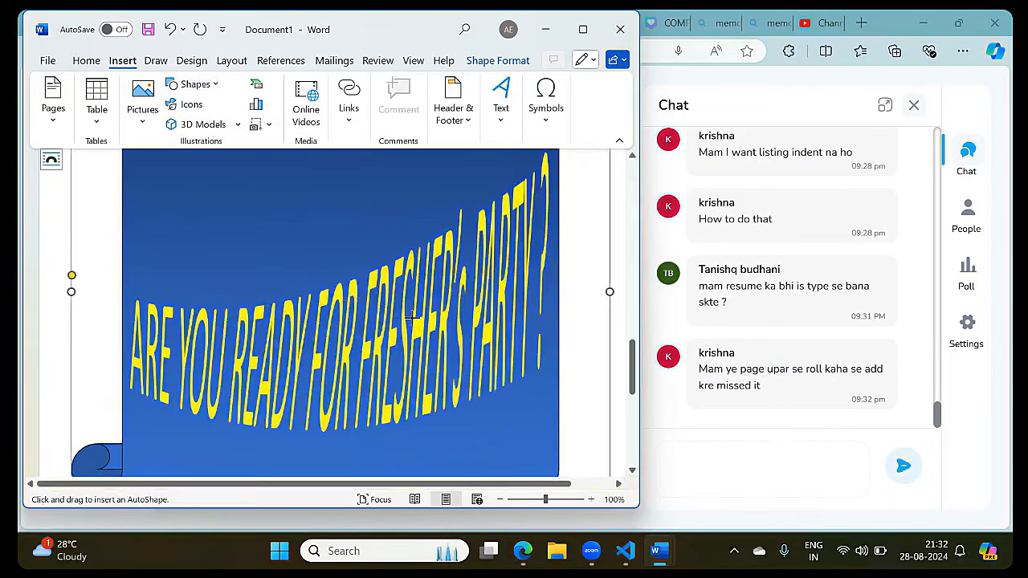
scroll(333, 285, up, 3)
drag(321, 284, 205, 255)
click(291, 83)
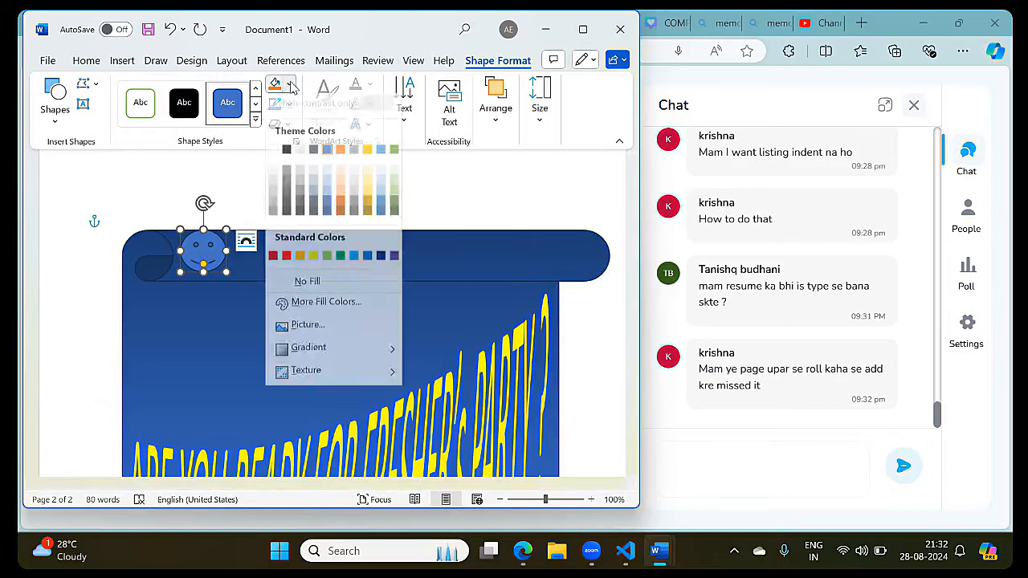
click(313, 265)
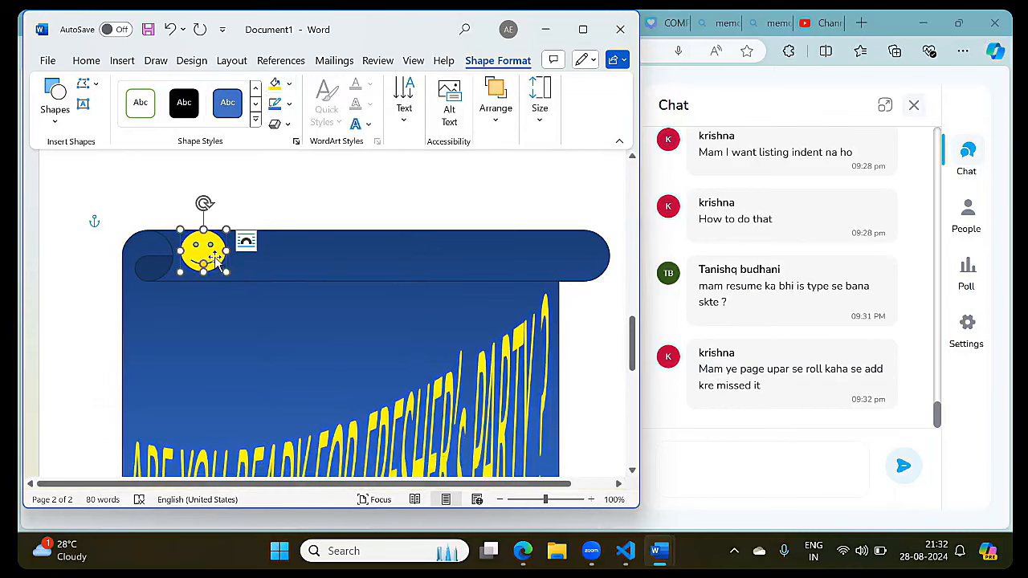
Paste a copy of the smiley and move it to the banner's right end.
click(326, 255)
key(ctrl+v)
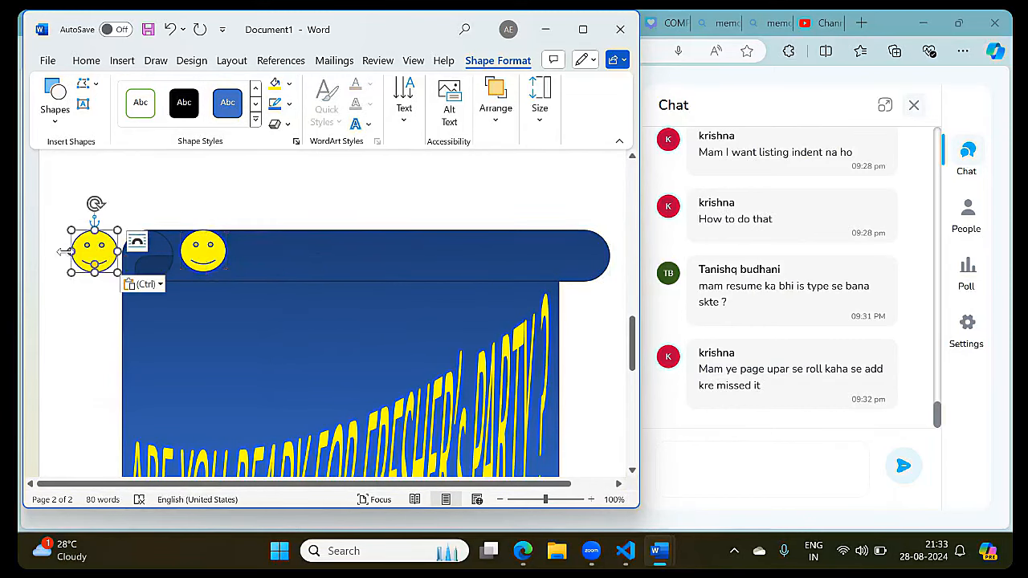
drag(94, 255, 558, 255)
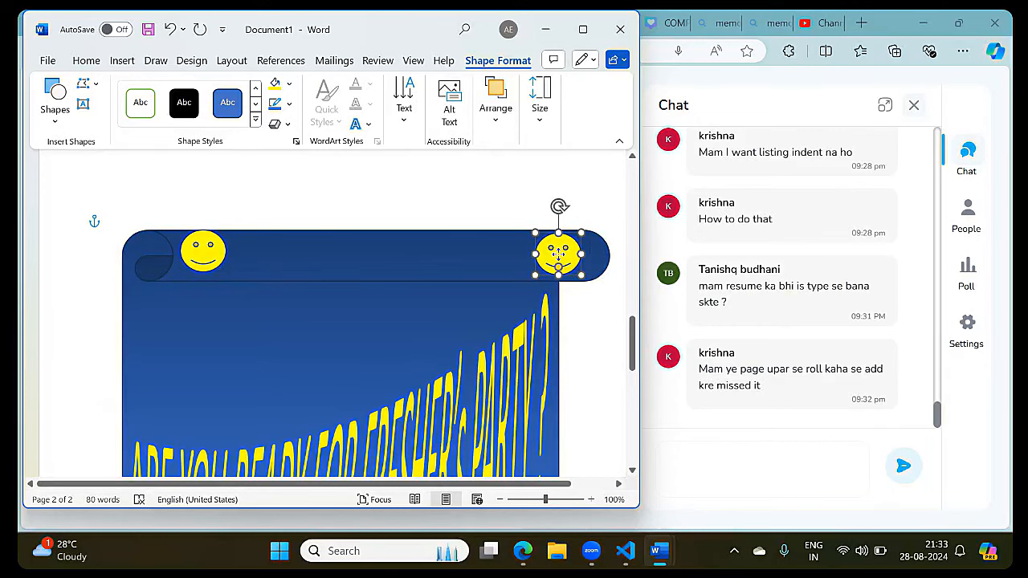
Set the headline to No Transform so it lies flat, with an empty line below.
click(497, 415)
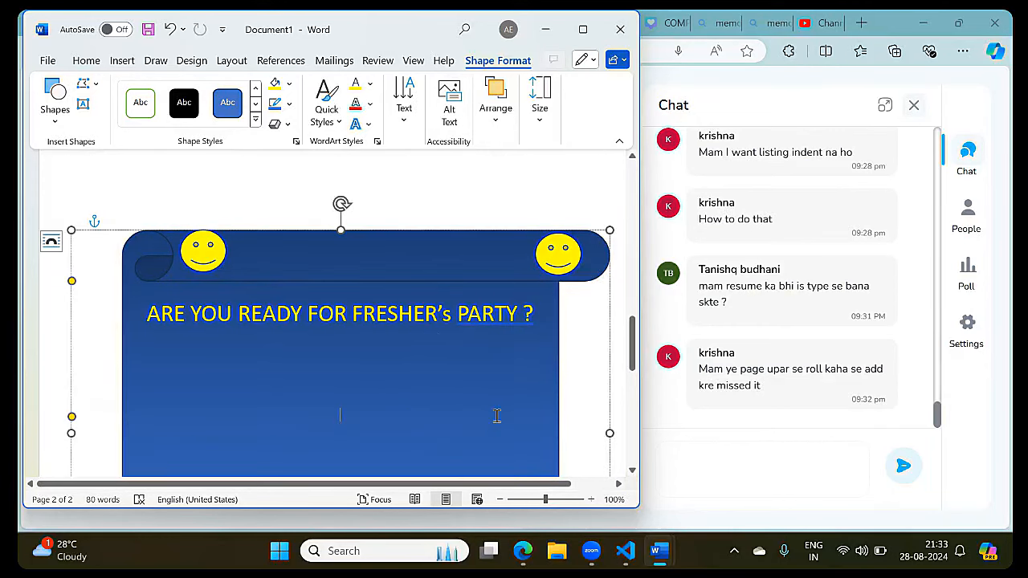
triple_click(402, 317)
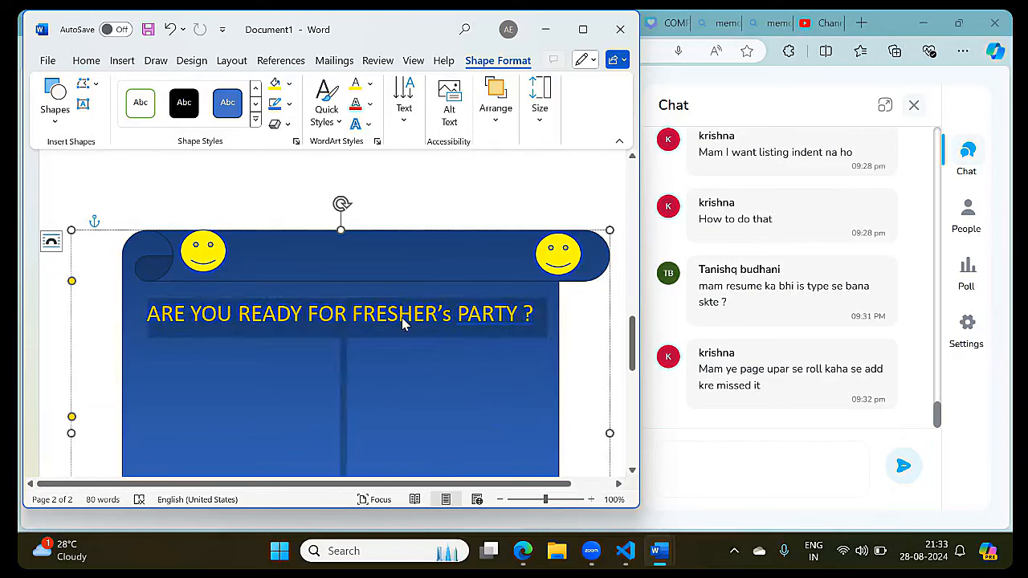
click(370, 126)
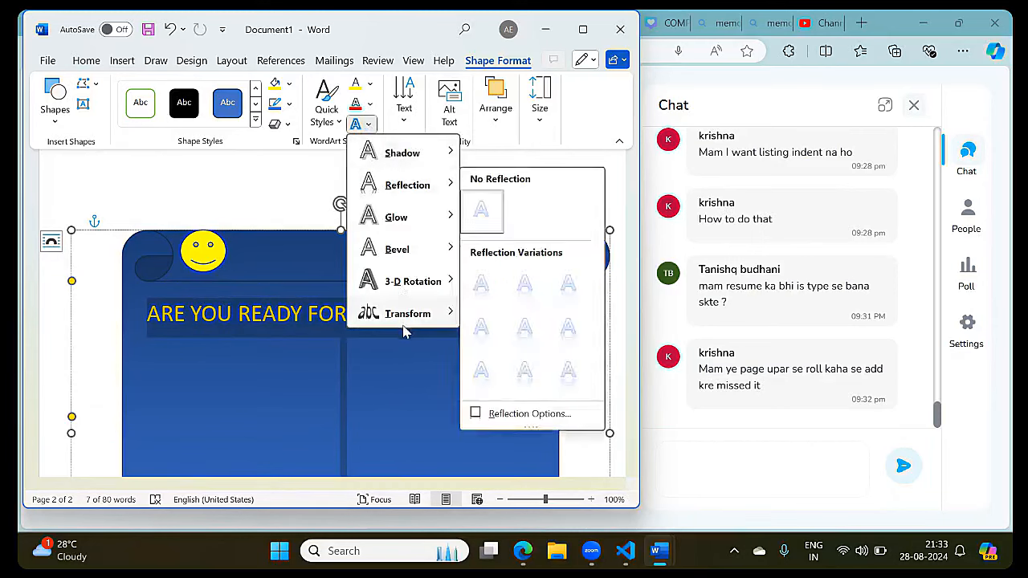
mouse_move(406, 325)
click(481, 175)
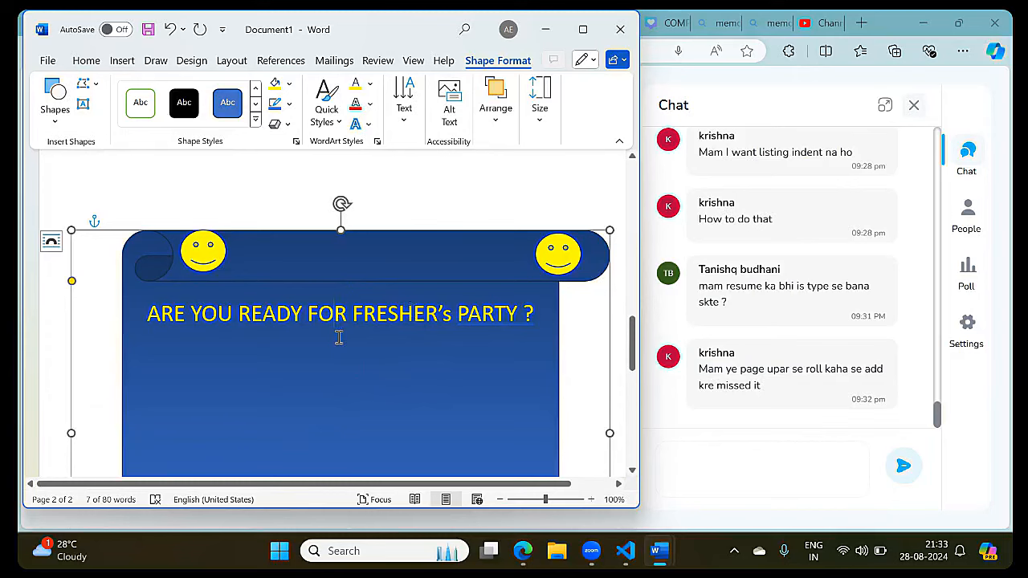
key(Return)
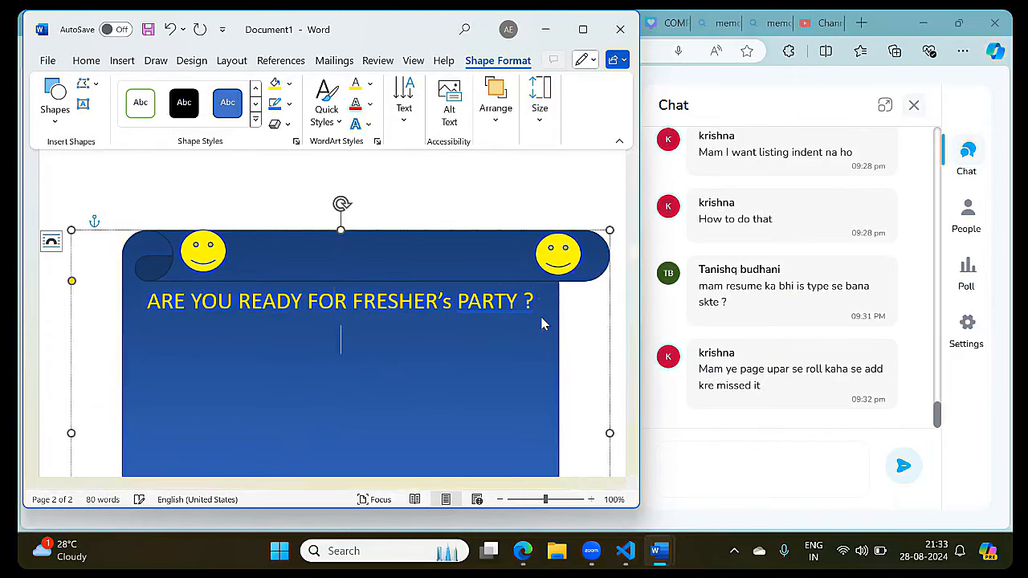
Insert the food2 picture from the web2024 folder and shrink it beneath the headline.
click(122, 61)
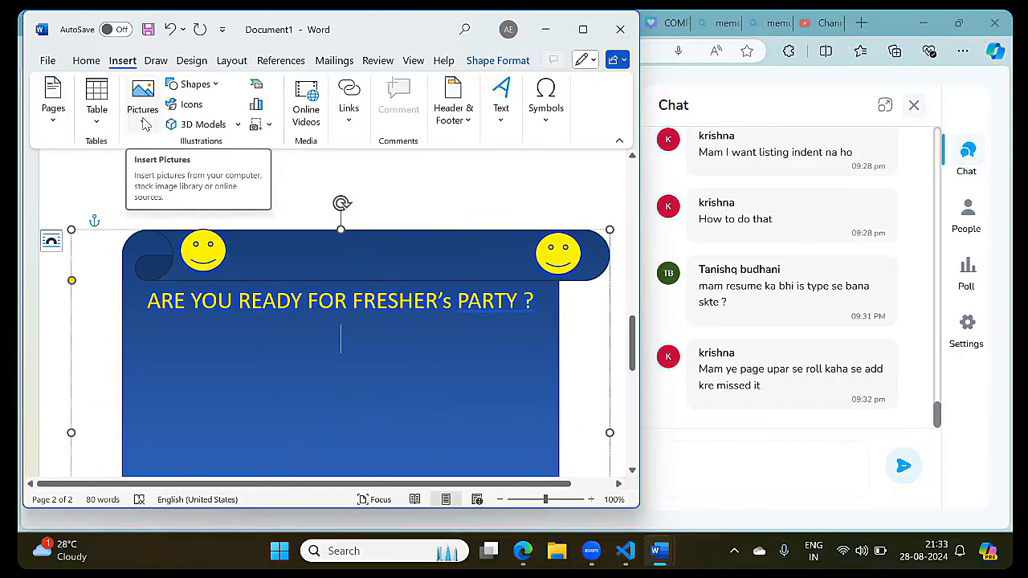
click(143, 120)
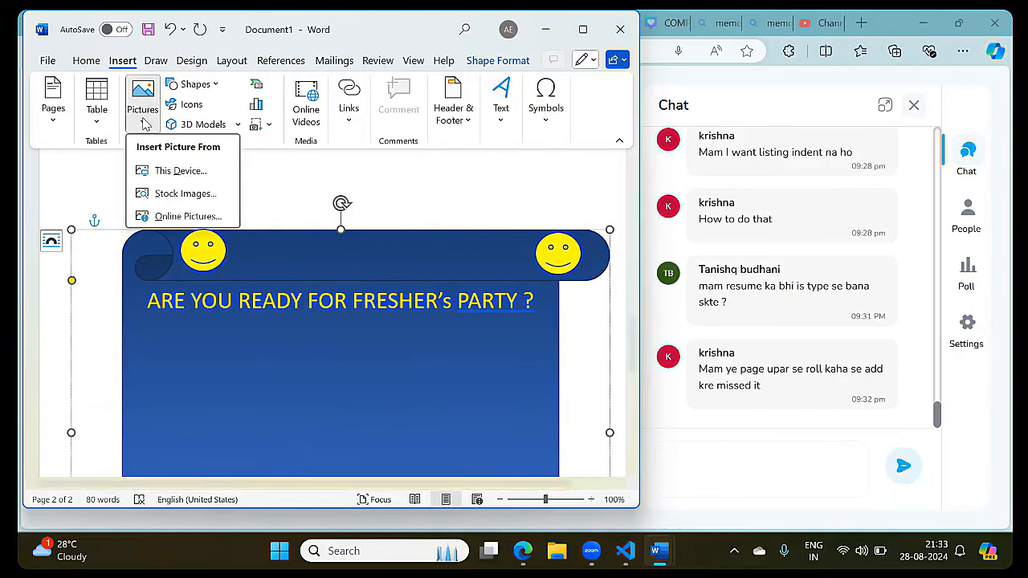
click(158, 172)
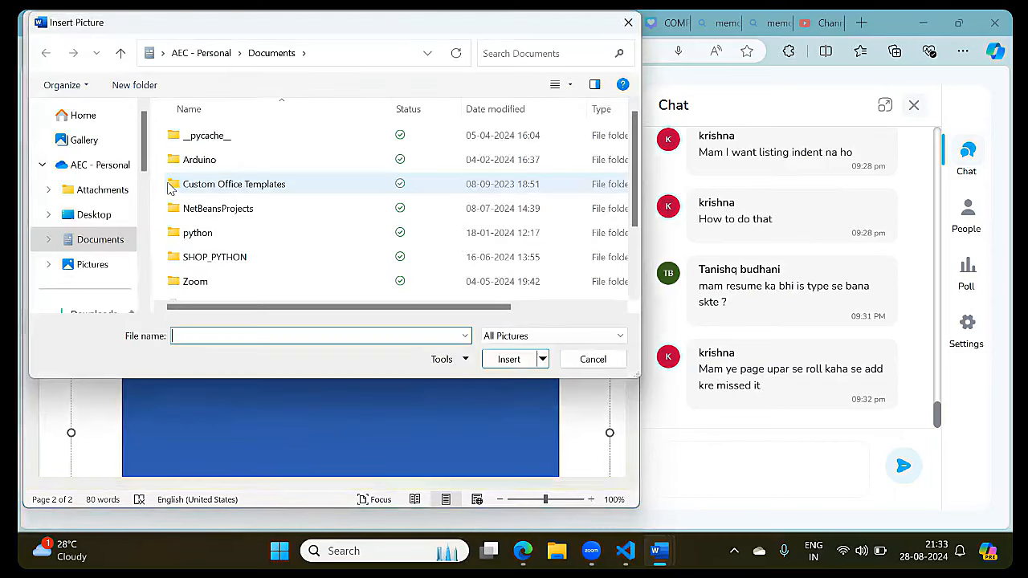
scroll(108, 249, down, 5)
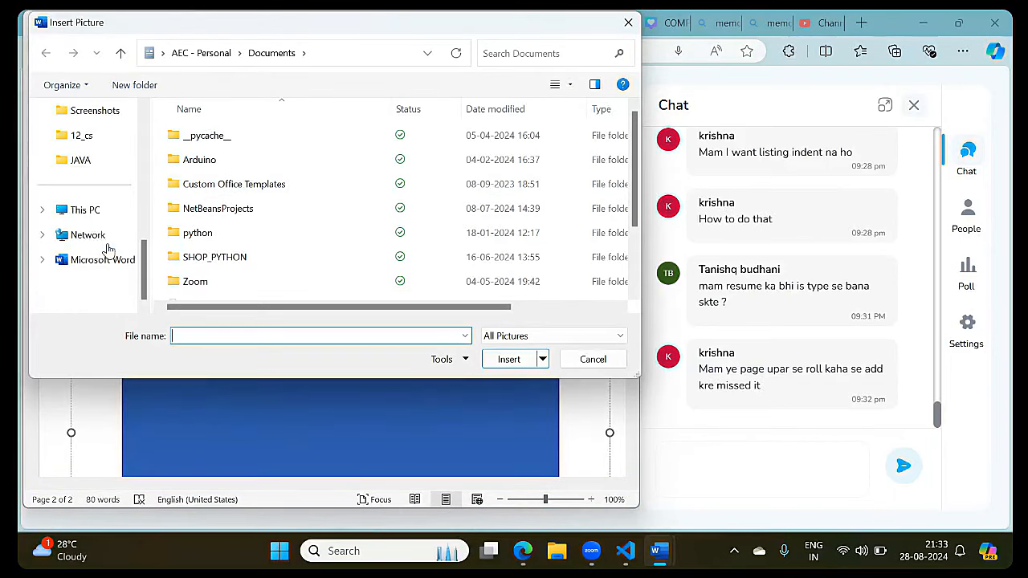
scroll(107, 165, up, 4)
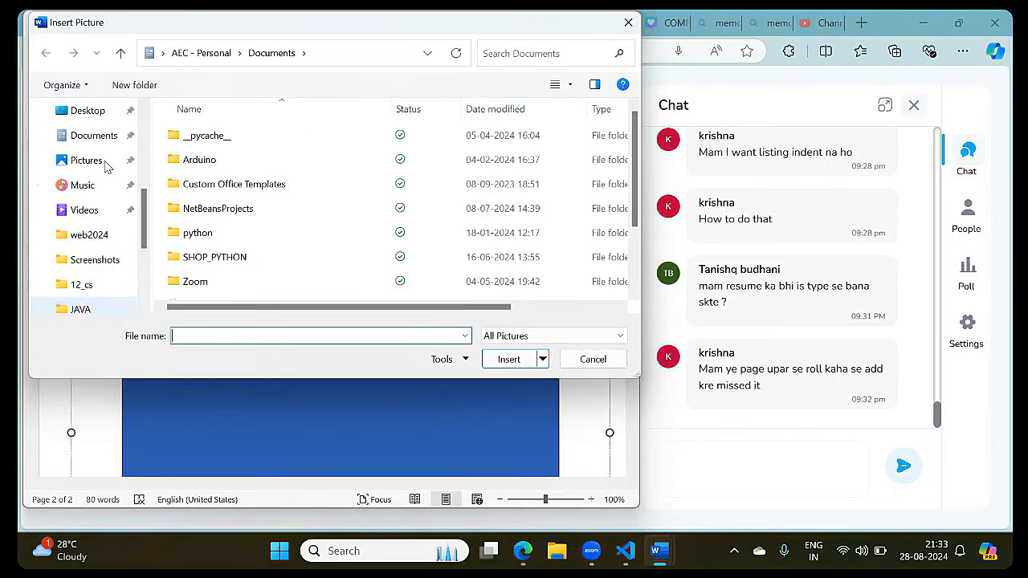
click(87, 234)
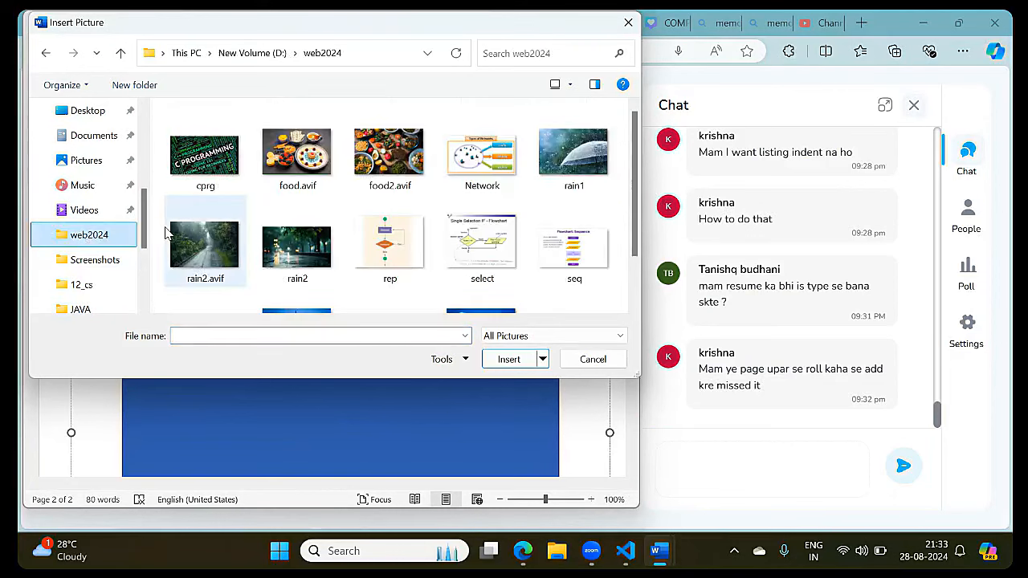
double_click(391, 166)
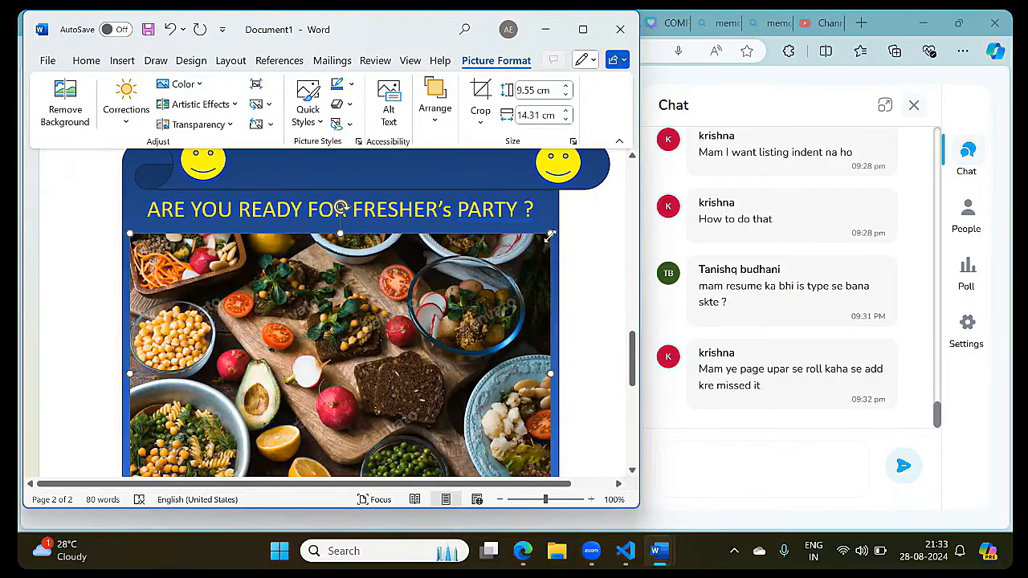
drag(550, 235, 431, 413)
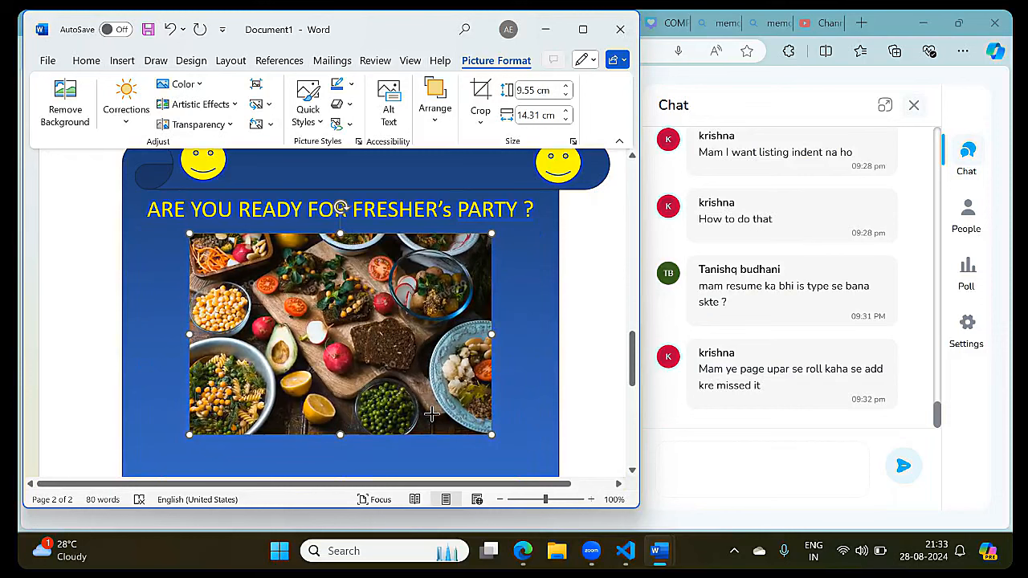
click(521, 429)
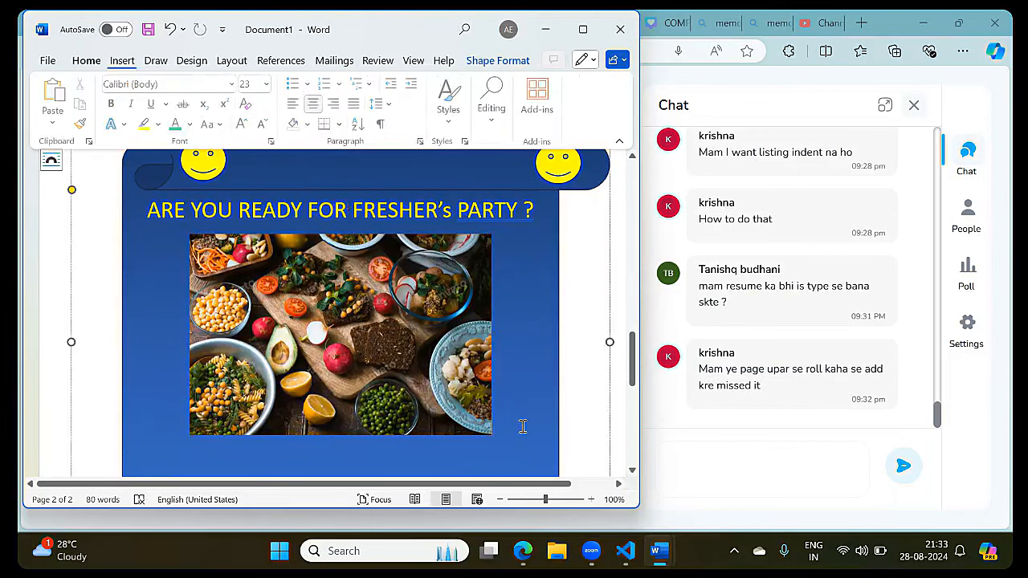
Scroll to the bottom of the banner and bring up the Insert commands.
scroll(523, 426, up, 2)
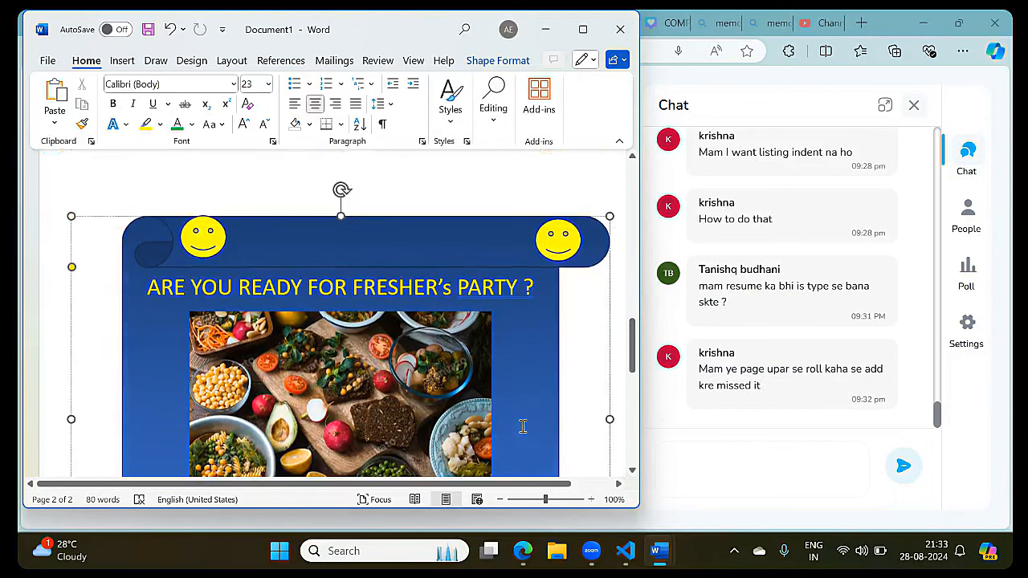
scroll(522, 427, down, 3)
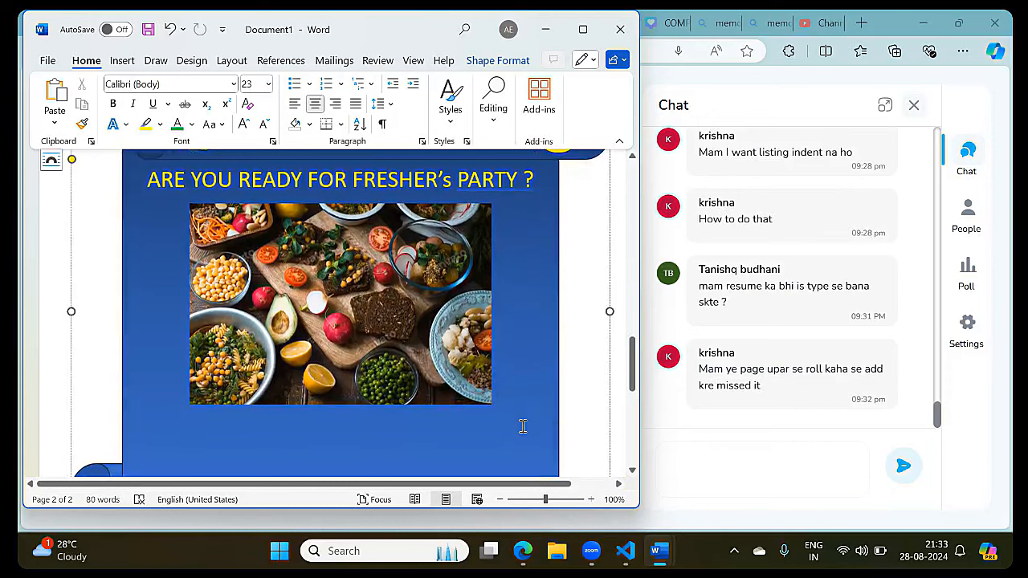
scroll(522, 427, down, 5)
scroll(522, 426, up, 1)
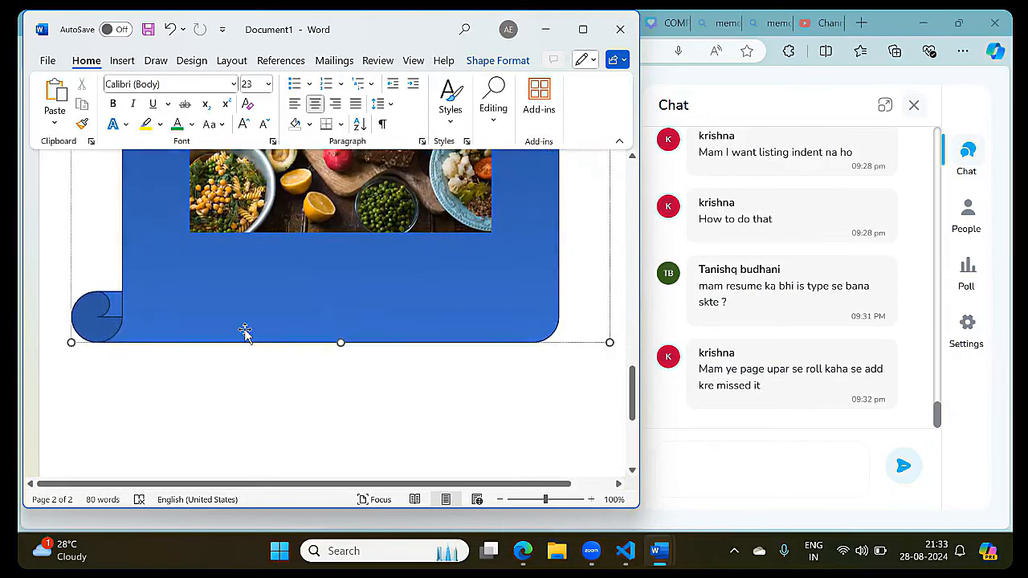
click(118, 65)
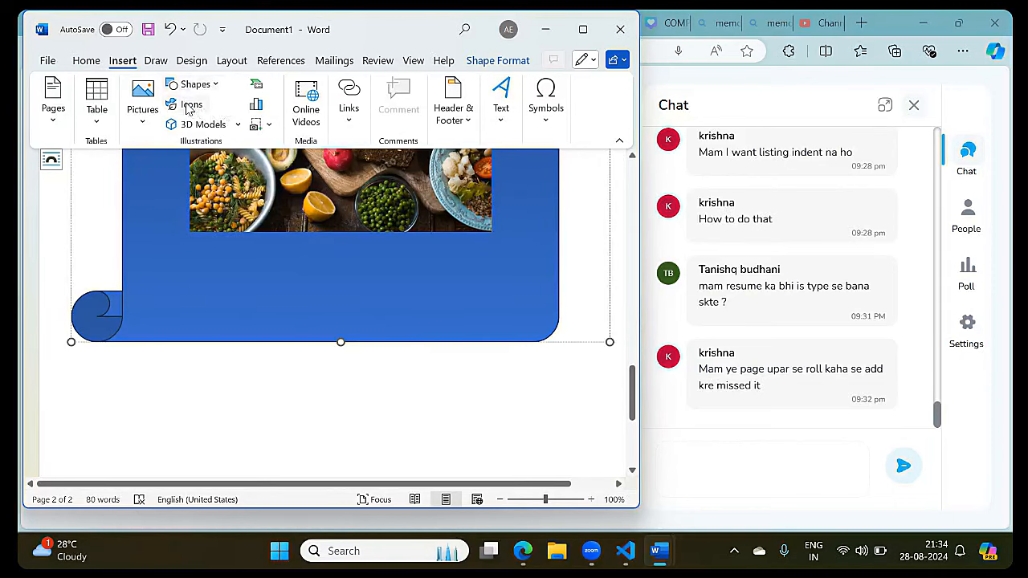
Search the stock icons for 'place' and insert the second house icon.
click(186, 106)
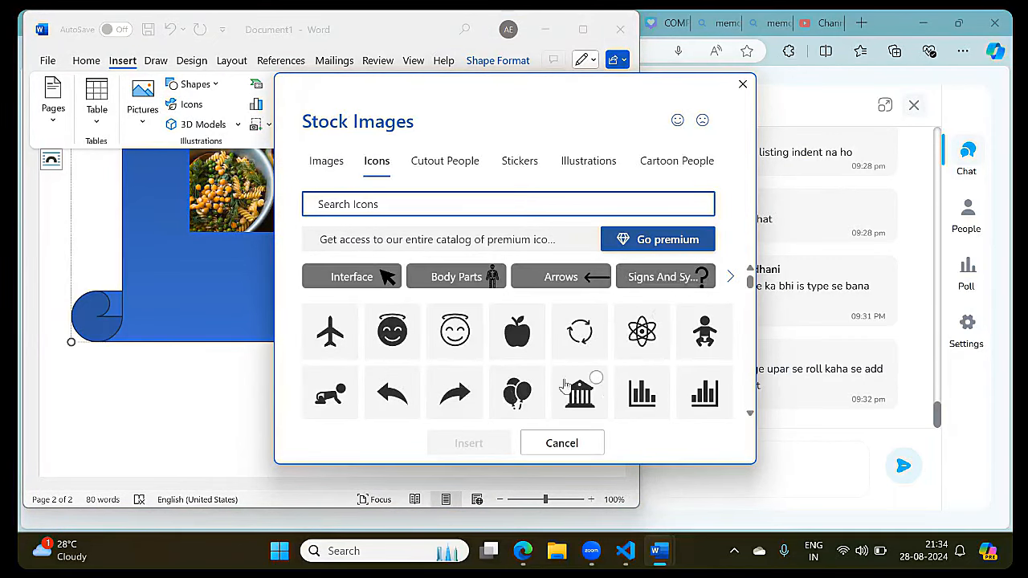
scroll(562, 392, down, 1)
scroll(562, 391, down, 5)
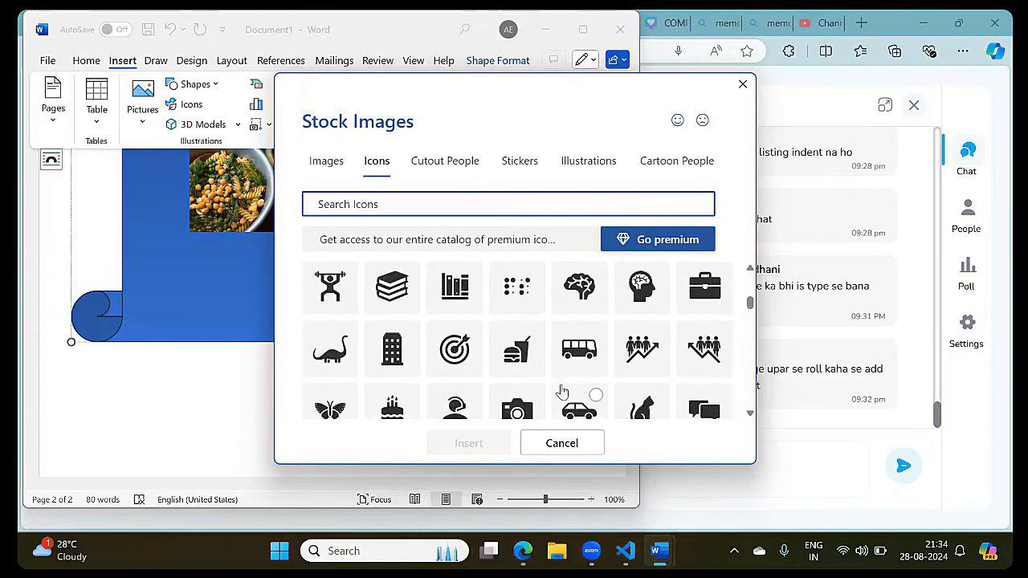
text(ve)
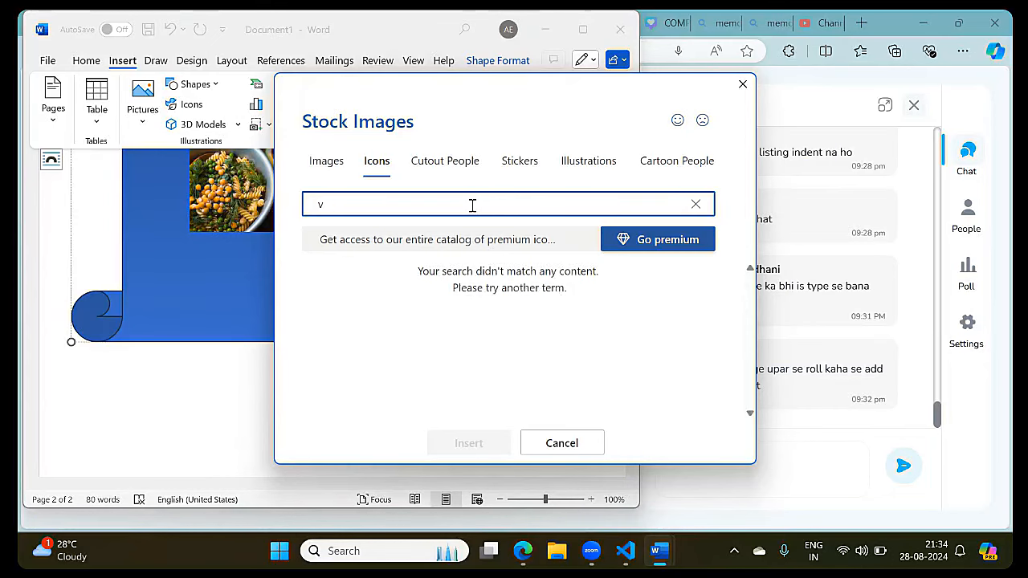
key(BackSpace)
text(place)
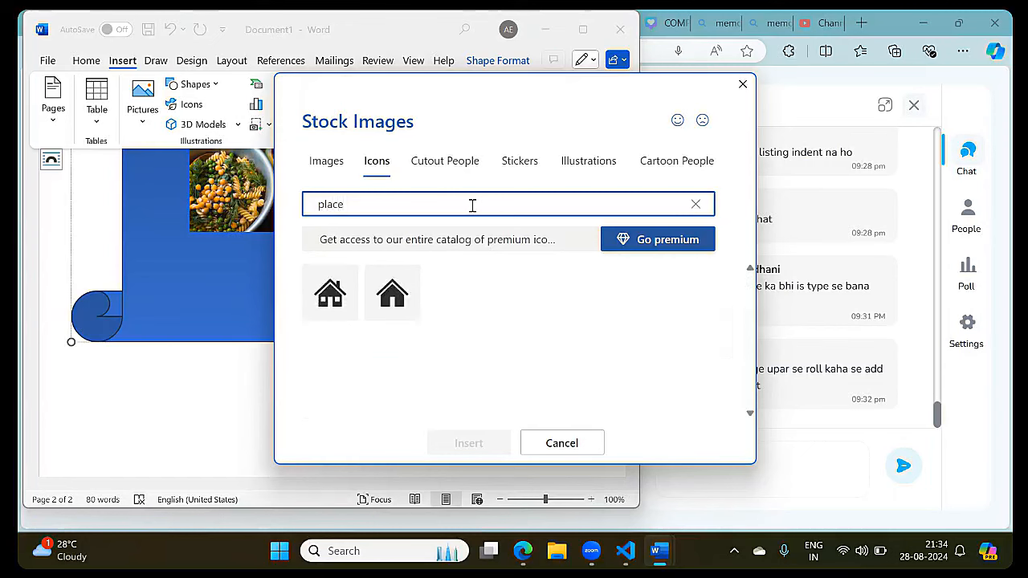
click(392, 298)
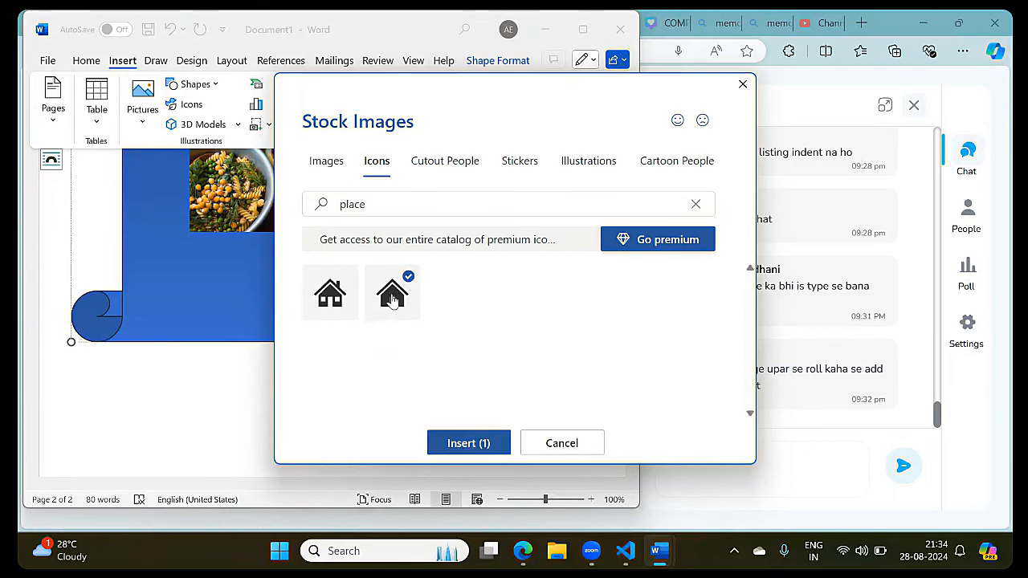
click(468, 444)
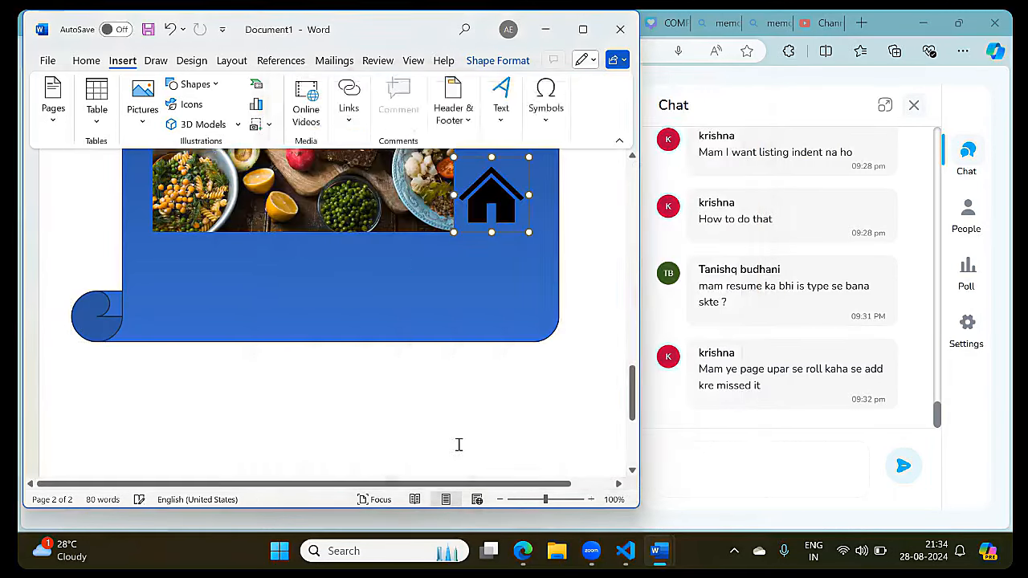
Move the house icon below the food photo and type 'In College Auditorium' beside it.
drag(496, 212, 337, 272)
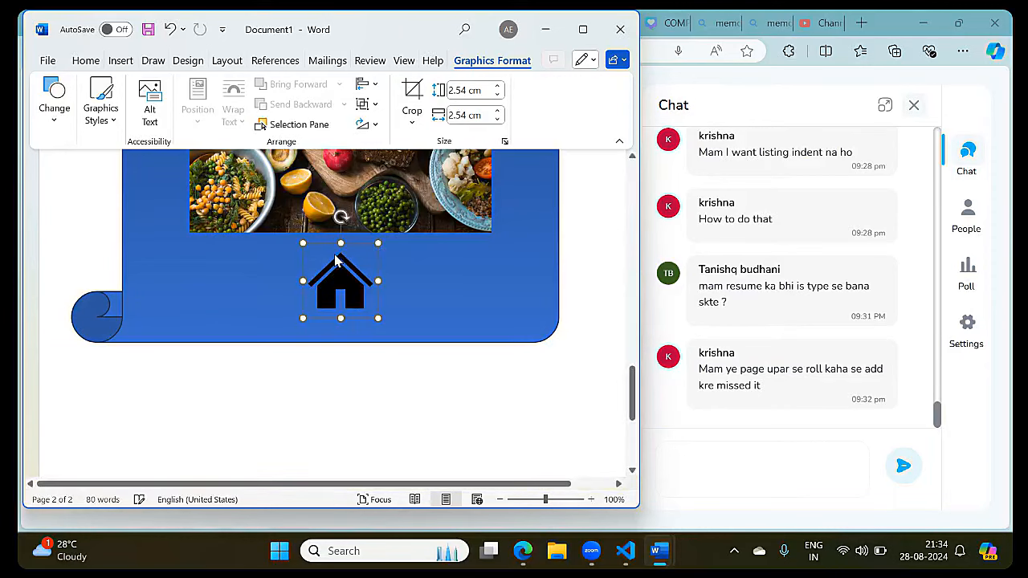
click(383, 272)
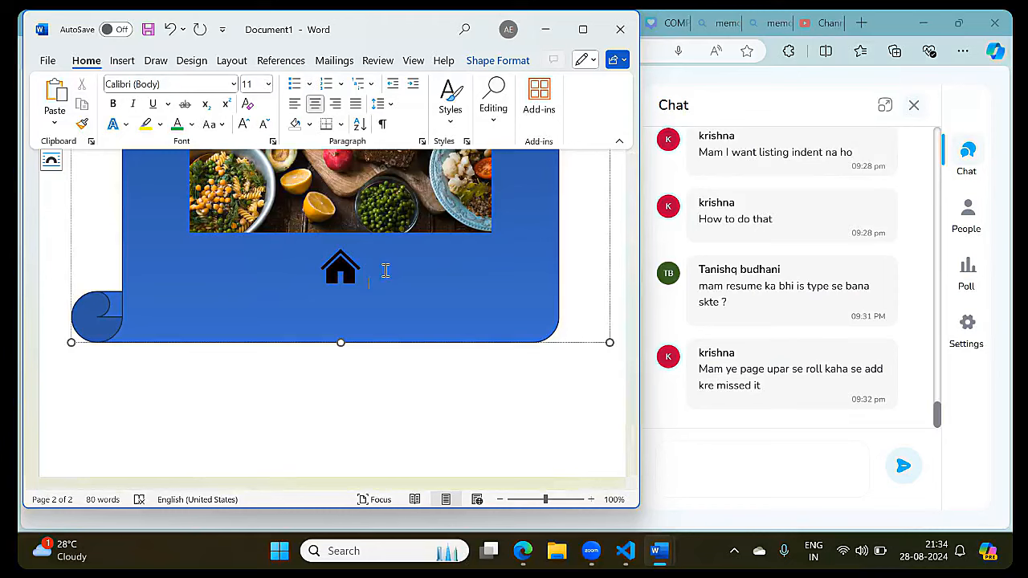
text(In)
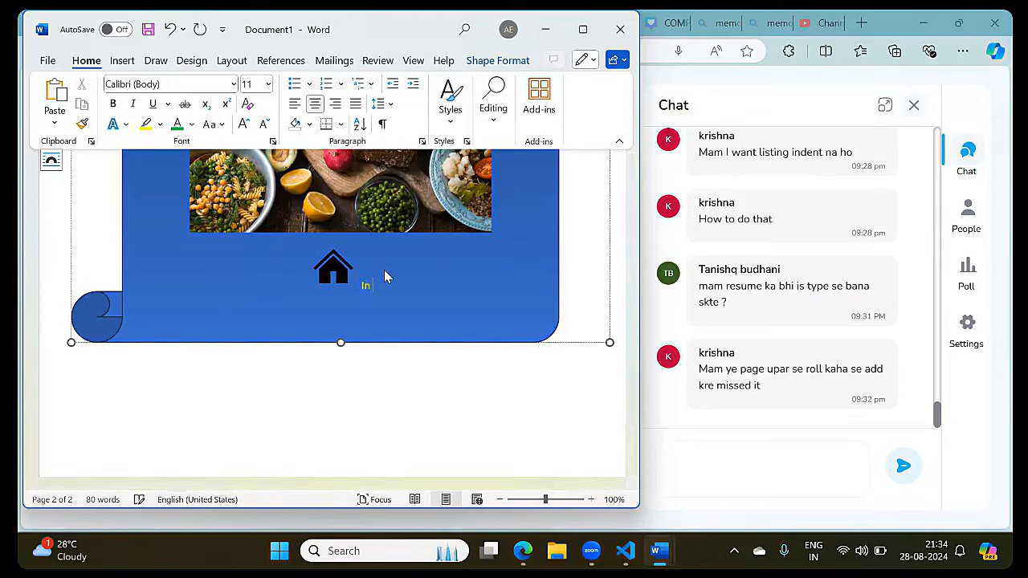
text( Colleg)
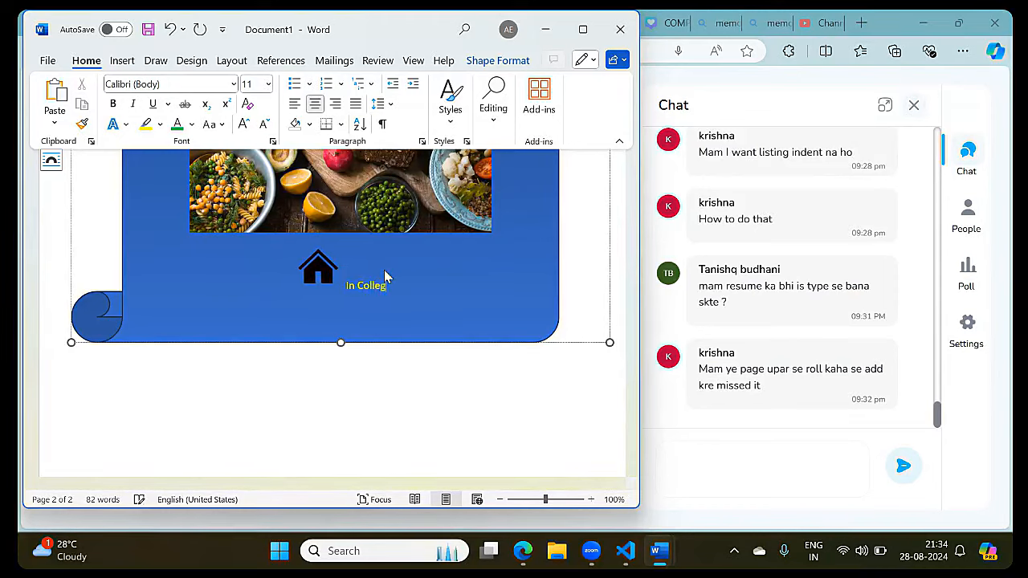
text(e Audit)
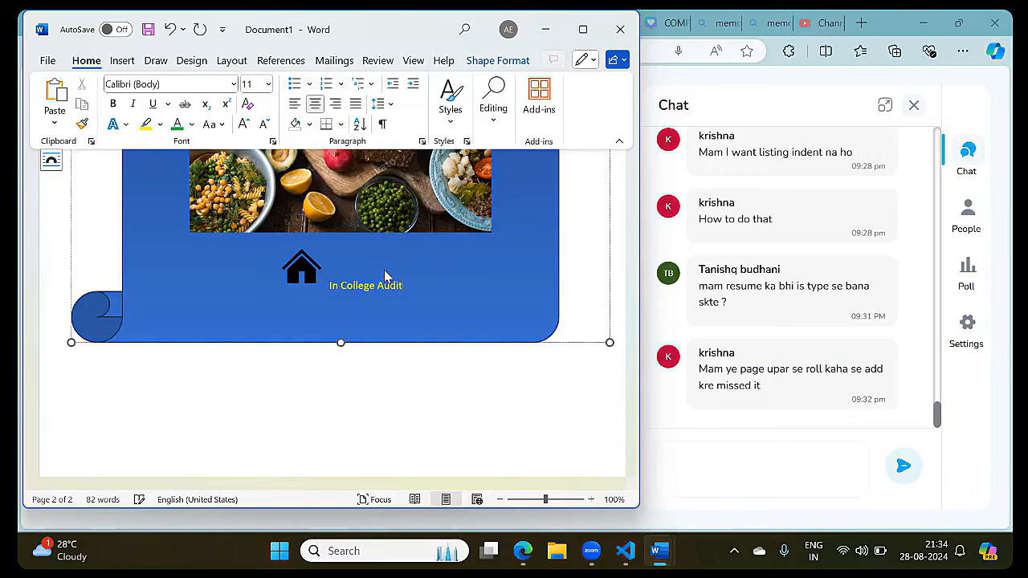
text(orium)
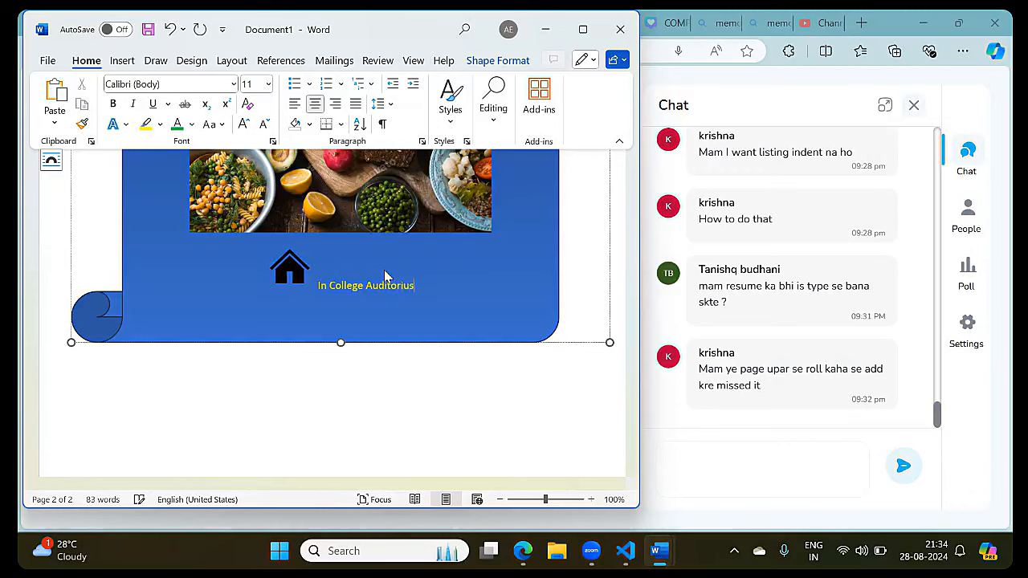
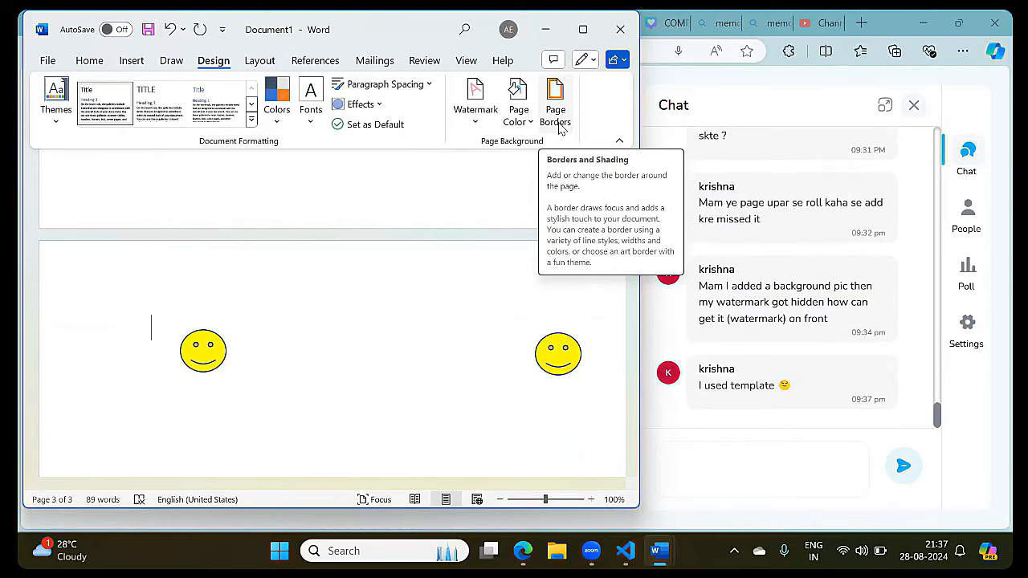
Apply a custom candy-corn art page border to this section only.
click(559, 128)
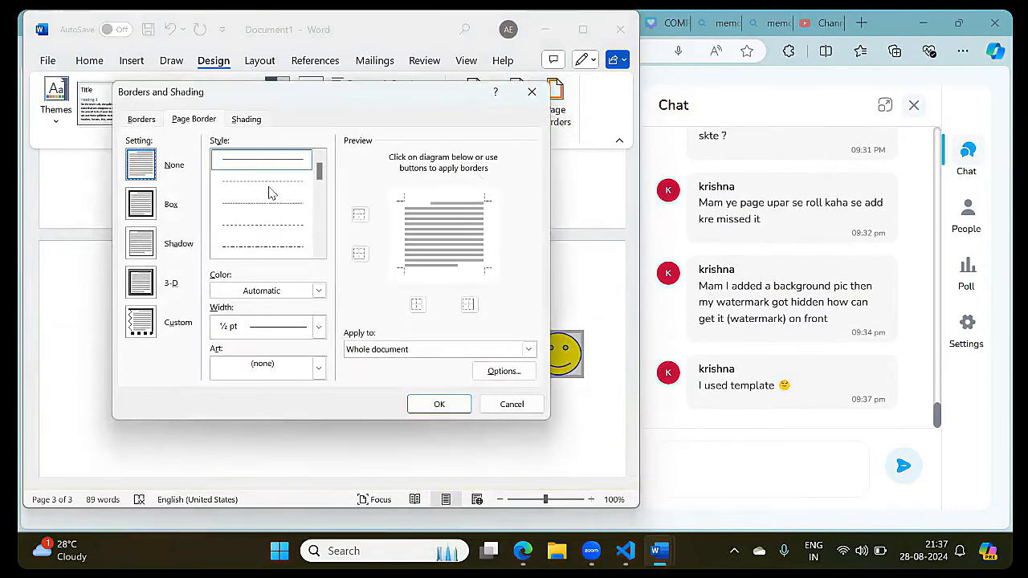
click(142, 322)
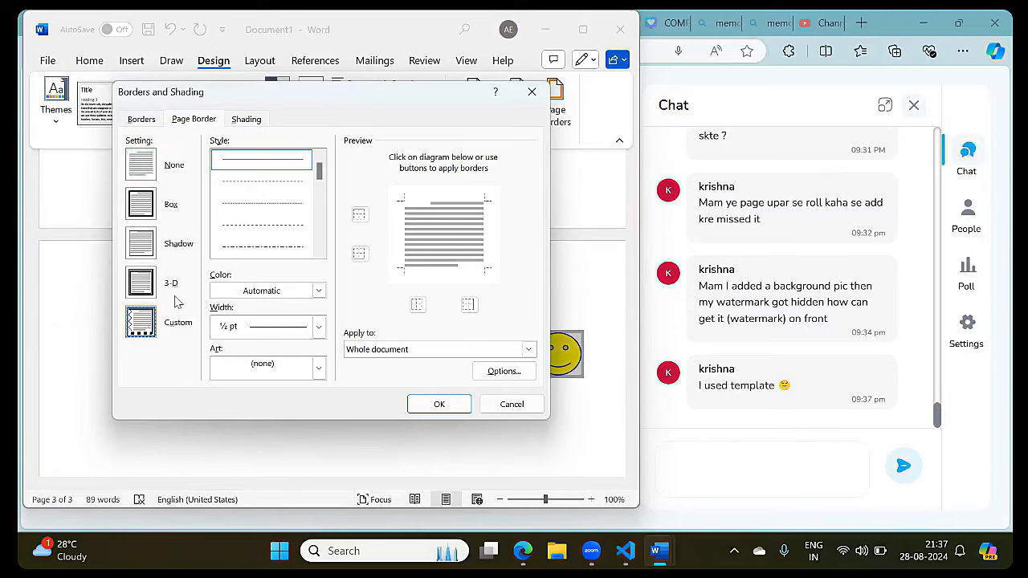
click(151, 281)
click(146, 325)
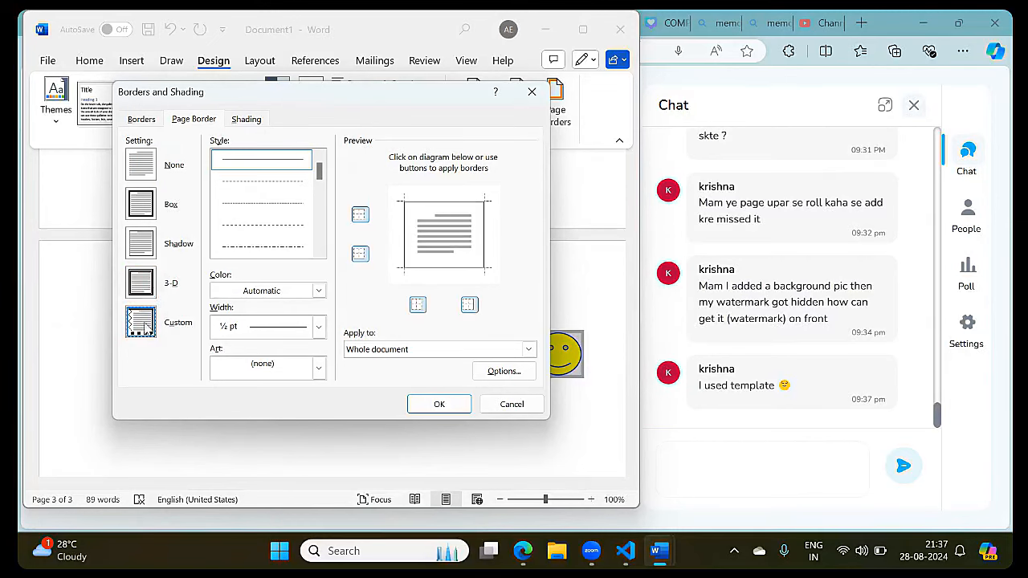
click(388, 351)
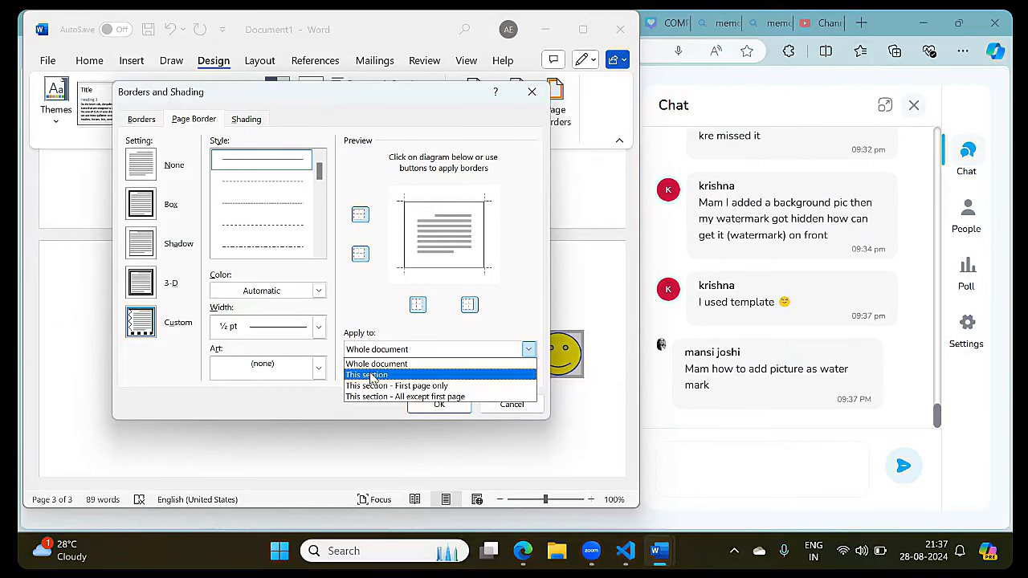
click(372, 375)
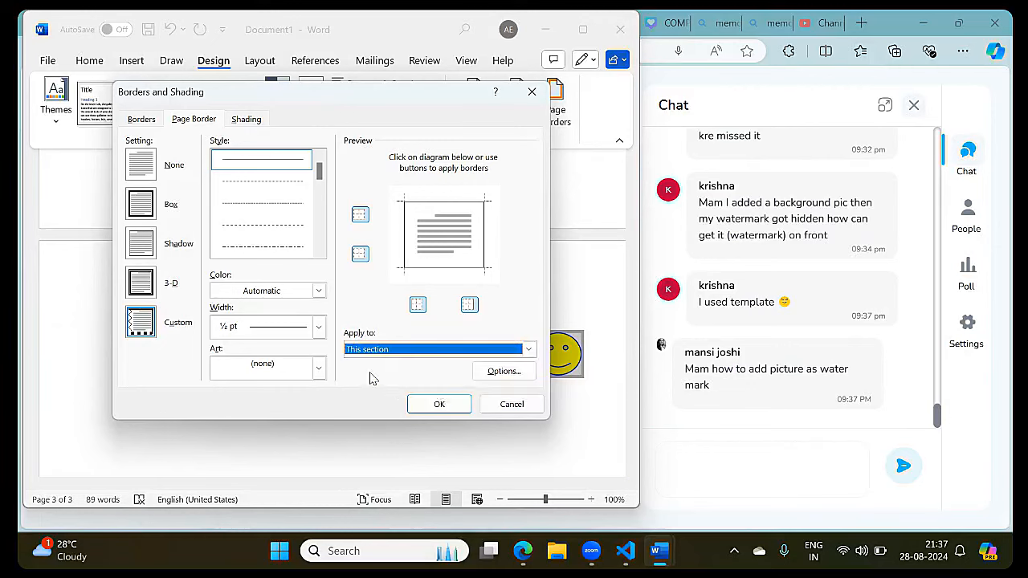
click(261, 366)
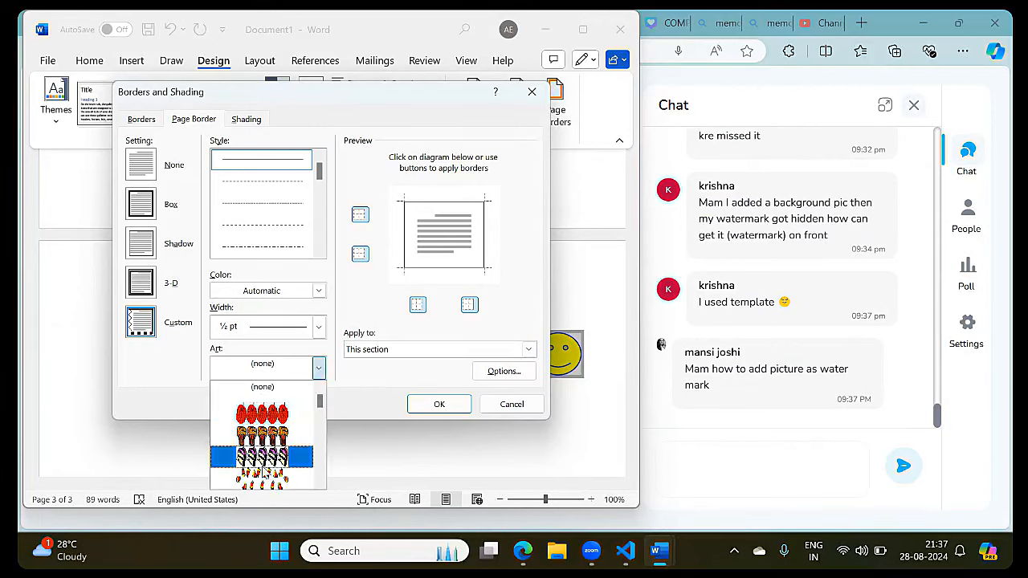
click(264, 480)
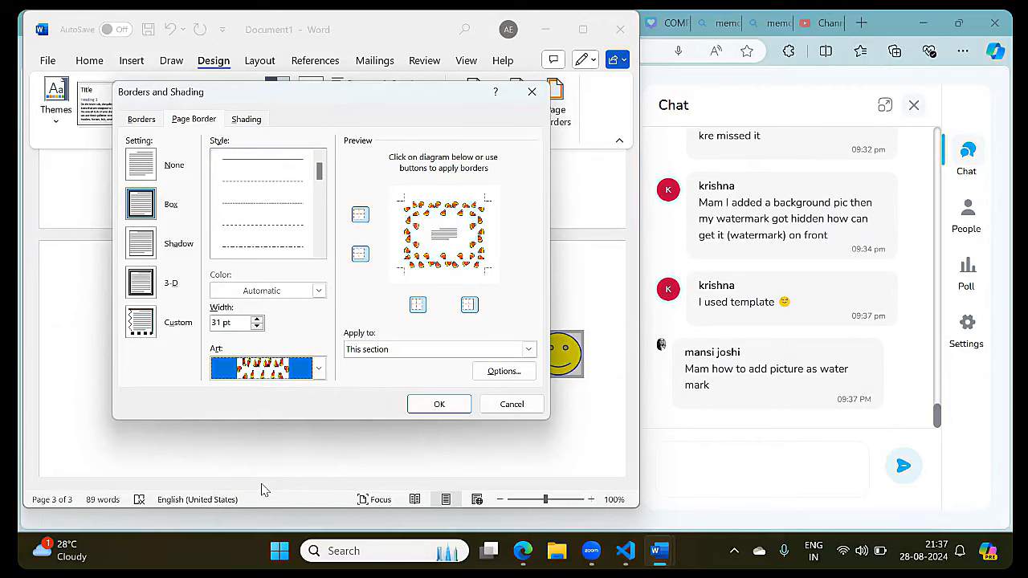
click(319, 369)
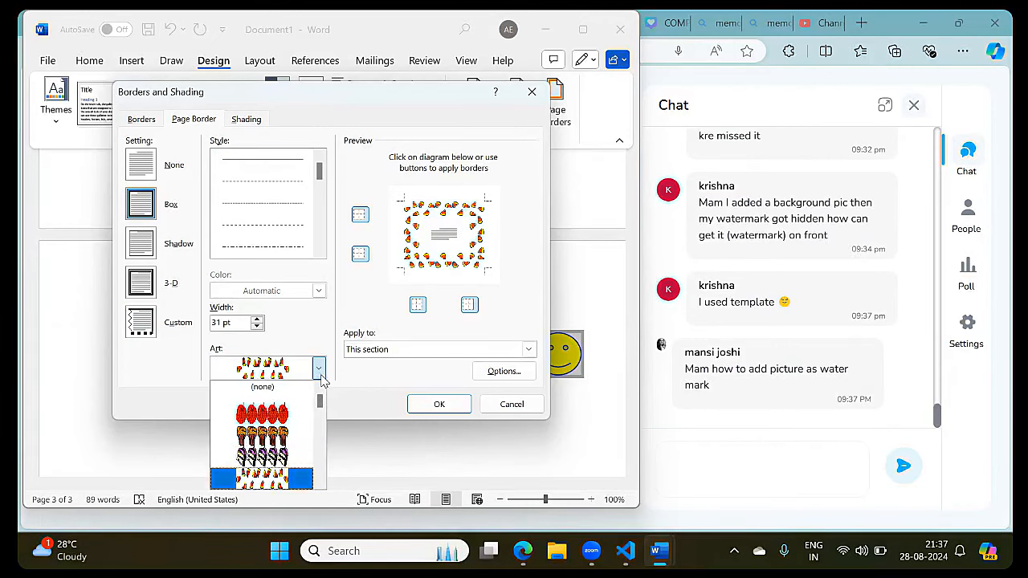
mouse_move(321, 401)
mouse_down()
mouse_move(321, 430)
mouse_move(318, 411)
mouse_up()
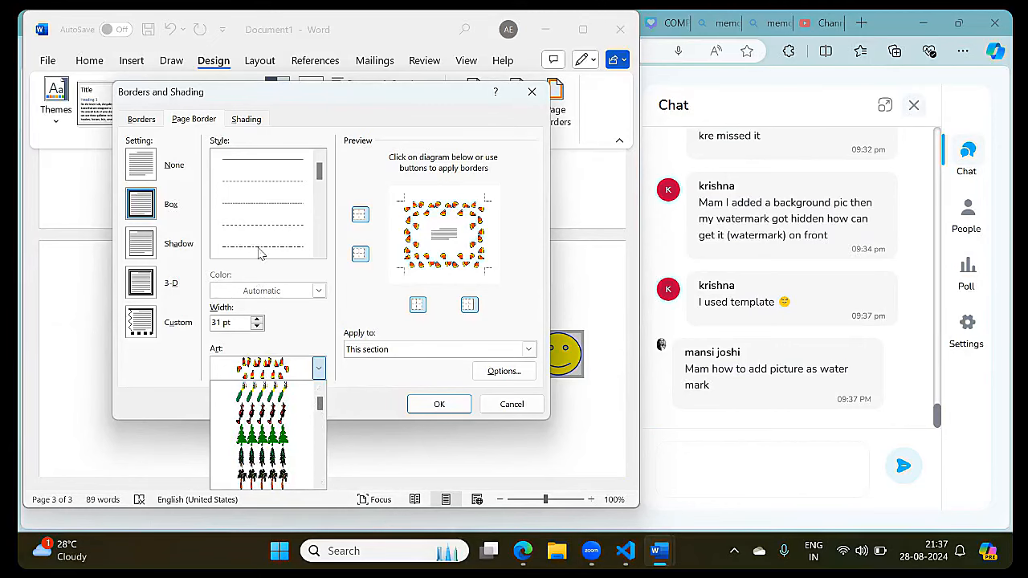
click(432, 404)
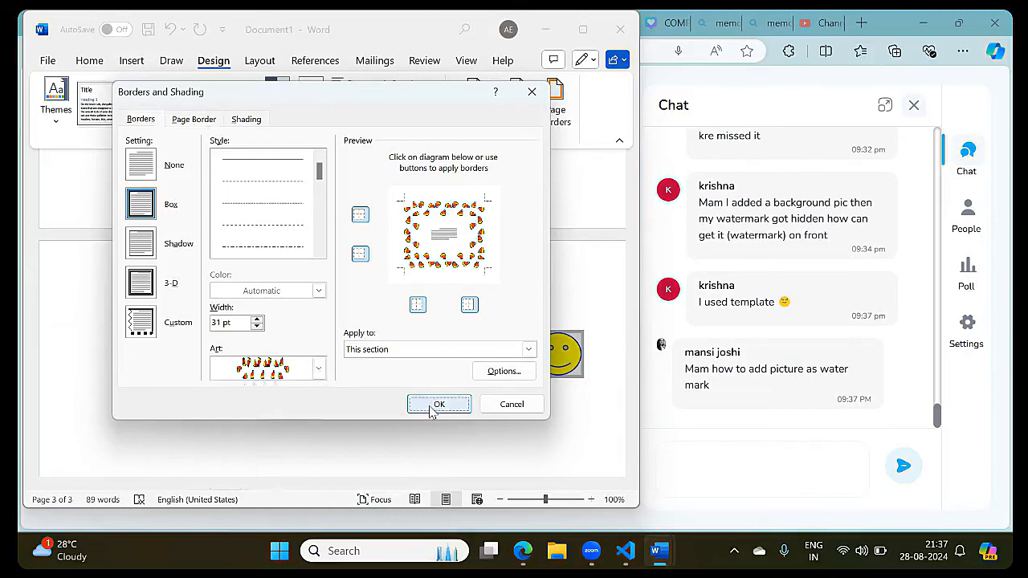
click(431, 405)
Move both smiley faces slightly up and to the left inside the border.
scroll(424, 413, down, 2)
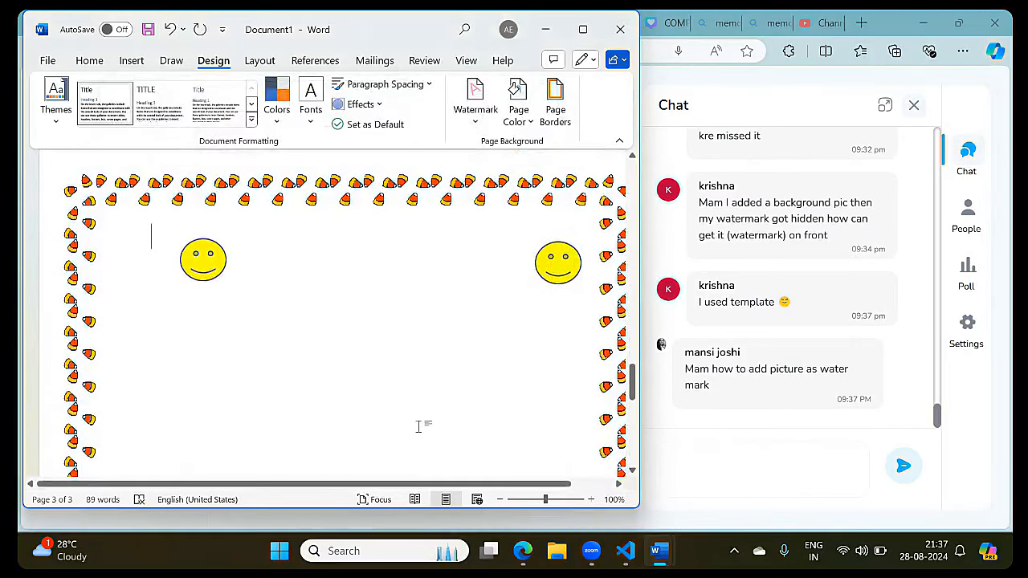
scroll(417, 427, down, 2)
scroll(417, 426, down, 1)
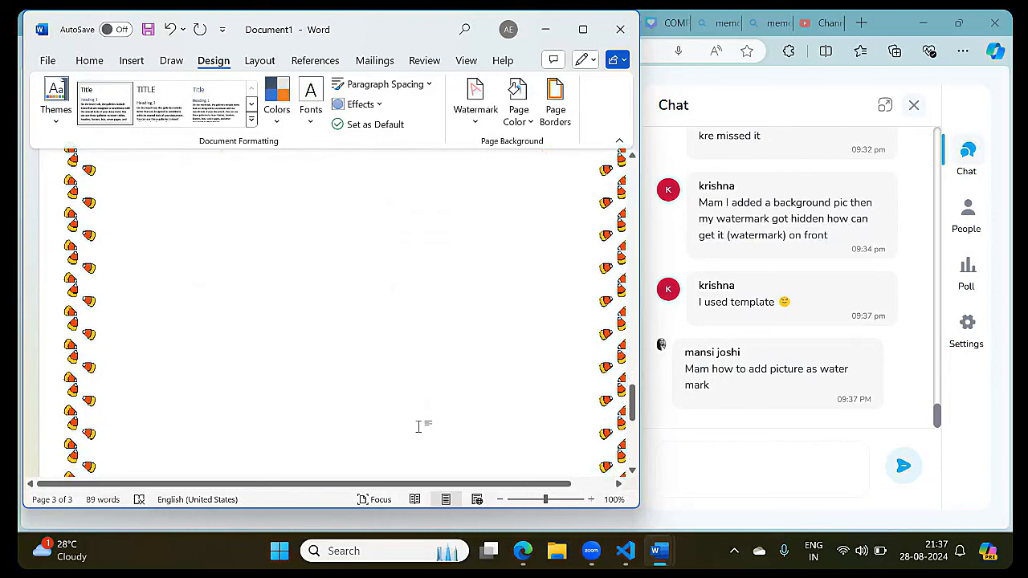
scroll(417, 427, up, 3)
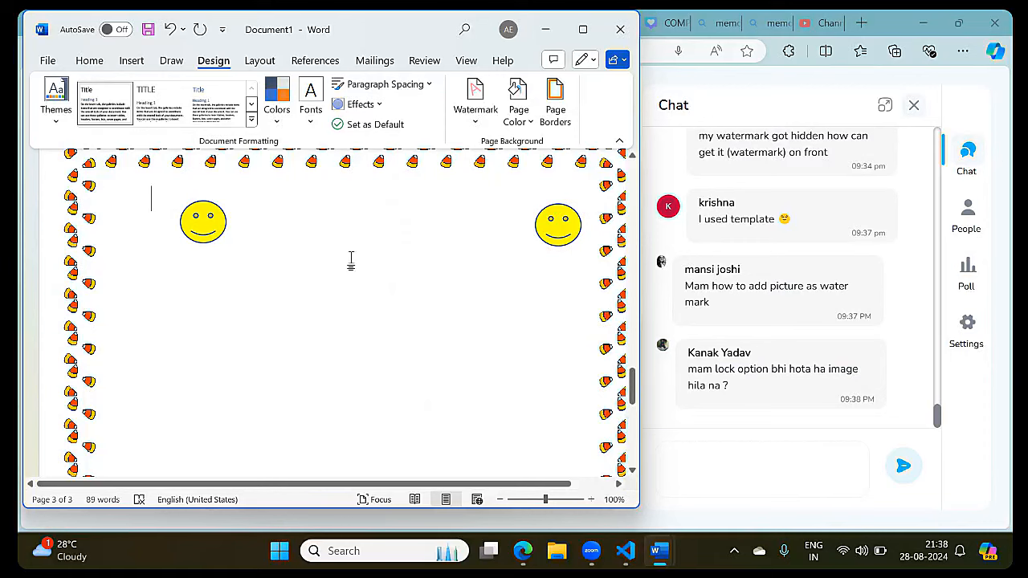
drag(209, 229, 162, 216)
drag(559, 225, 551, 218)
click(442, 335)
scroll(442, 335, up, 2)
scroll(442, 334, down, 3)
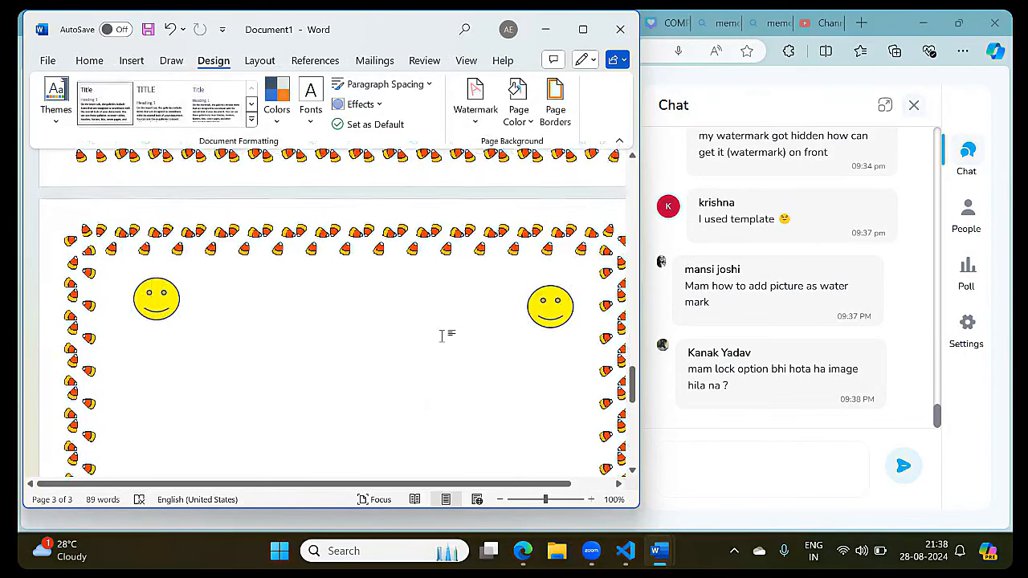
scroll(442, 335, down, 5)
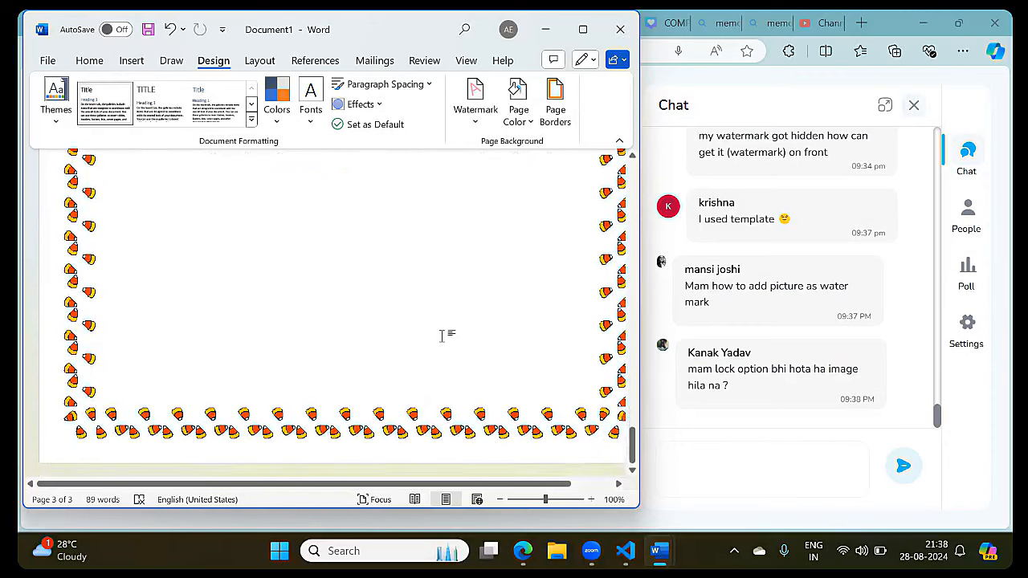
scroll(442, 335, up, 1)
scroll(443, 335, up, 4)
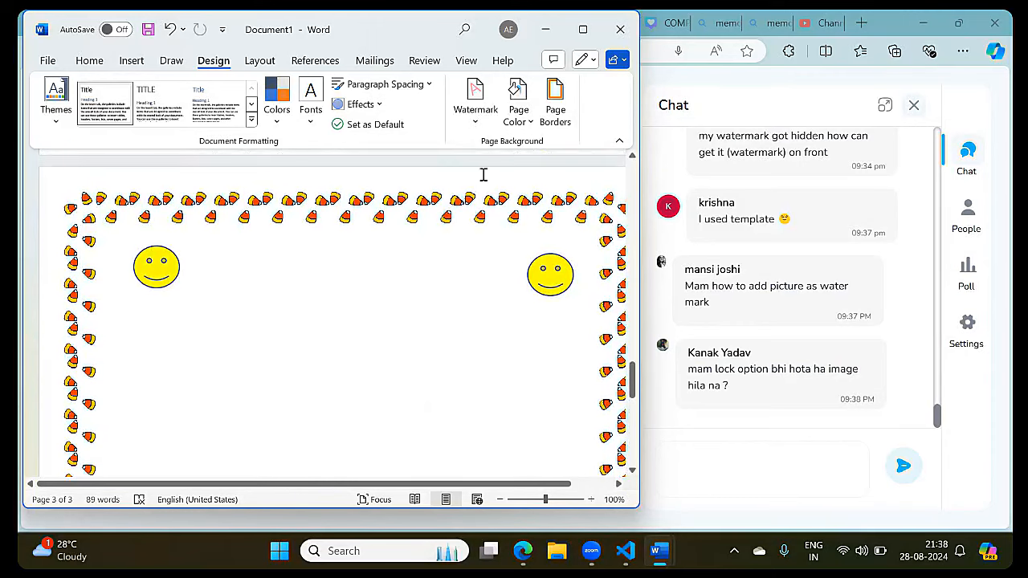
click(529, 122)
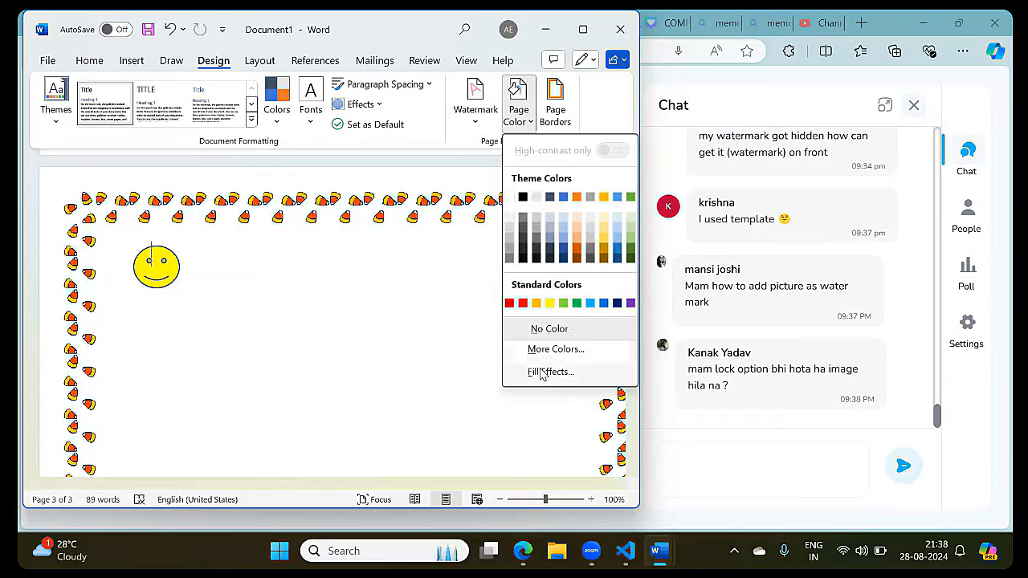
click(542, 372)
click(229, 323)
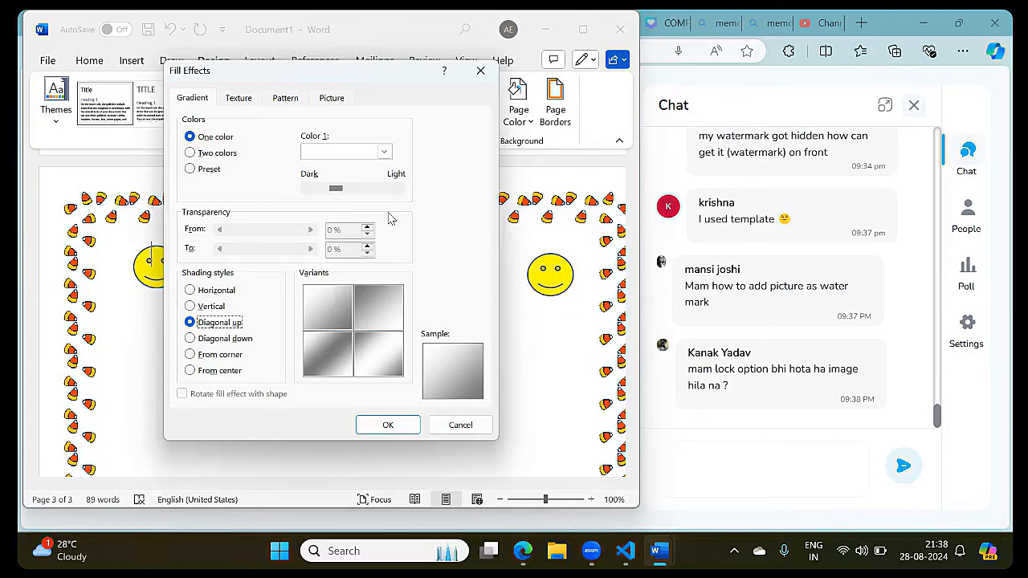
click(351, 152)
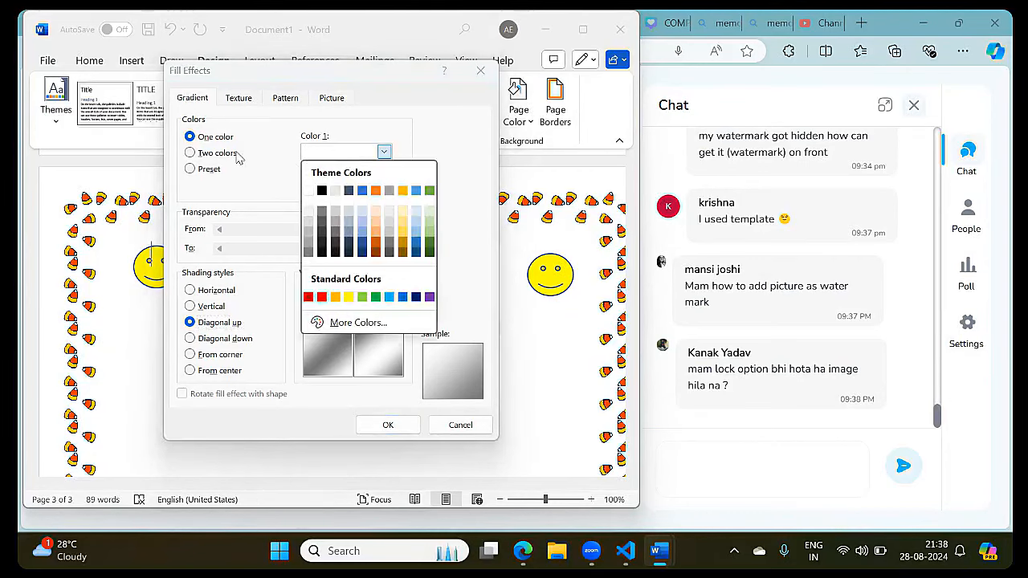
click(238, 159)
click(222, 156)
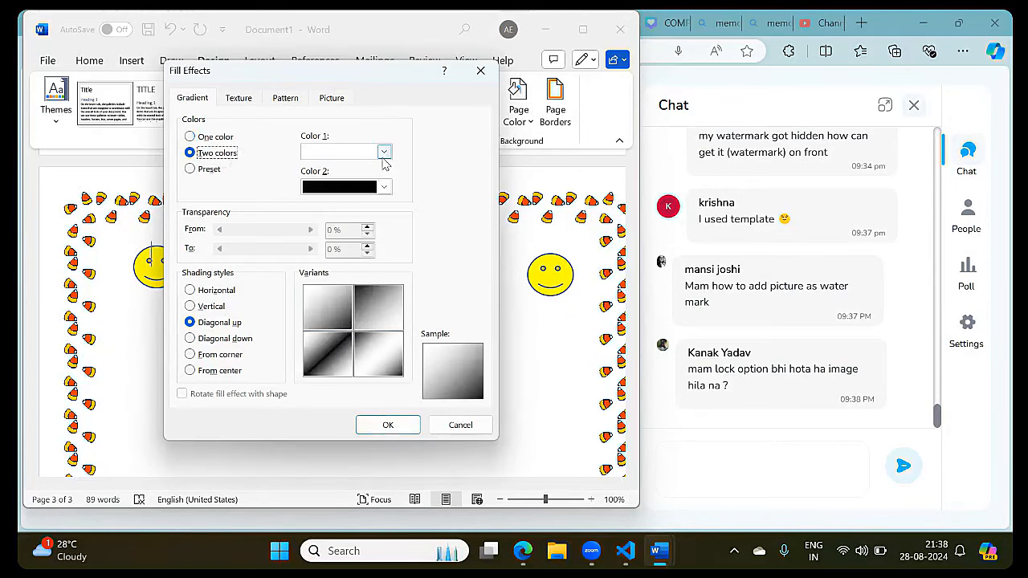
click(384, 155)
click(353, 297)
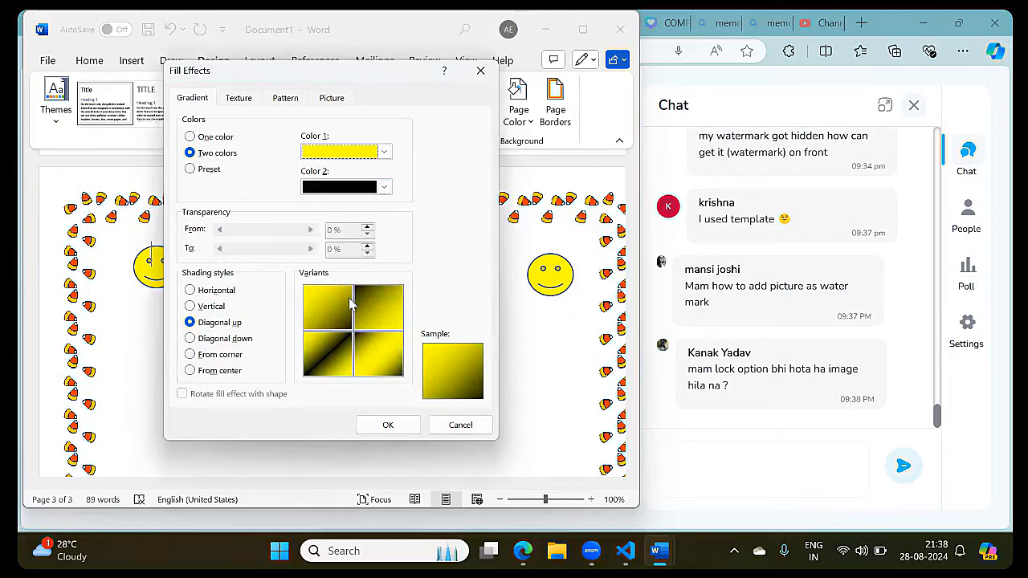
click(384, 187)
click(391, 330)
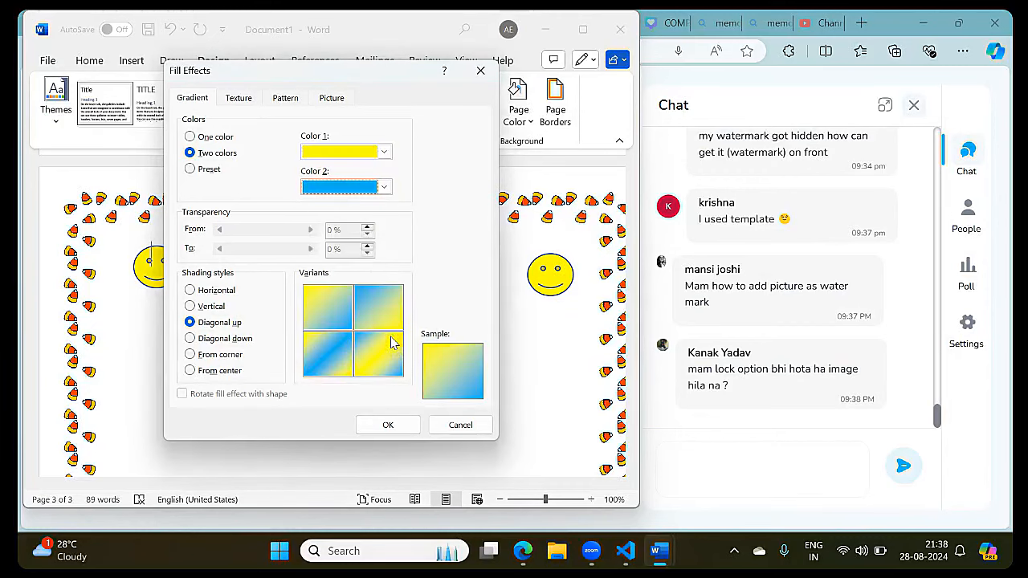
click(244, 355)
click(243, 340)
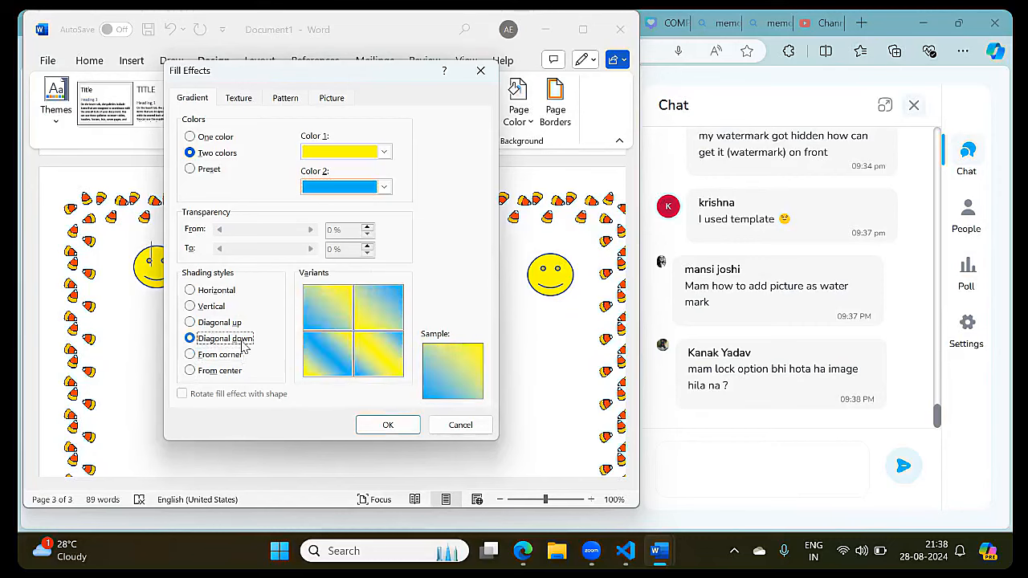
click(228, 322)
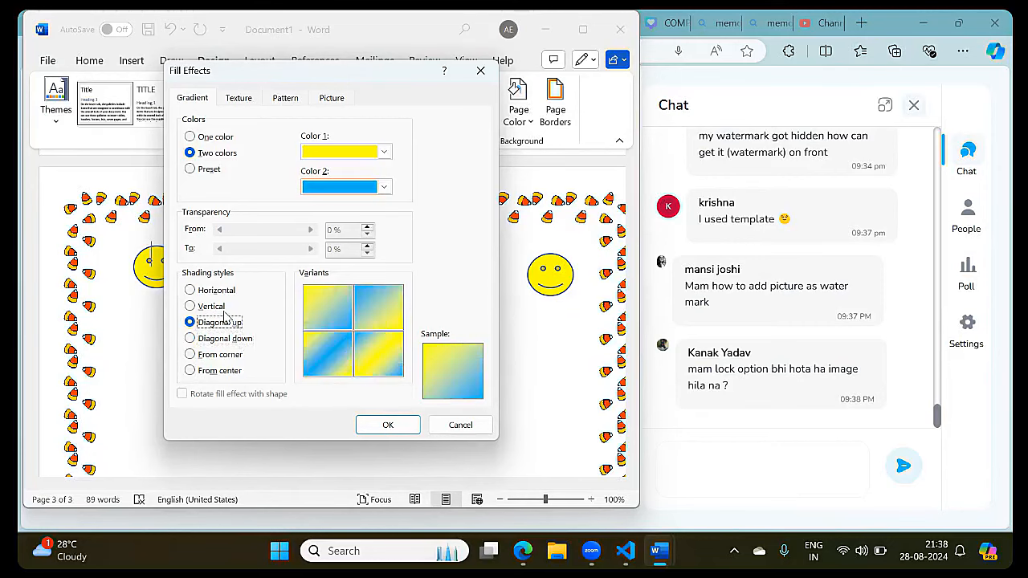
click(225, 306)
click(228, 290)
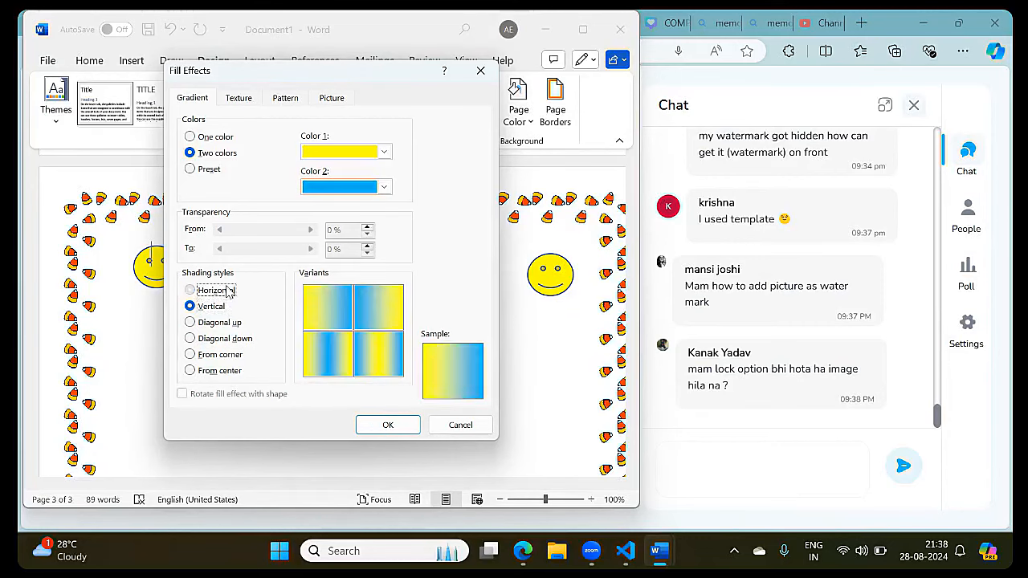
click(226, 338)
click(220, 372)
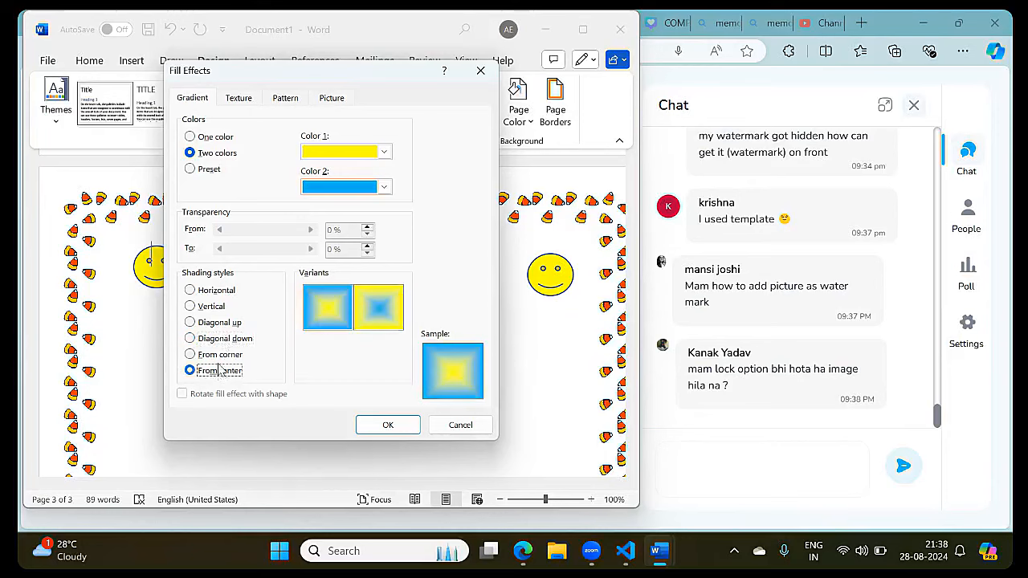
click(220, 356)
click(225, 339)
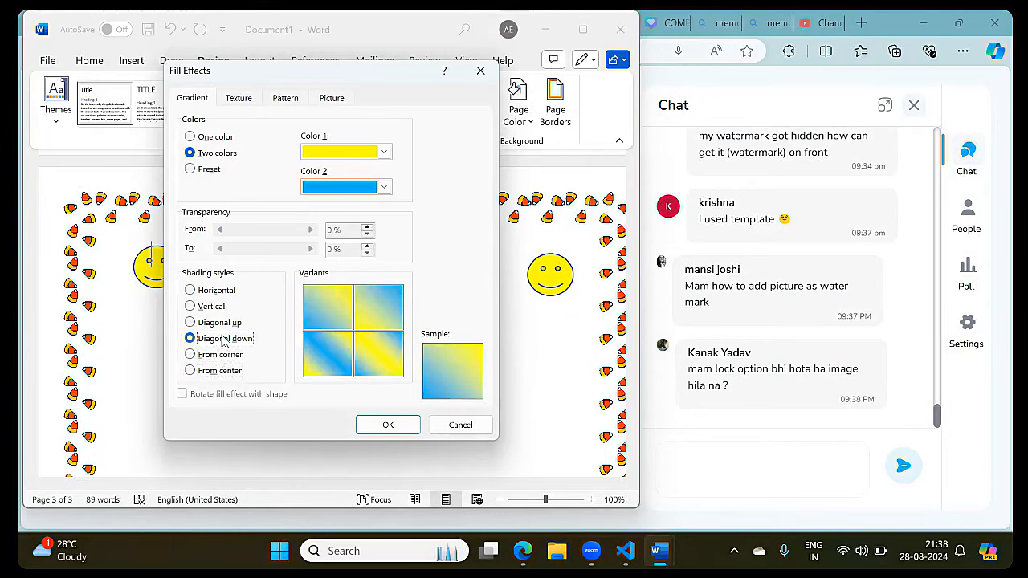
double_click(344, 367)
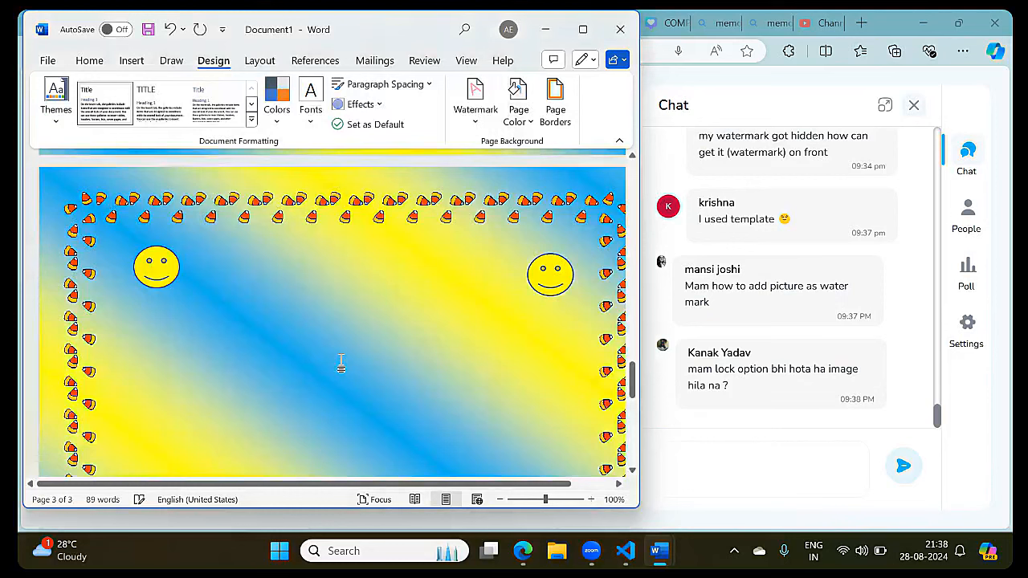
scroll(341, 364, down, 3)
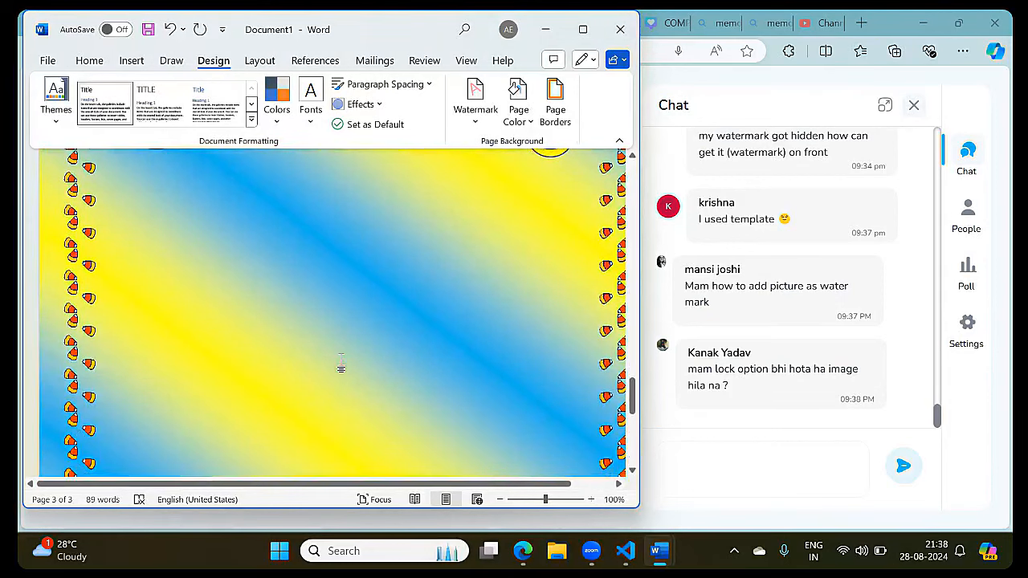
scroll(340, 364, up, 3)
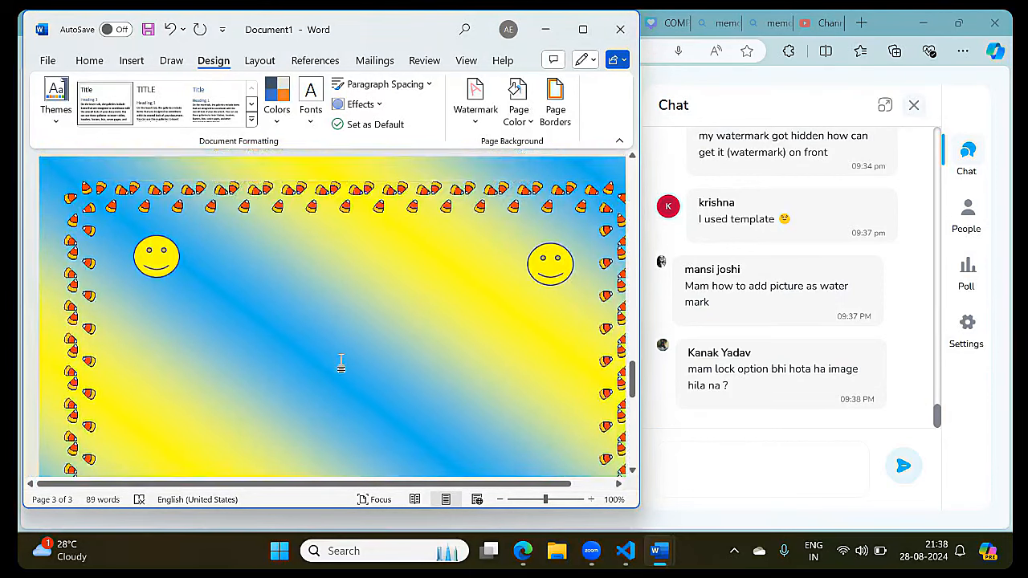
click(536, 499)
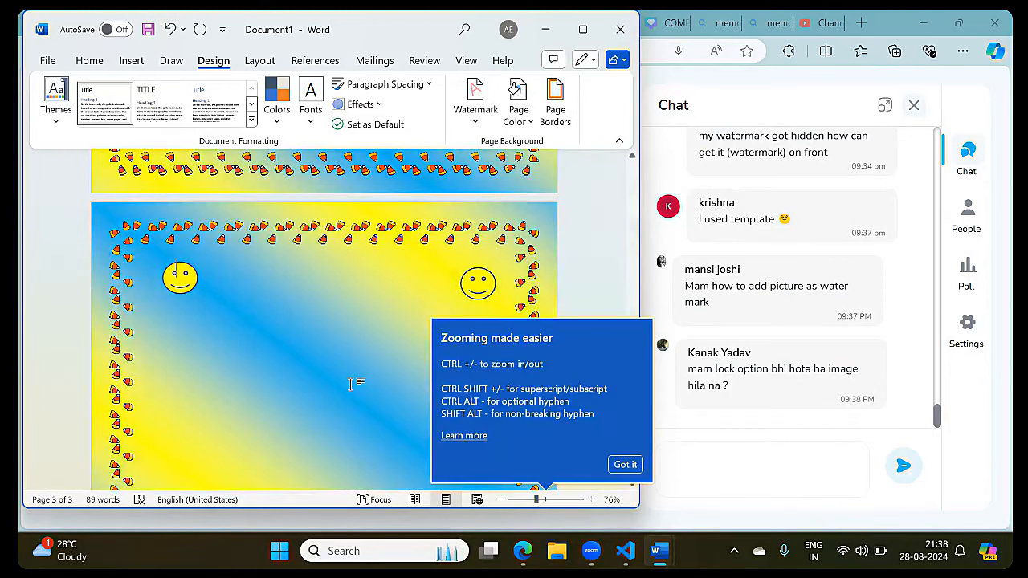
click(350, 384)
scroll(350, 385, down, 3)
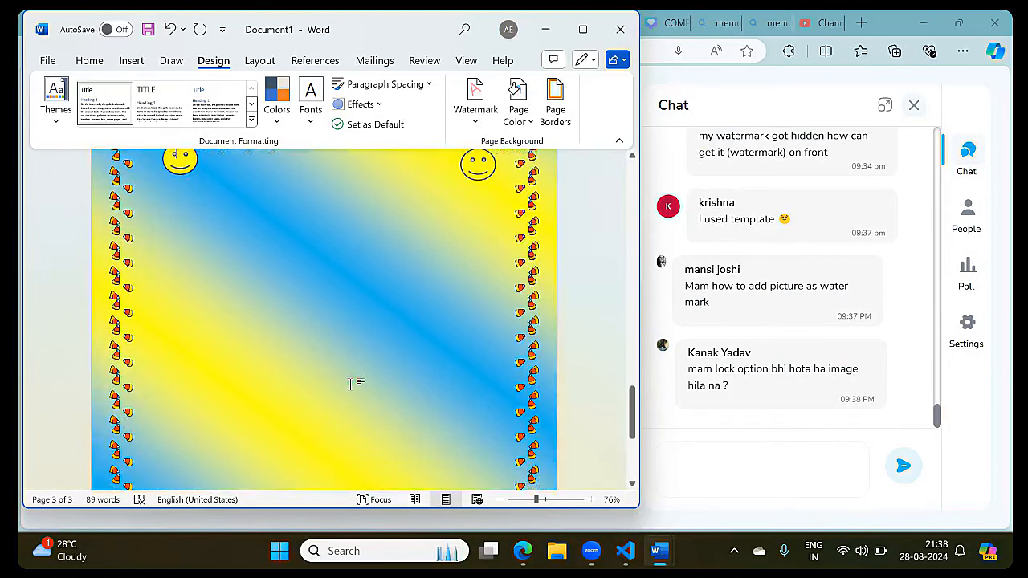
scroll(350, 385, up, 2)
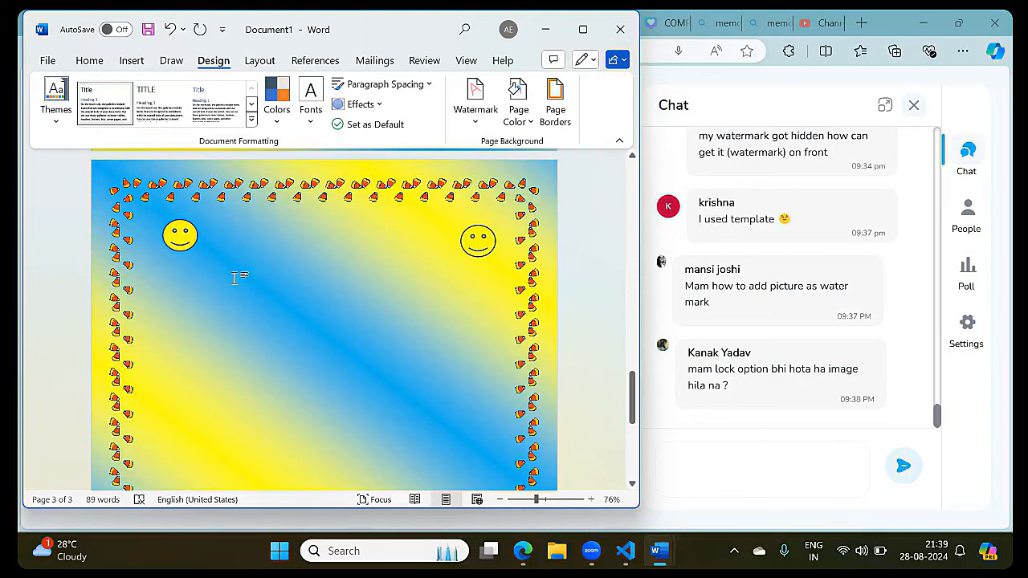
Choose the Network image from a file for a custom picture watermark.
click(477, 122)
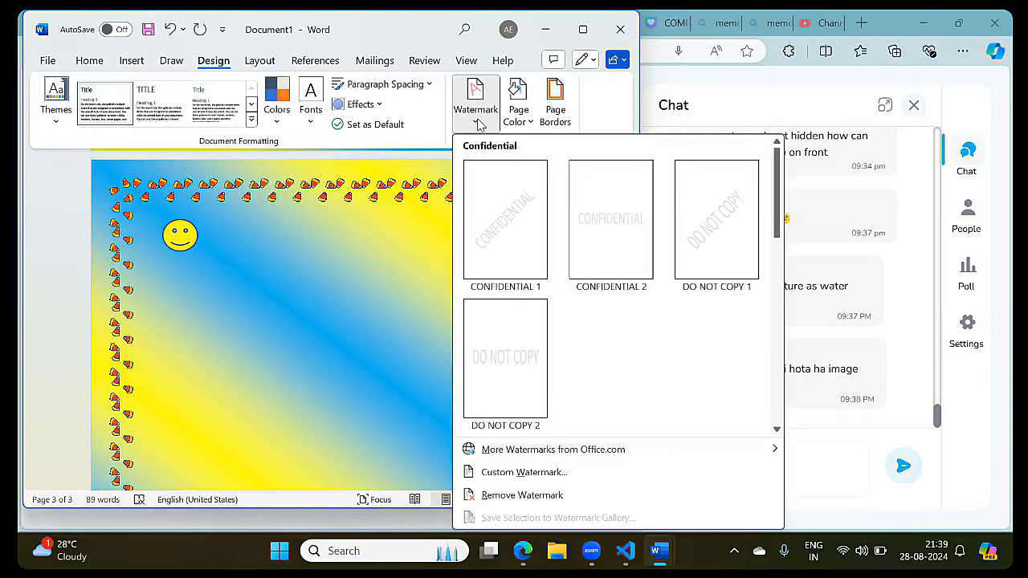
click(524, 472)
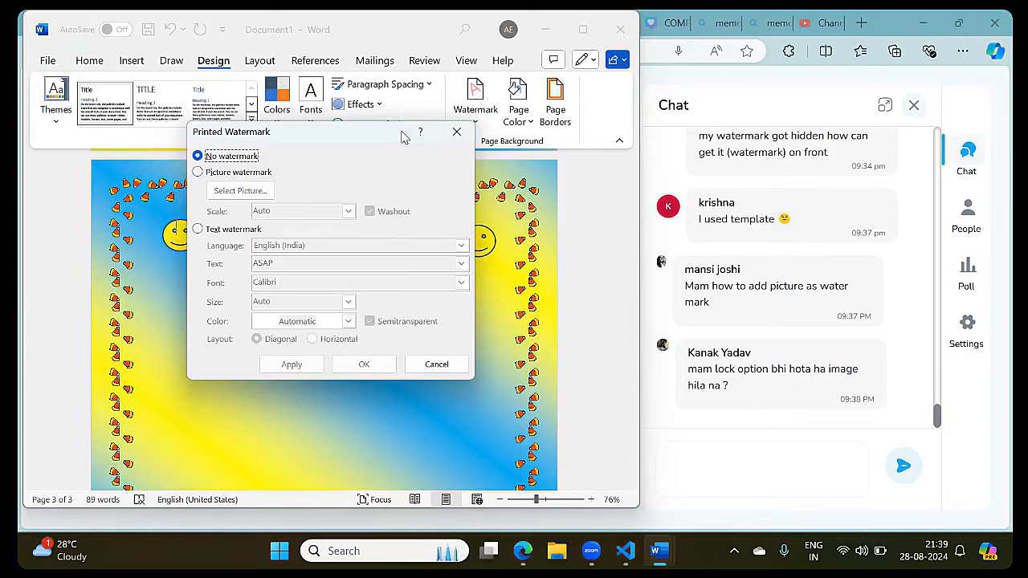
click(233, 230)
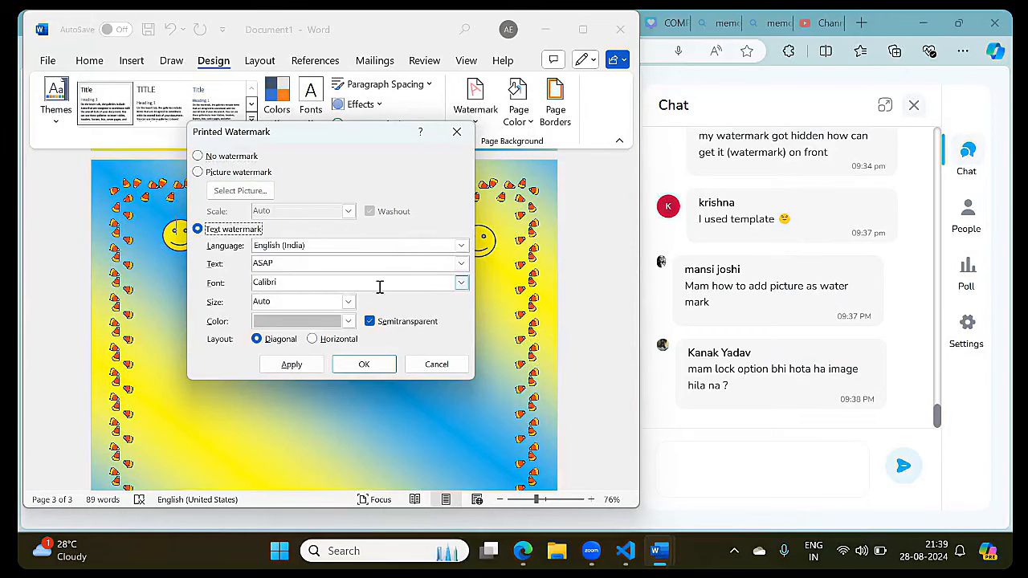
click(256, 174)
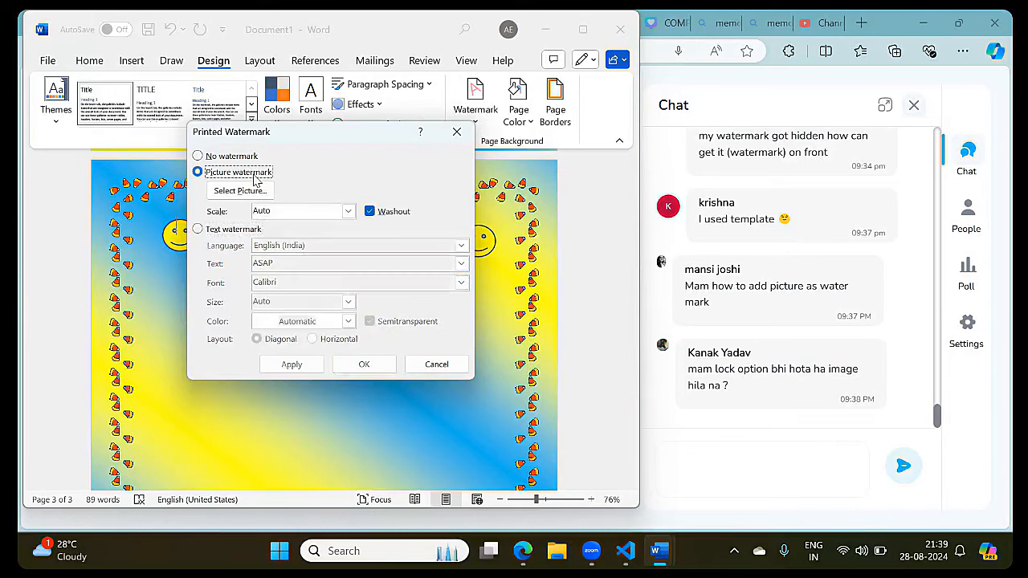
click(241, 191)
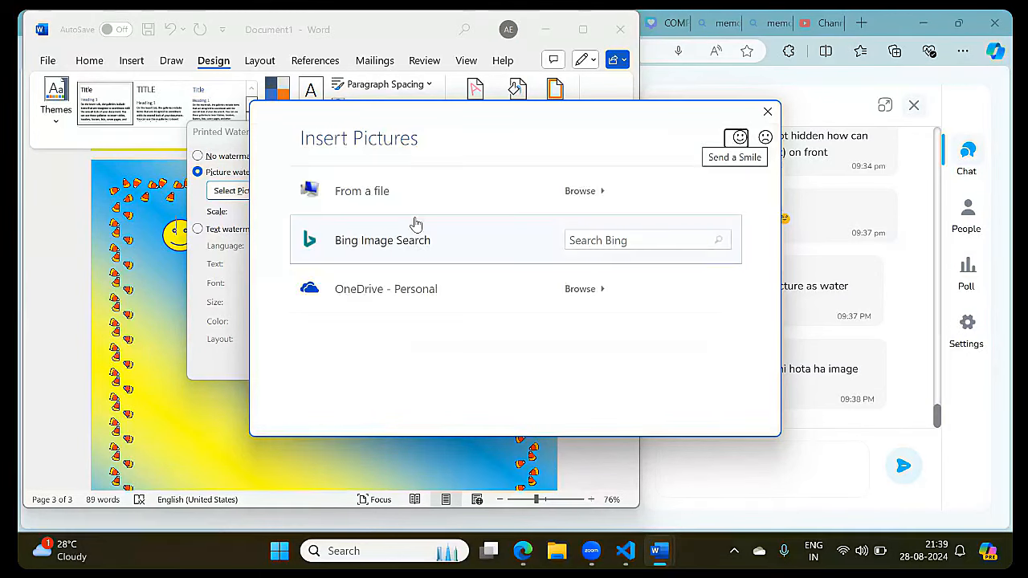
click(587, 195)
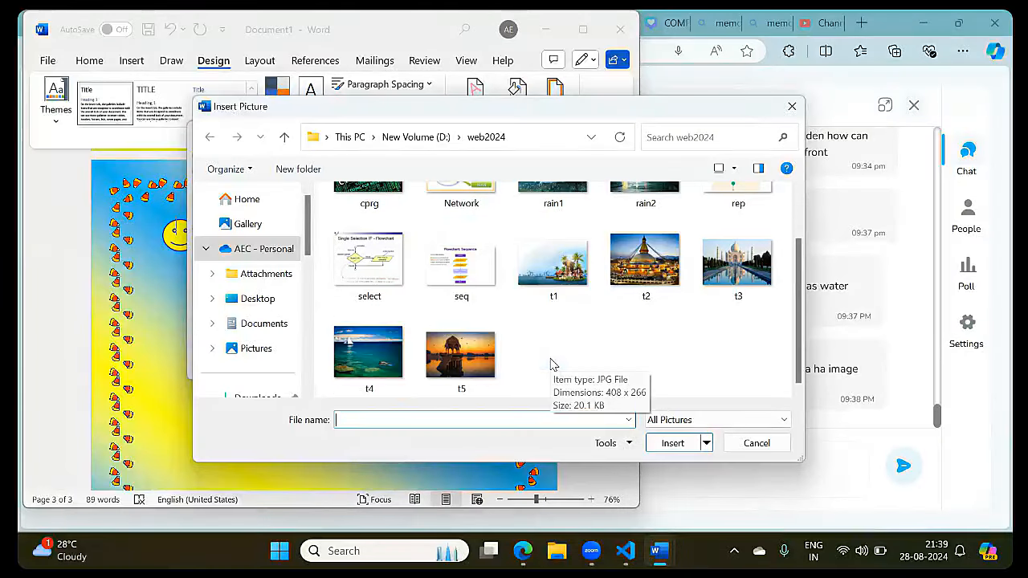
scroll(551, 363, up, 1)
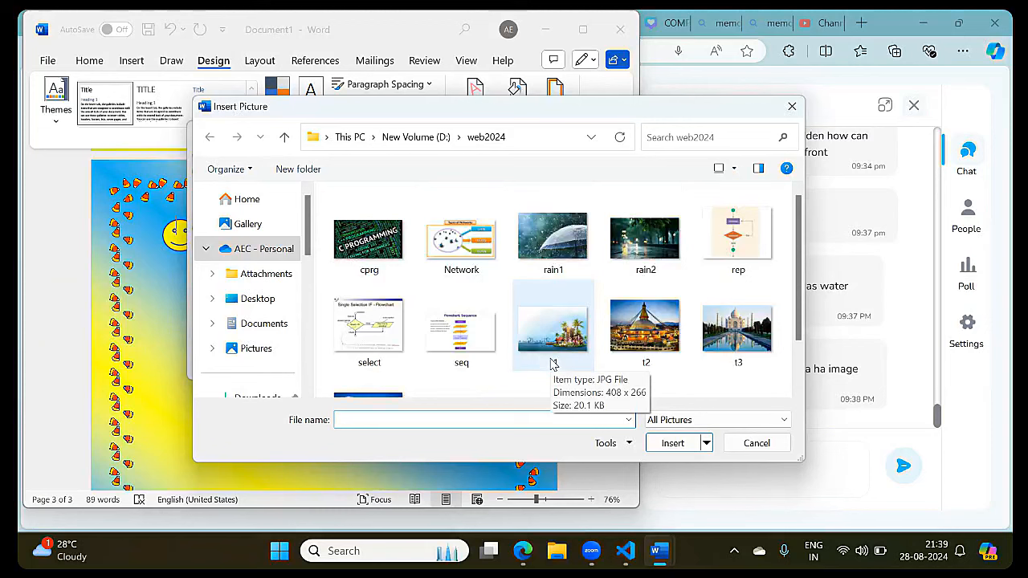
click(479, 264)
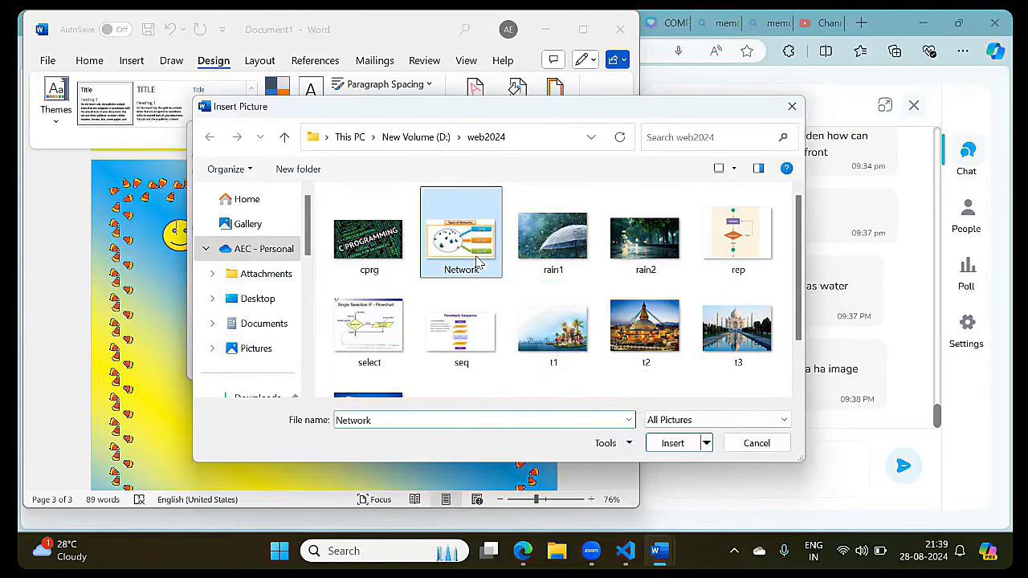
click(668, 444)
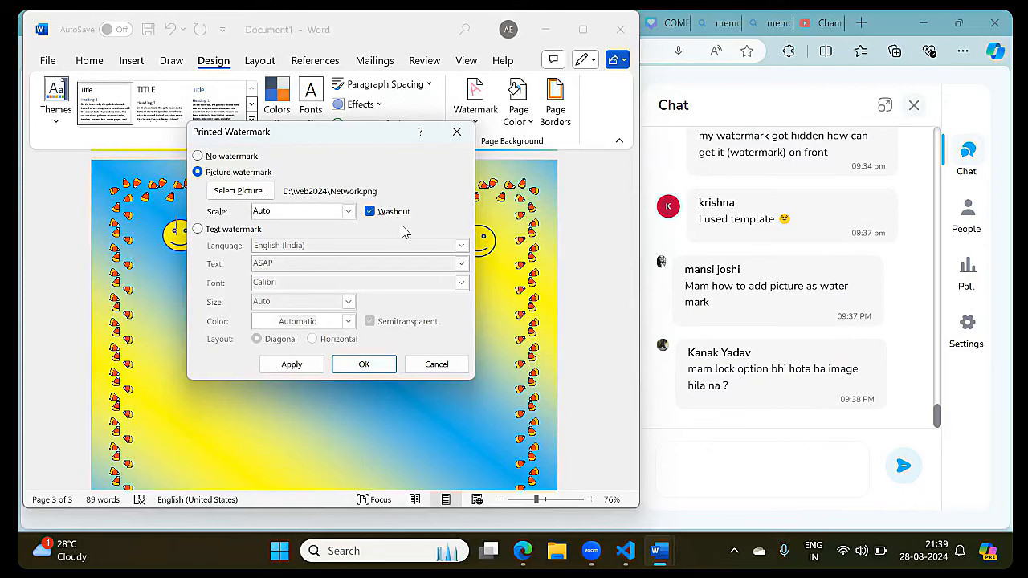
Apply the washed-out Network watermark to the page and close the dialog.
click(292, 365)
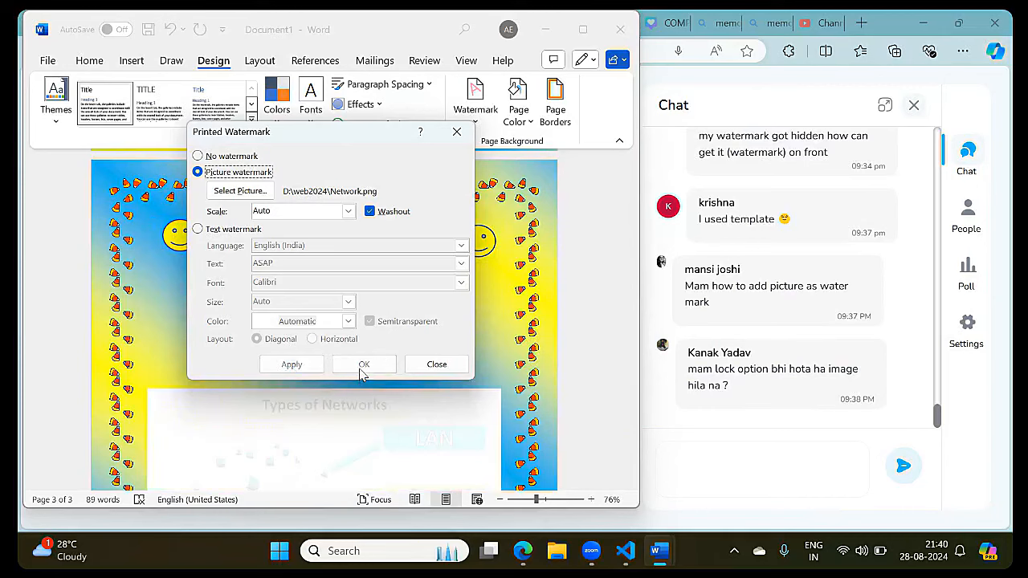
click(434, 364)
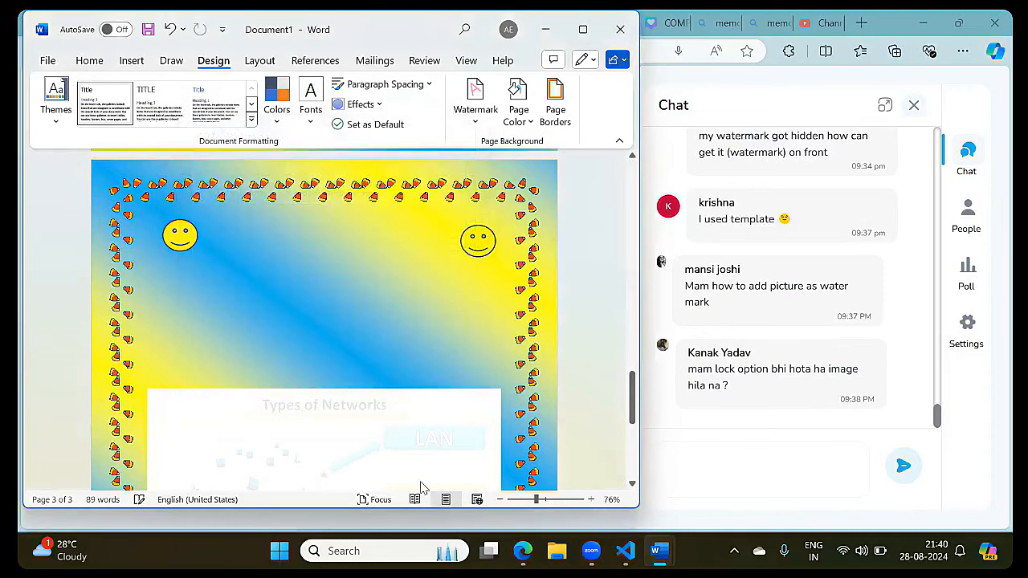
scroll(422, 487, down, 5)
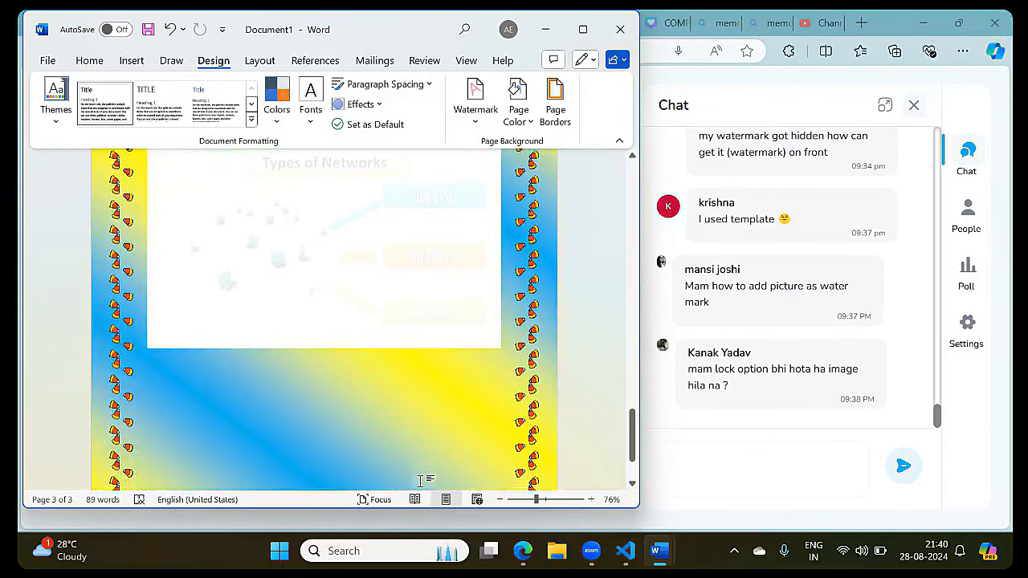
scroll(399, 361, up, 3)
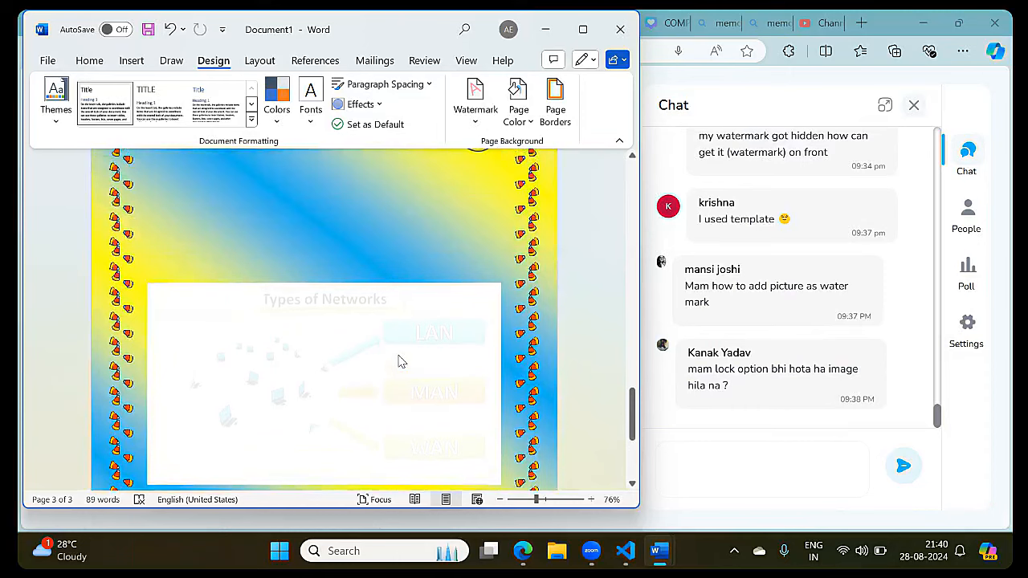
scroll(362, 360, up, 1)
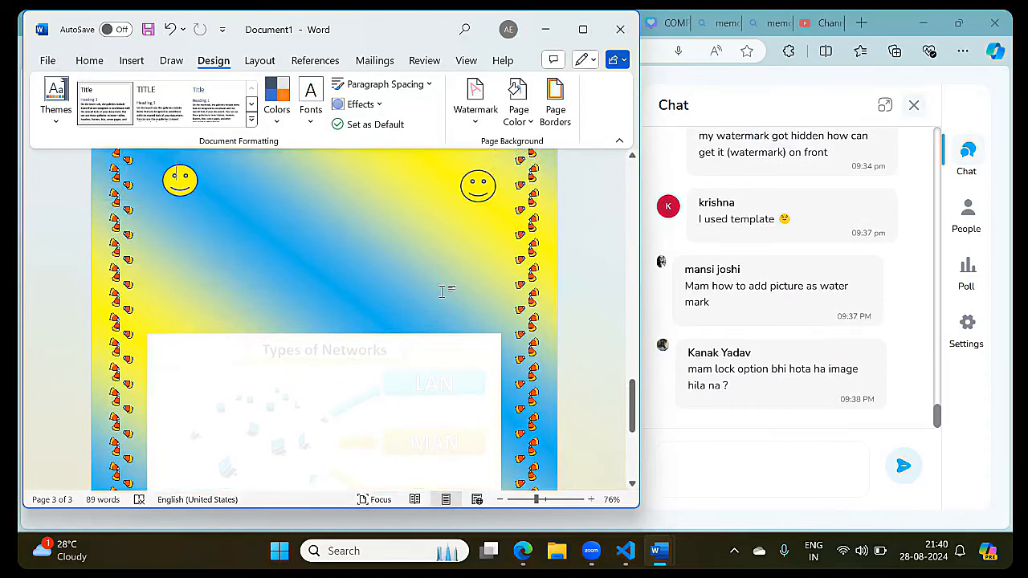
scroll(443, 292, up, 1)
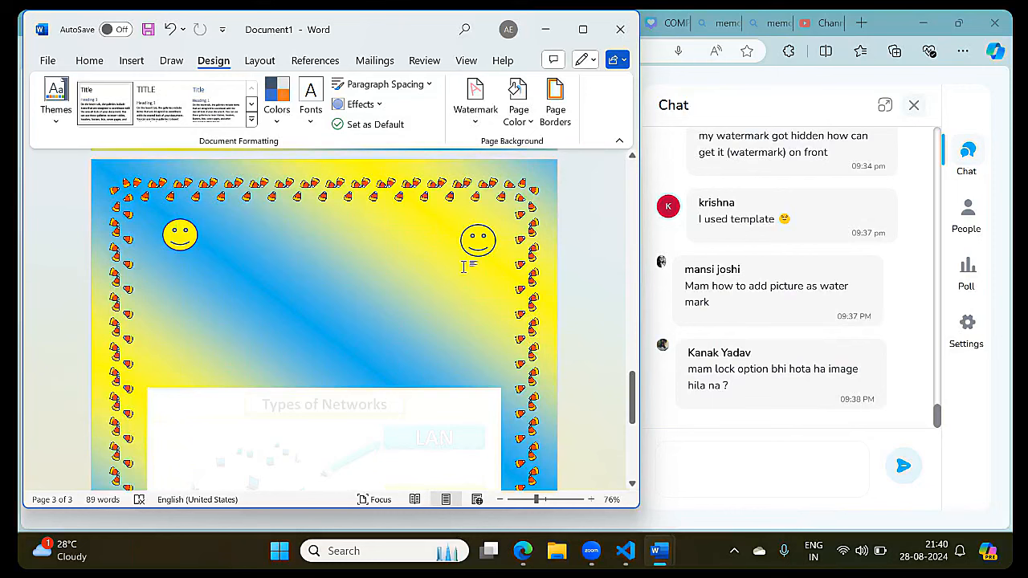
Open Question Bank Programs from Recent files and scroll through its Python Q&A pages.
click(49, 68)
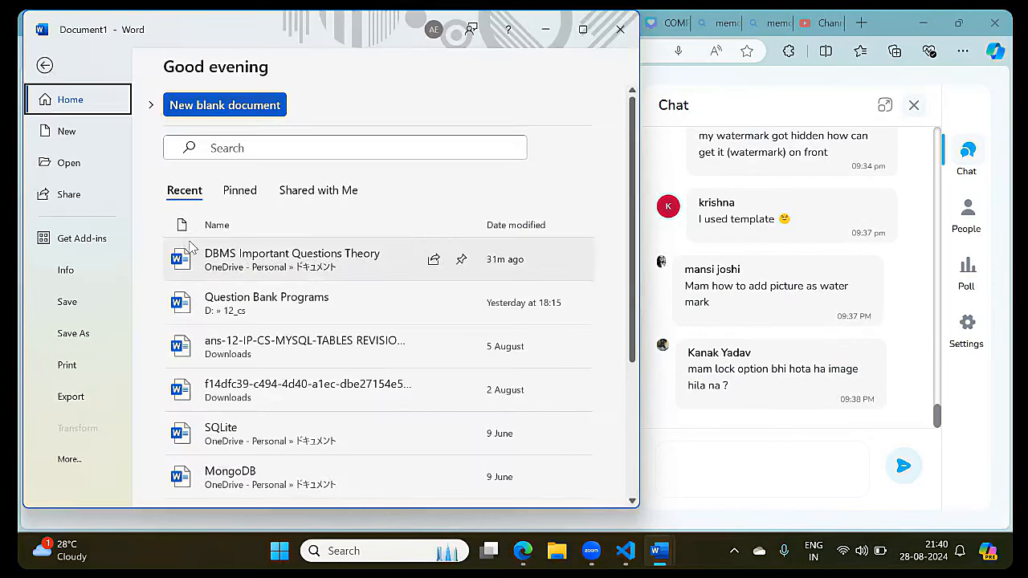
click(285, 318)
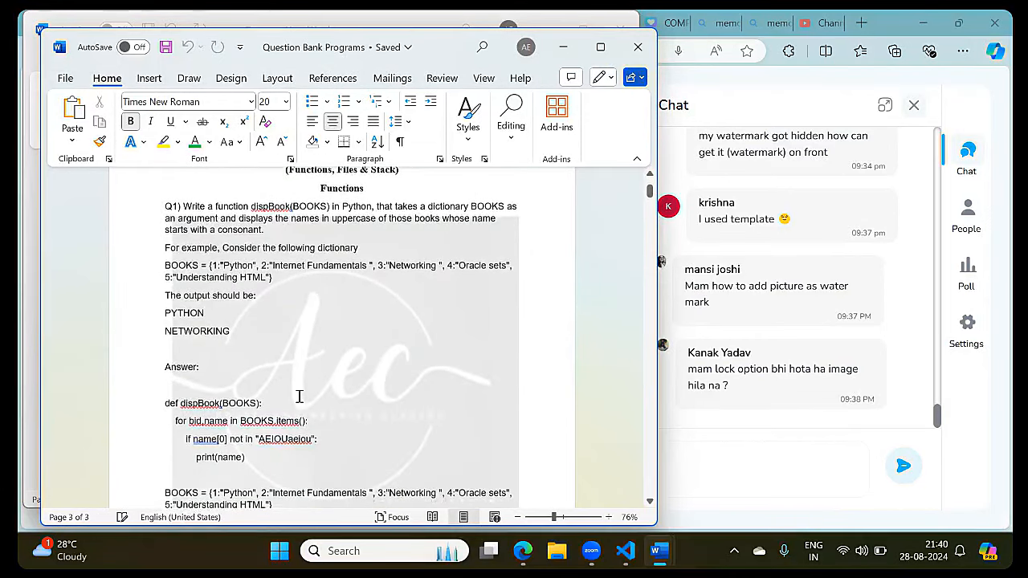
scroll(298, 396, down, 1)
scroll(299, 396, down, 3)
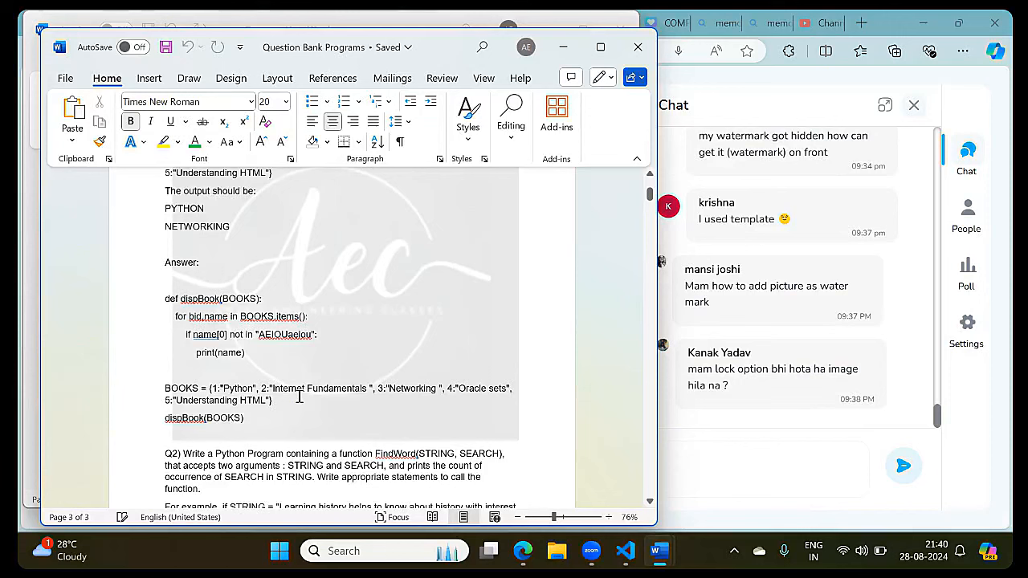
scroll(298, 396, up, 1)
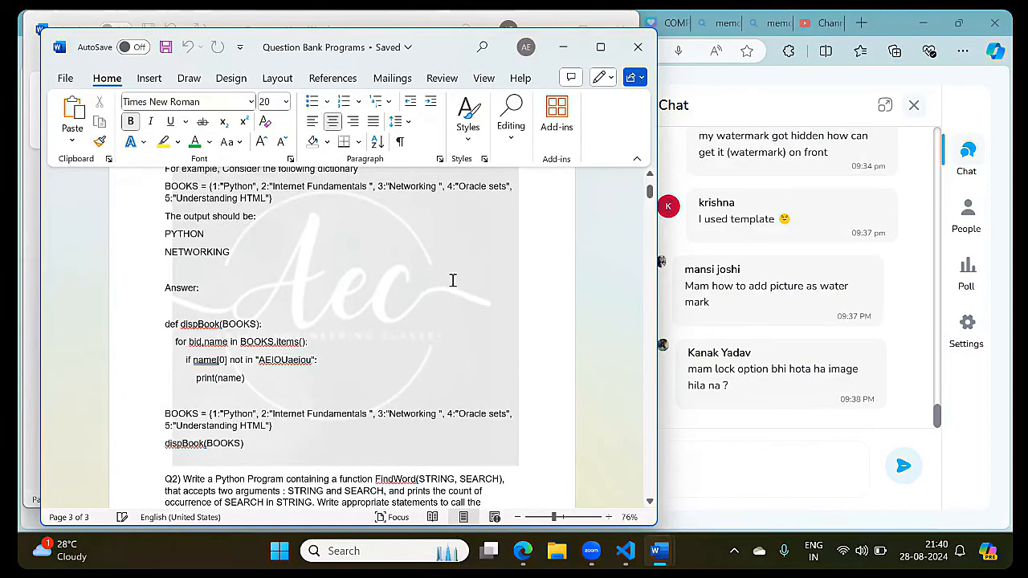
scroll(454, 277, up, 4)
scroll(454, 279, up, 1)
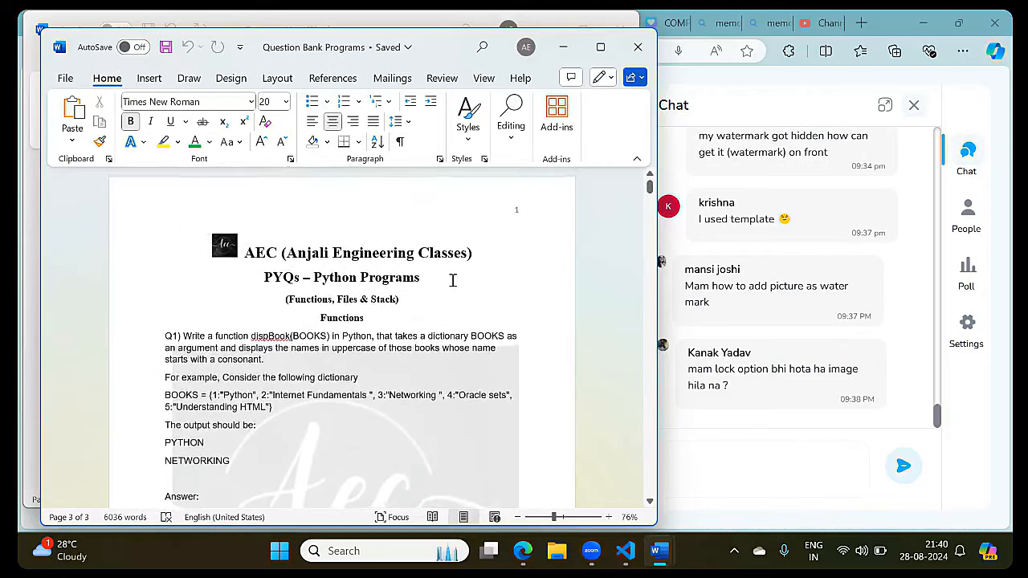
scroll(453, 279, down, 10)
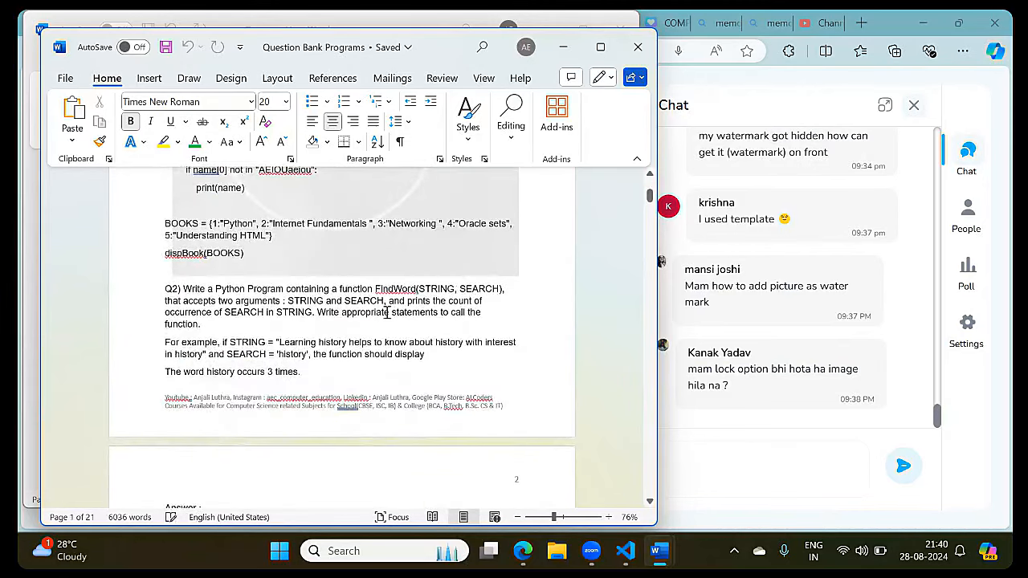
click(184, 372)
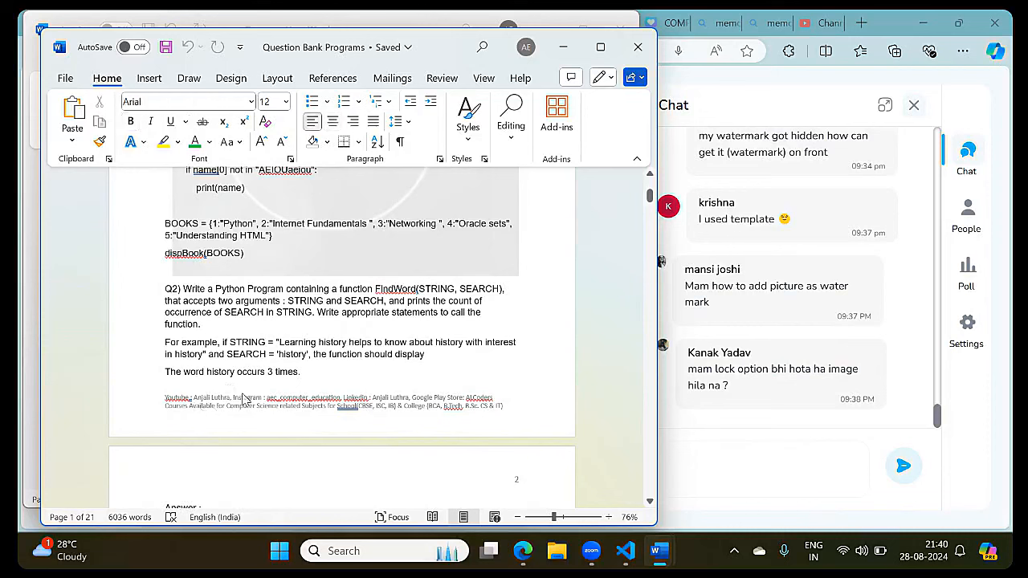
scroll(364, 416, down, 10)
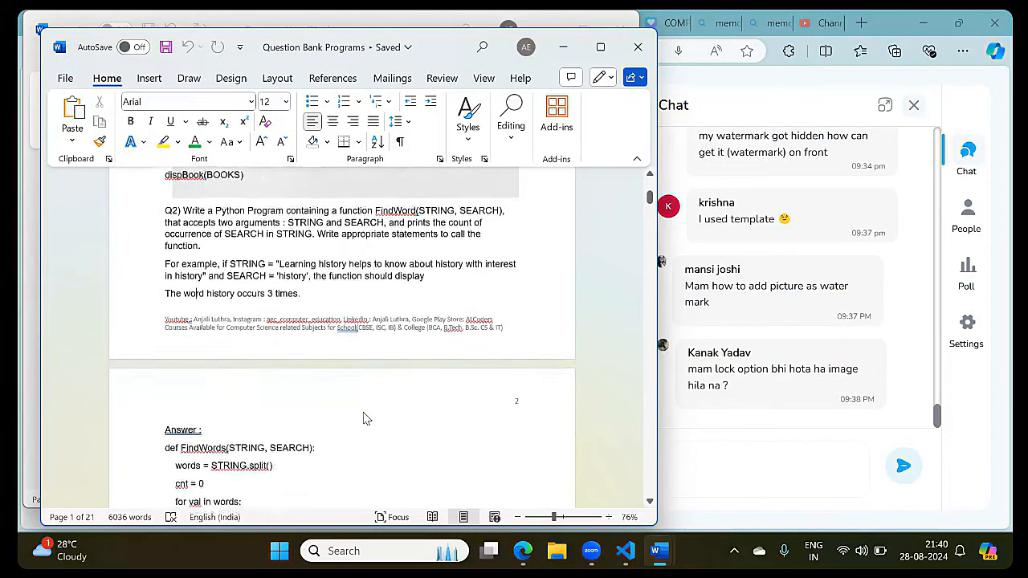
scroll(364, 413, down, 10)
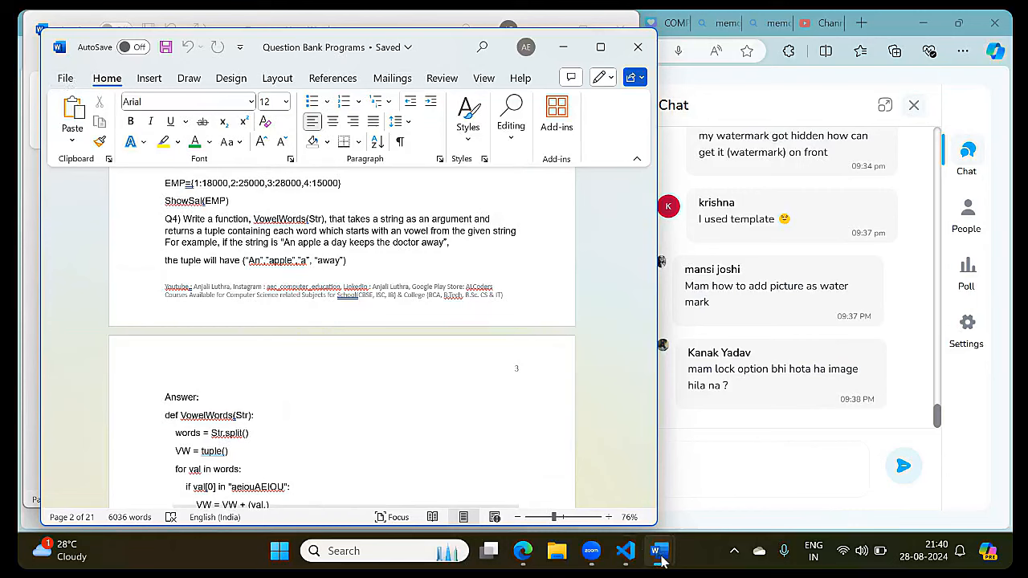
mouse_move(659, 555)
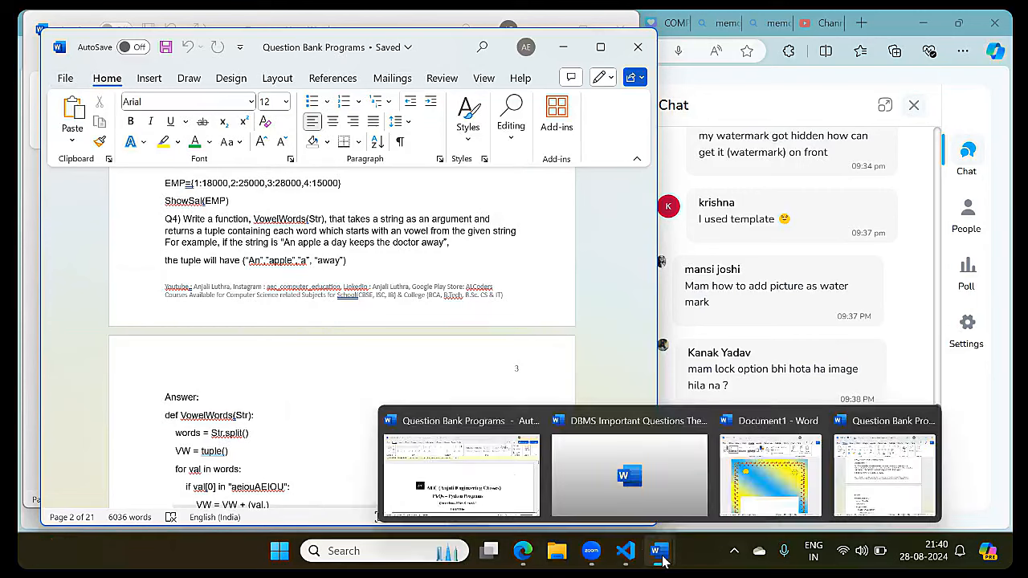
Switch back to the Document1 window and scroll through its decorated page.
click(758, 504)
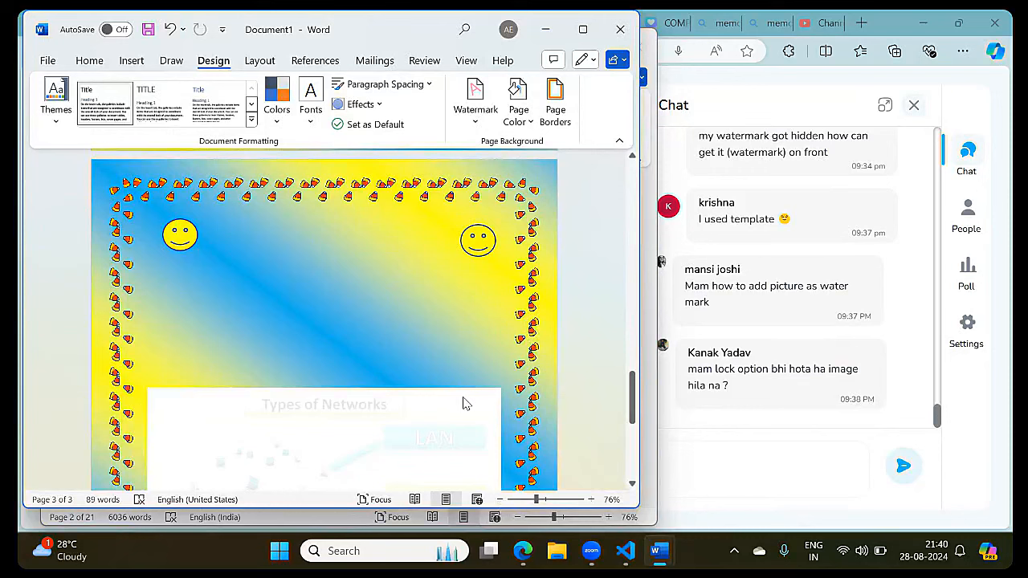
scroll(463, 403, down, 1)
scroll(464, 403, down, 5)
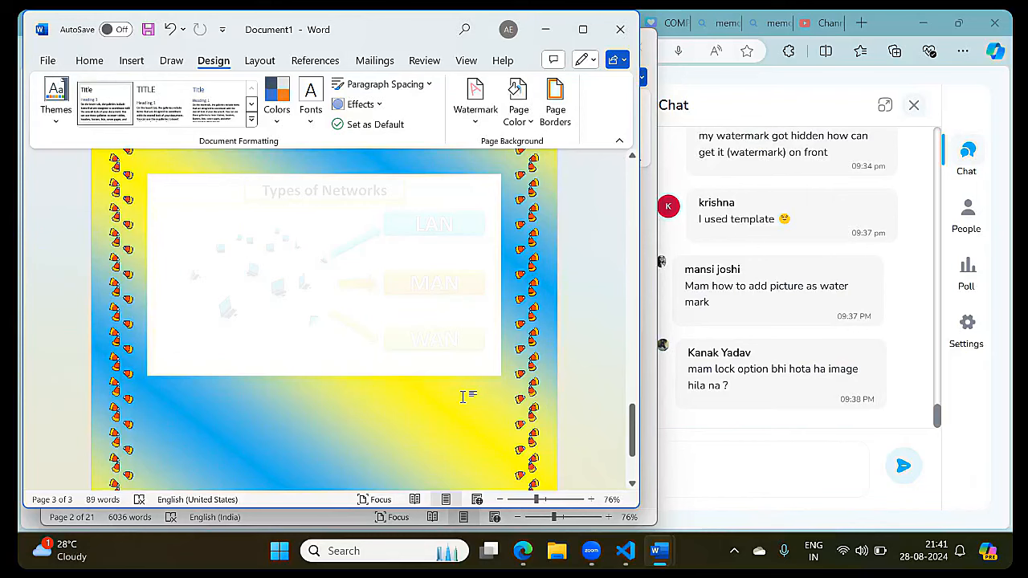
scroll(463, 399, up, 5)
scroll(464, 403, up, 1)
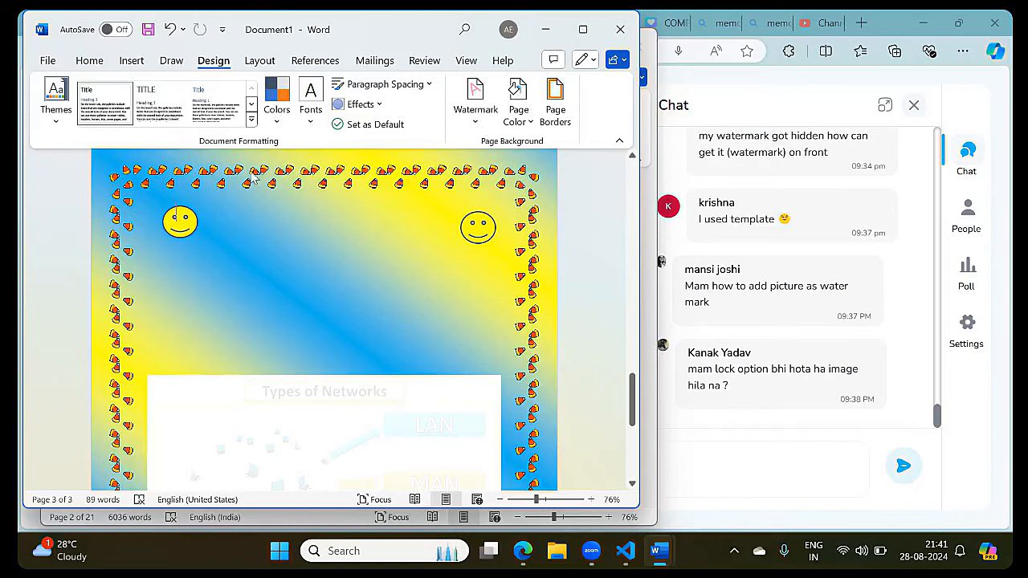
Browse the Layout, References, Mailings, Review, View and Draw tabs, ending on Insert.
click(260, 61)
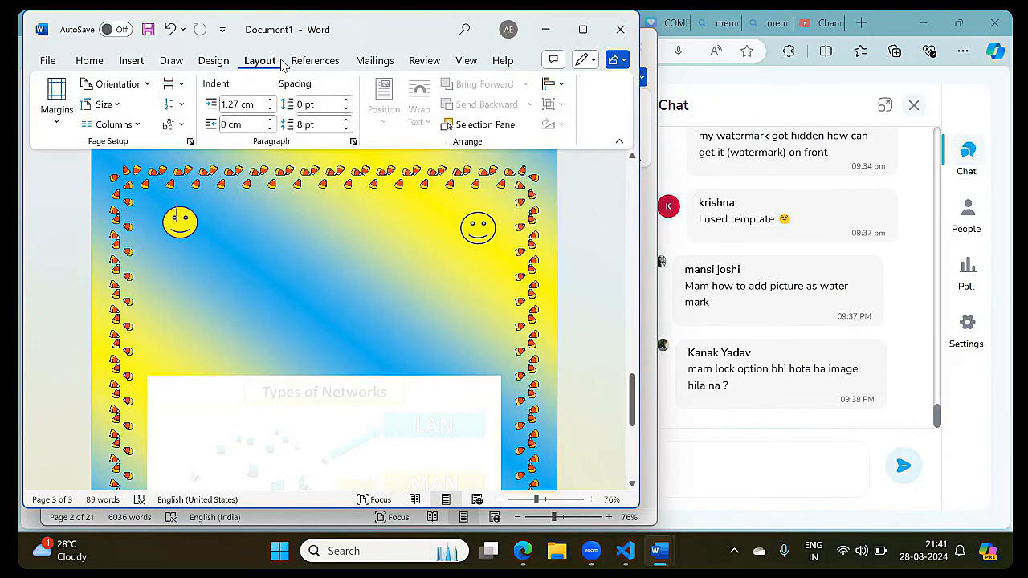
click(311, 64)
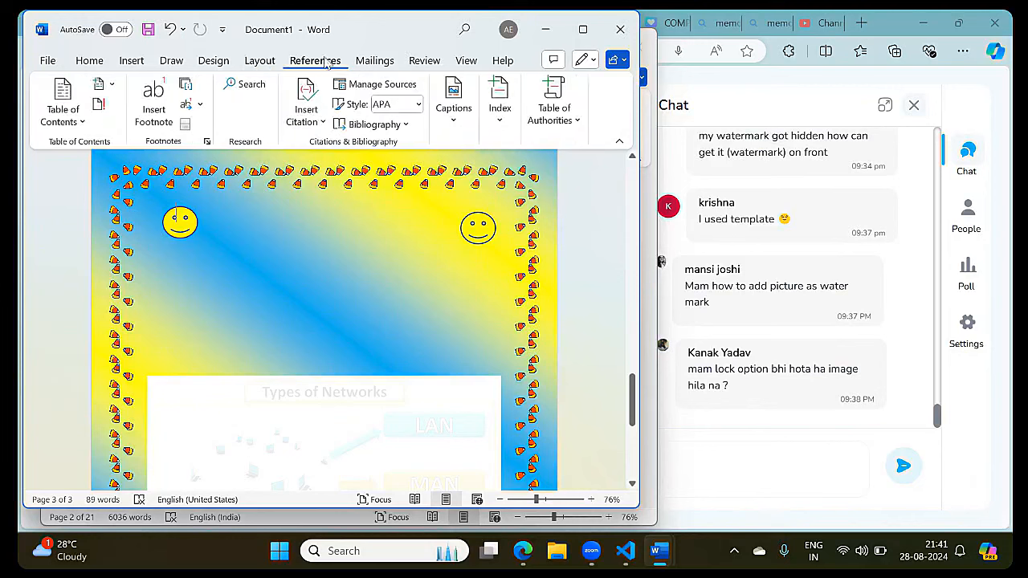
click(371, 64)
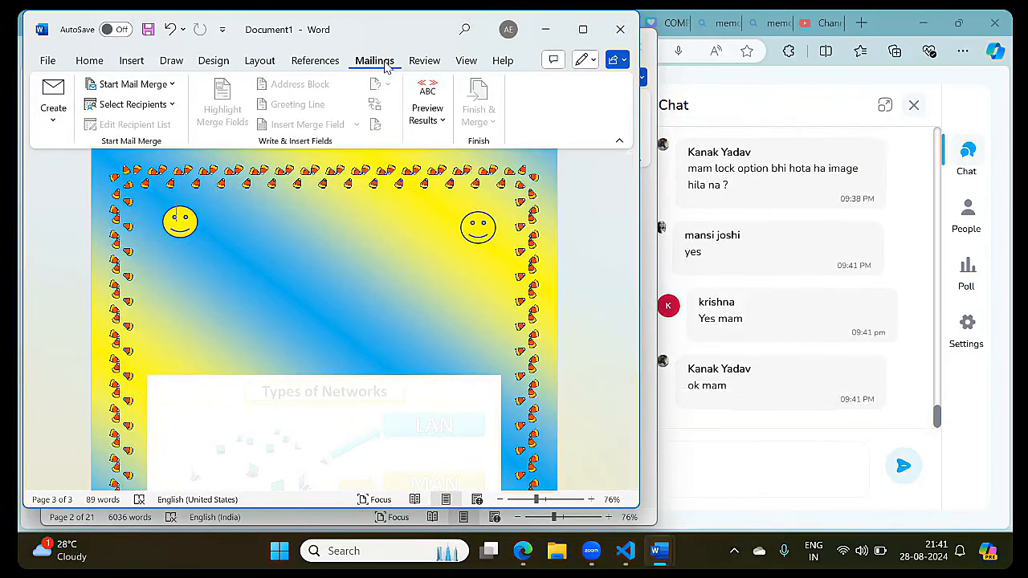
click(424, 61)
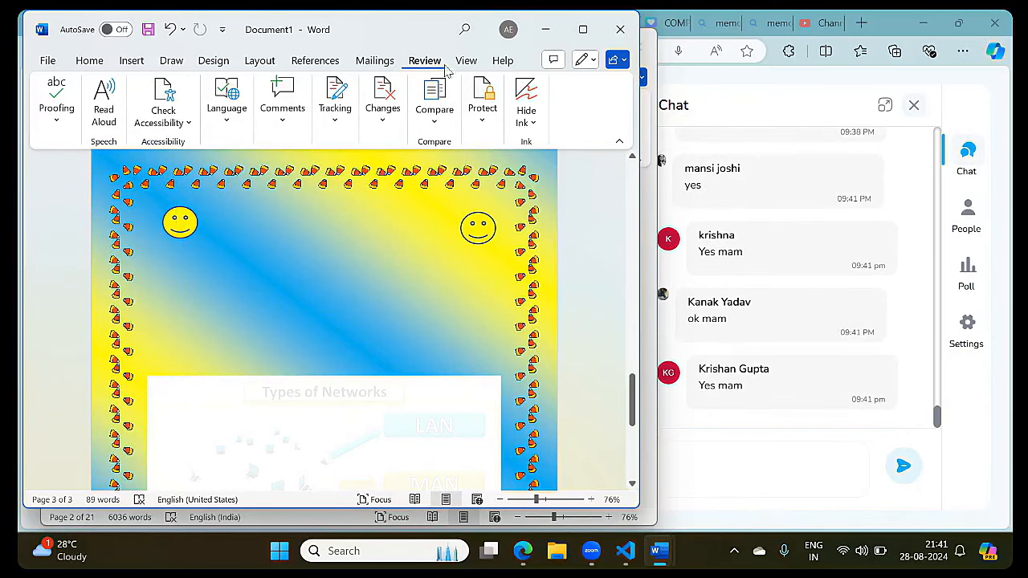
click(463, 66)
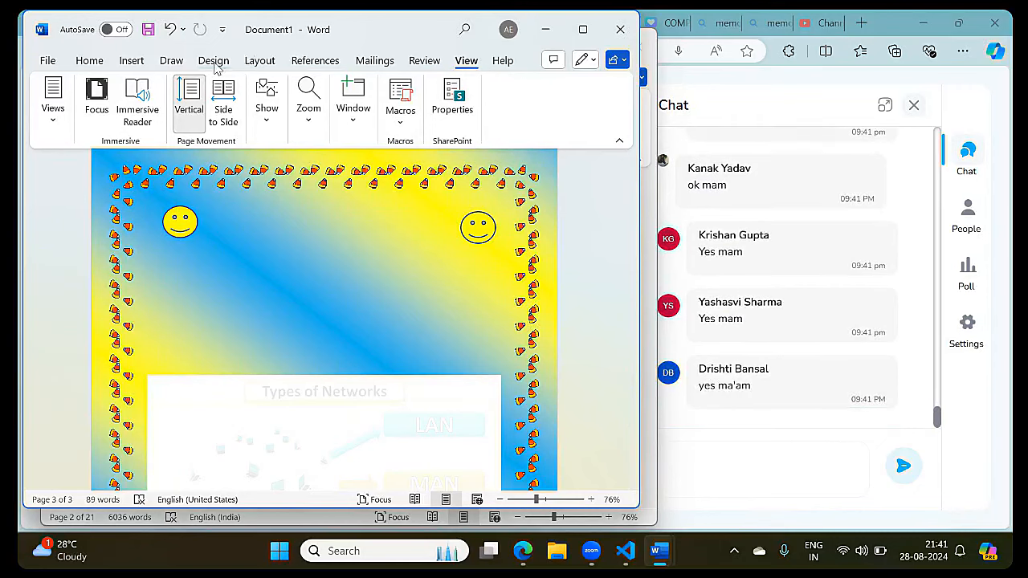
click(175, 65)
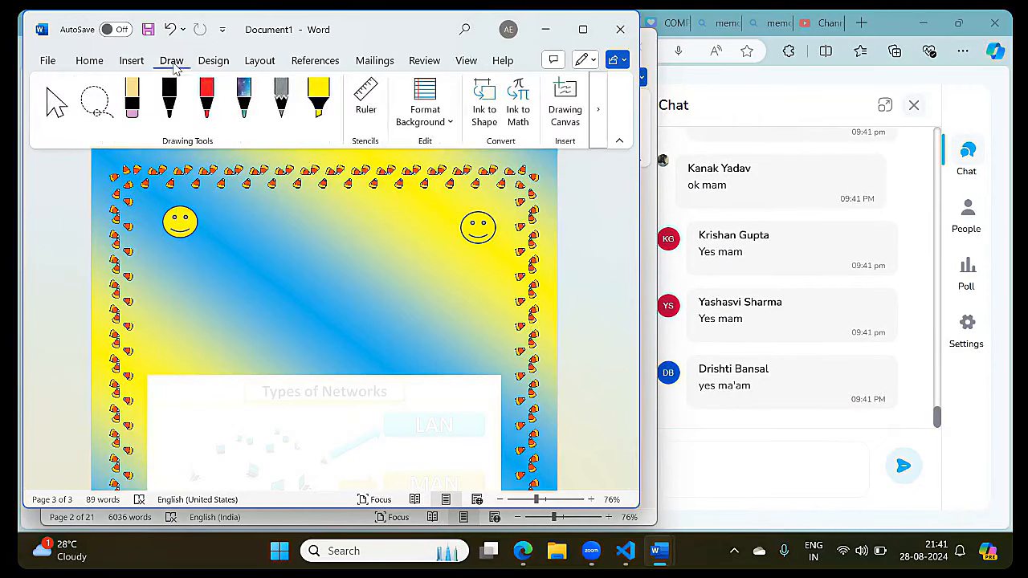
click(131, 62)
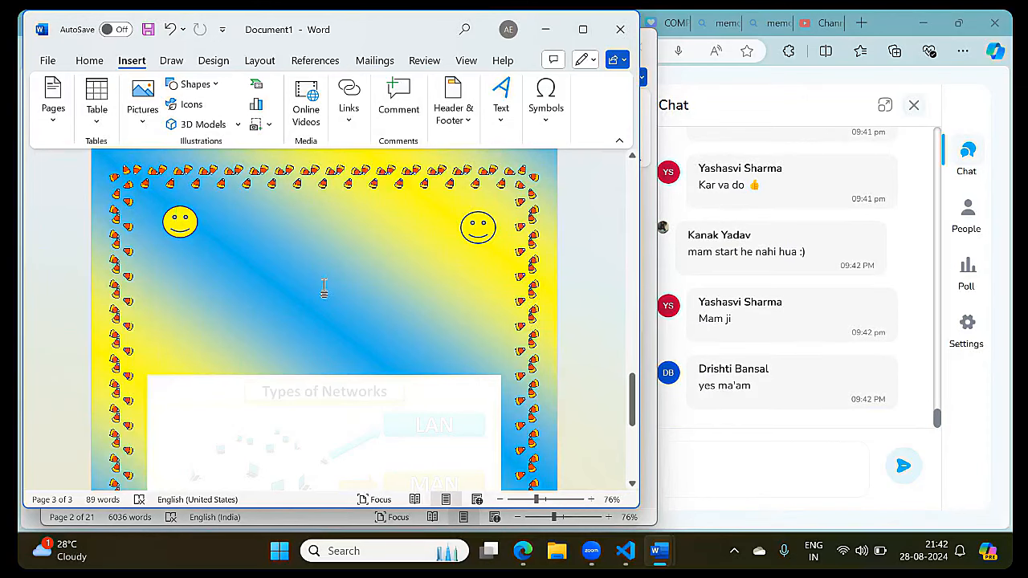
Create a new blank document from File > New.
click(48, 61)
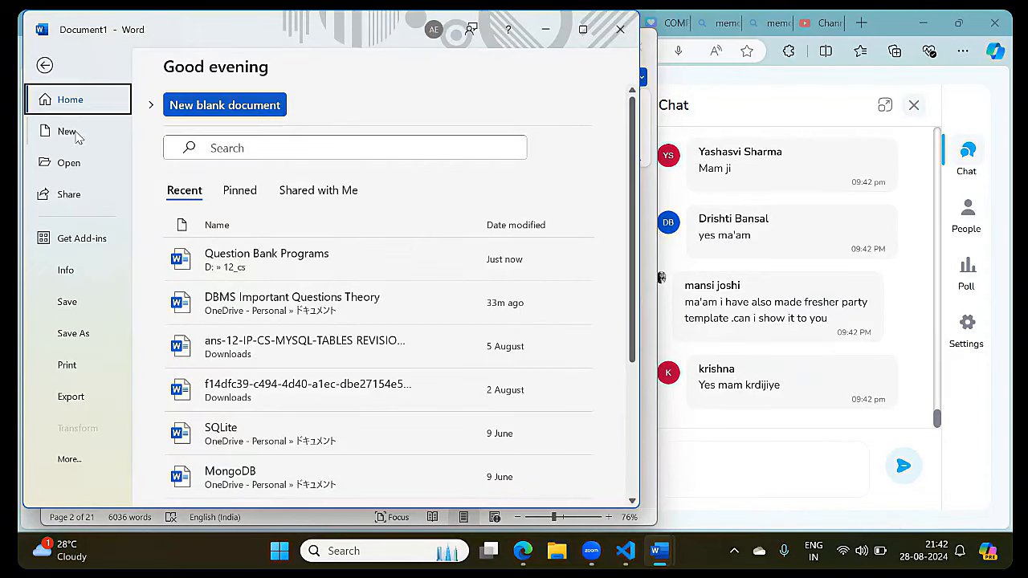
click(68, 133)
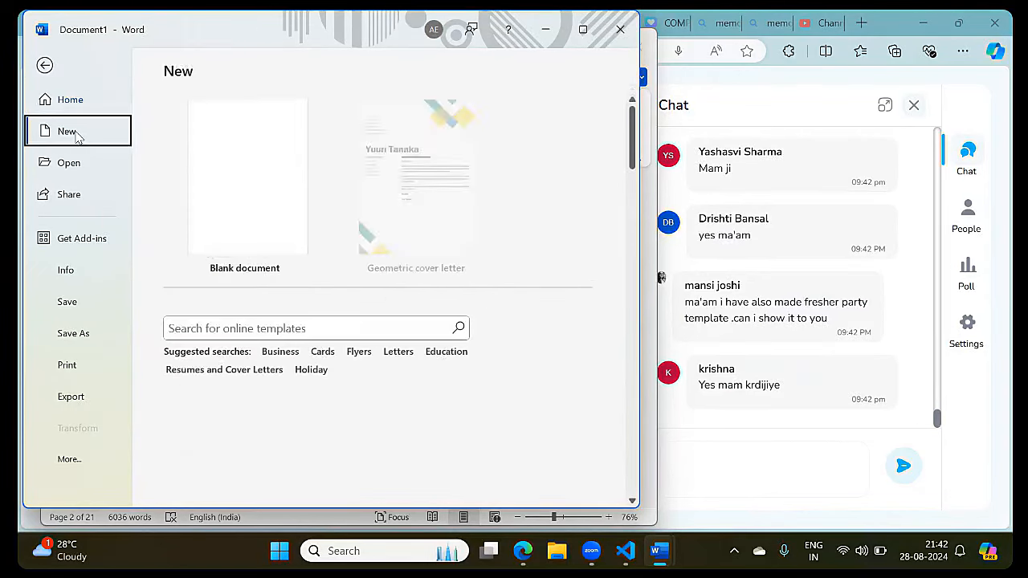
click(248, 199)
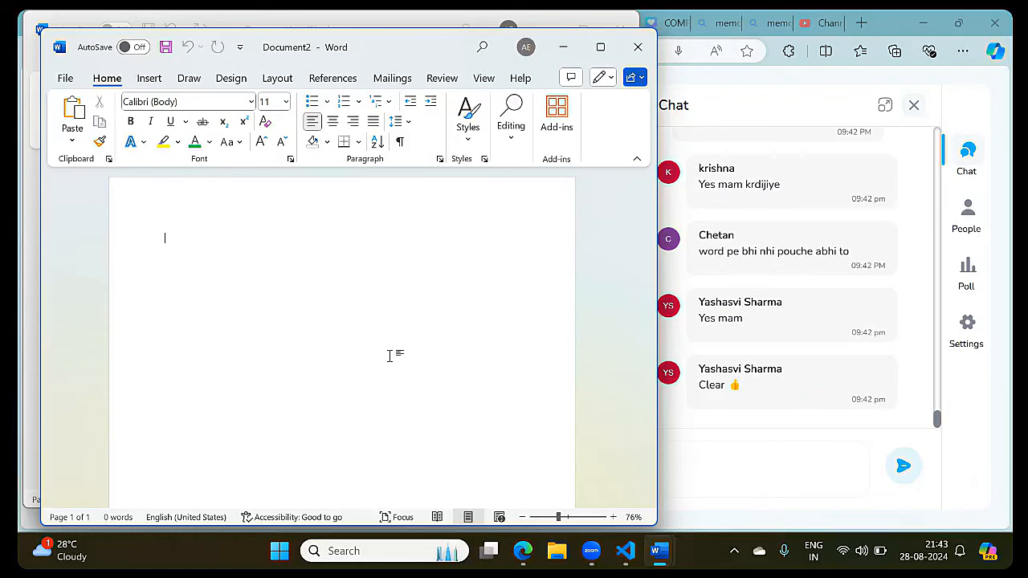
Type 'To' and set the whole letter's text to 16 point.
text(To)
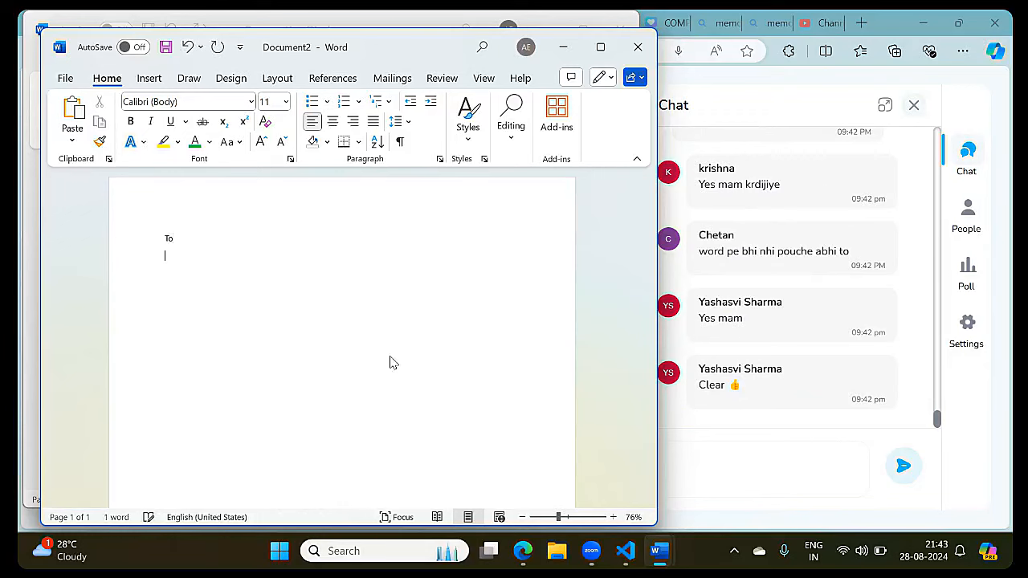
key(ctrl+a)
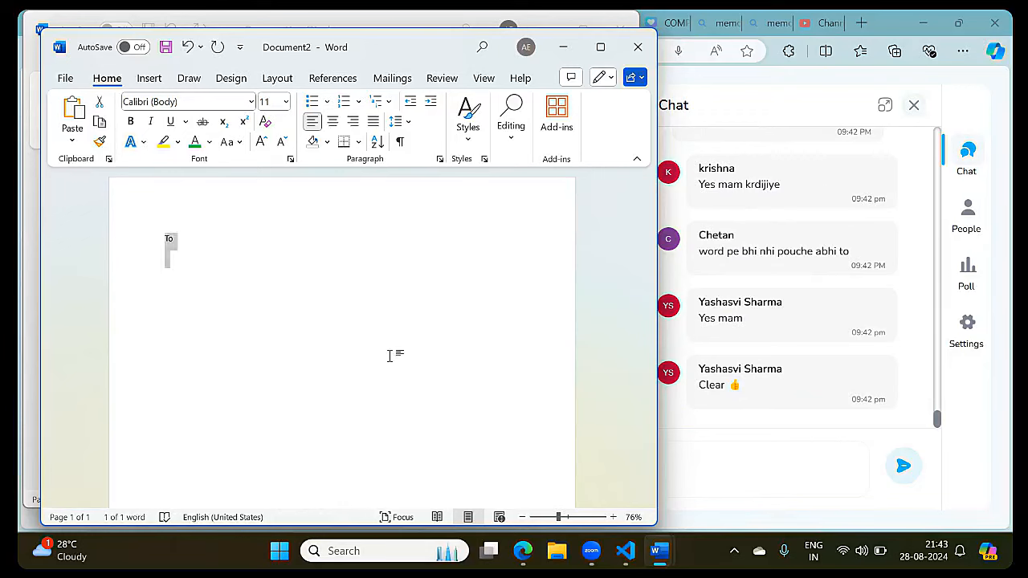
key(ctrl+shift+period)
key(ctrl+shift+period)
key(ctrl+shift+period)
click(389, 355)
Add 'Subject : Welcome to the Institution, Good Luck for New Journey.' with the spelling corrected.
text(S)
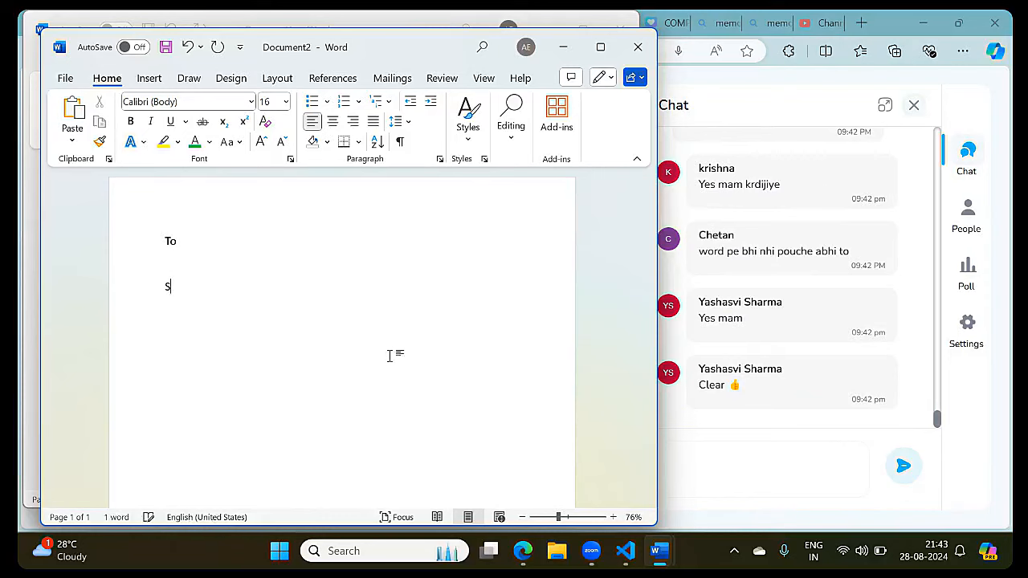
text(ubject : )
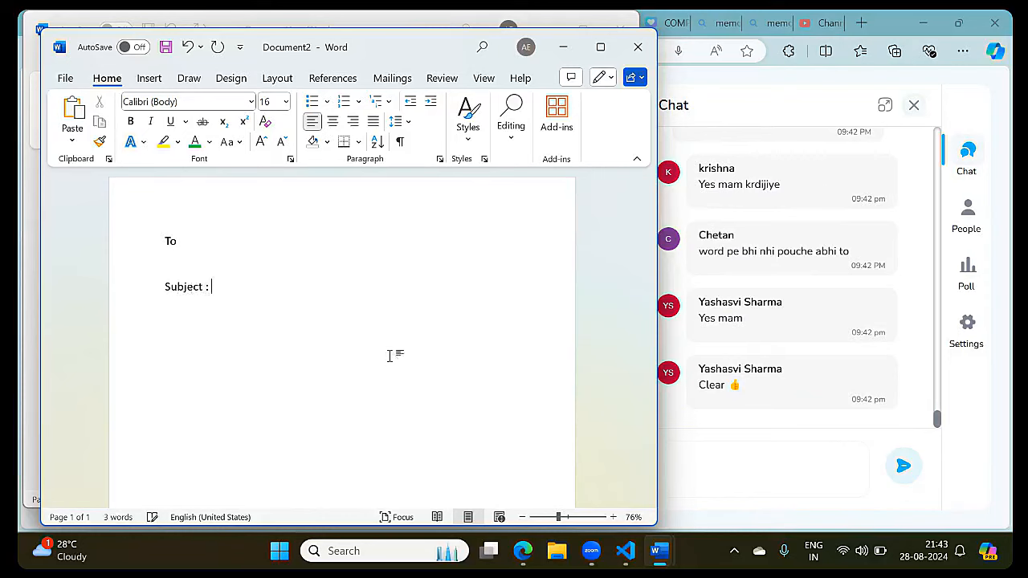
text(Welcome to the Insi)
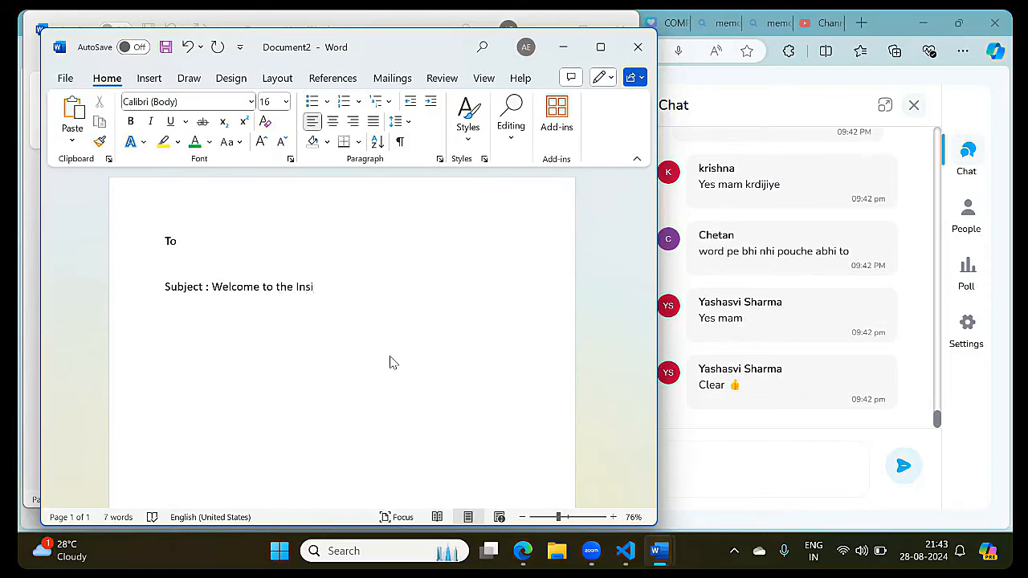
text(tution)
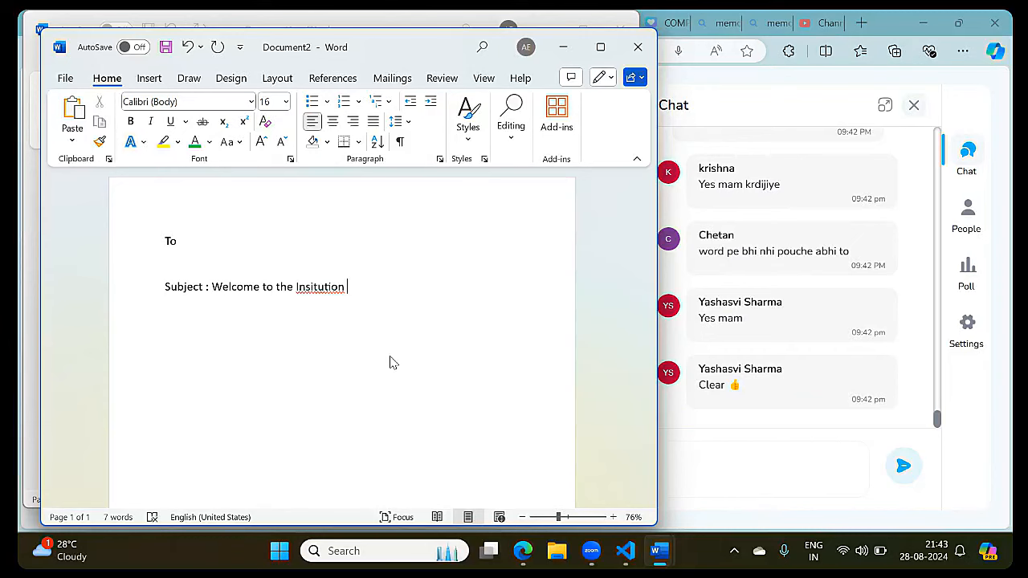
right_click(320, 289)
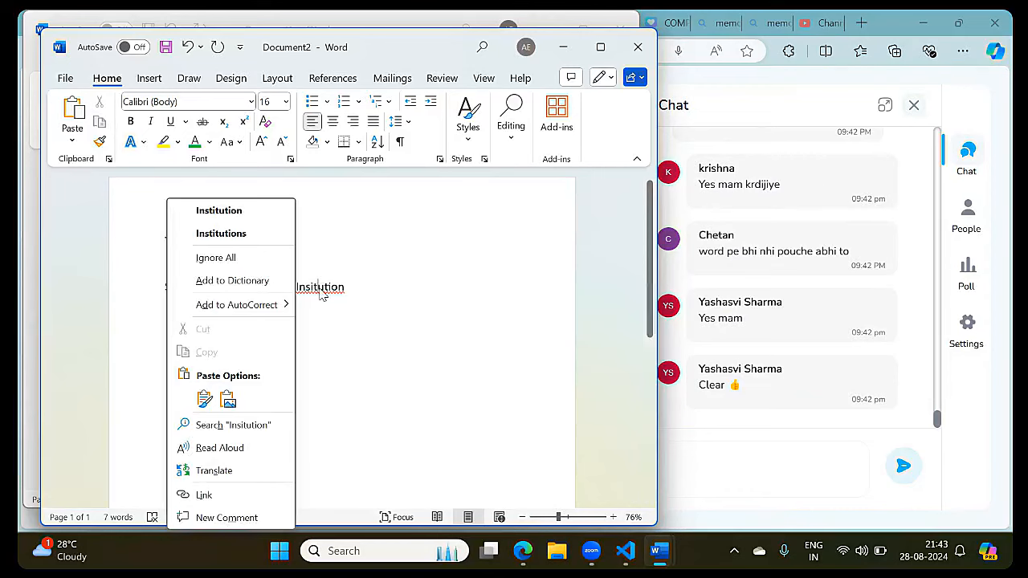
click(273, 212)
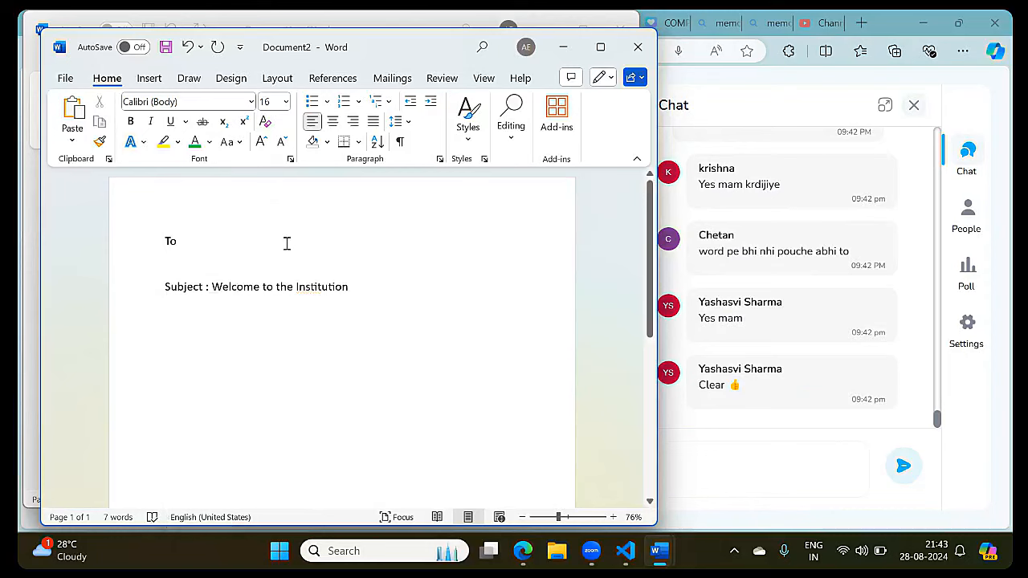
text(, )
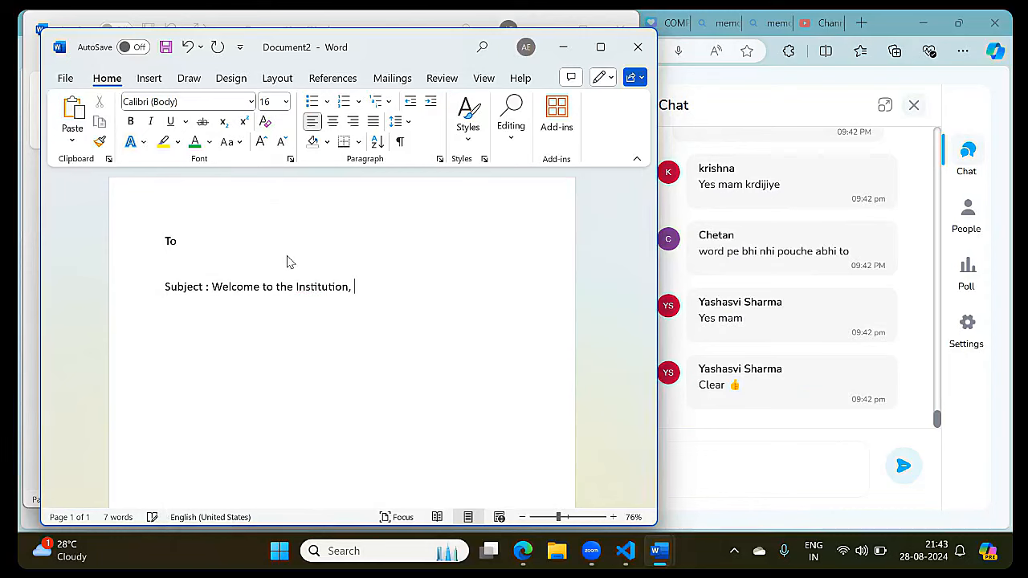
text(Good Luck for New Journey.)
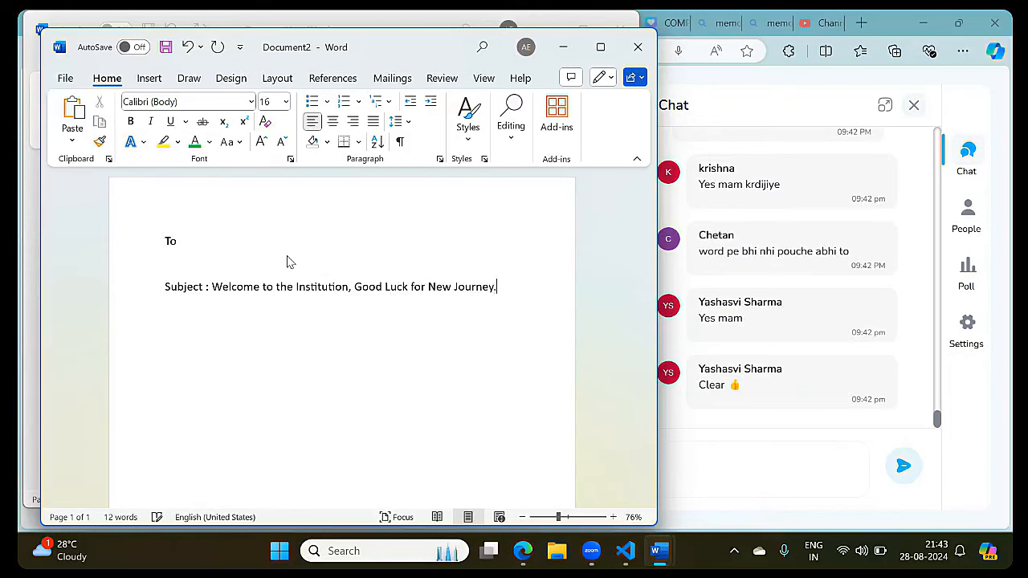
key(Return)
Add the Dear line and the 'welcome you as a new member of the family' sentence, then save.
text(Dear)
key(Return)
text(You a)
text(re)
key(BackSpace)
key(BackSpace)
key(BackSpace)
key(BackSpace)
key(BackSpace)
key(BackSpace)
key(BackSpace)
key(BackSpace)
text(We are happy to we)
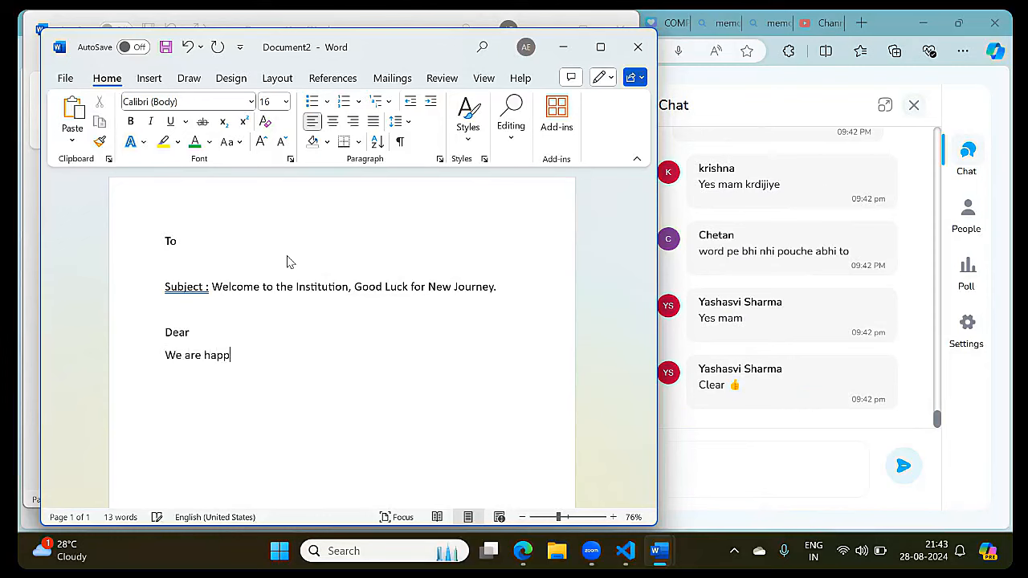
text(lcome you as a new member )
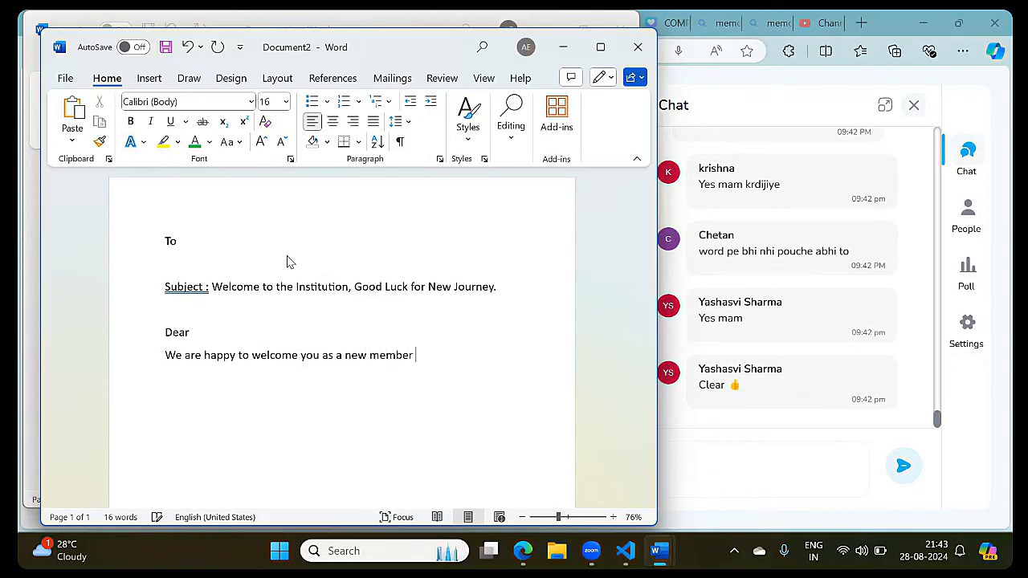
text(of the family.)
key(Return)
text(Bmnnefn,d)
key(Return)
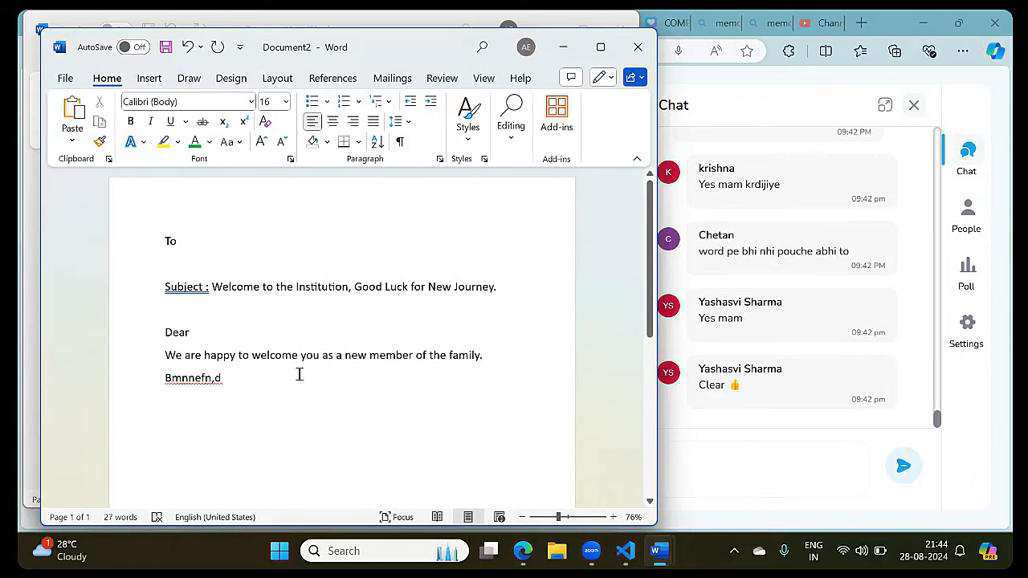
key(Return)
key(Return)
key(Return)
key(Return)
key(ctrl+s)
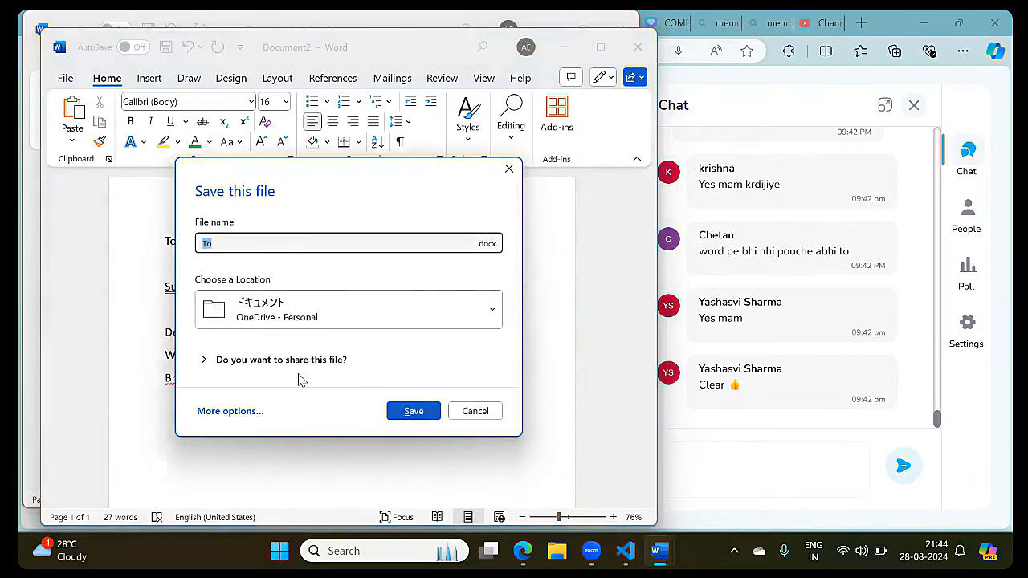
Replace the suggested file name with 'welcome' and confirm the save to OneDrive.
click(335, 243)
key(BackSpace)
key(BackSpace)
text(welco)
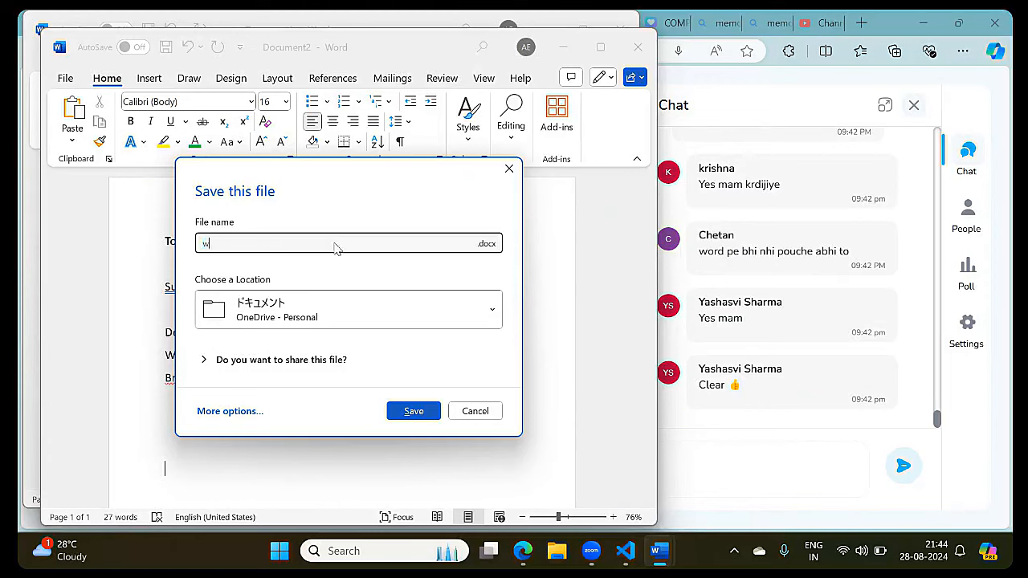
text(m)
key(BackSpace)
key(BackSpace)
key(BackSpace)
key(BackSpace)
text(lcome)
key(Return)
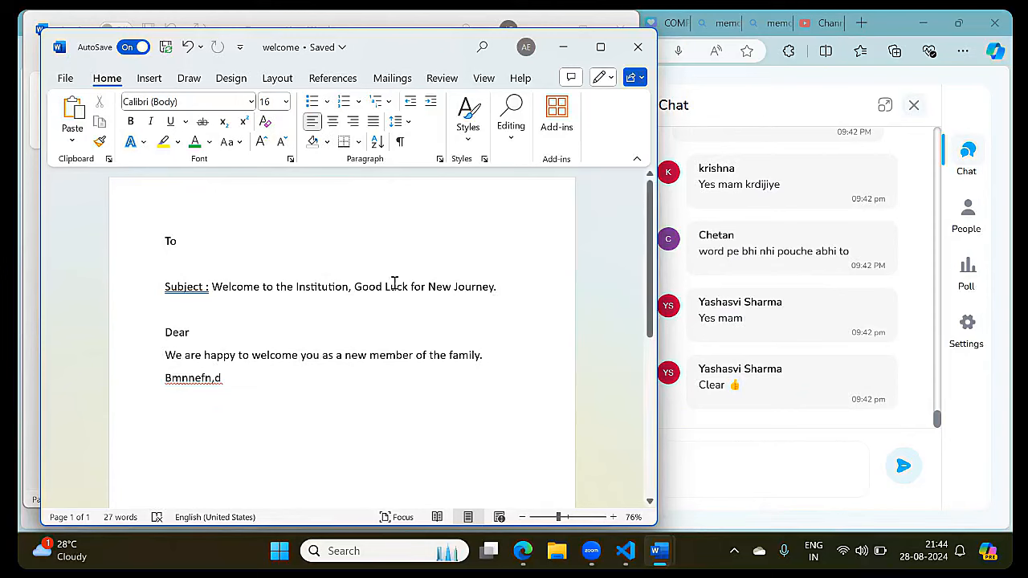
On Mailings, pick the Start Mail Merge document type and open Select Recipients.
click(391, 79)
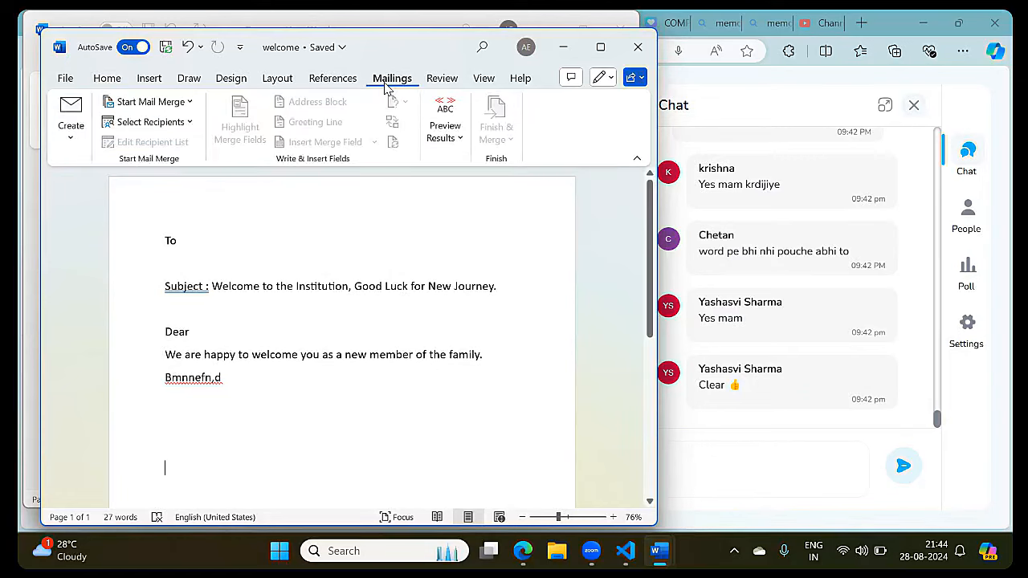
click(159, 104)
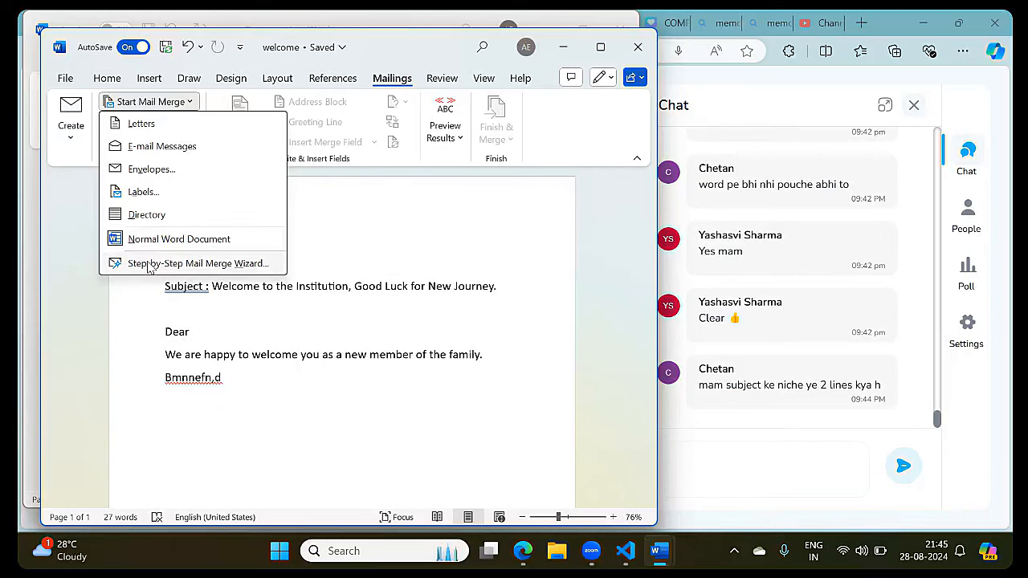
click(161, 239)
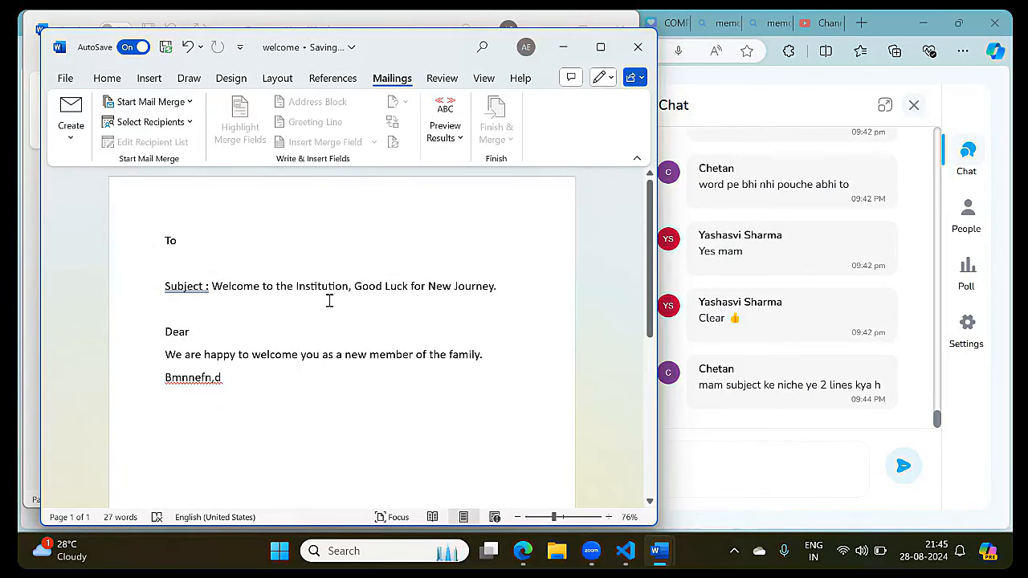
click(187, 126)
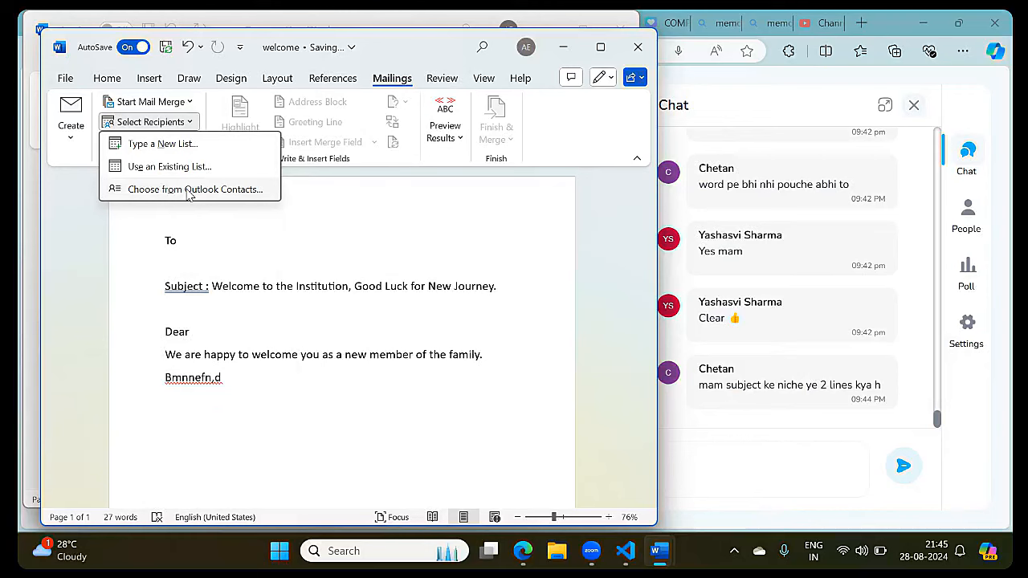
Start a new recipient list and delete the Company Name, Address Line 2 and Country or Region fields.
click(191, 145)
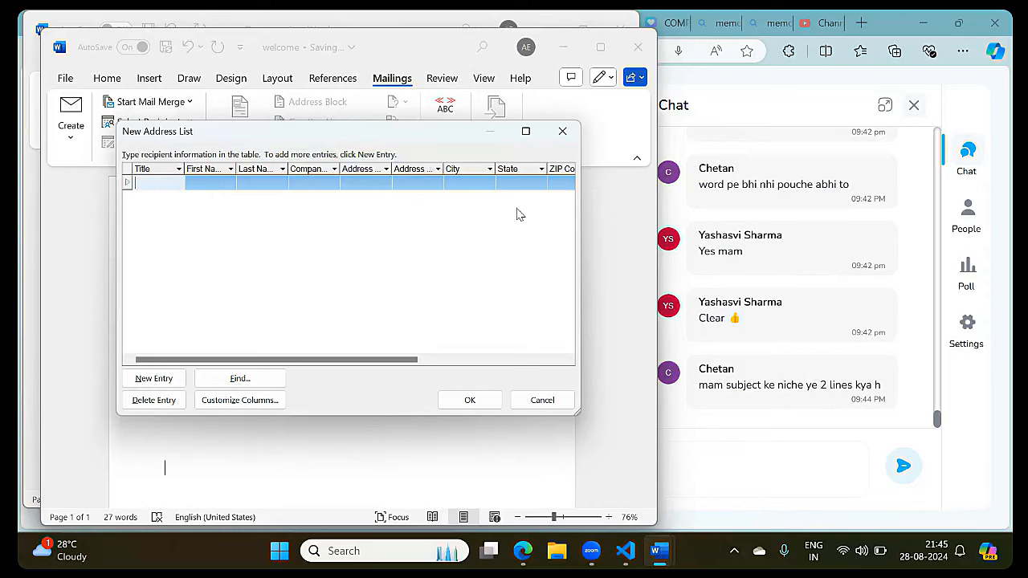
click(266, 406)
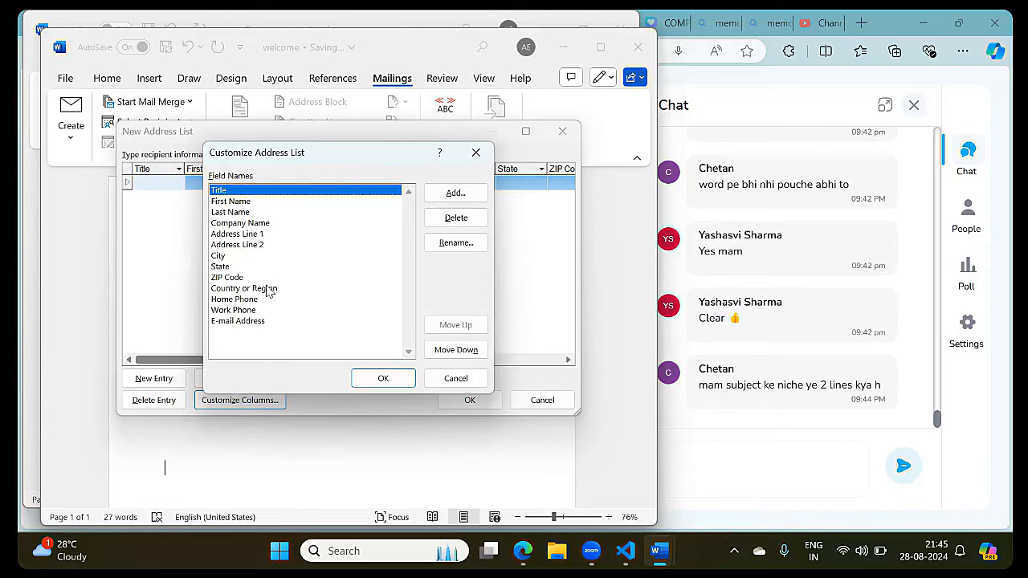
click(259, 225)
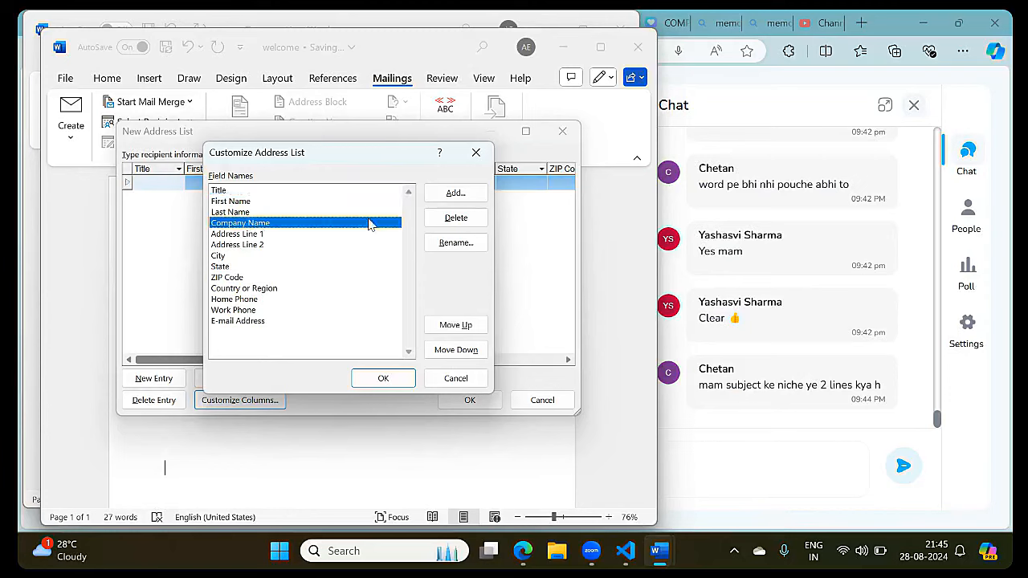
click(454, 218)
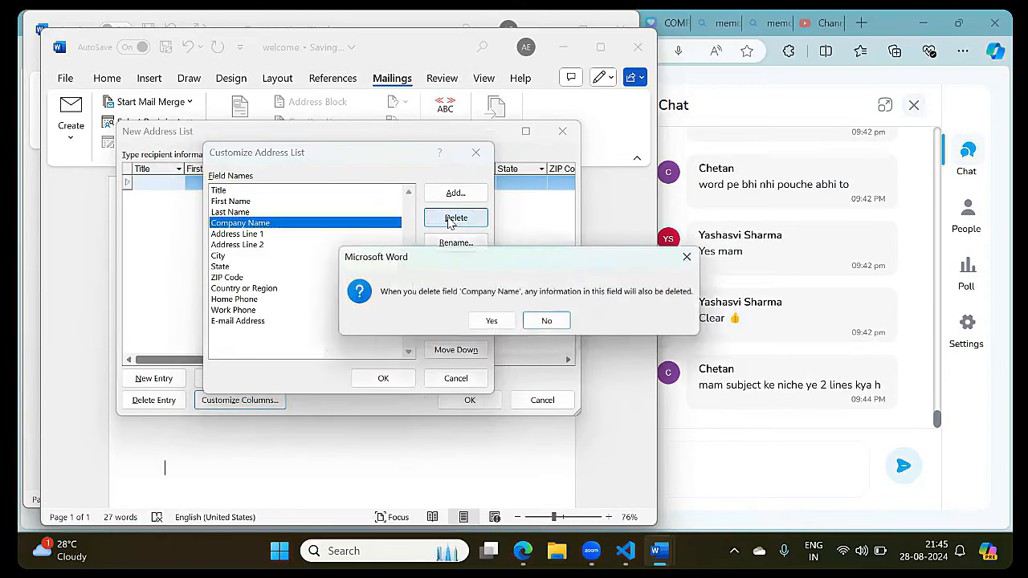
click(493, 324)
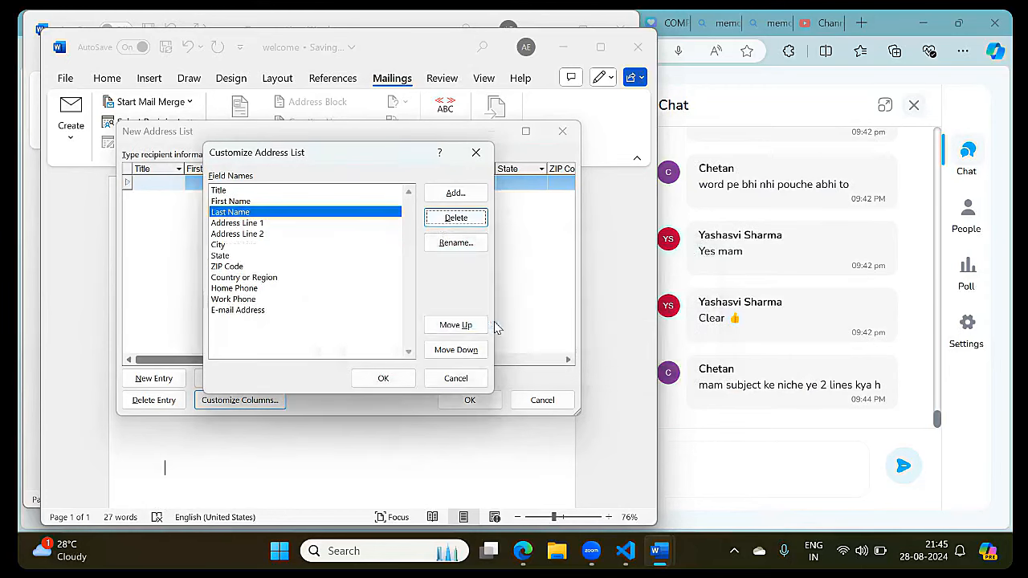
click(261, 234)
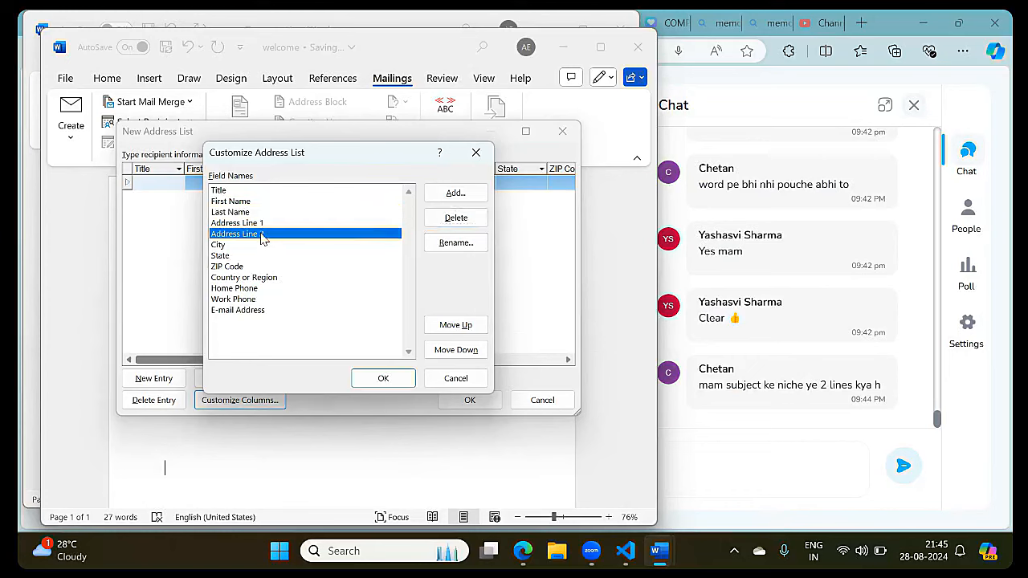
click(468, 215)
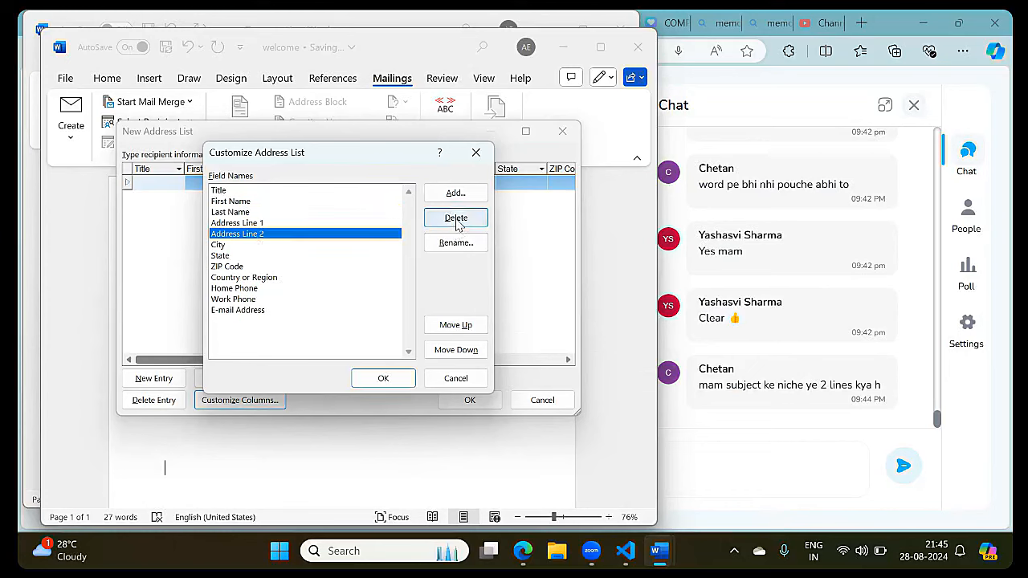
click(491, 323)
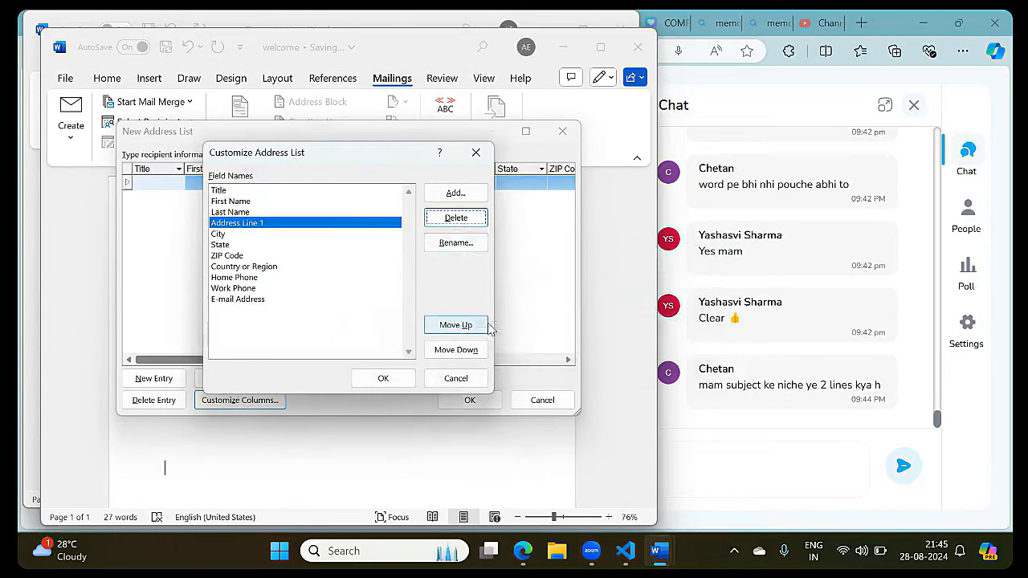
click(263, 266)
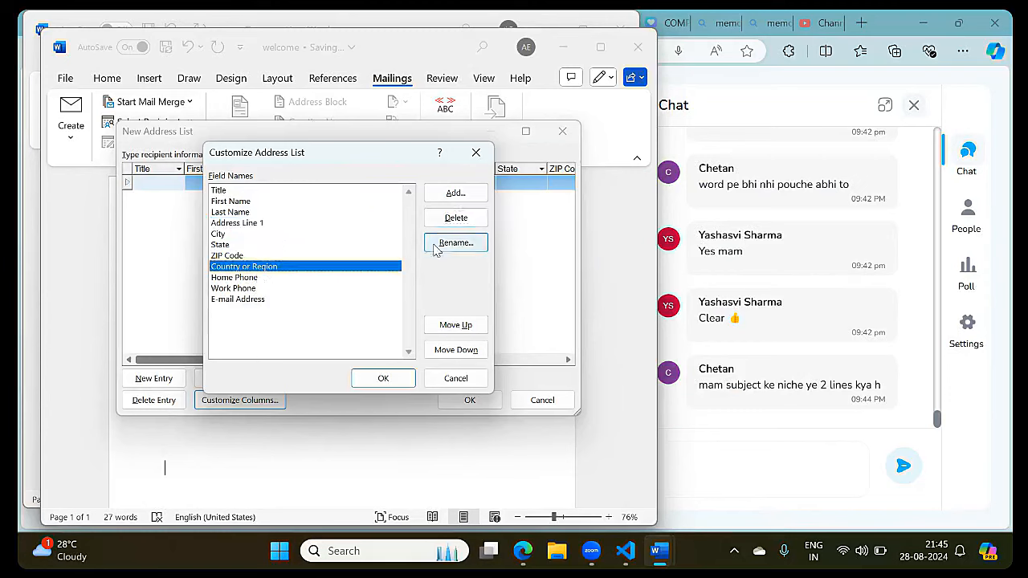
click(442, 219)
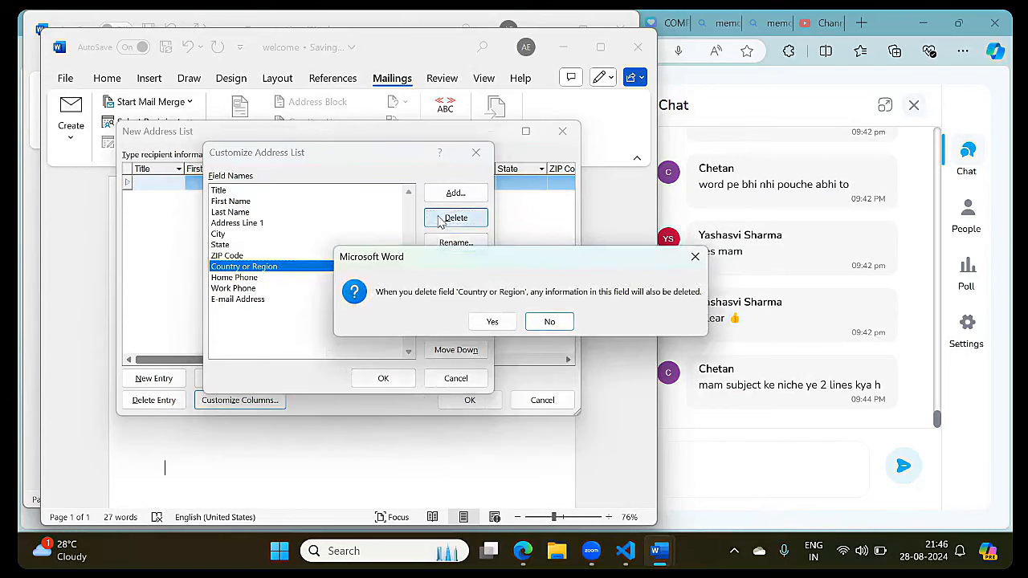
click(493, 320)
Delete the Home Phone, Work Phone and E-mail Address fields and apply the trimmed list.
click(351, 268)
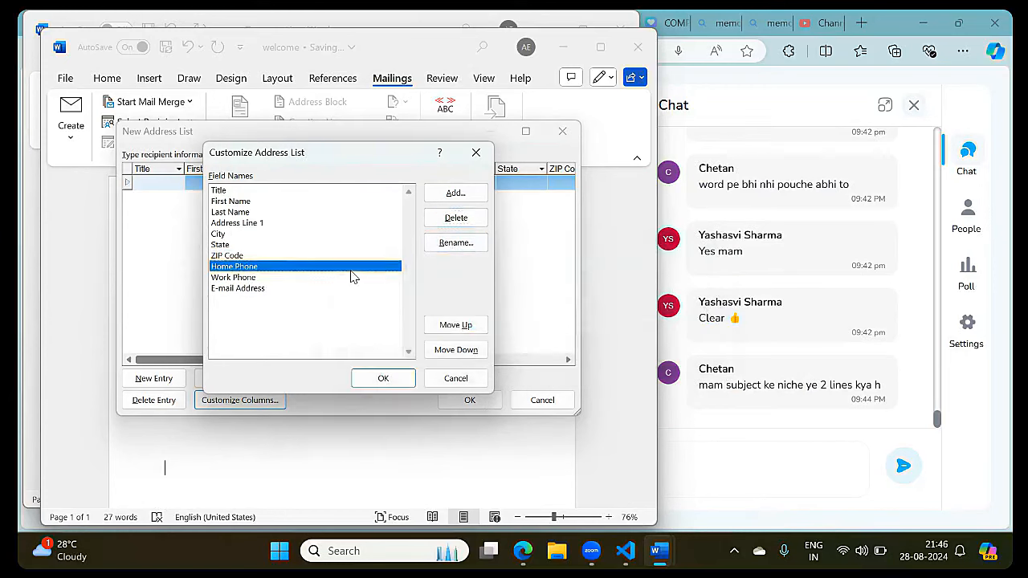
click(453, 219)
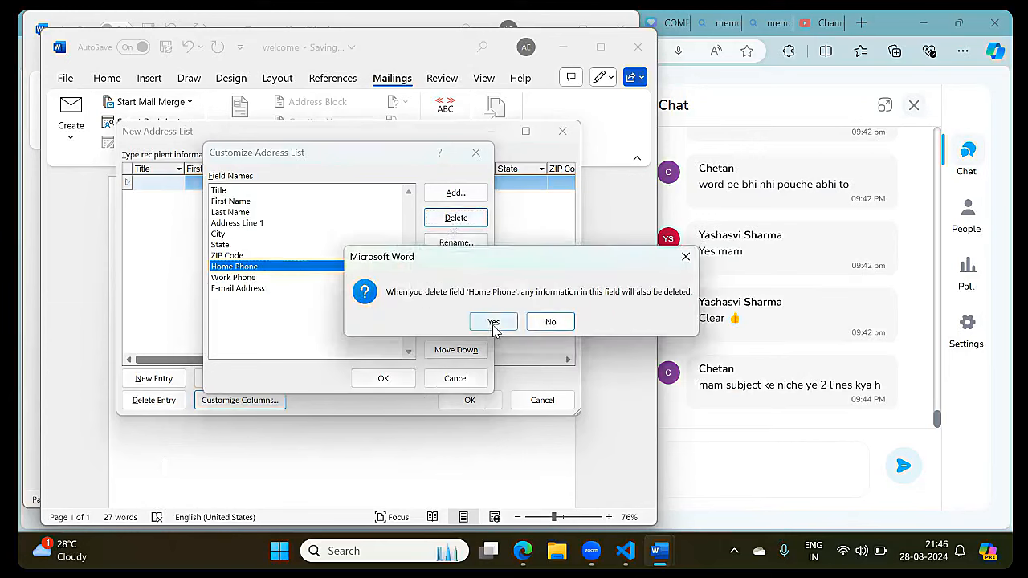
click(492, 321)
click(363, 268)
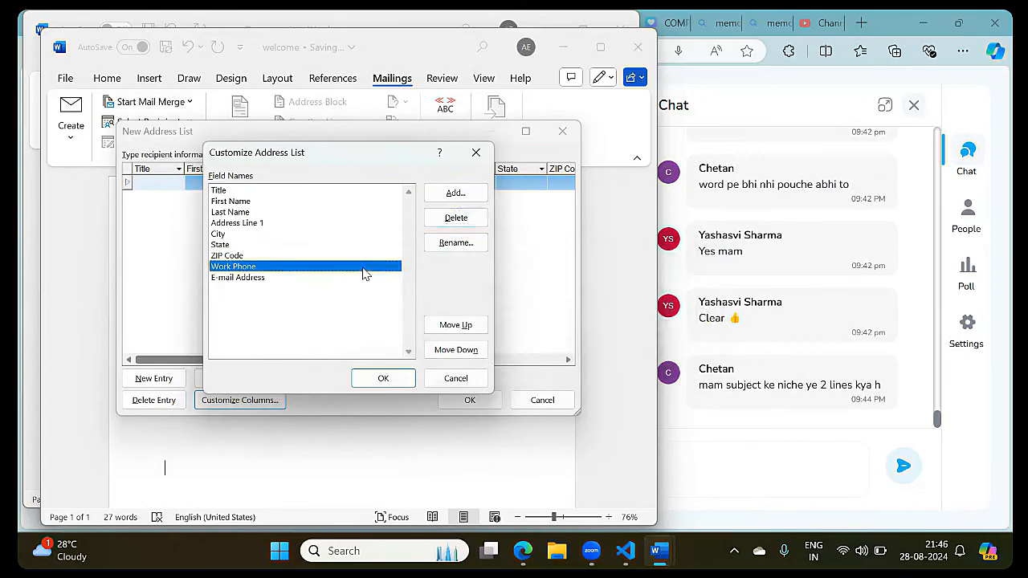
click(441, 224)
click(485, 325)
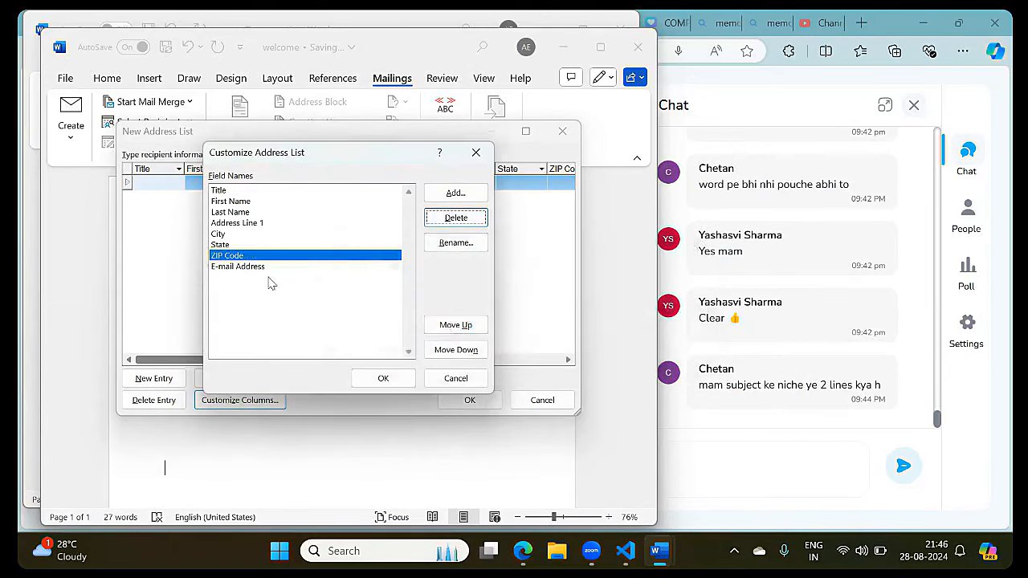
click(250, 269)
click(456, 220)
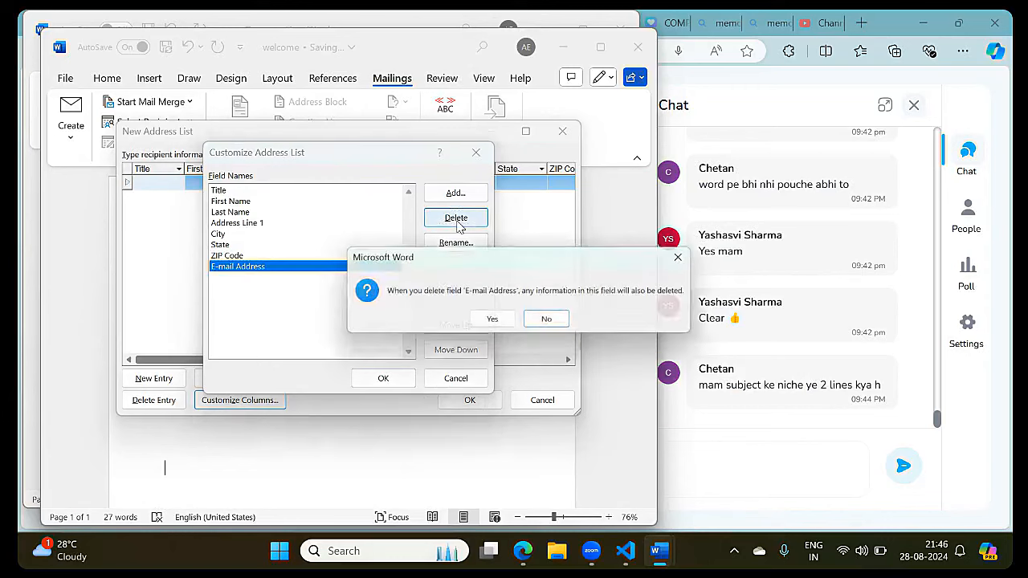
click(491, 320)
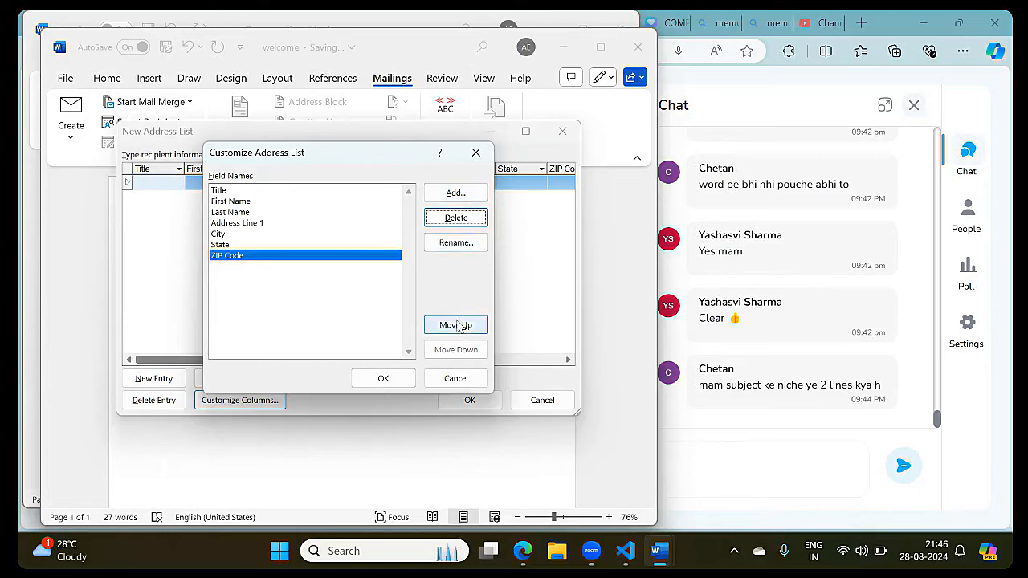
click(383, 378)
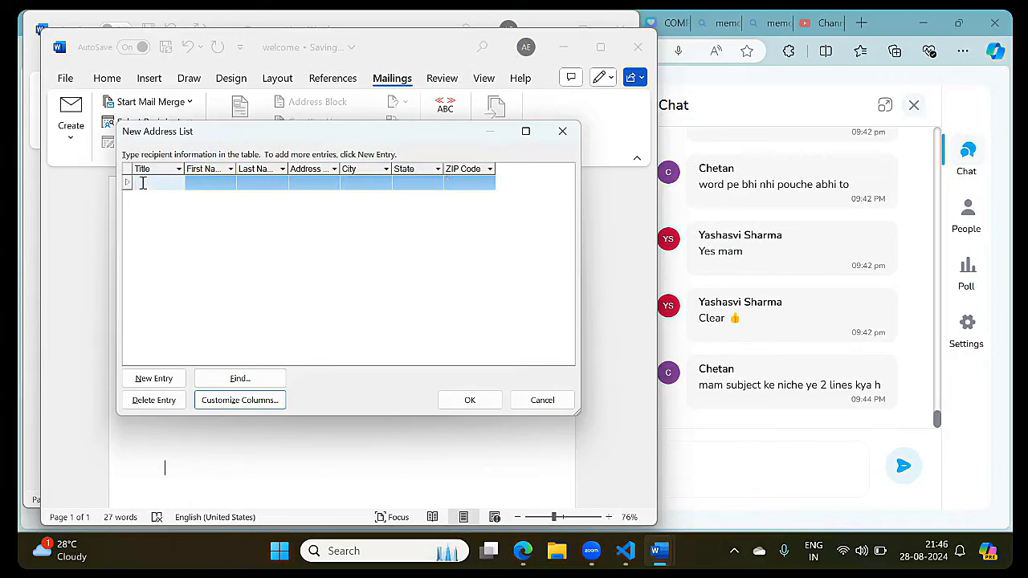
Enter the first recipient's name, placeholder address, Delhi city and state, and ZIP 110017.
key(Tab)
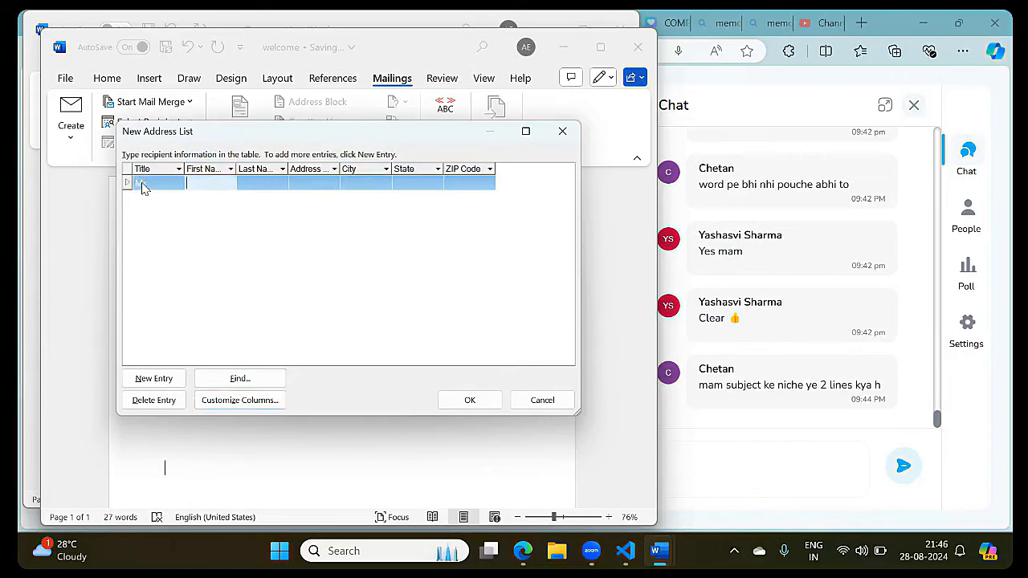
text(Kanak)
key(Tab)
text(Yadav)
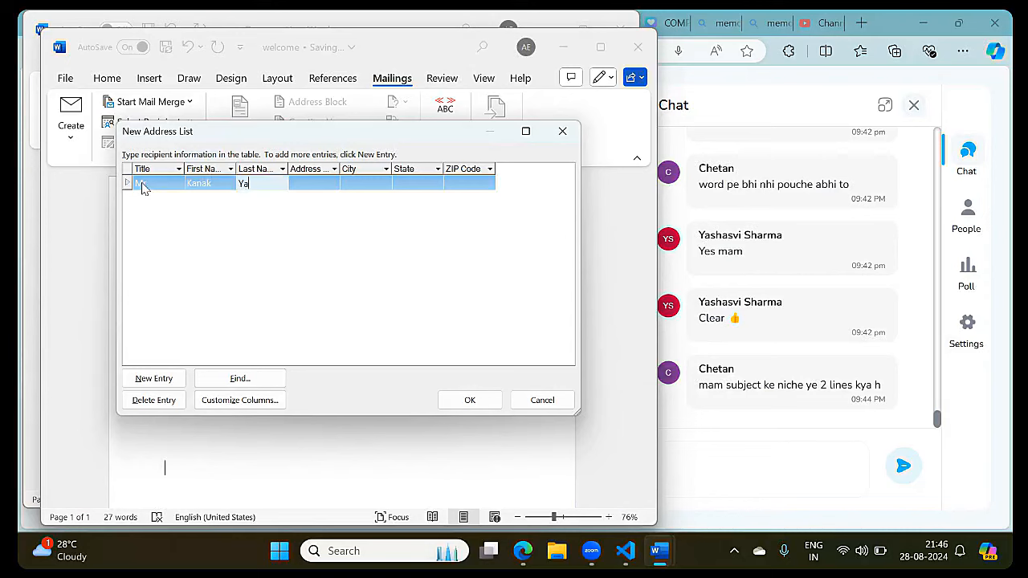
key(Tab)
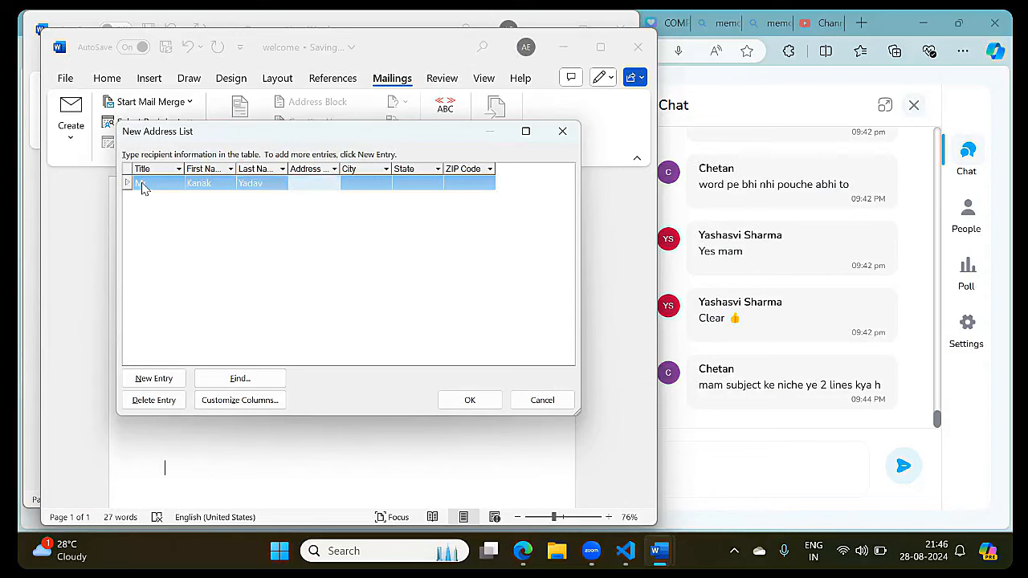
text(aaaa)
key(Tab)
text(Delhi)
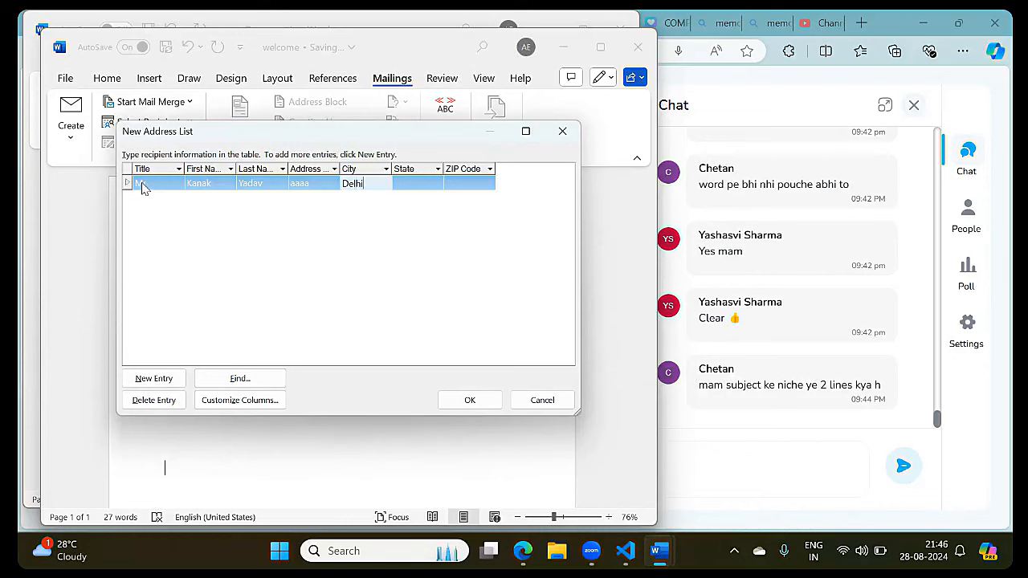
key(Tab)
text(Delhi)
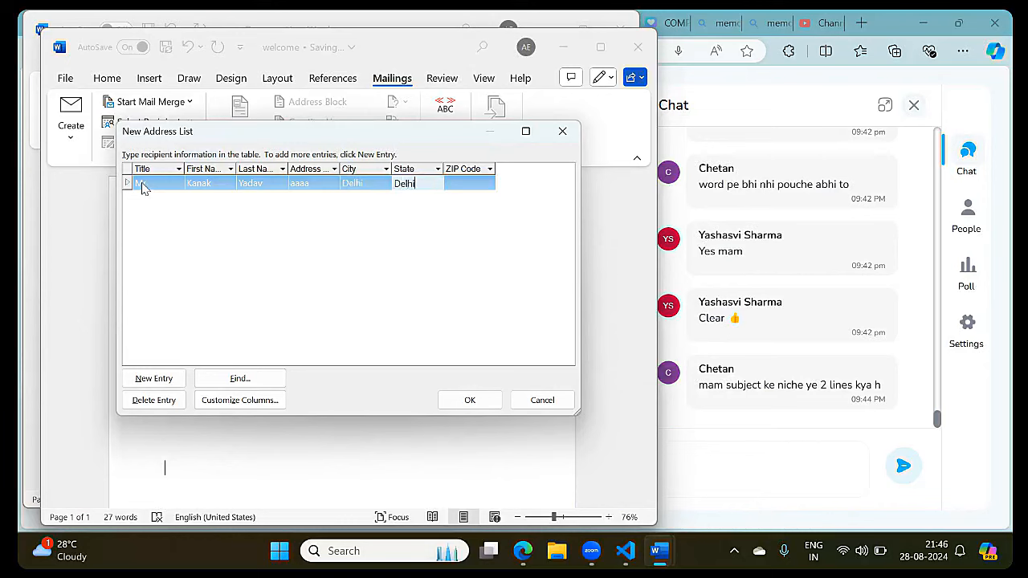
key(Tab)
text(110017)
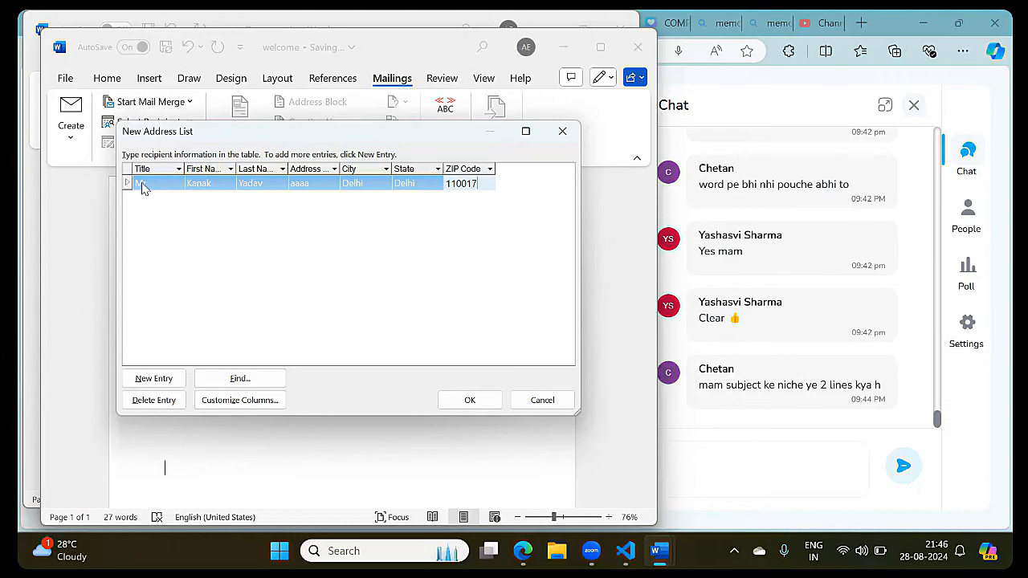
Add a second recipient, title Ms, in Delhi, Delhi with ZIP 110019.
click(171, 382)
text(Ms)
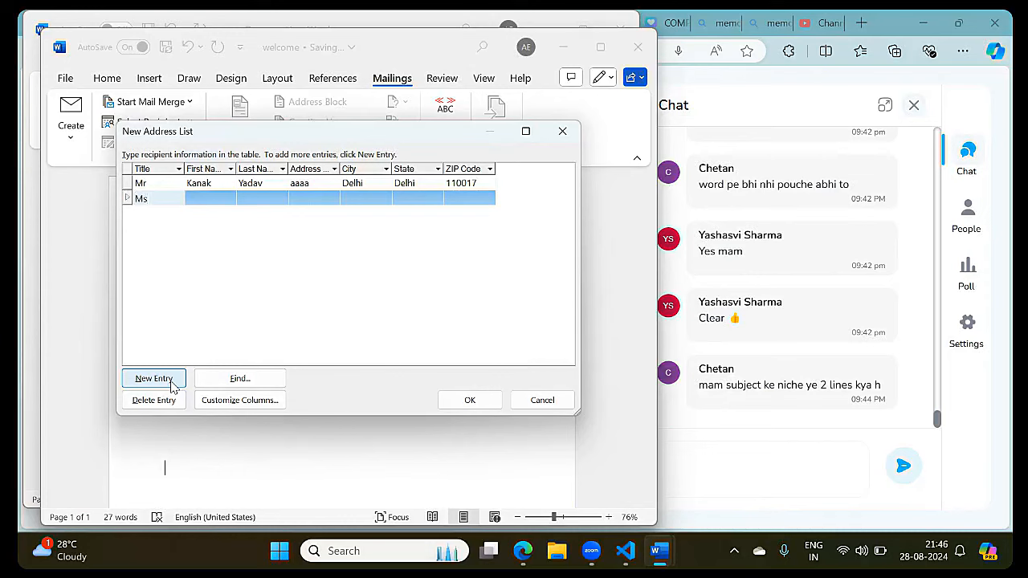
key(Tab)
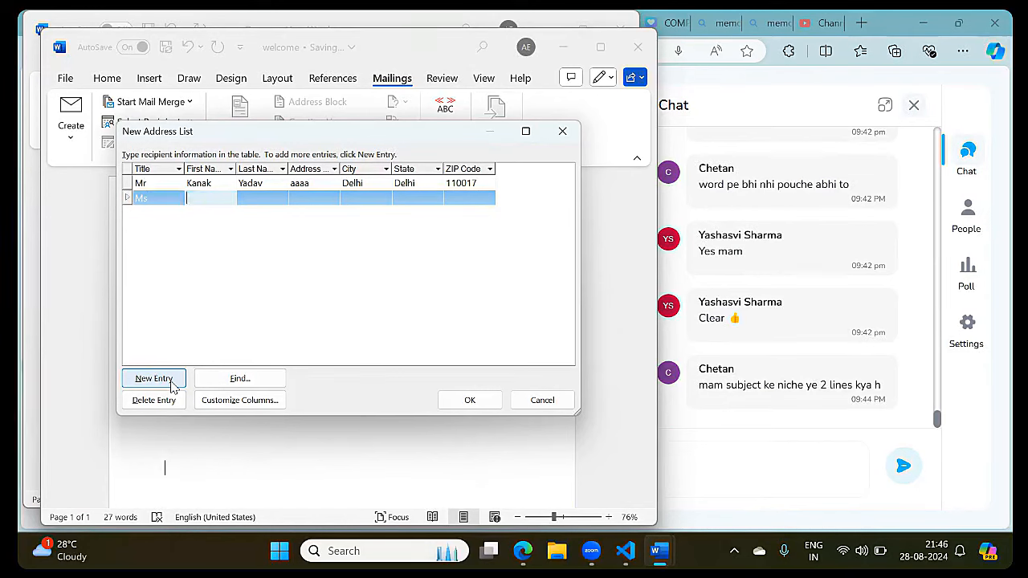
text(Anjali)
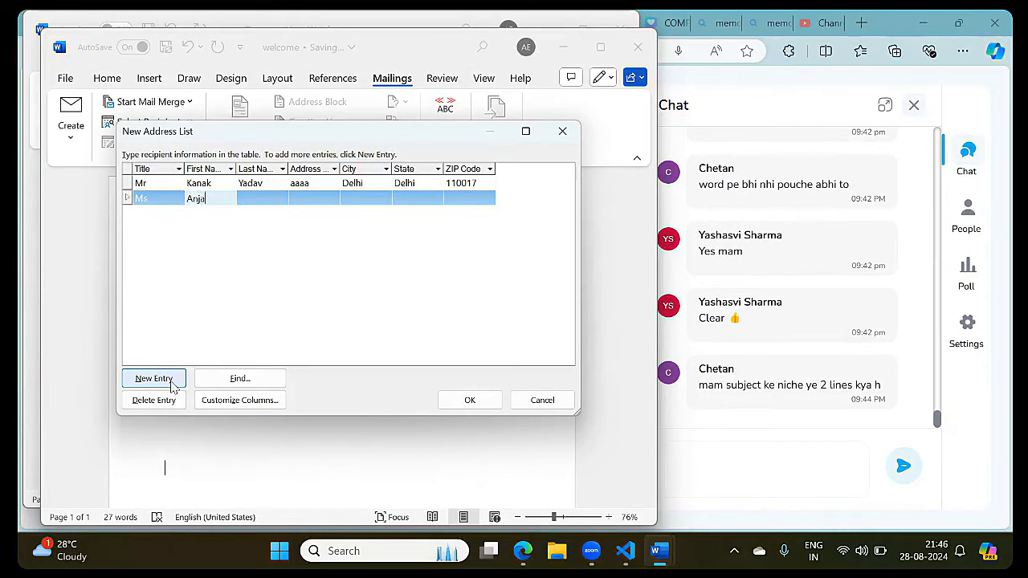
key(BackSpace)
key(BackSpace)
key(BackSpace)
key(BackSpace)
key(BackSpace)
key(BackSpace)
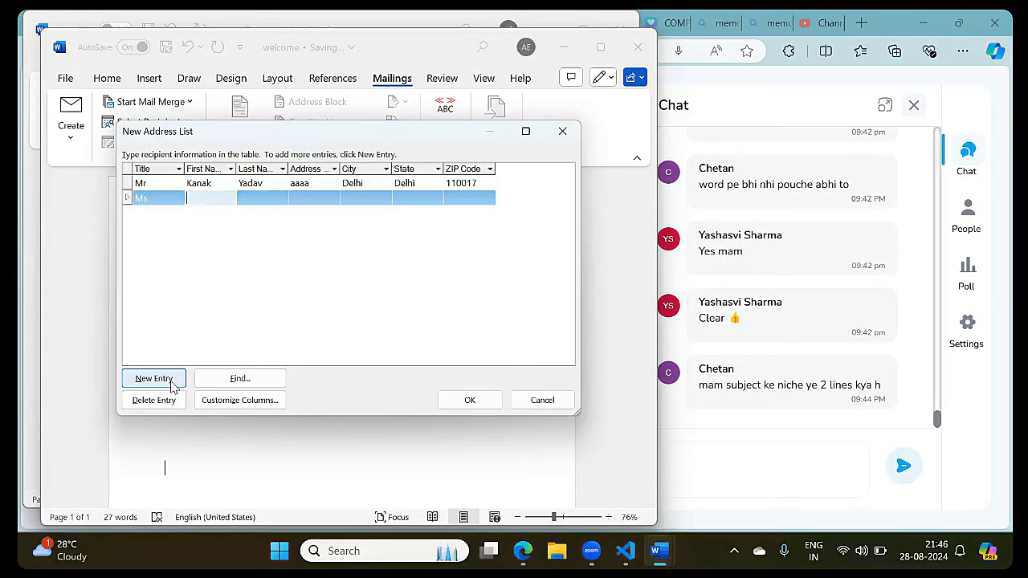
text(Priya)
key(Tab)
text(Seth)
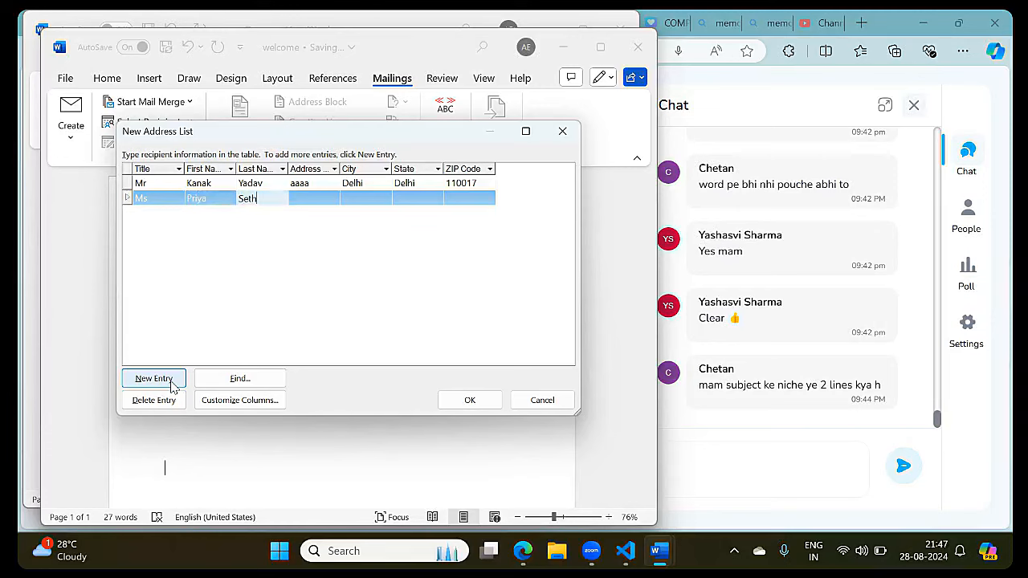
key(Tab)
text(vvvv)
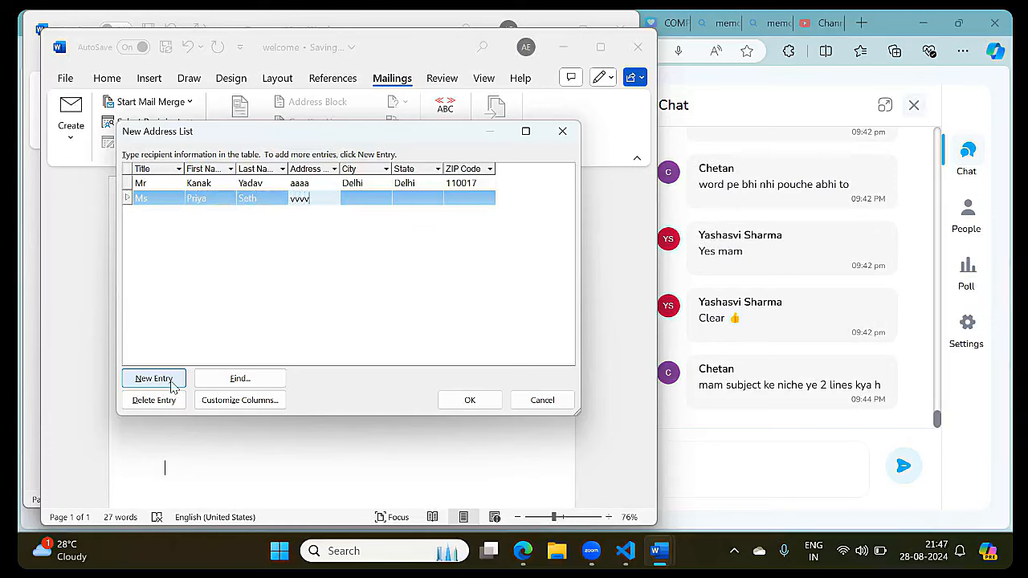
key(Tab)
text(Delhi)
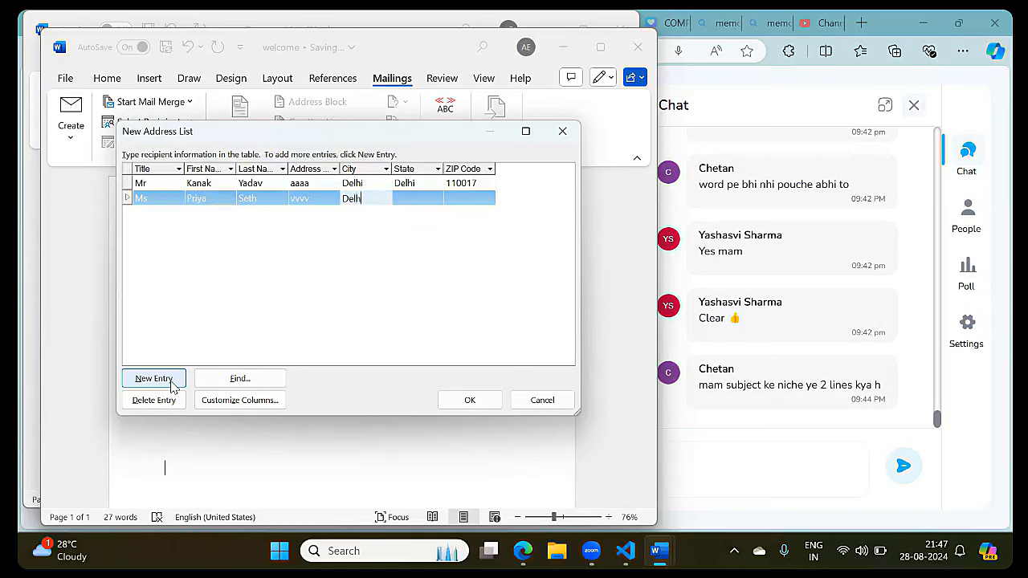
key(Tab)
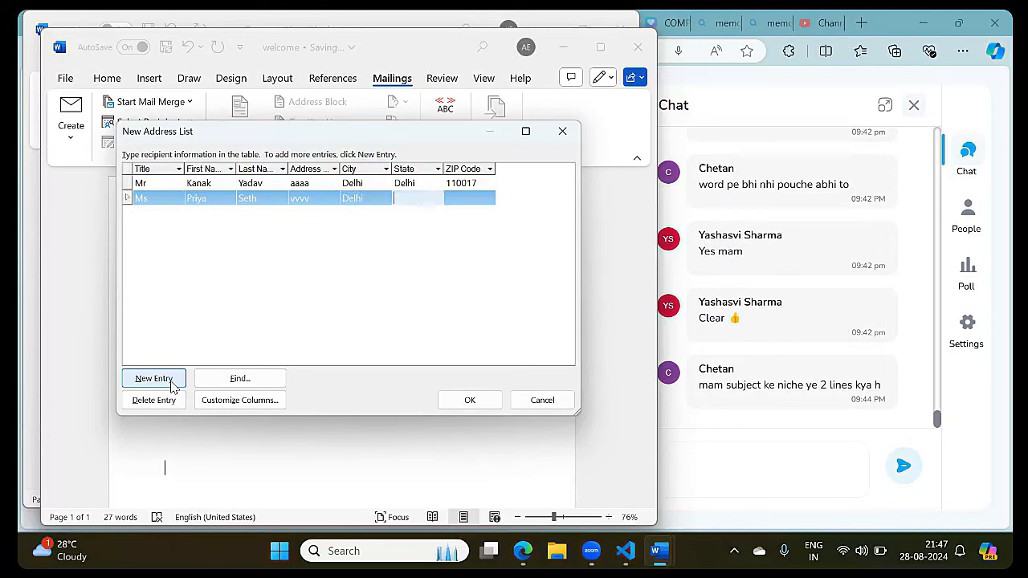
text(Delhi)
key(Tab)
text(110)
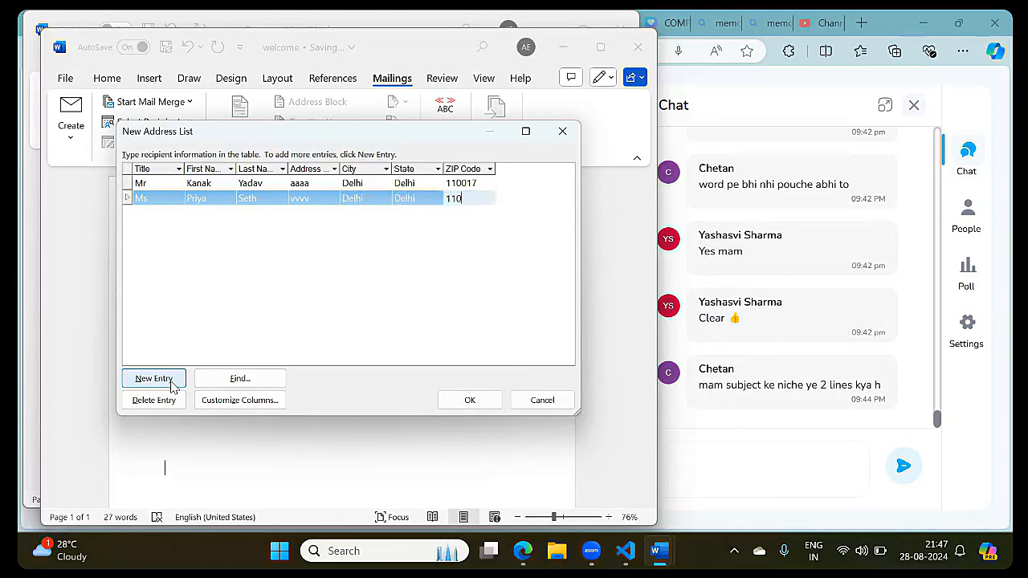
text(019)
Add a third recipient in Delhi with ZIP 110019.
click(171, 383)
text(s.)
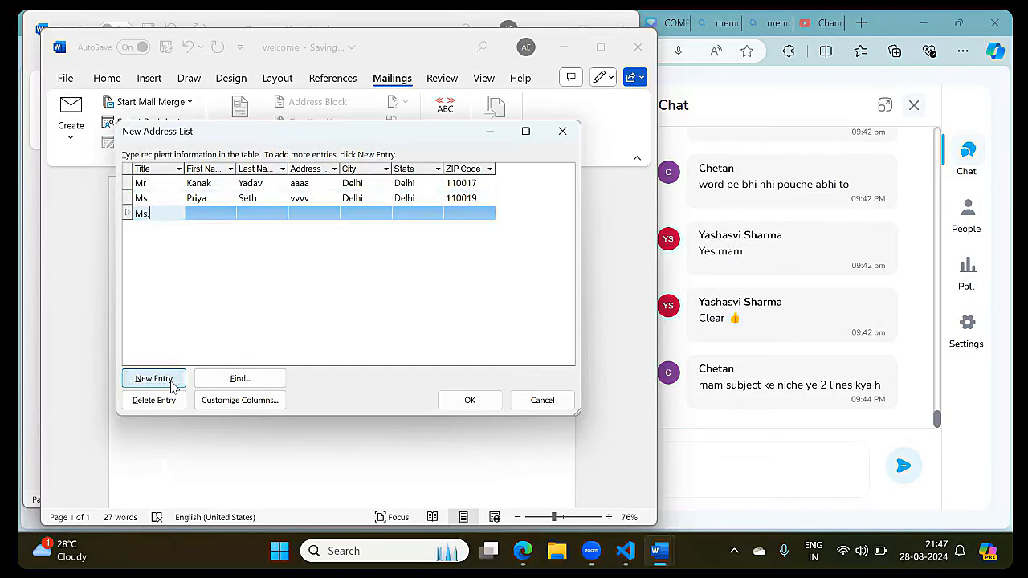
key(Tab)
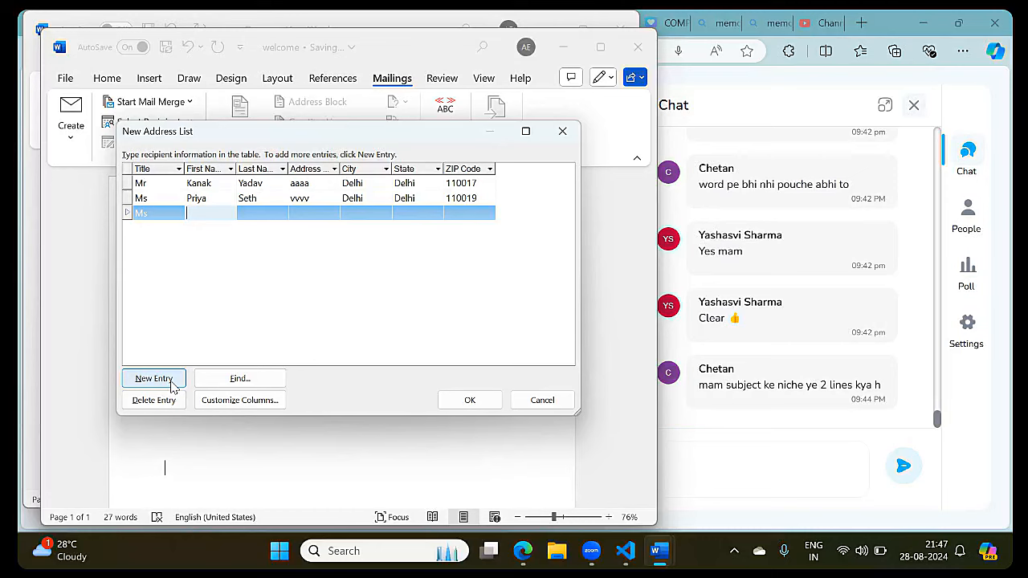
text(Manvi)
key(Tab)
text(Sehgal)
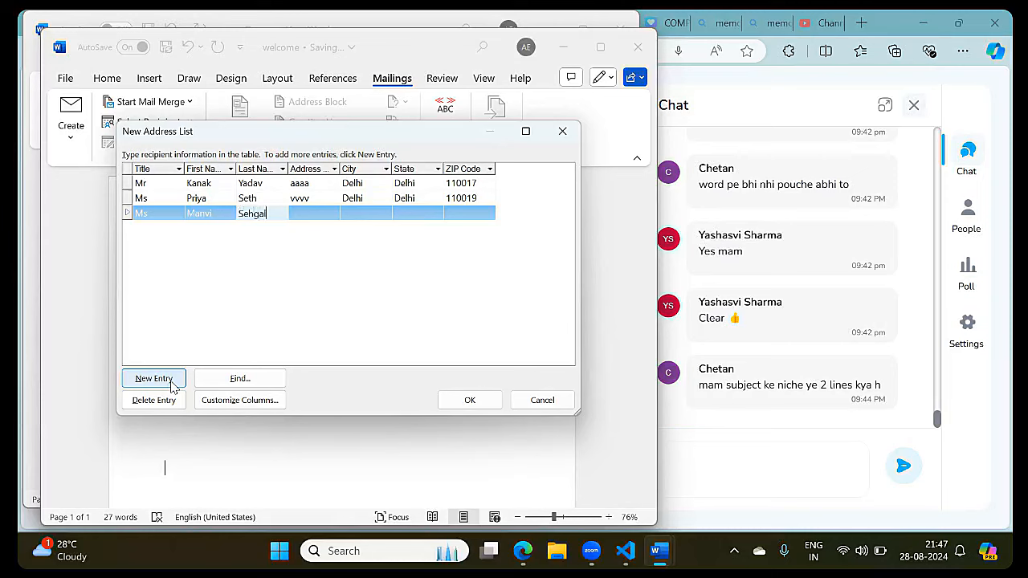
key(Tab)
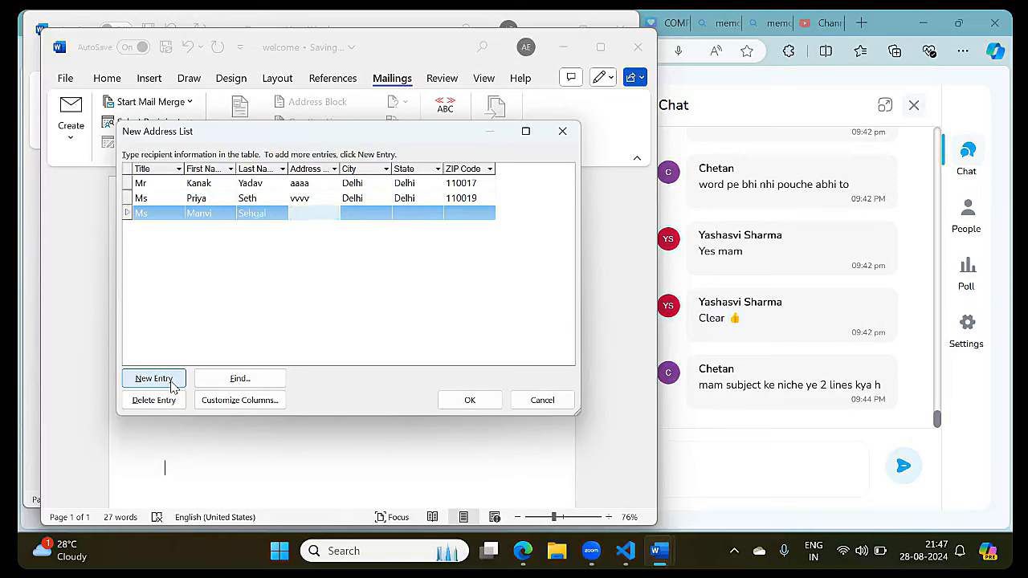
text(iiii)
key(Tab)
text(De)
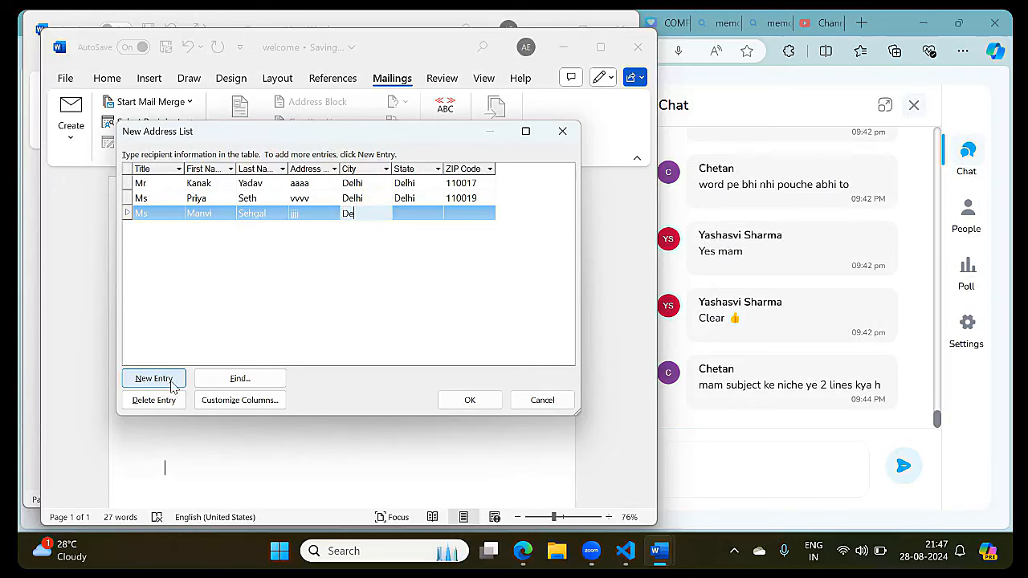
text(lhi)
key(Tab)
text(Delhi)
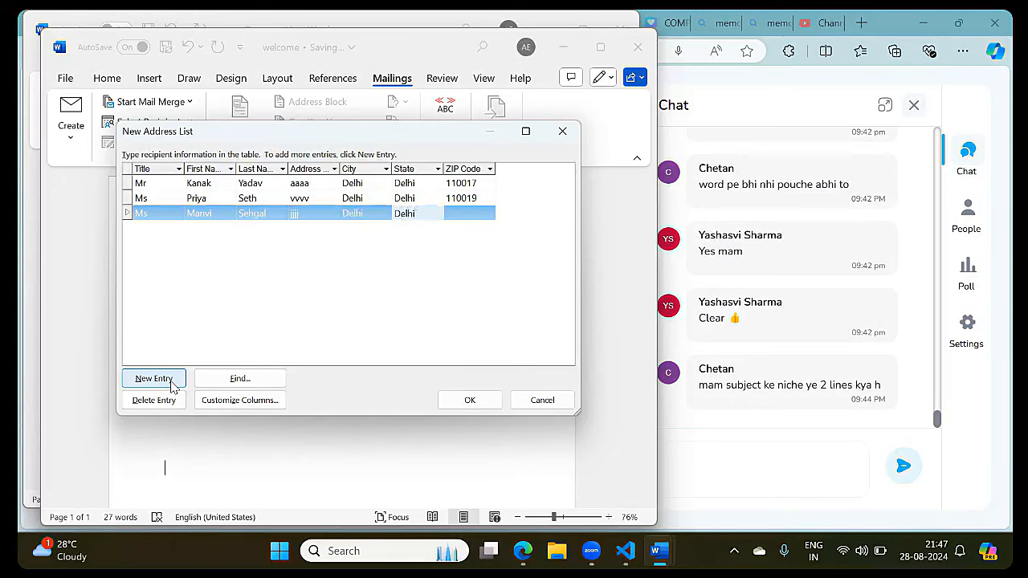
key(Tab)
text(110019)
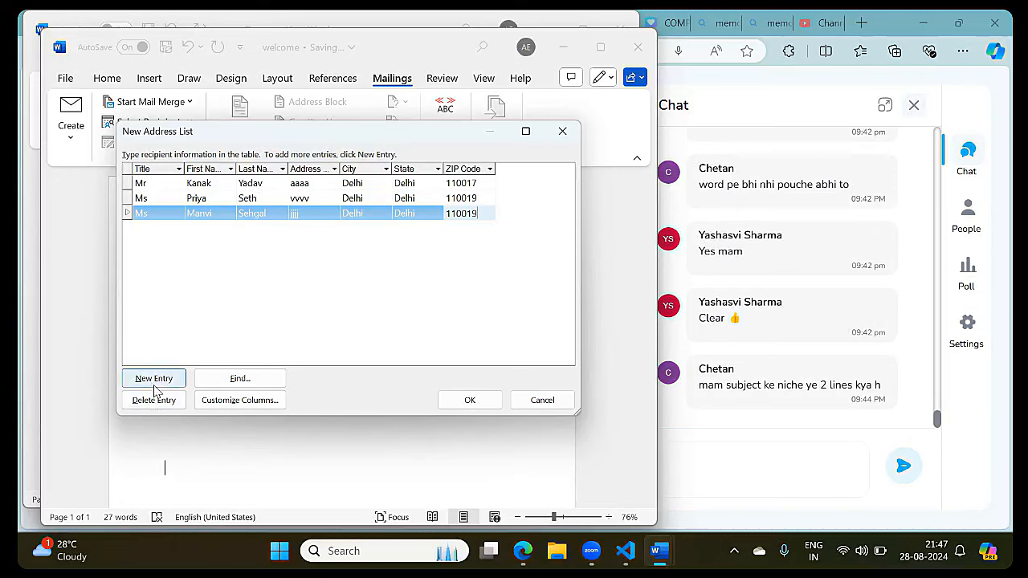
Add a fourth recipient, title Mr, in Delhi, Delhi with ZIP 120101.
click(157, 383)
text(Mr)
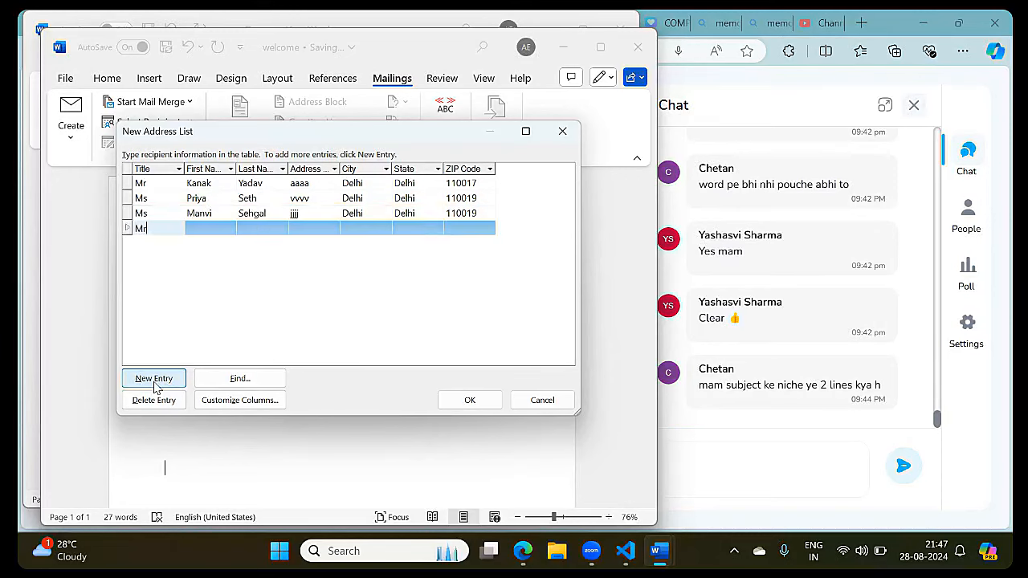
key(Tab)
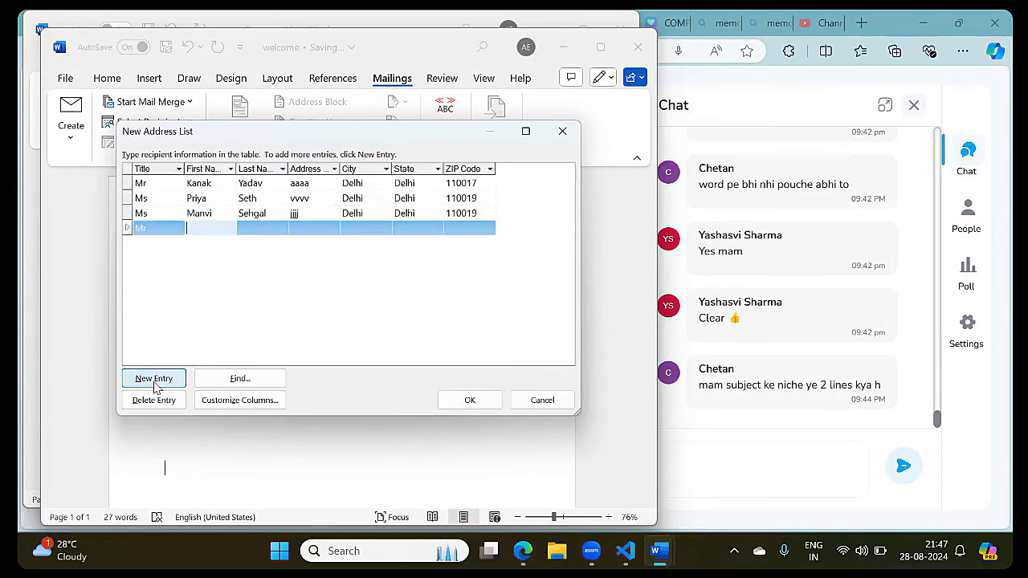
text(Yashasvi)
key(Tab)
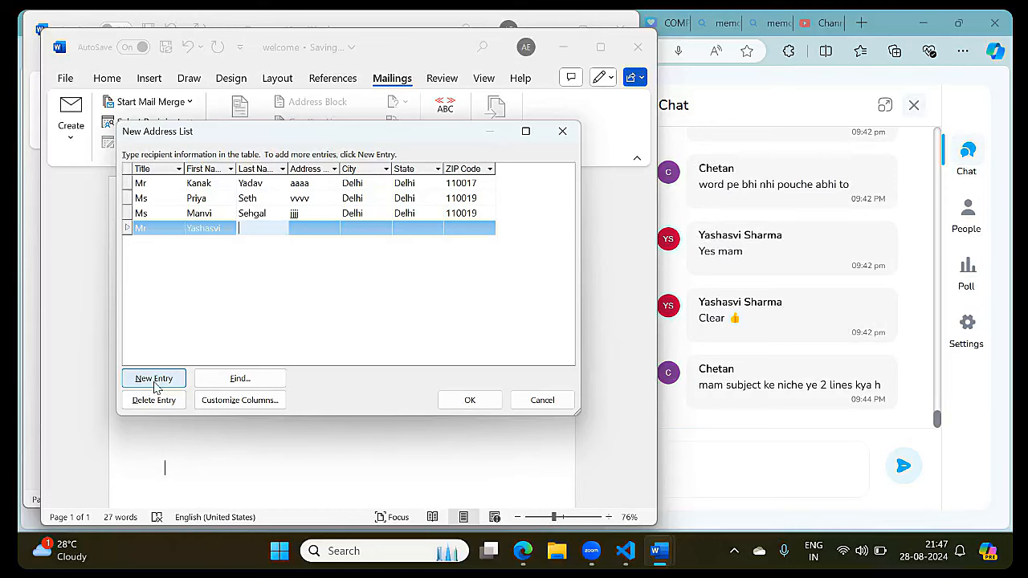
text(Sharma)
key(Tab)
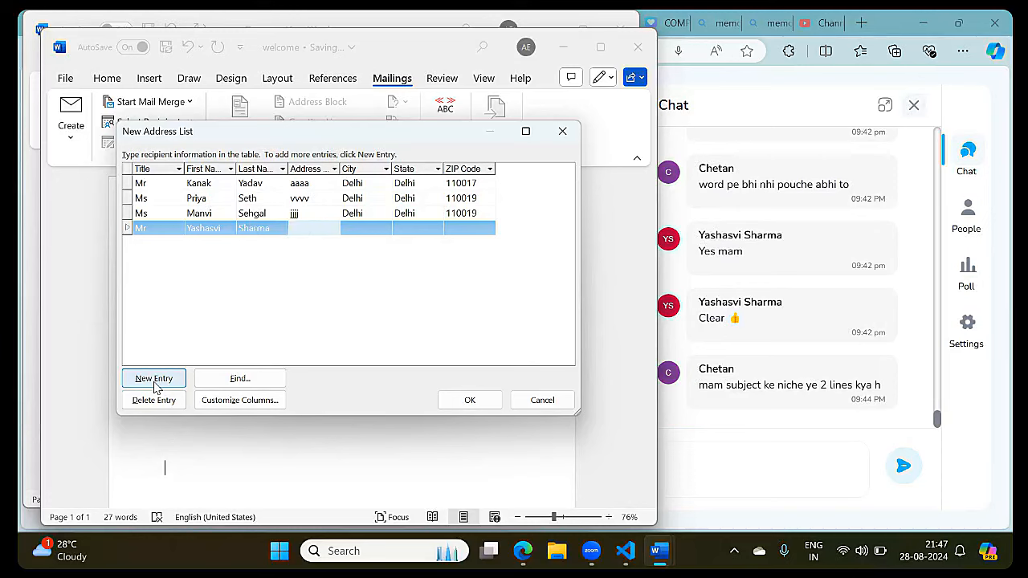
text(hhhh)
key(Tab)
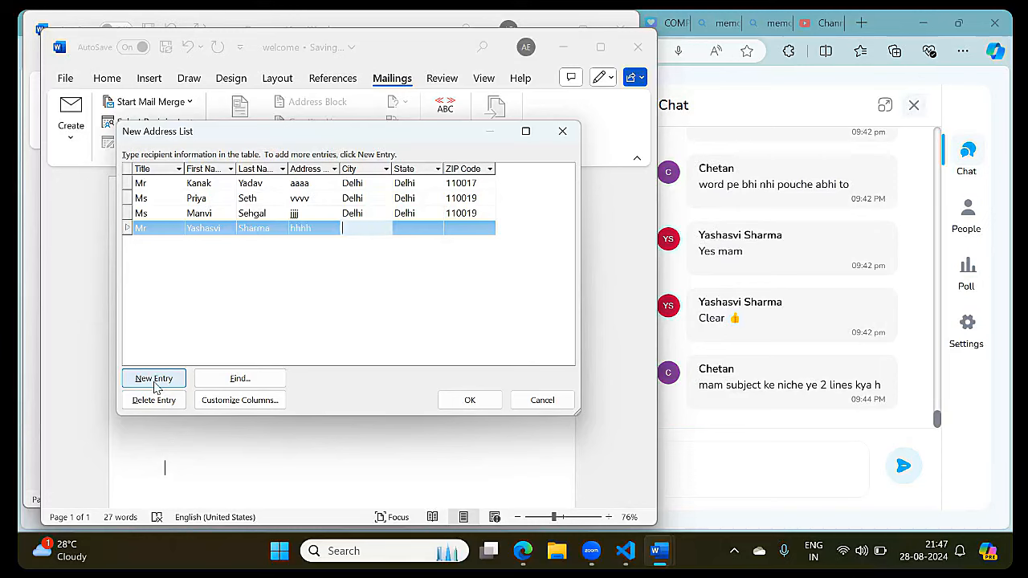
text(Delhi)
key(Tab)
text(De)
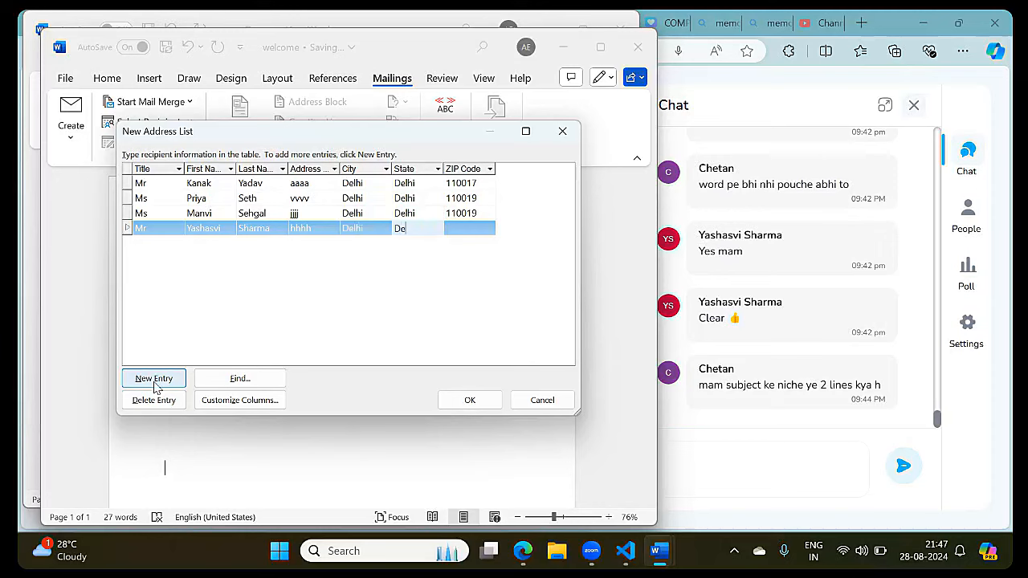
text(lhi)
key(Tab)
text(120)
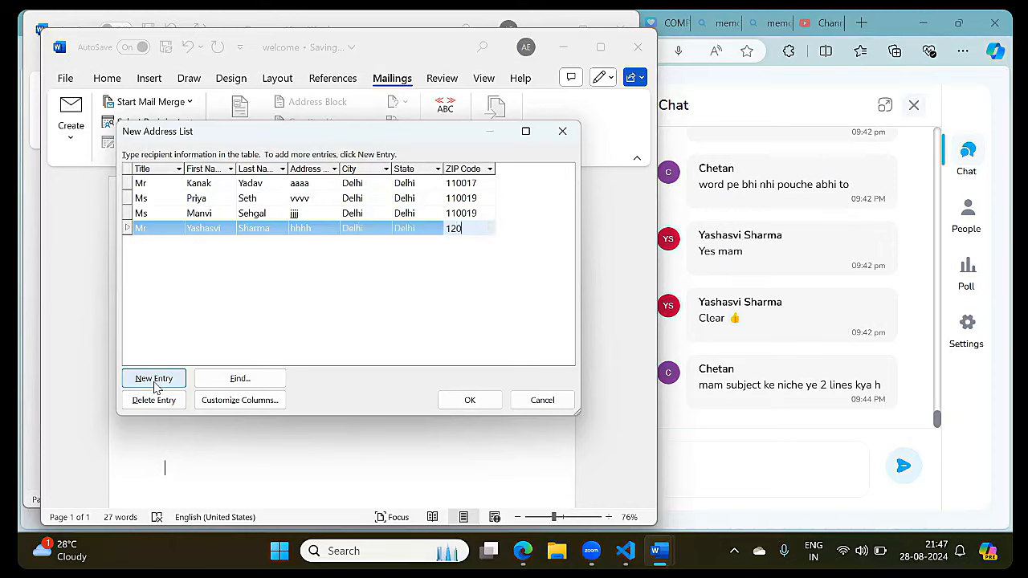
text(101)
Add a fifth recipient, title Mr, in Delhi with ZIP 1201010, then confirm the list with OK.
click(150, 383)
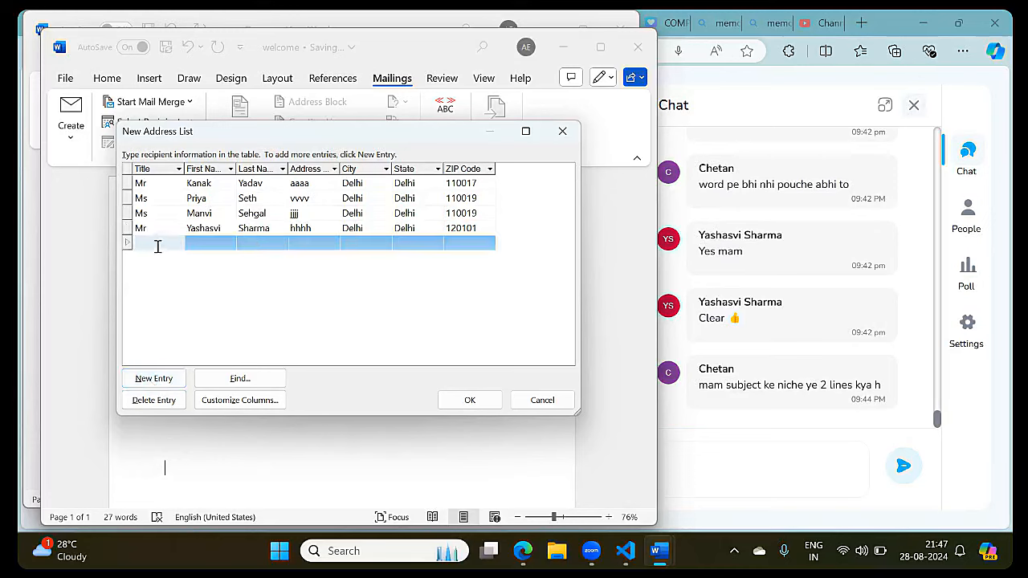
text(Mr)
key(Tab)
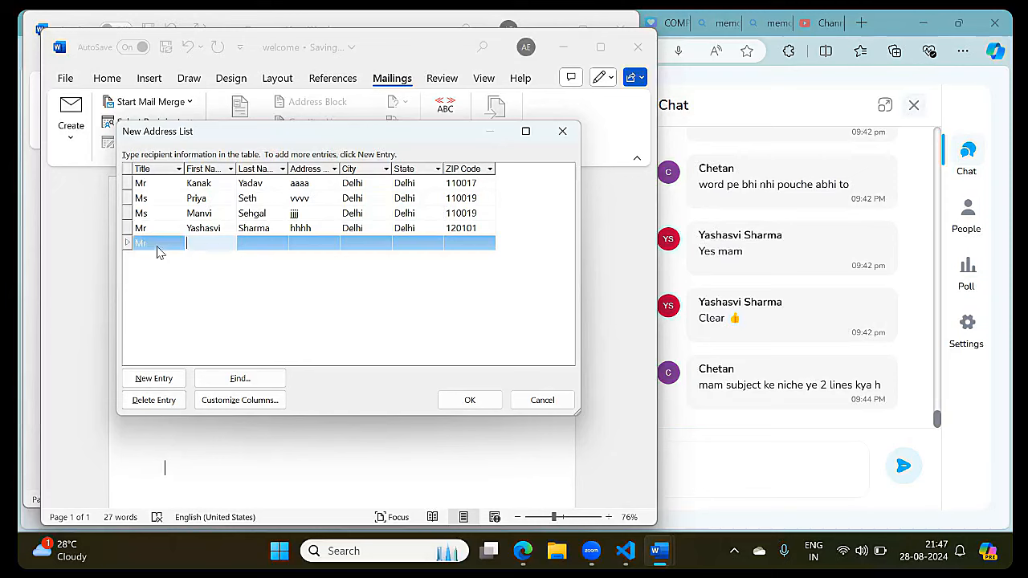
text(Chetan)
key(Tab)
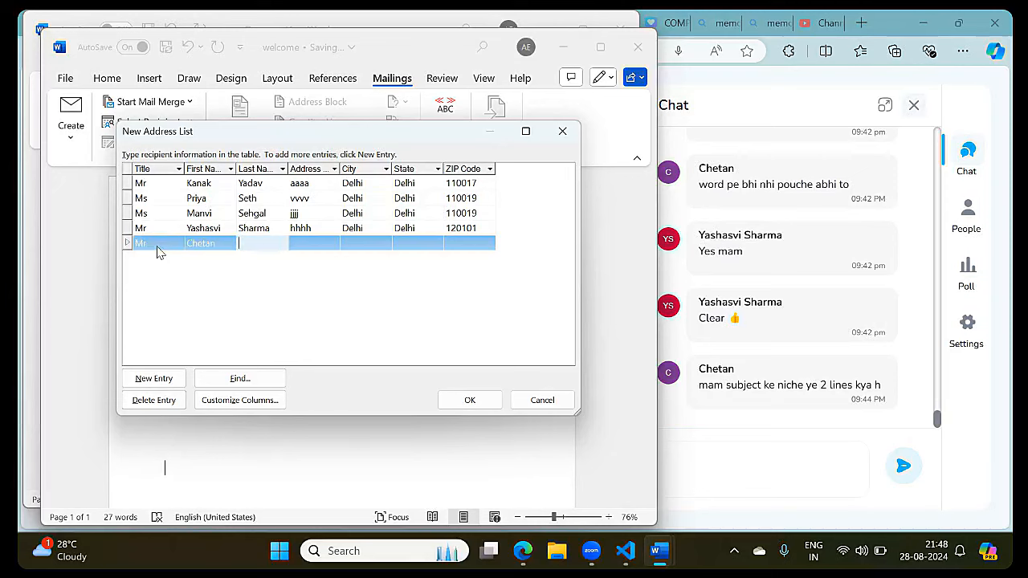
text(Kumar)
key(Tab)
text(ggg)
key(Tab)
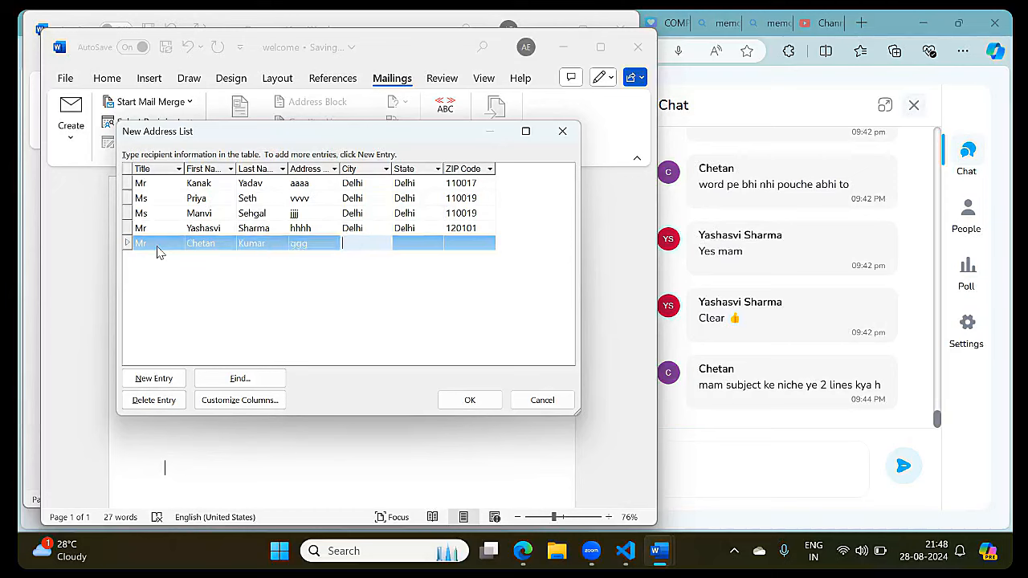
text(Delhi)
key(Tab)
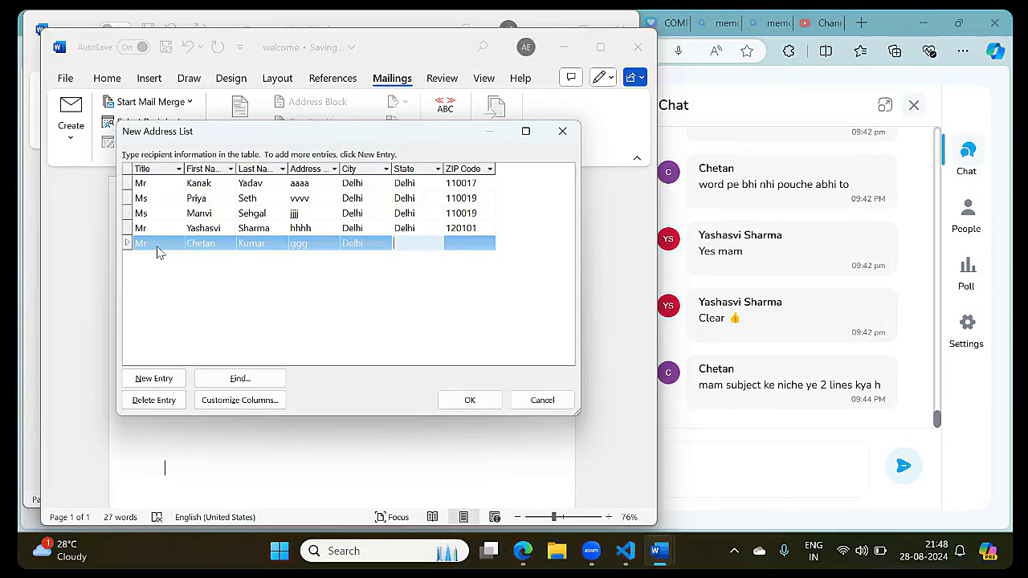
text(DElhi)
key(Tab)
text(1201010)
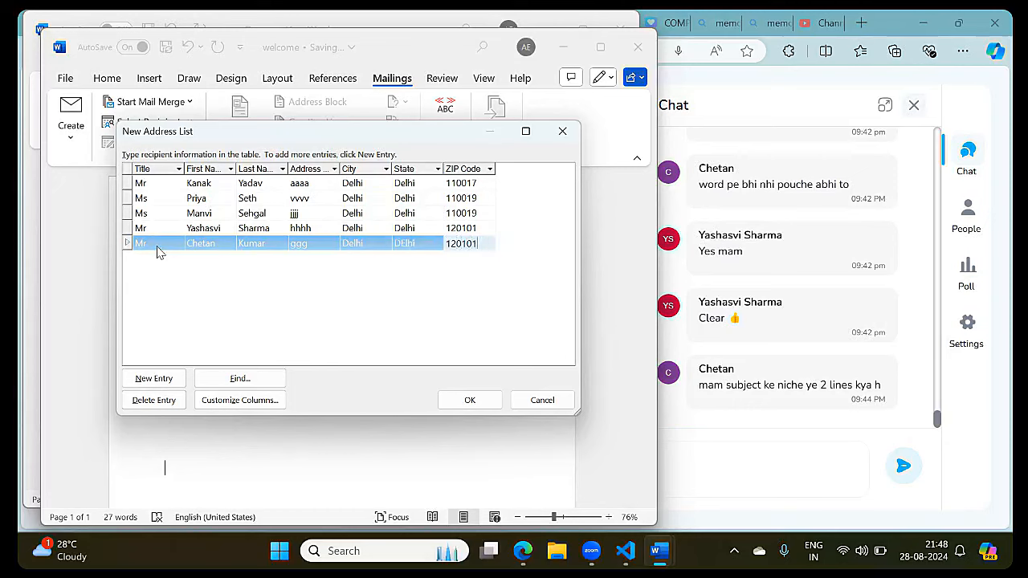
click(445, 402)
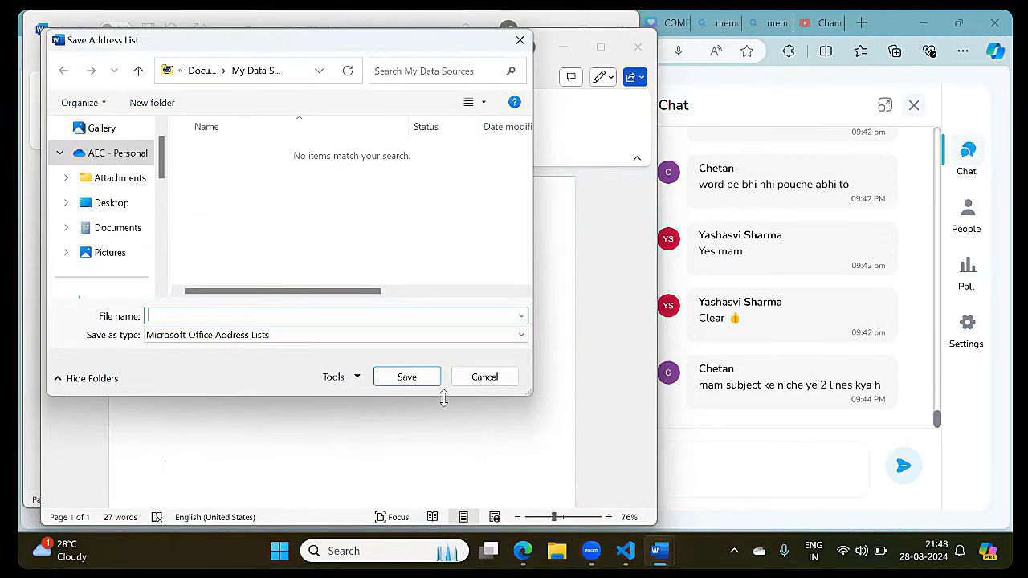
Save the address list under the file name 'stu'.
text(sti)
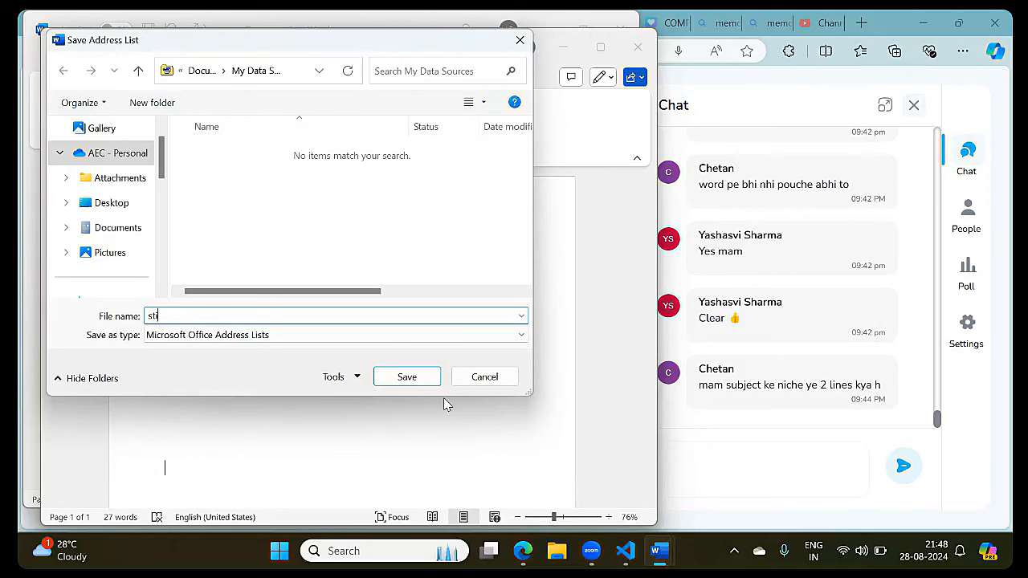
key(BackSpace)
text(u)
key(Return)
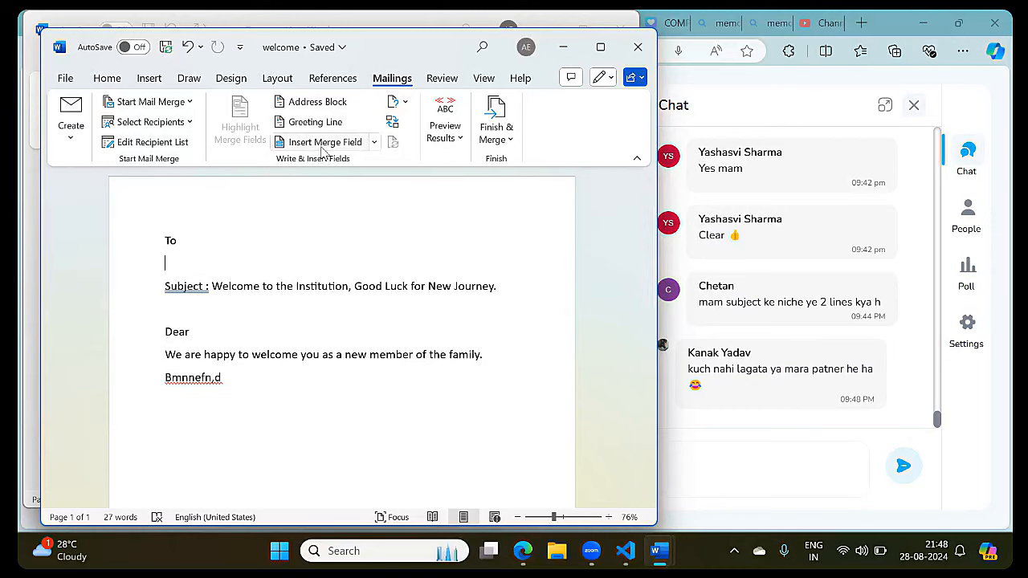
Insert «Title». «First_Name» «Last_Name» as the first address line below To.
click(375, 144)
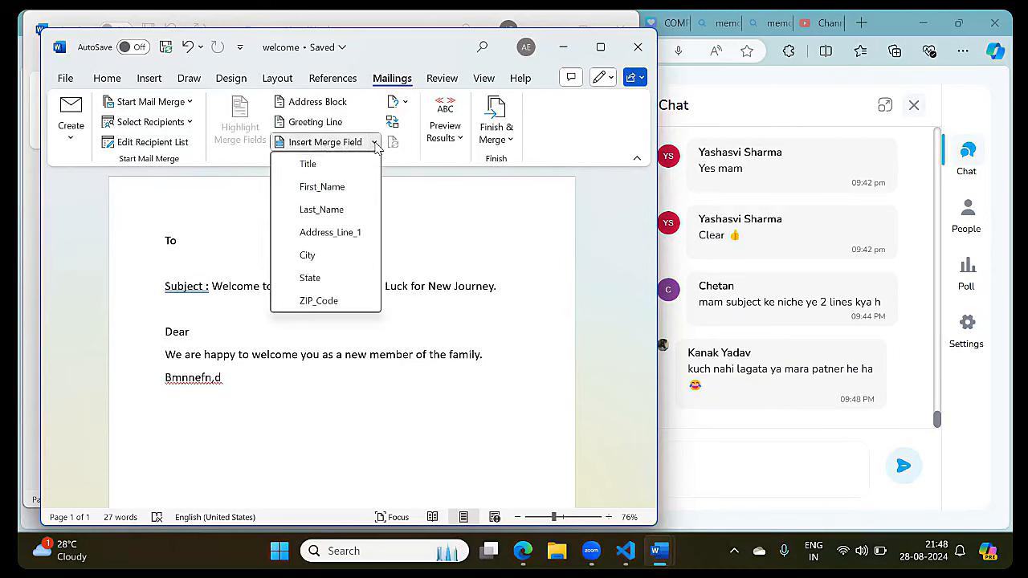
click(351, 168)
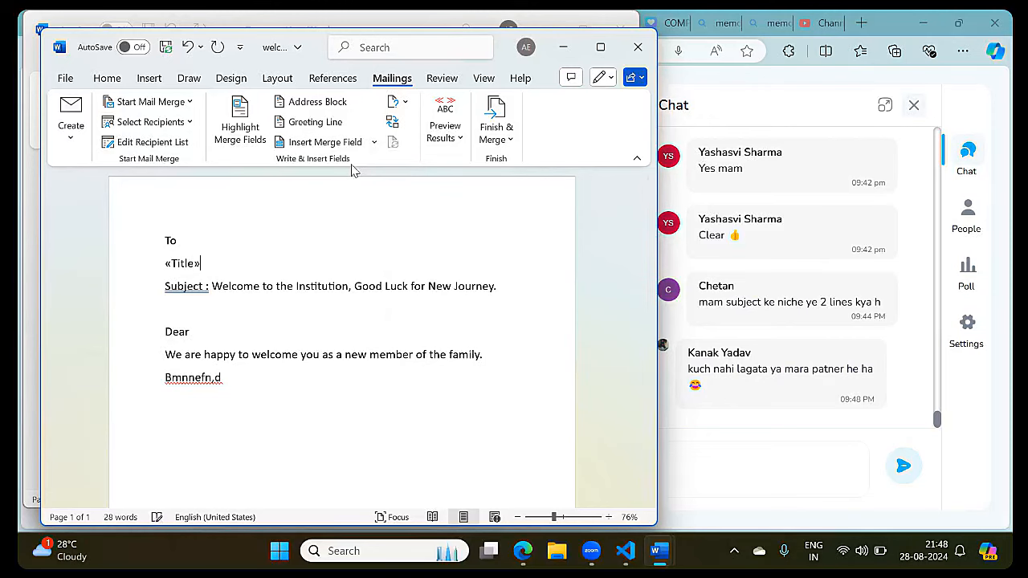
text(.)
click(375, 142)
click(350, 184)
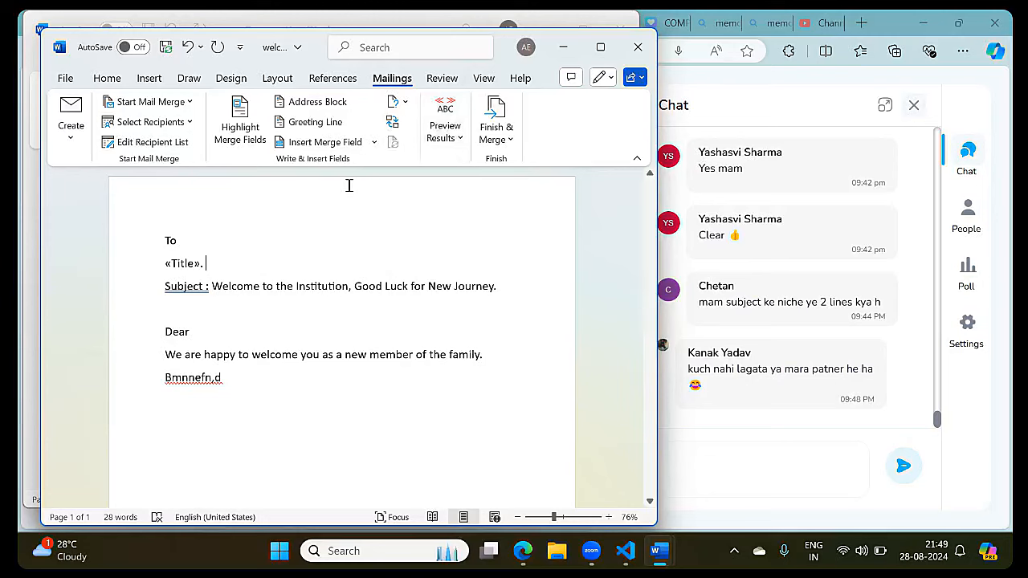
click(374, 143)
click(347, 212)
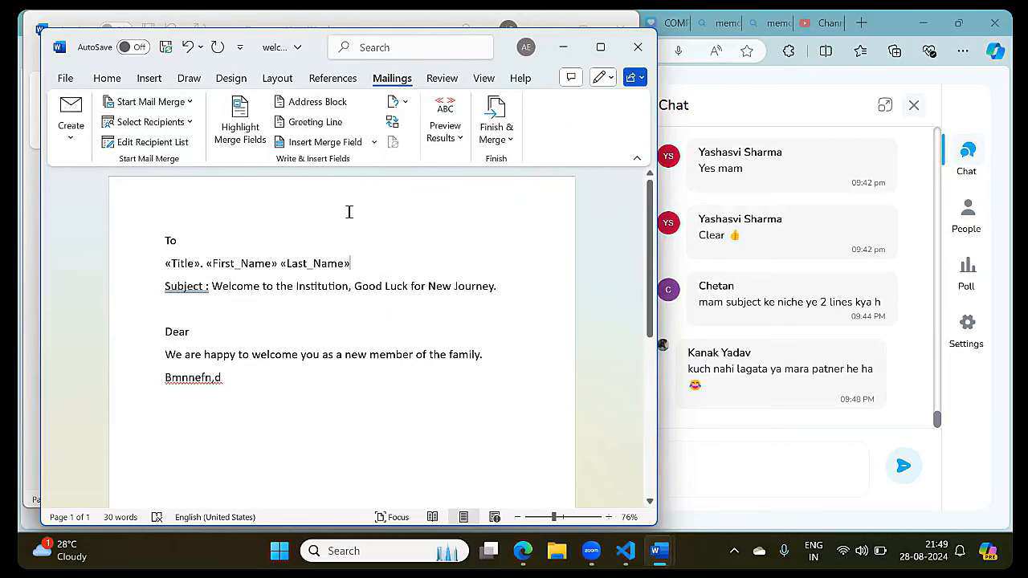
key(Return)
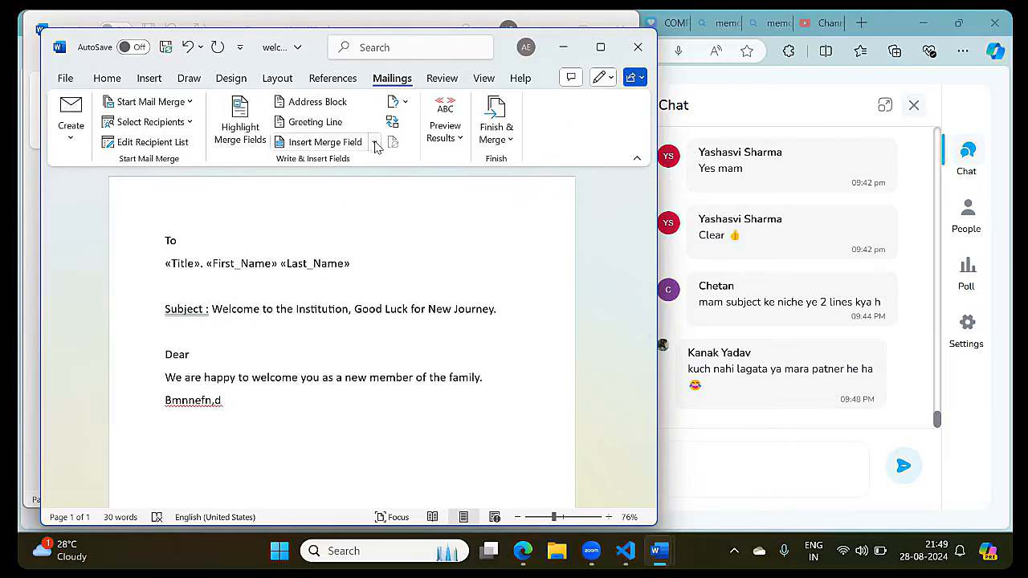
Add «Address_Line_1», «City» and «State», «ZIP_Code» on the following address lines.
click(375, 142)
click(332, 234)
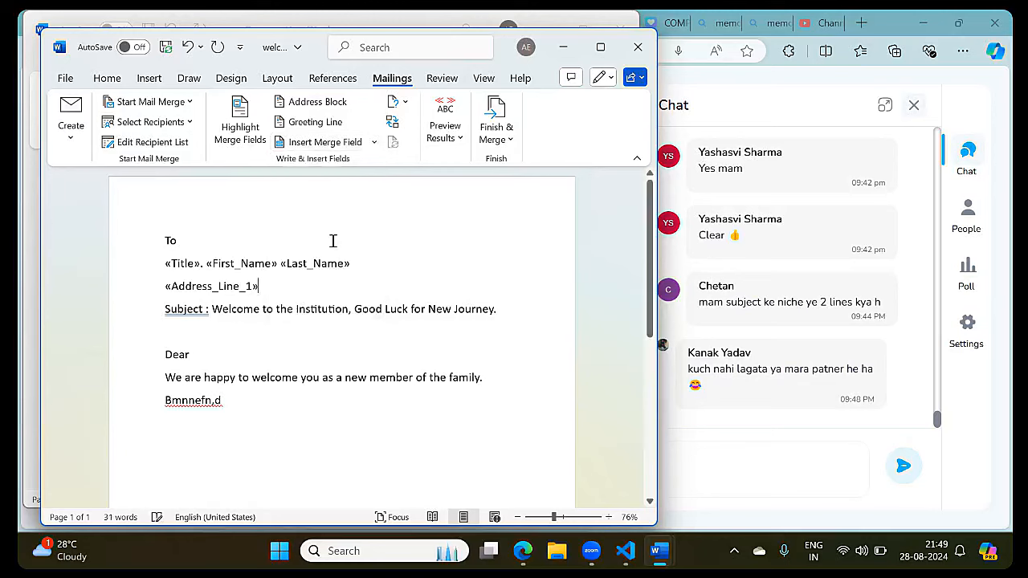
text(,)
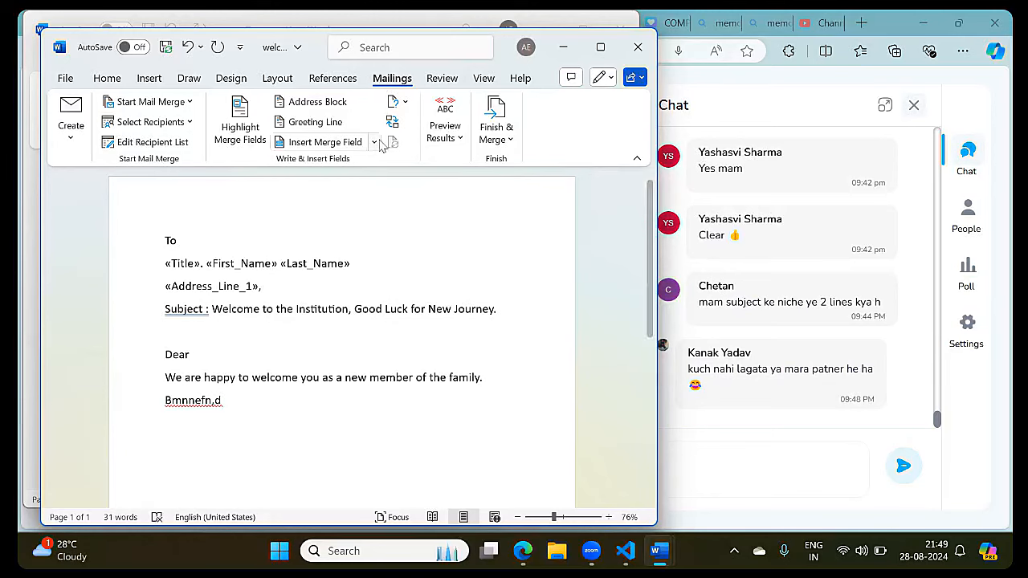
click(374, 143)
click(337, 263)
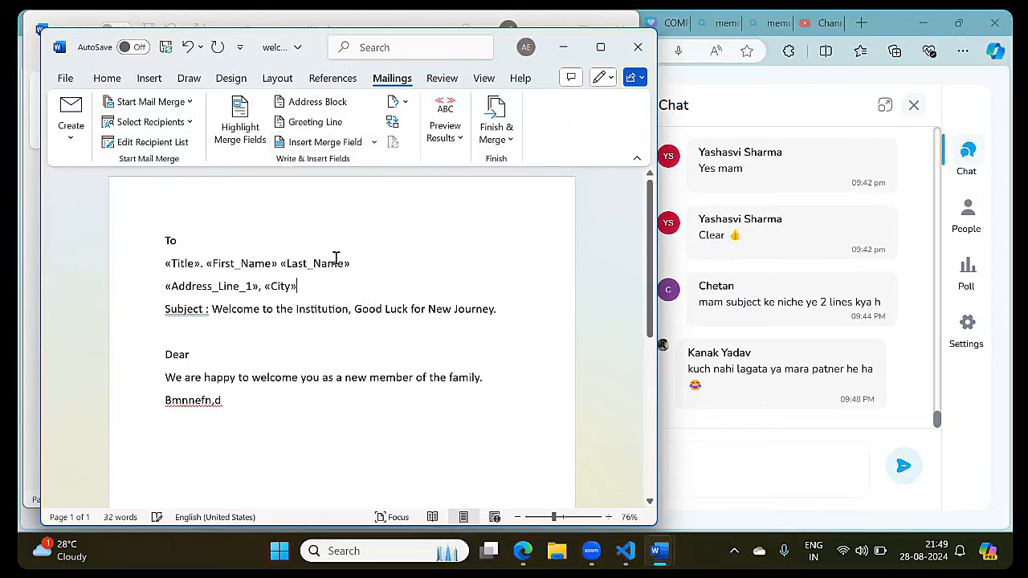
key(Return)
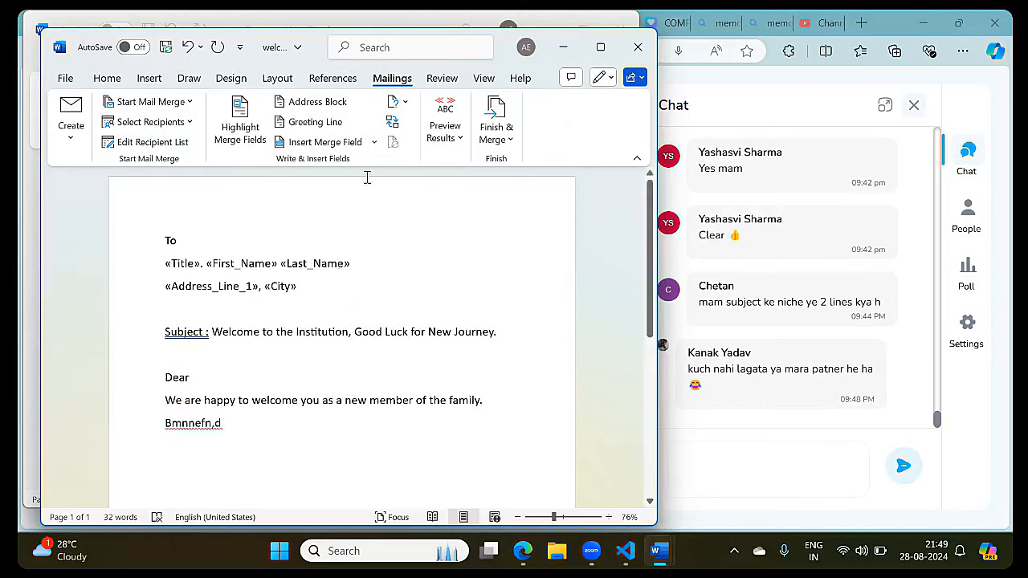
click(374, 142)
click(310, 277)
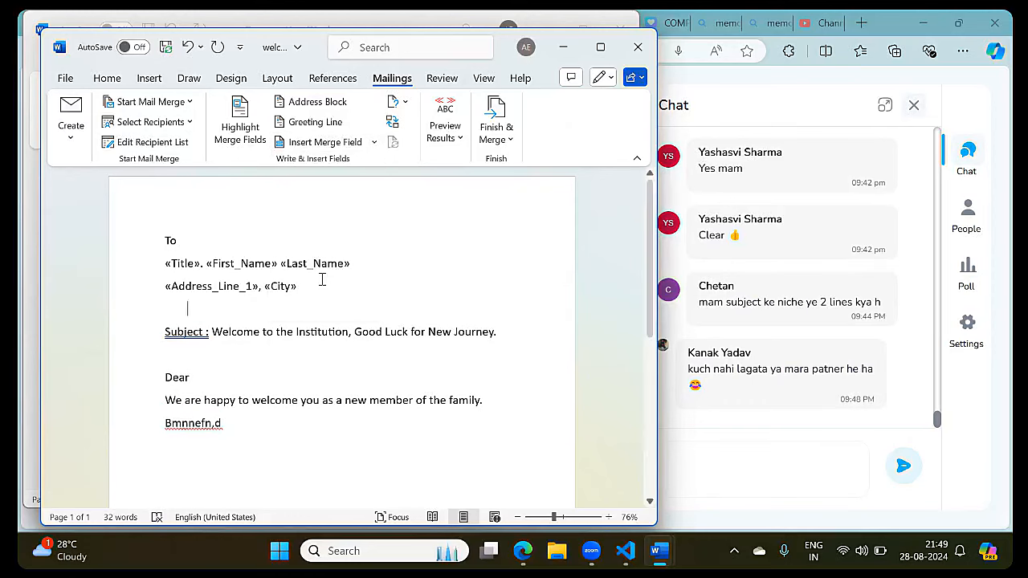
text(,)
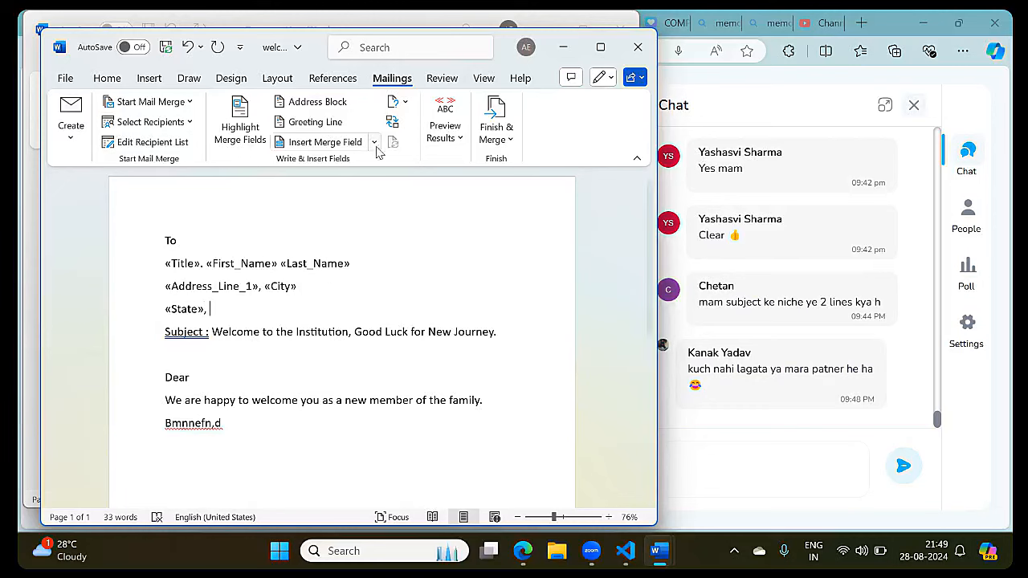
click(374, 142)
click(345, 309)
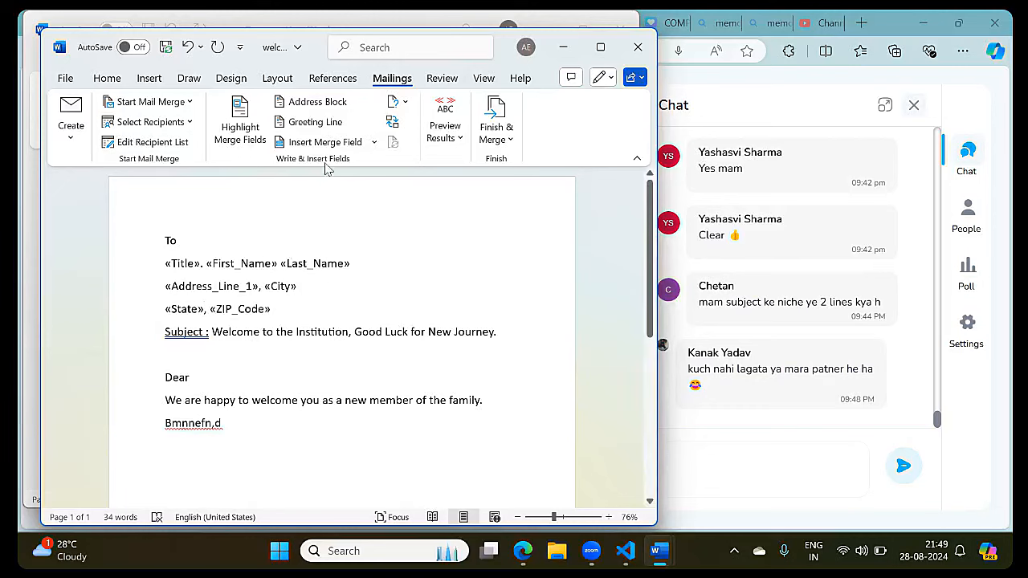
click(374, 142)
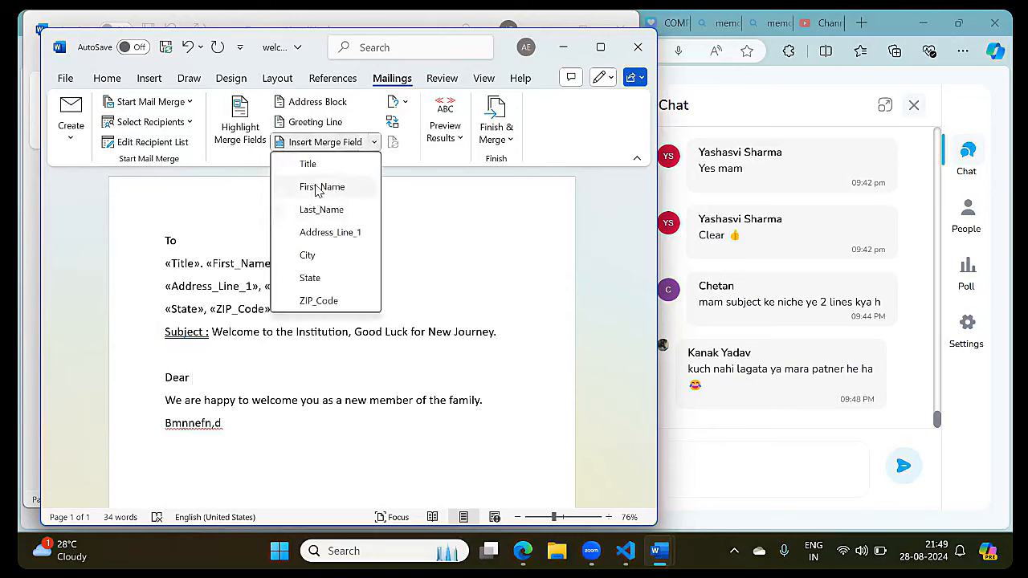
Put «First_Name» after Dear and sign off with From, Principal and Abc on separate lines.
click(319, 186)
text(,)
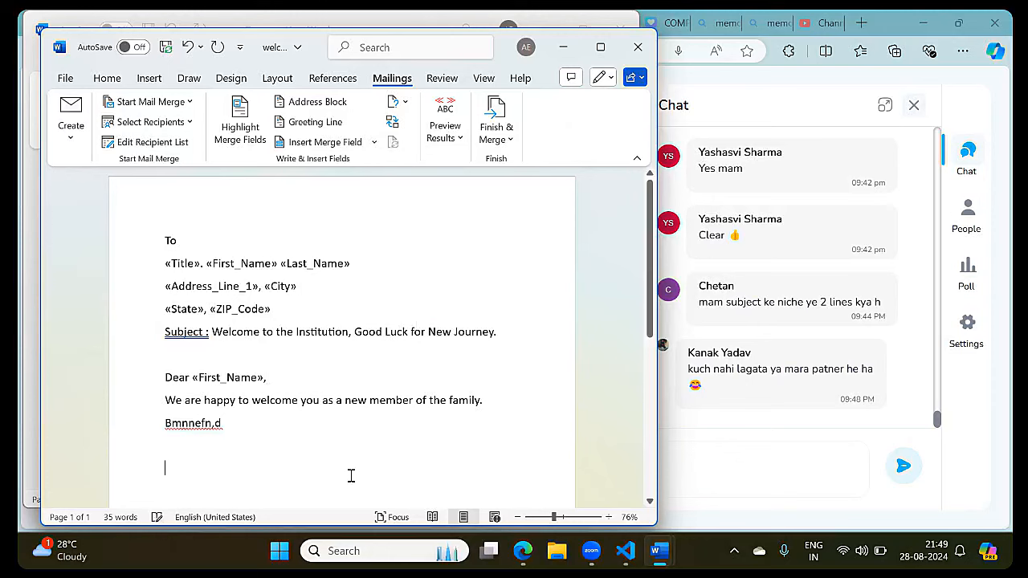
key(Return)
key(Return)
text(From)
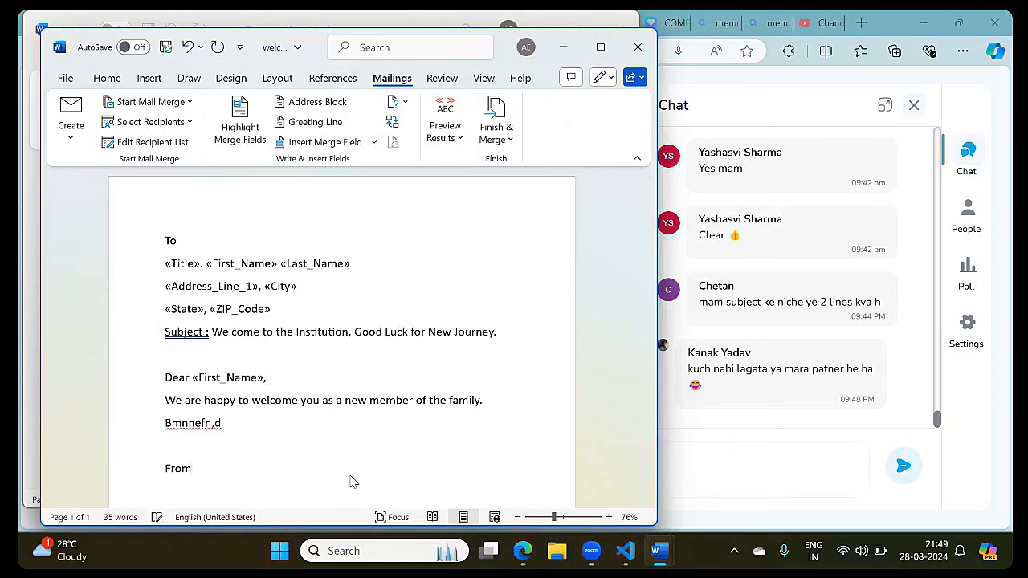
key(Return)
text(Principal)
key(Return)
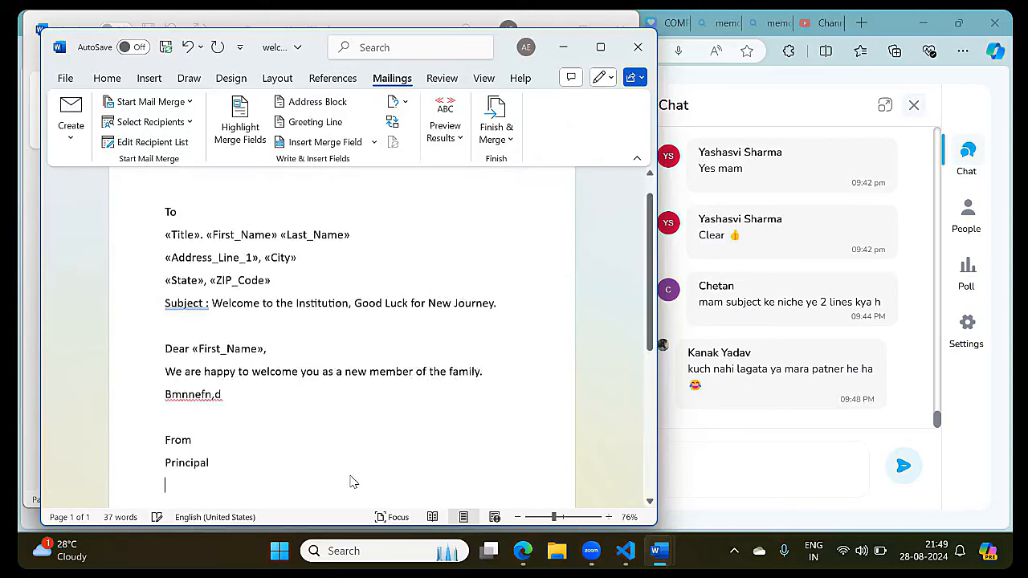
text(Abc)
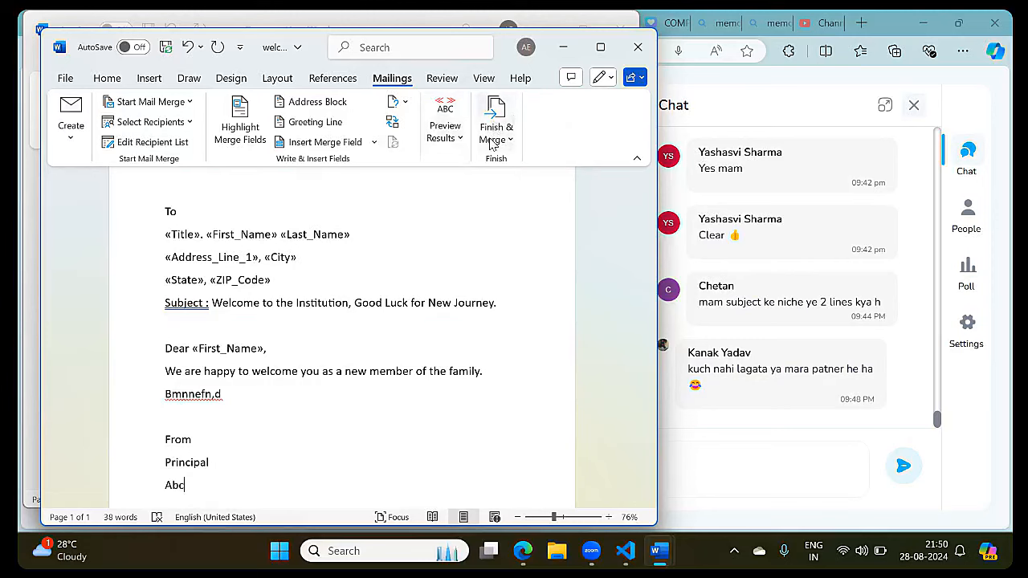
Turn on Preview Results to show the letter with the first recipient's data.
click(453, 145)
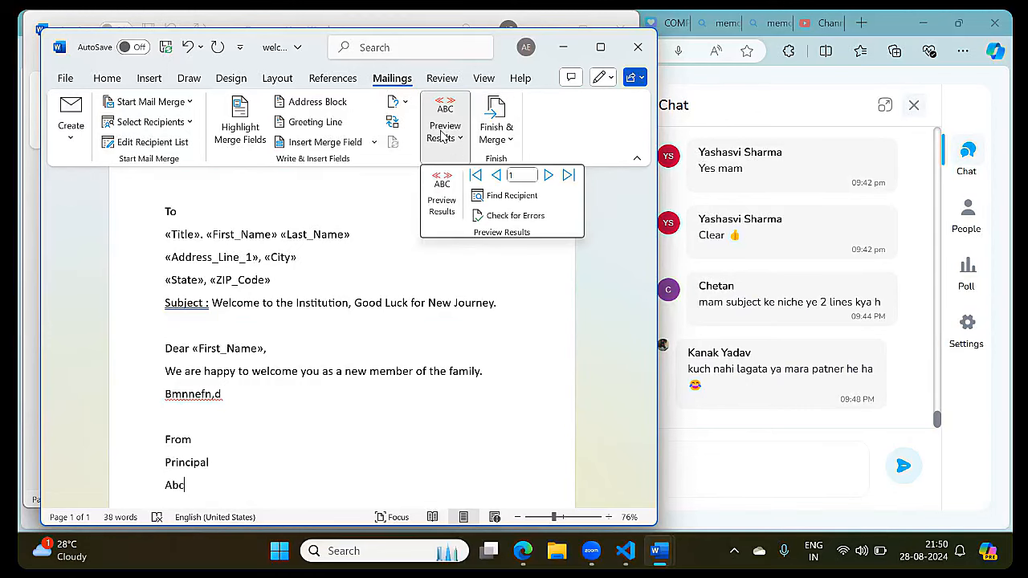
click(443, 135)
click(447, 112)
click(439, 126)
click(439, 127)
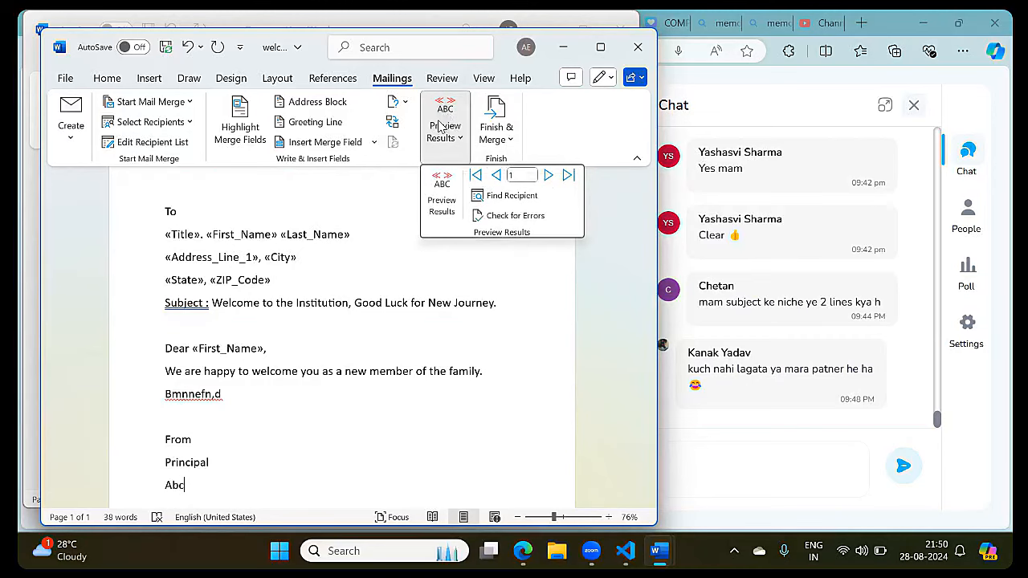
right_click(549, 178)
click(549, 383)
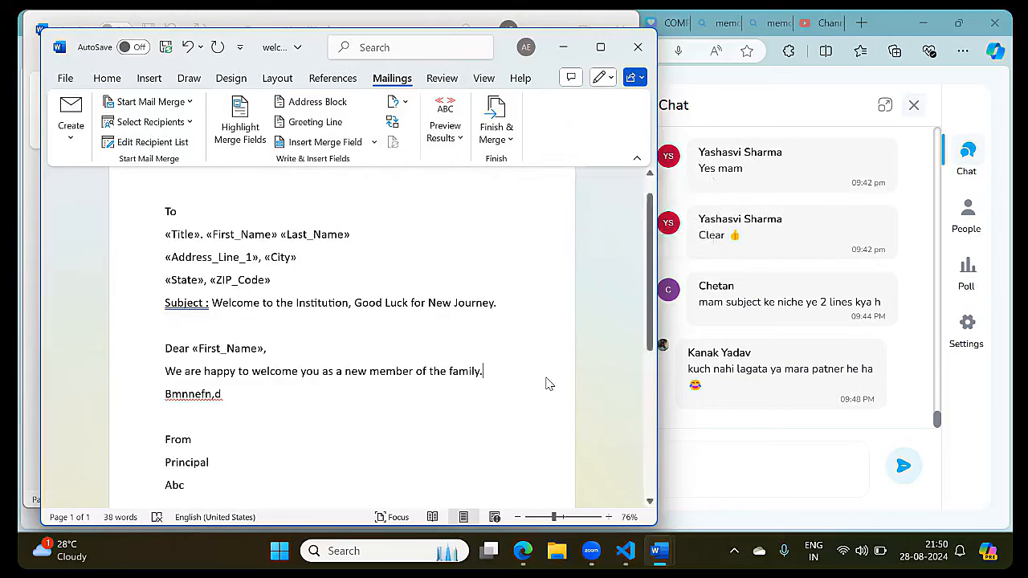
right_click(550, 383)
click(464, 148)
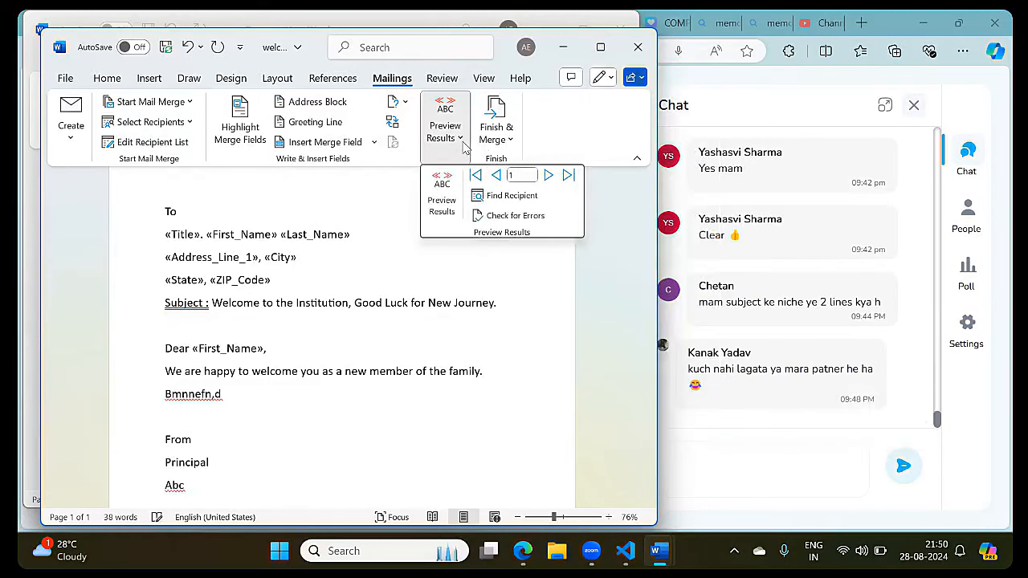
click(442, 186)
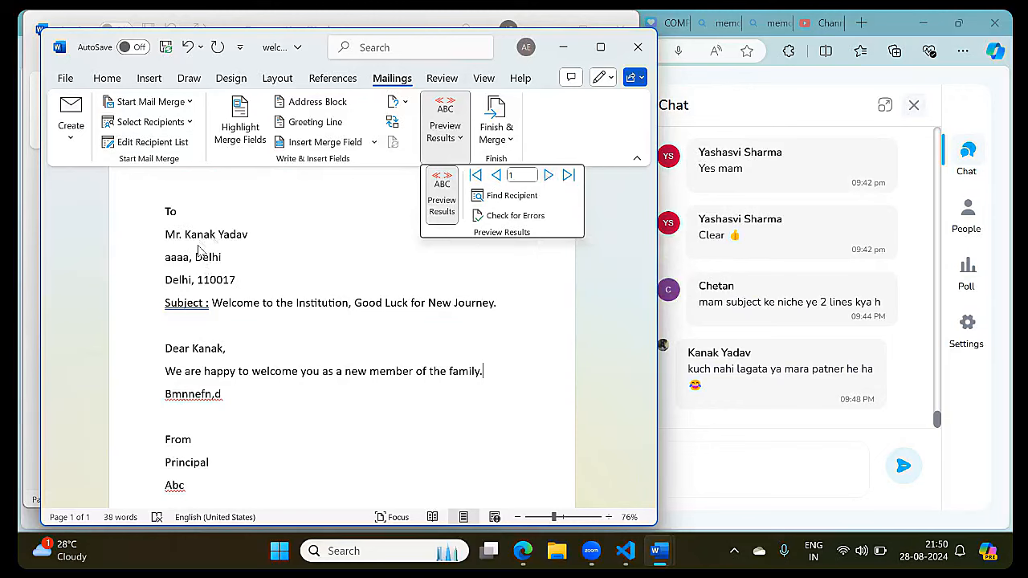
Step through the preview records from the second to the fifth recipient.
click(548, 178)
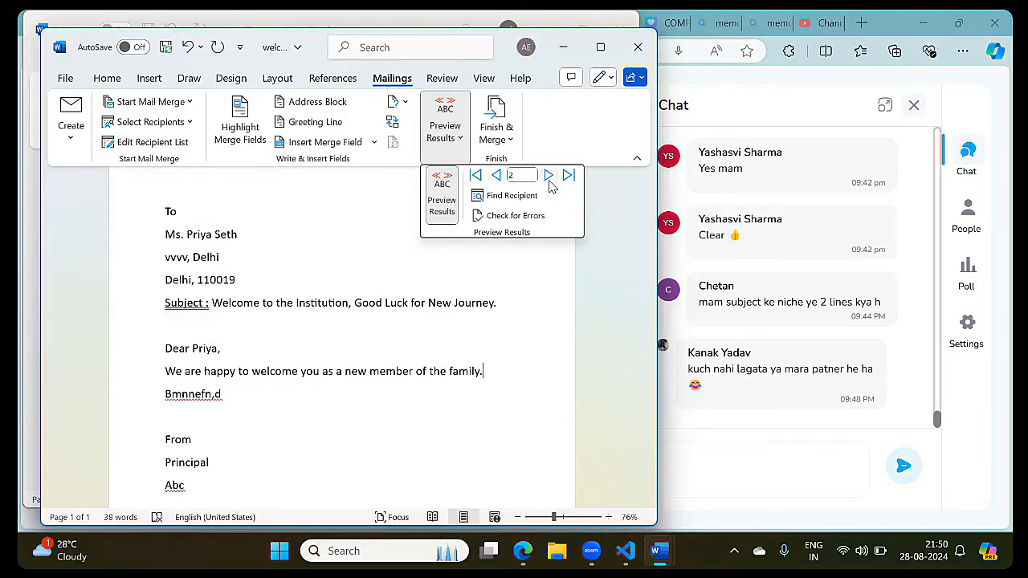
click(548, 178)
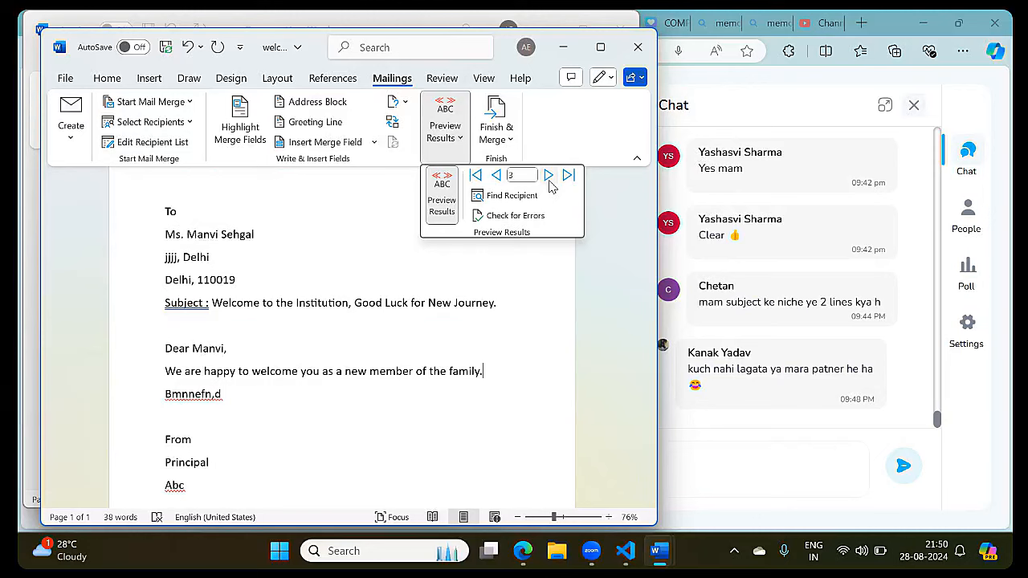
click(550, 178)
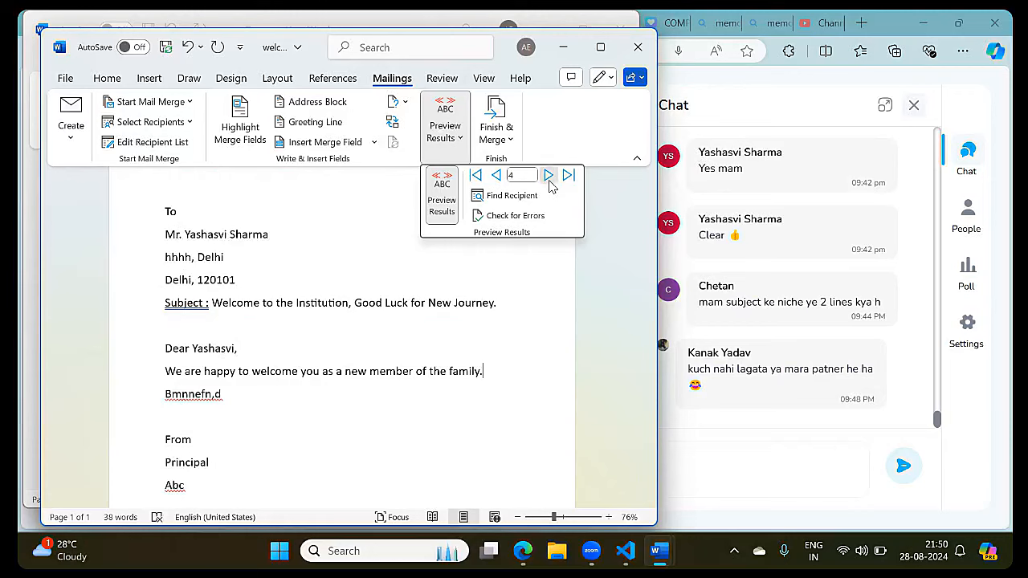
click(549, 178)
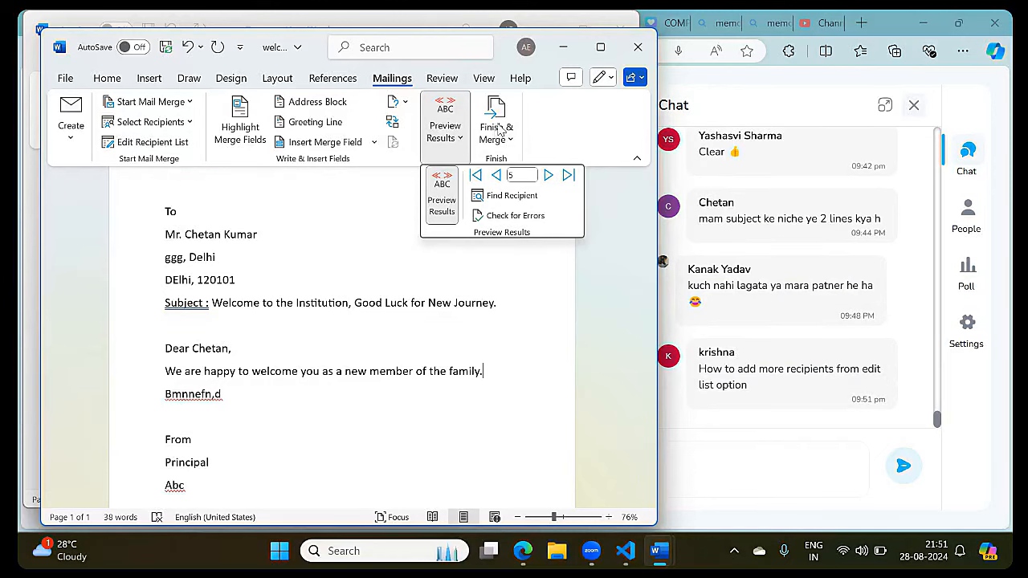
Merge all records into a new document via Finish & Merge > Edit Individual Documents.
click(498, 131)
click(497, 131)
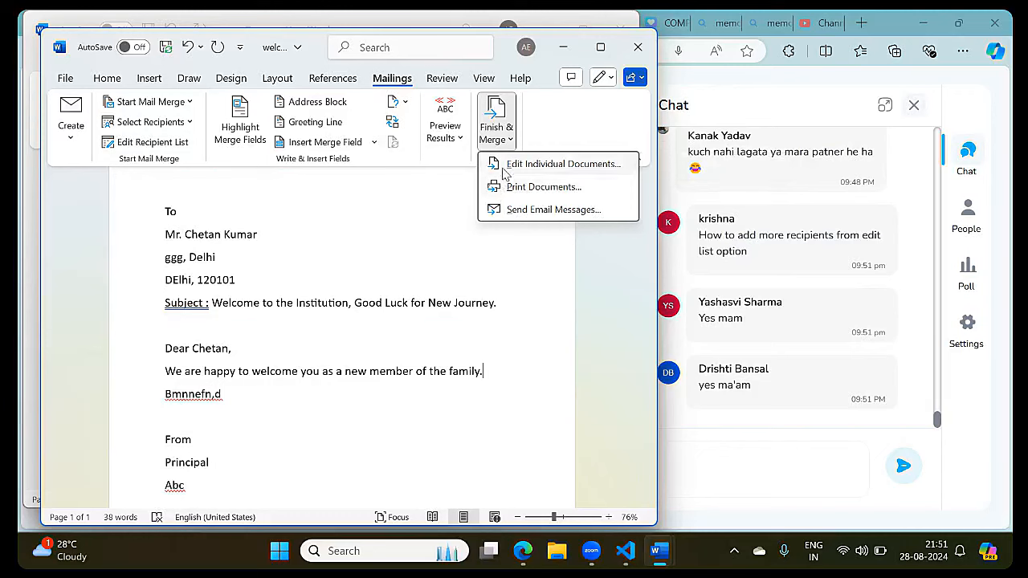
click(504, 167)
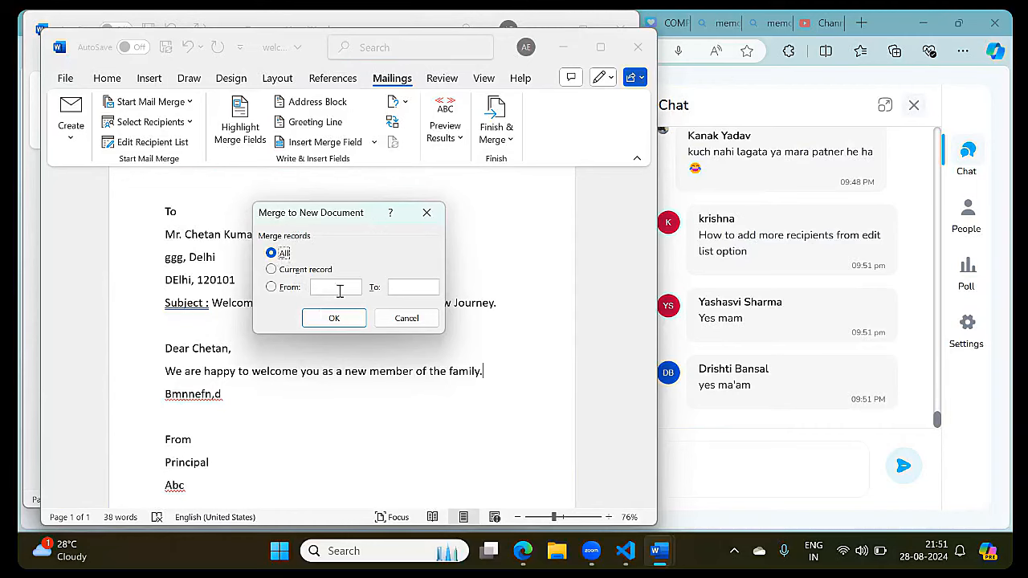
click(315, 270)
click(326, 287)
click(272, 254)
click(322, 318)
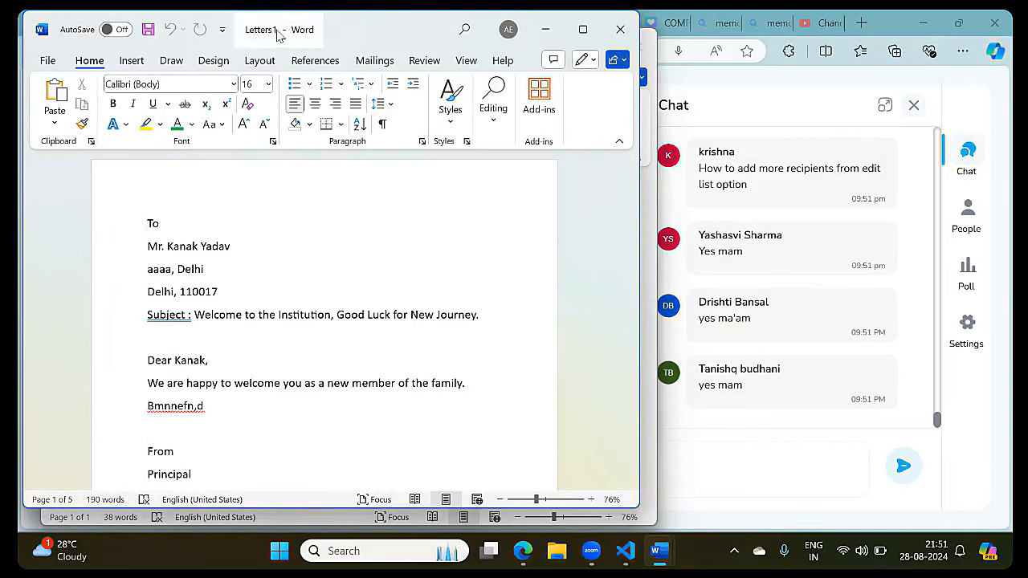
Scroll through the five merged Letters1 pages, then minimize Letters1.
scroll(304, 226, down, 4)
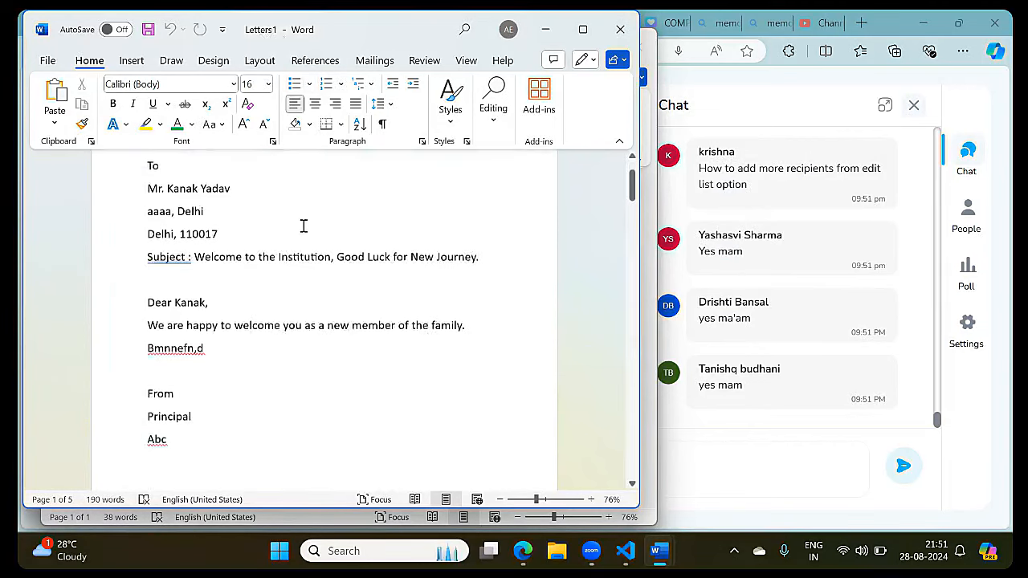
scroll(304, 226, down, 8)
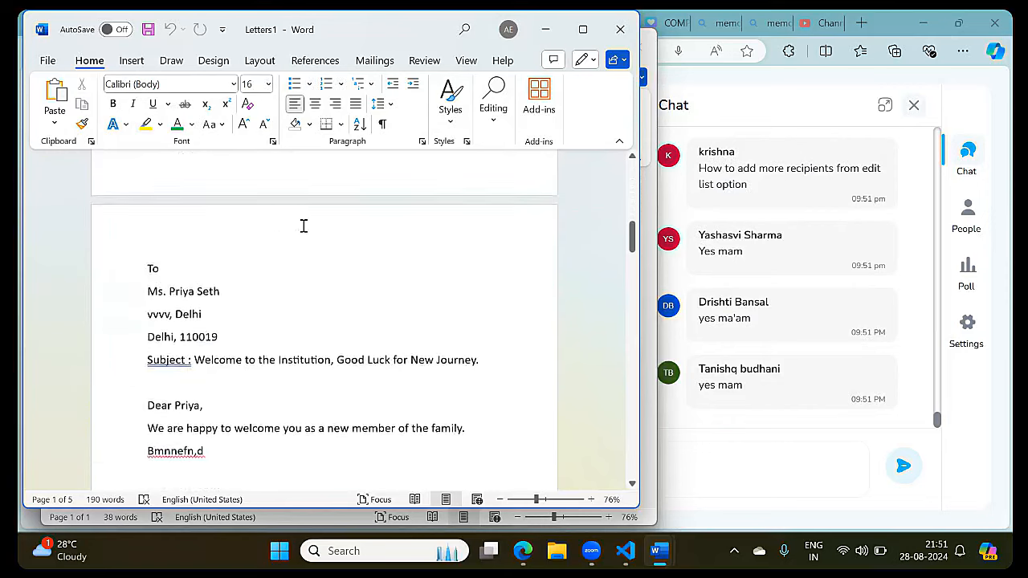
scroll(304, 226, down, 10)
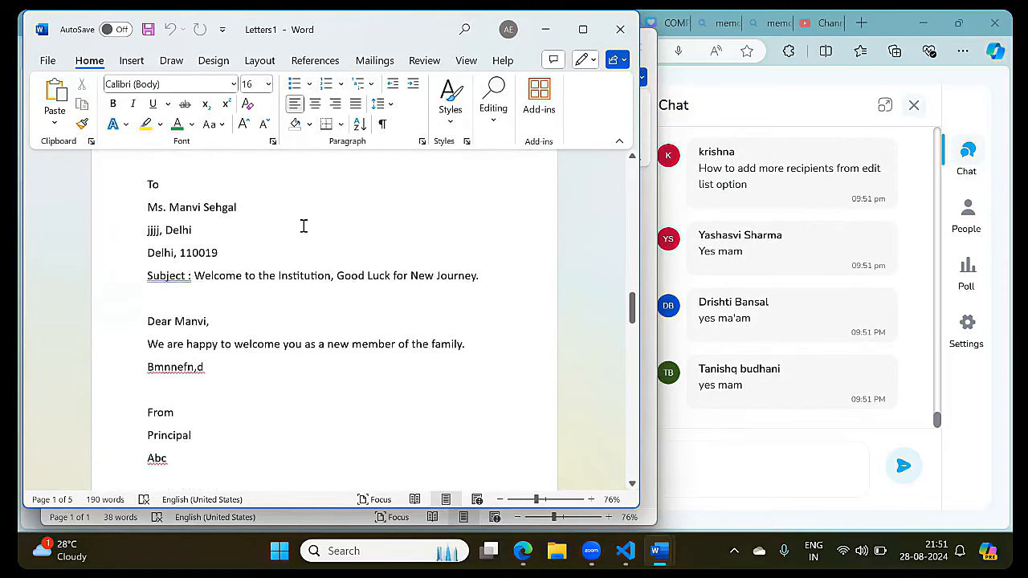
scroll(303, 226, down, 10)
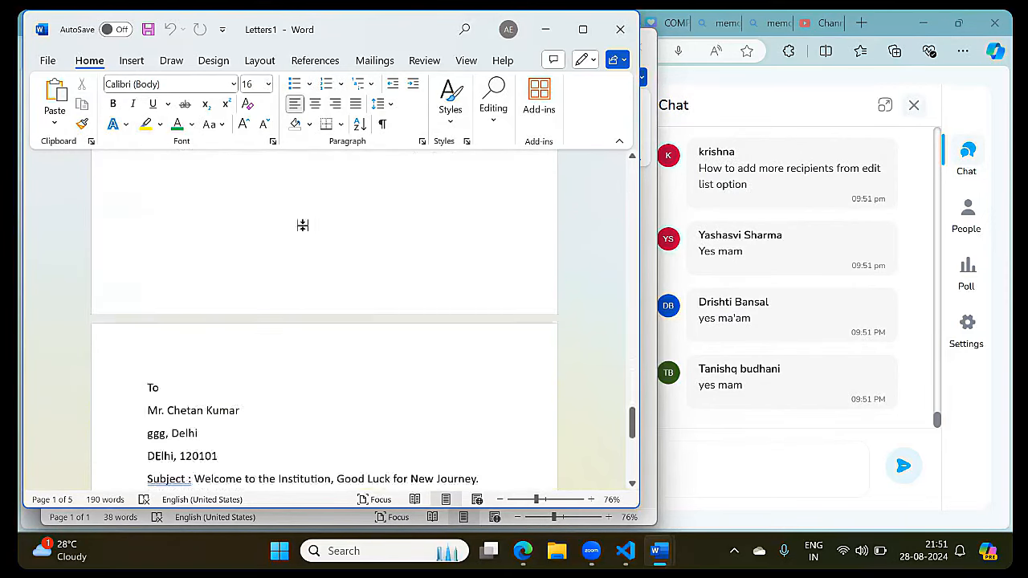
scroll(303, 227, down, 1)
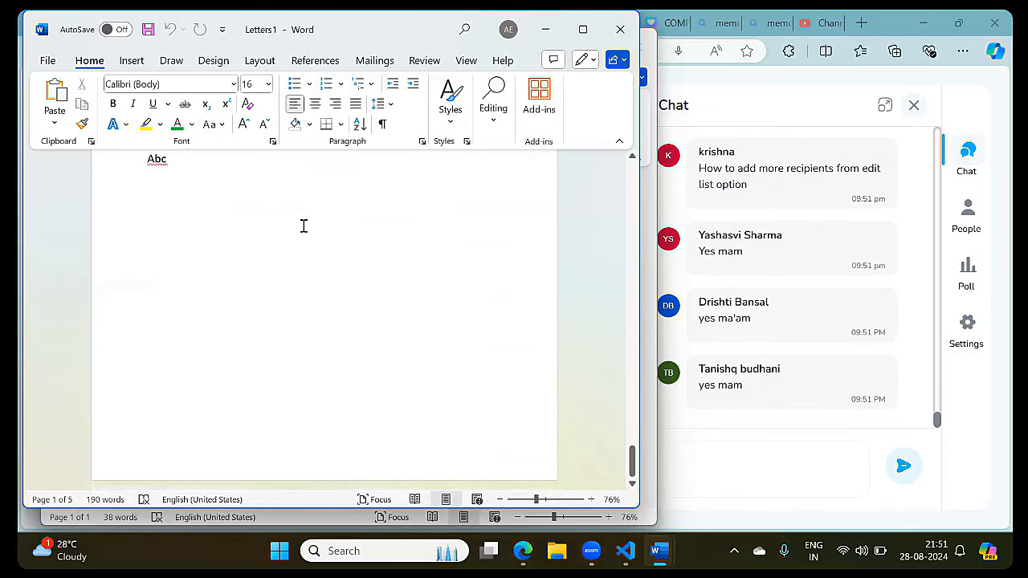
click(546, 34)
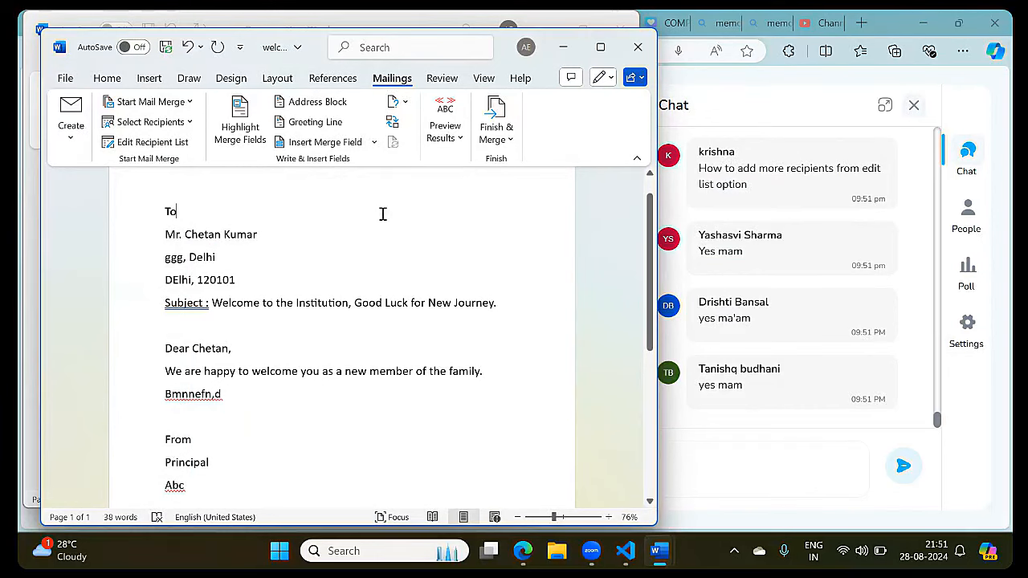
scroll(382, 214, up, 1)
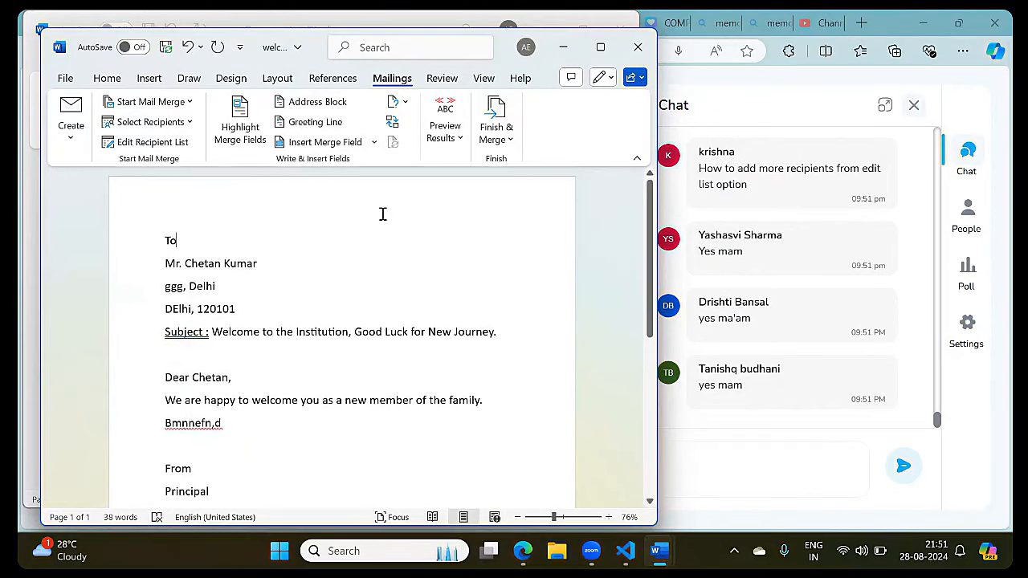
click(157, 146)
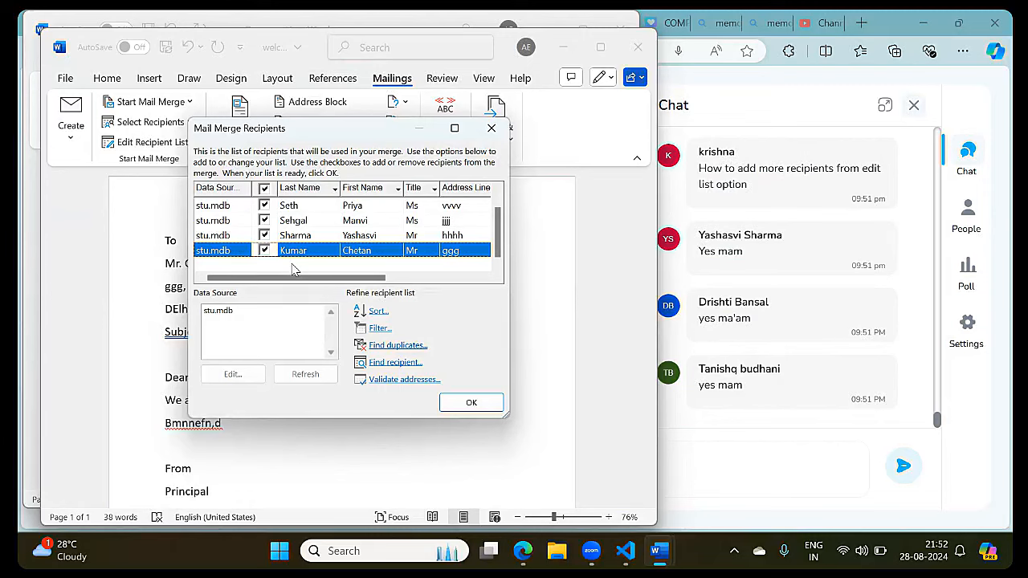
click(293, 270)
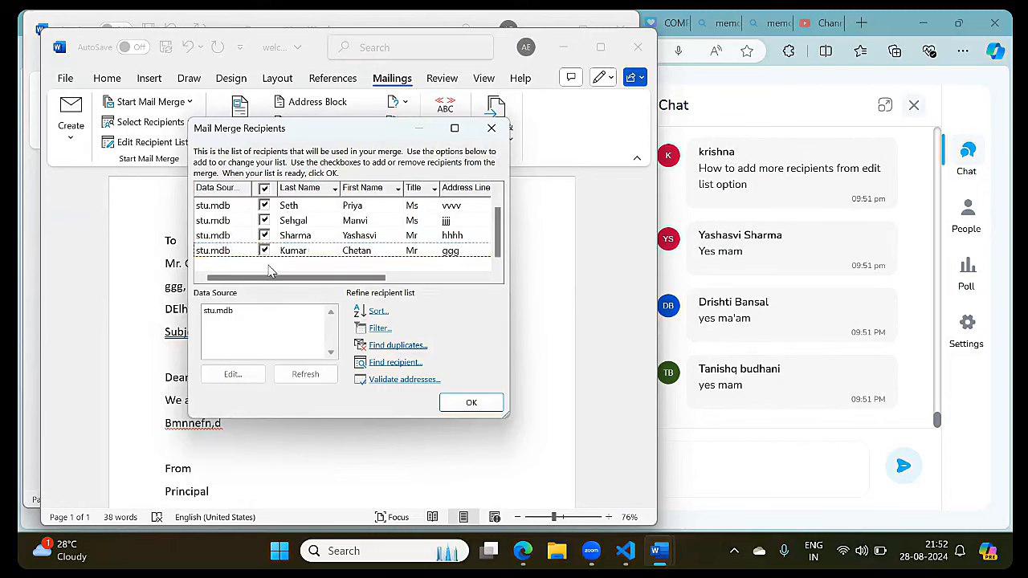
click(216, 318)
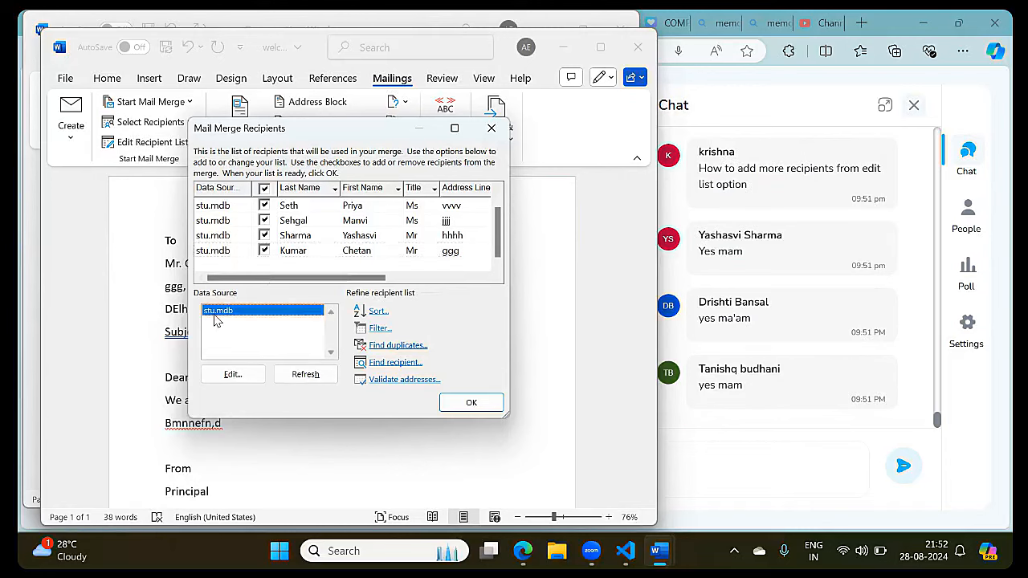
click(219, 372)
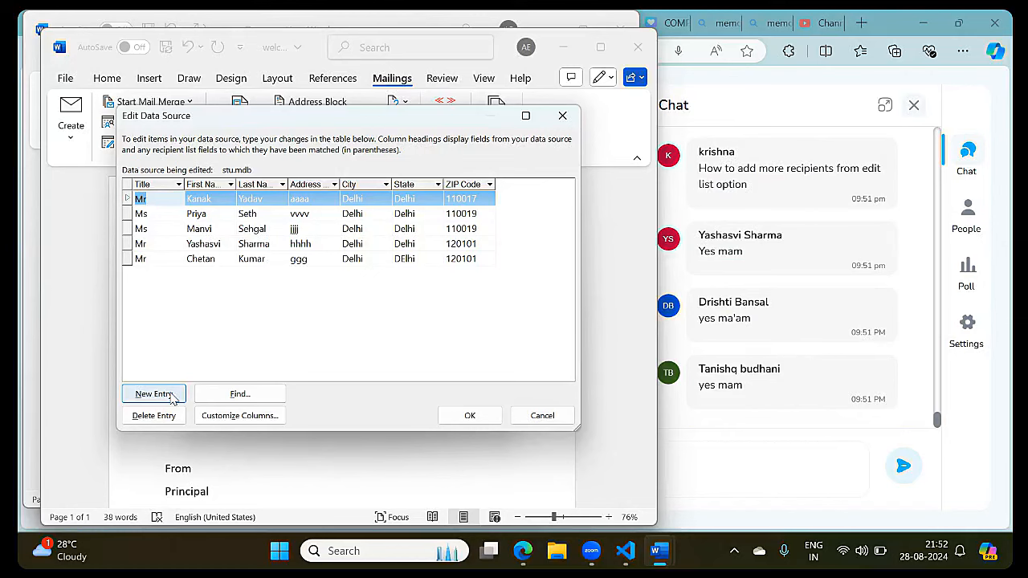
click(463, 415)
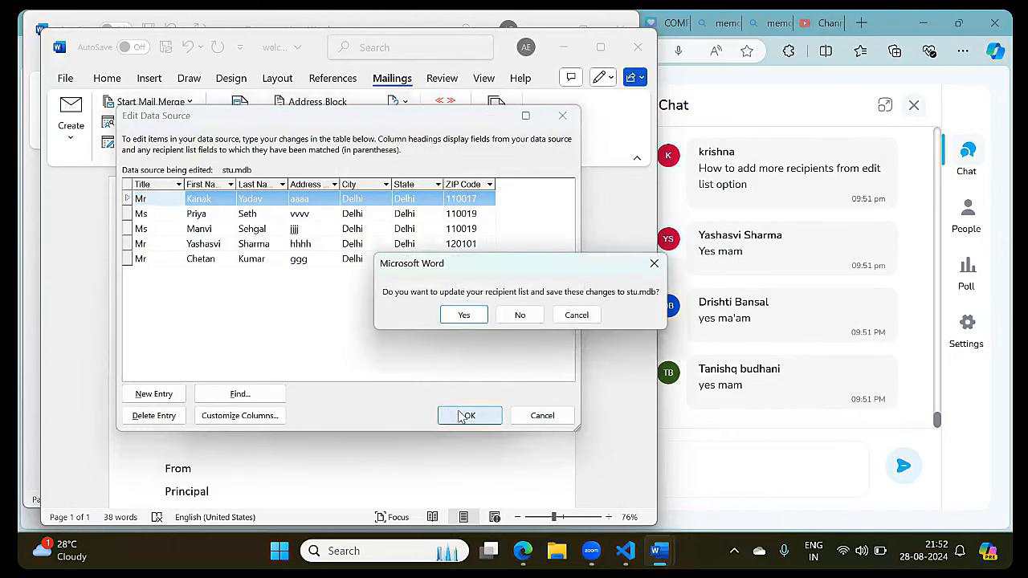
click(521, 315)
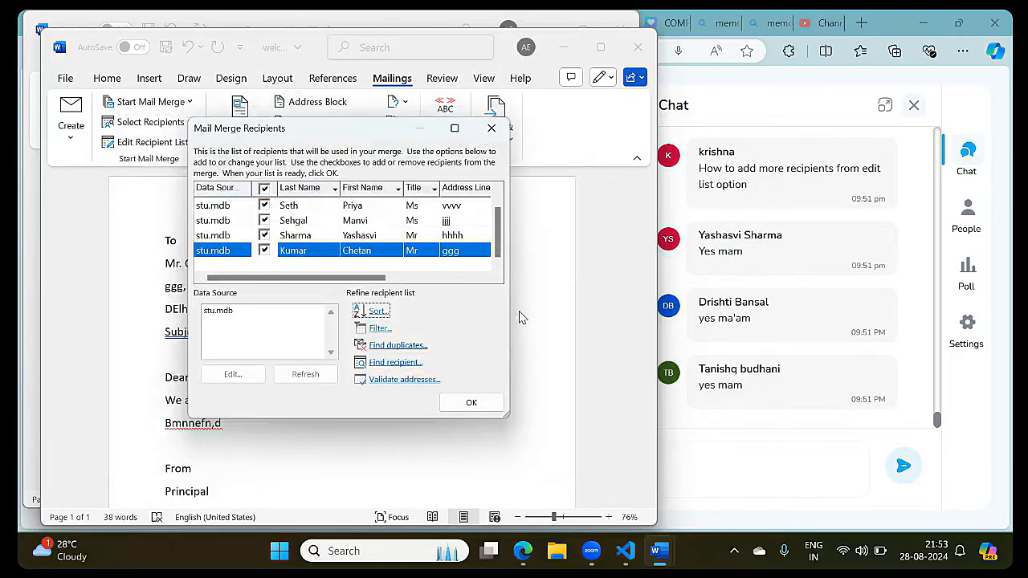
click(472, 402)
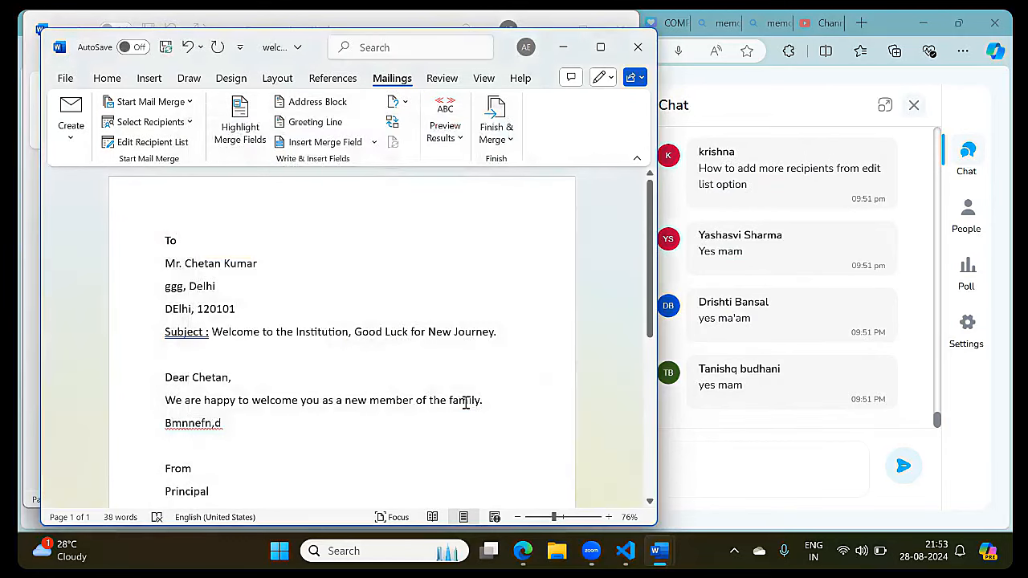